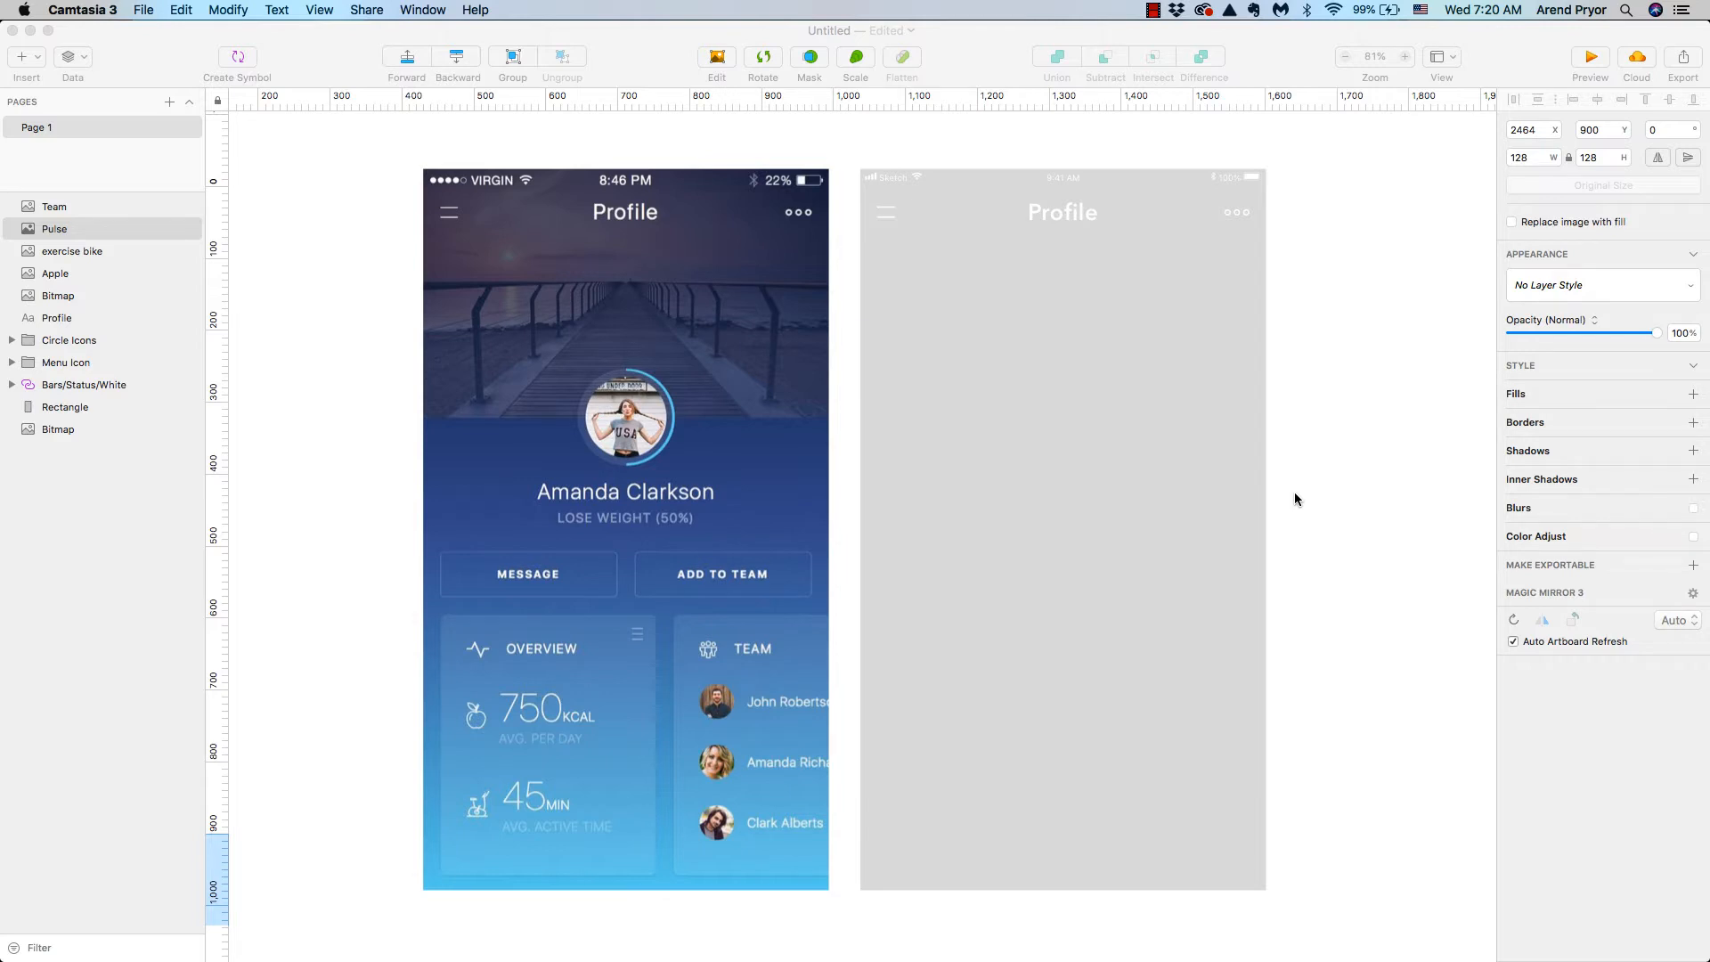
- Switch to Chrome to view the profile screen reference on Pinterest and the designer's Dribbble page, and return to Sketch
key(super+Tab)
key(super+Tab)
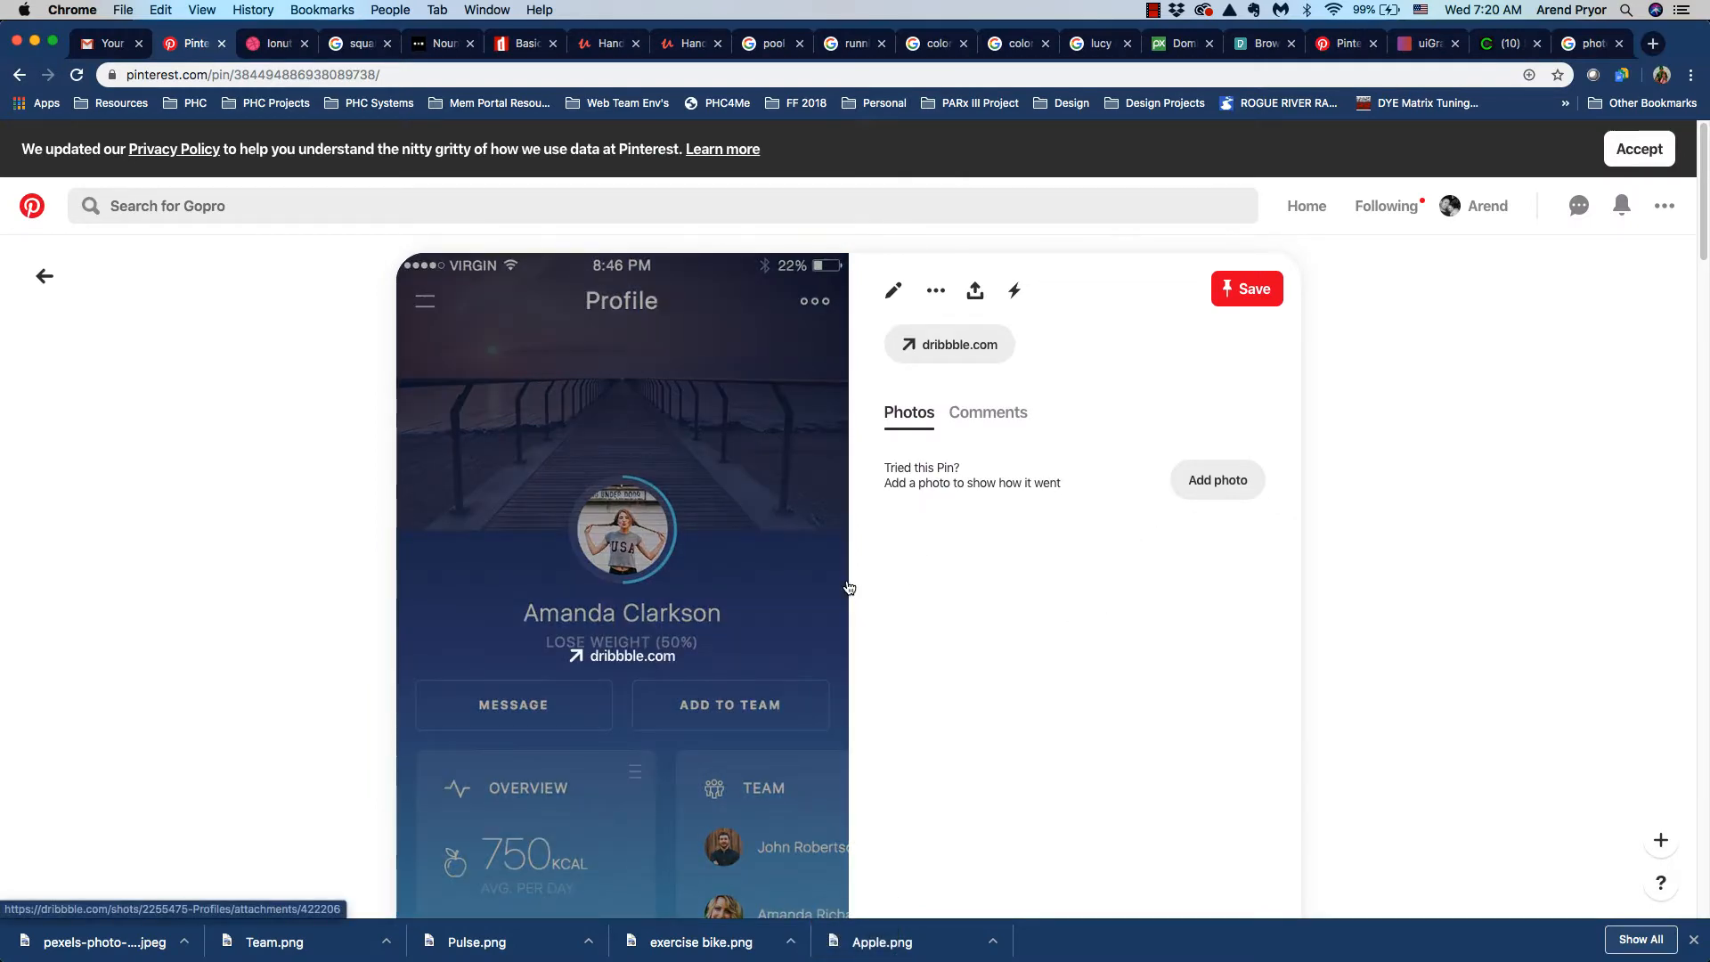
key(ctrl+Tab)
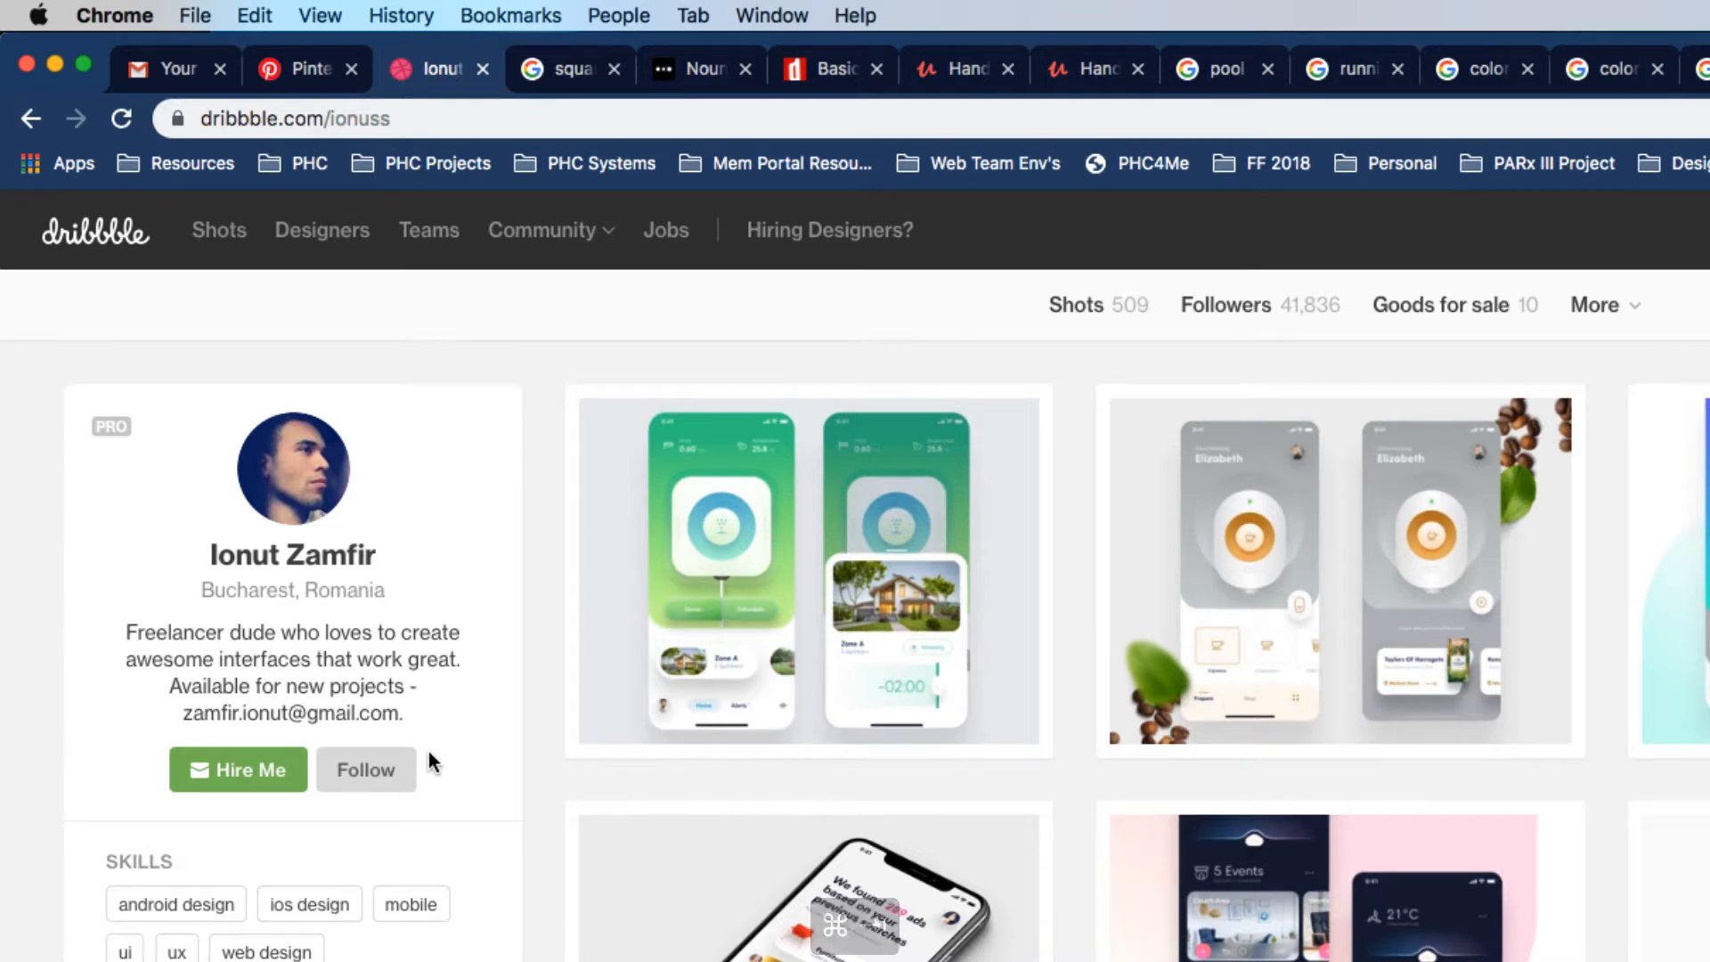
key(super+Tab)
key(super+Tab)
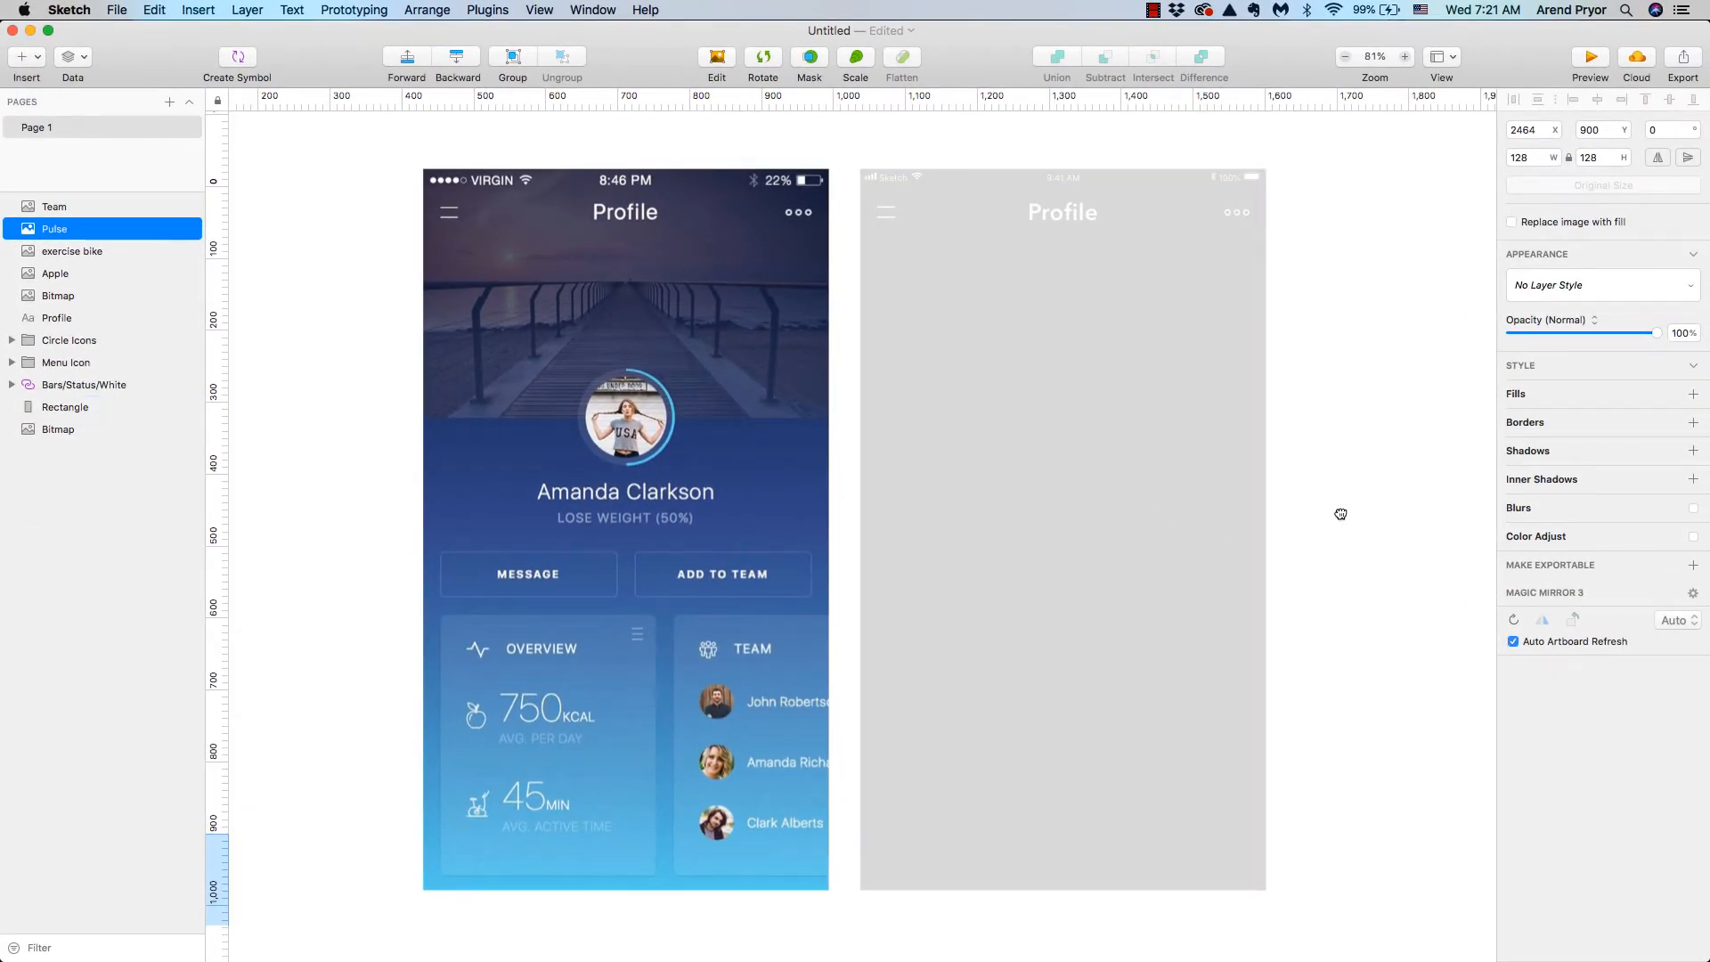
- Look over the dock photo and the apple, exercise bike, team and pulse icons placed beside the blank mockup
drag(1336, 512, 682, 486)
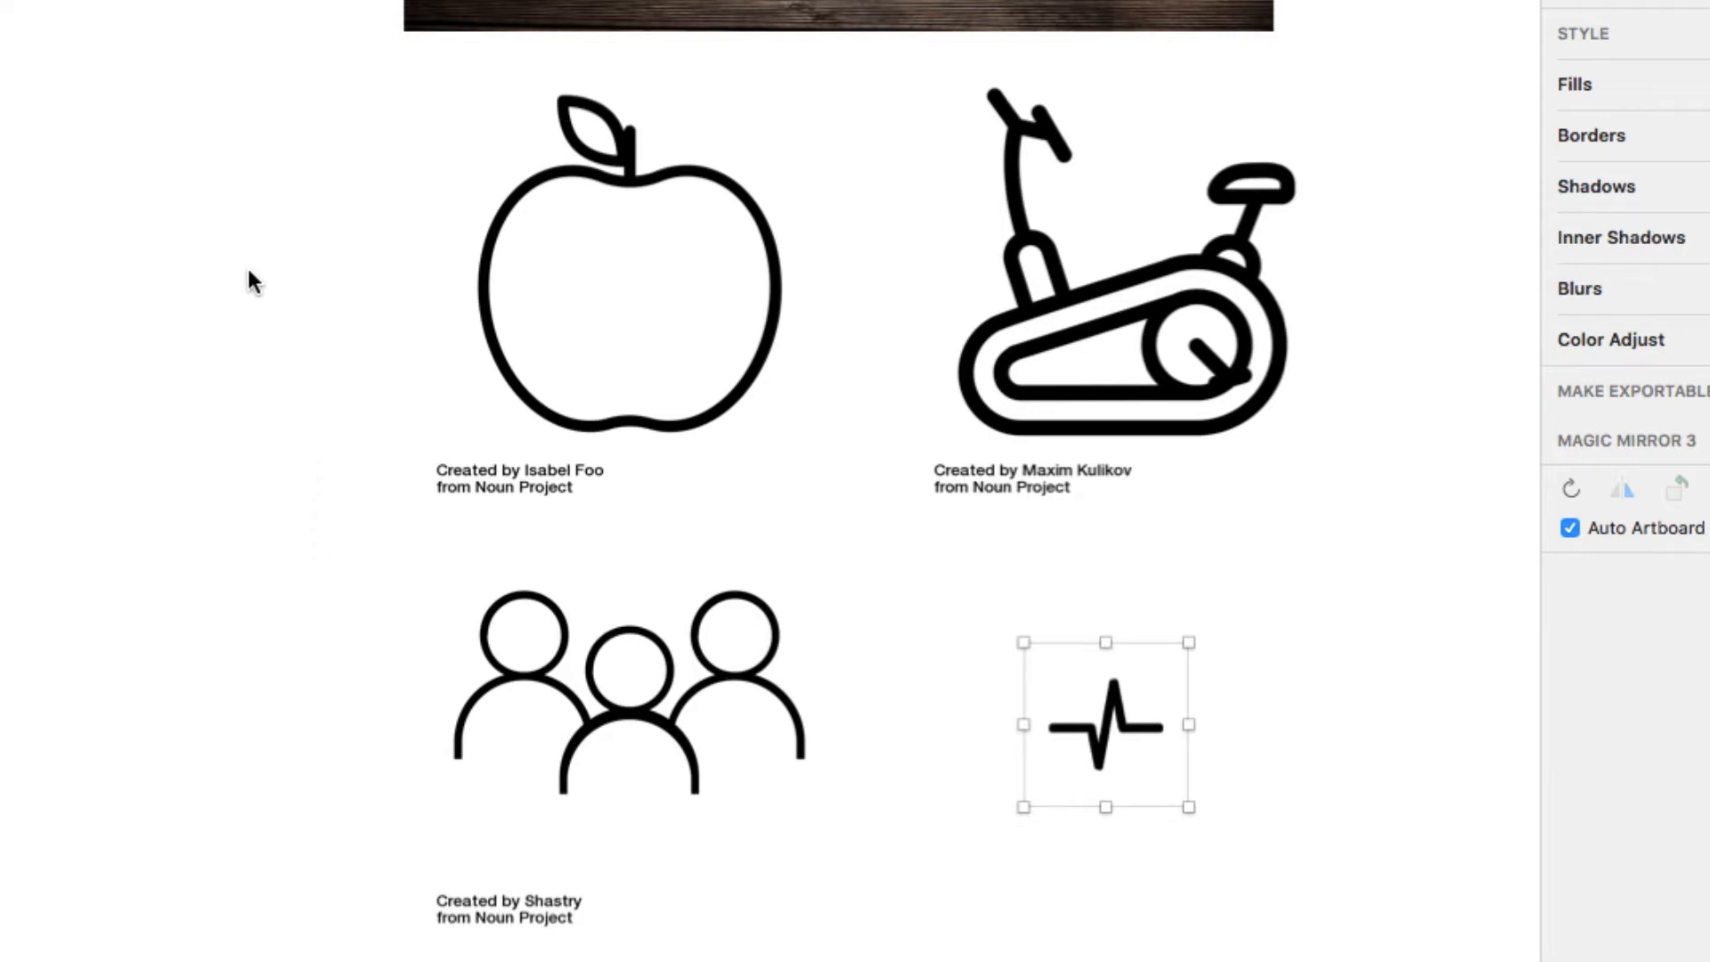
key(space)
mouse_move(249, 272)
mouse_down()
mouse_move(737, 504)
mouse_move(1385, 514)
mouse_up()
key(space)
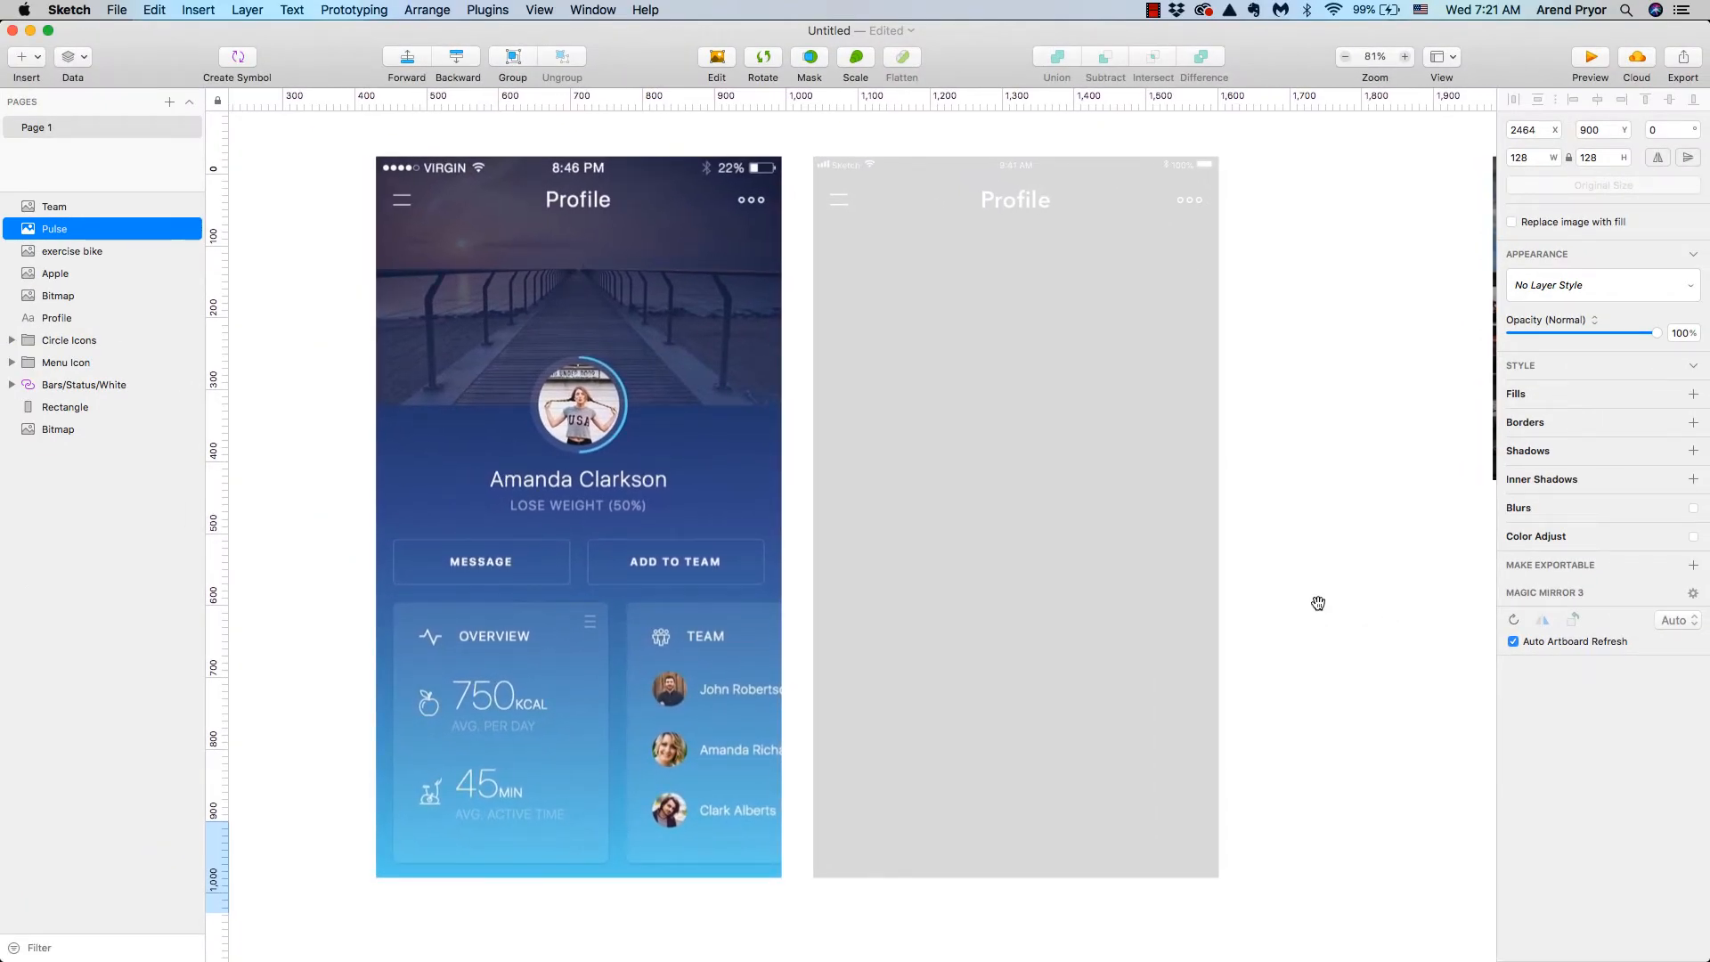
drag(1317, 600, 1362, 601)
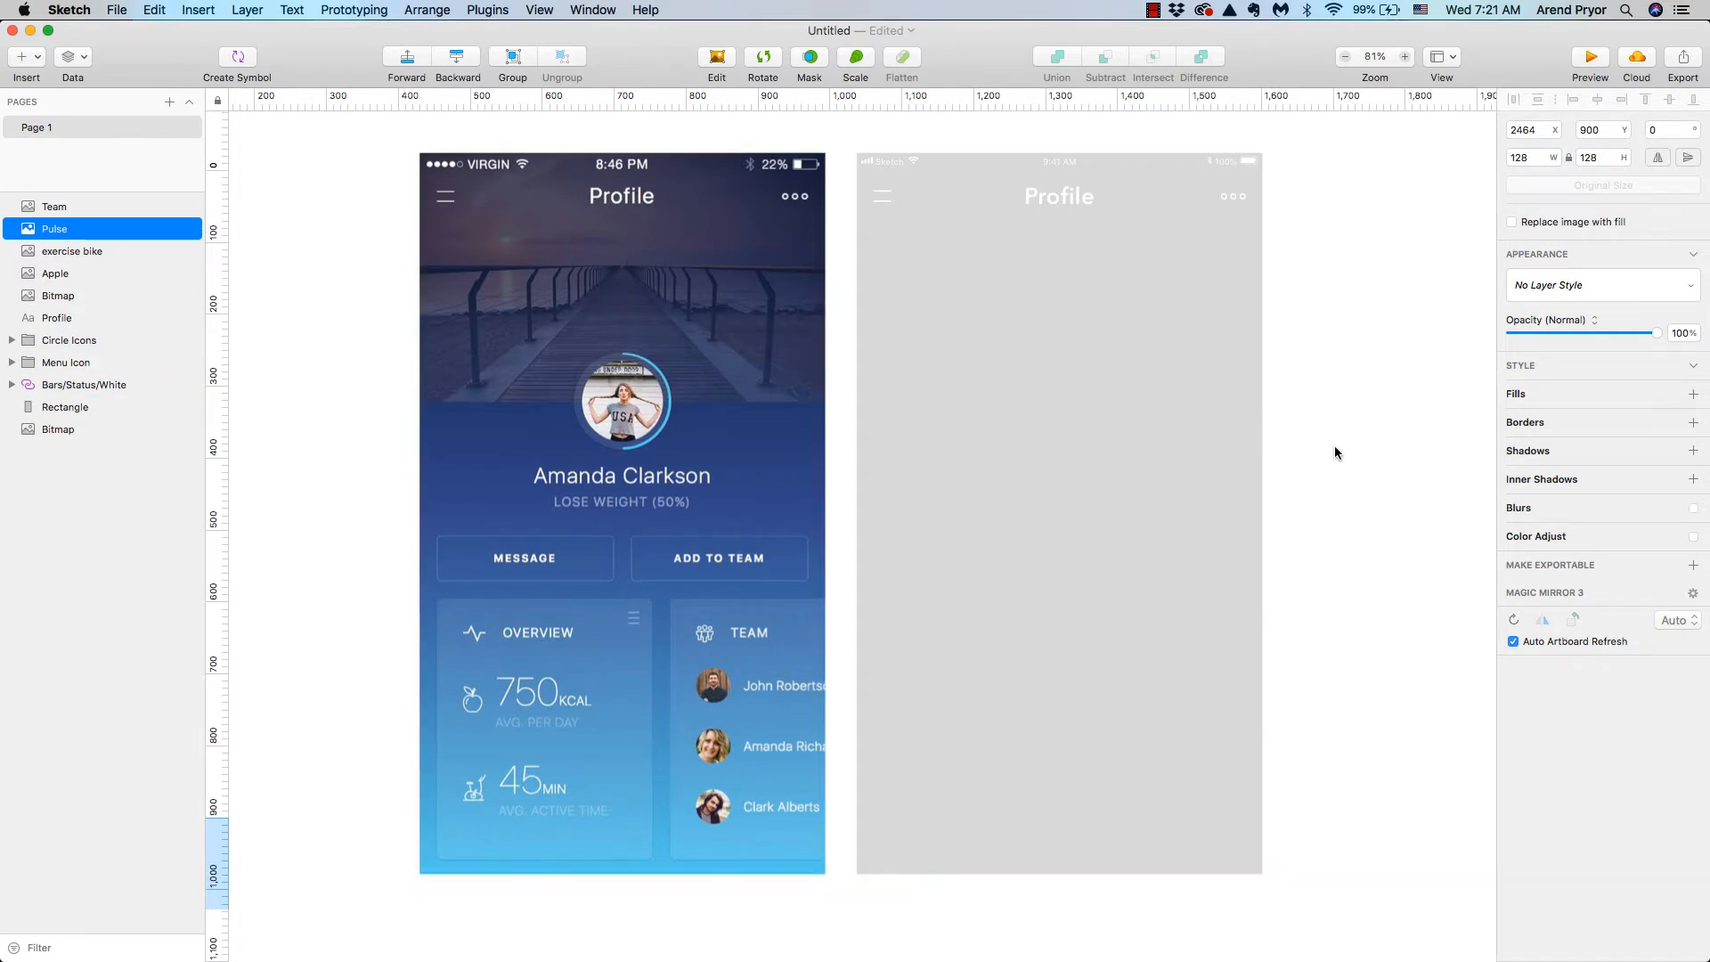
- Duplicate the dock photo and place the copy beside the blank mockup
drag(1328, 447, 1080, 448)
click(1335, 417)
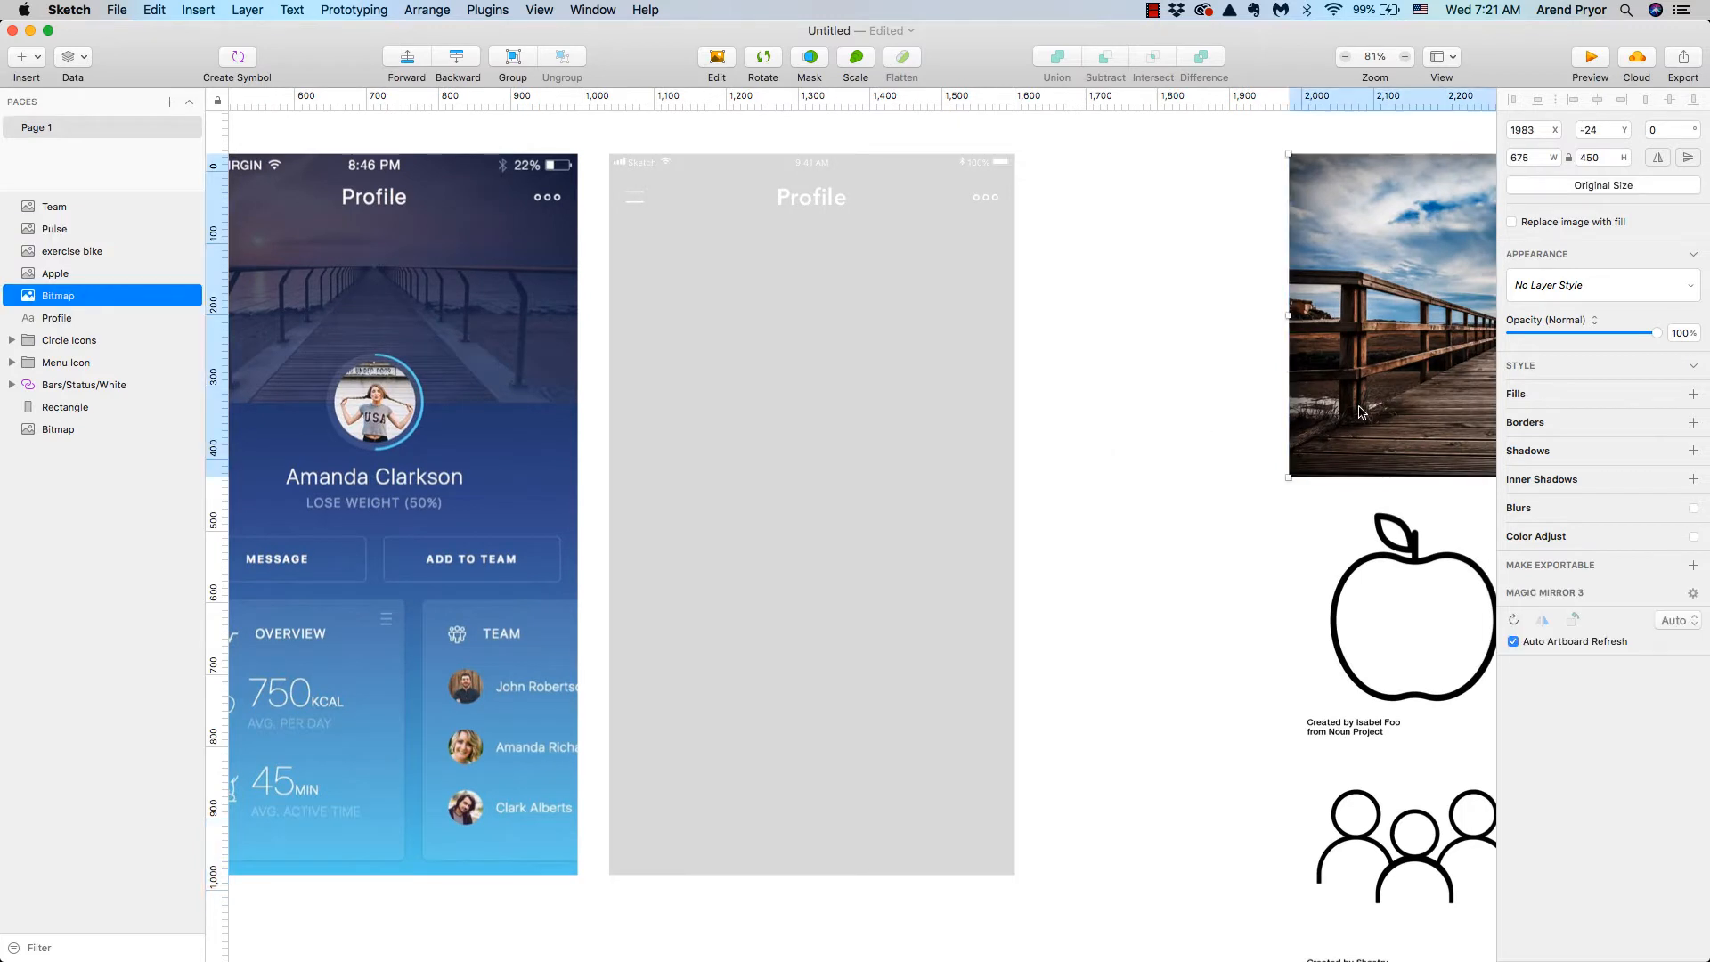
drag(1385, 389, 1155, 437)
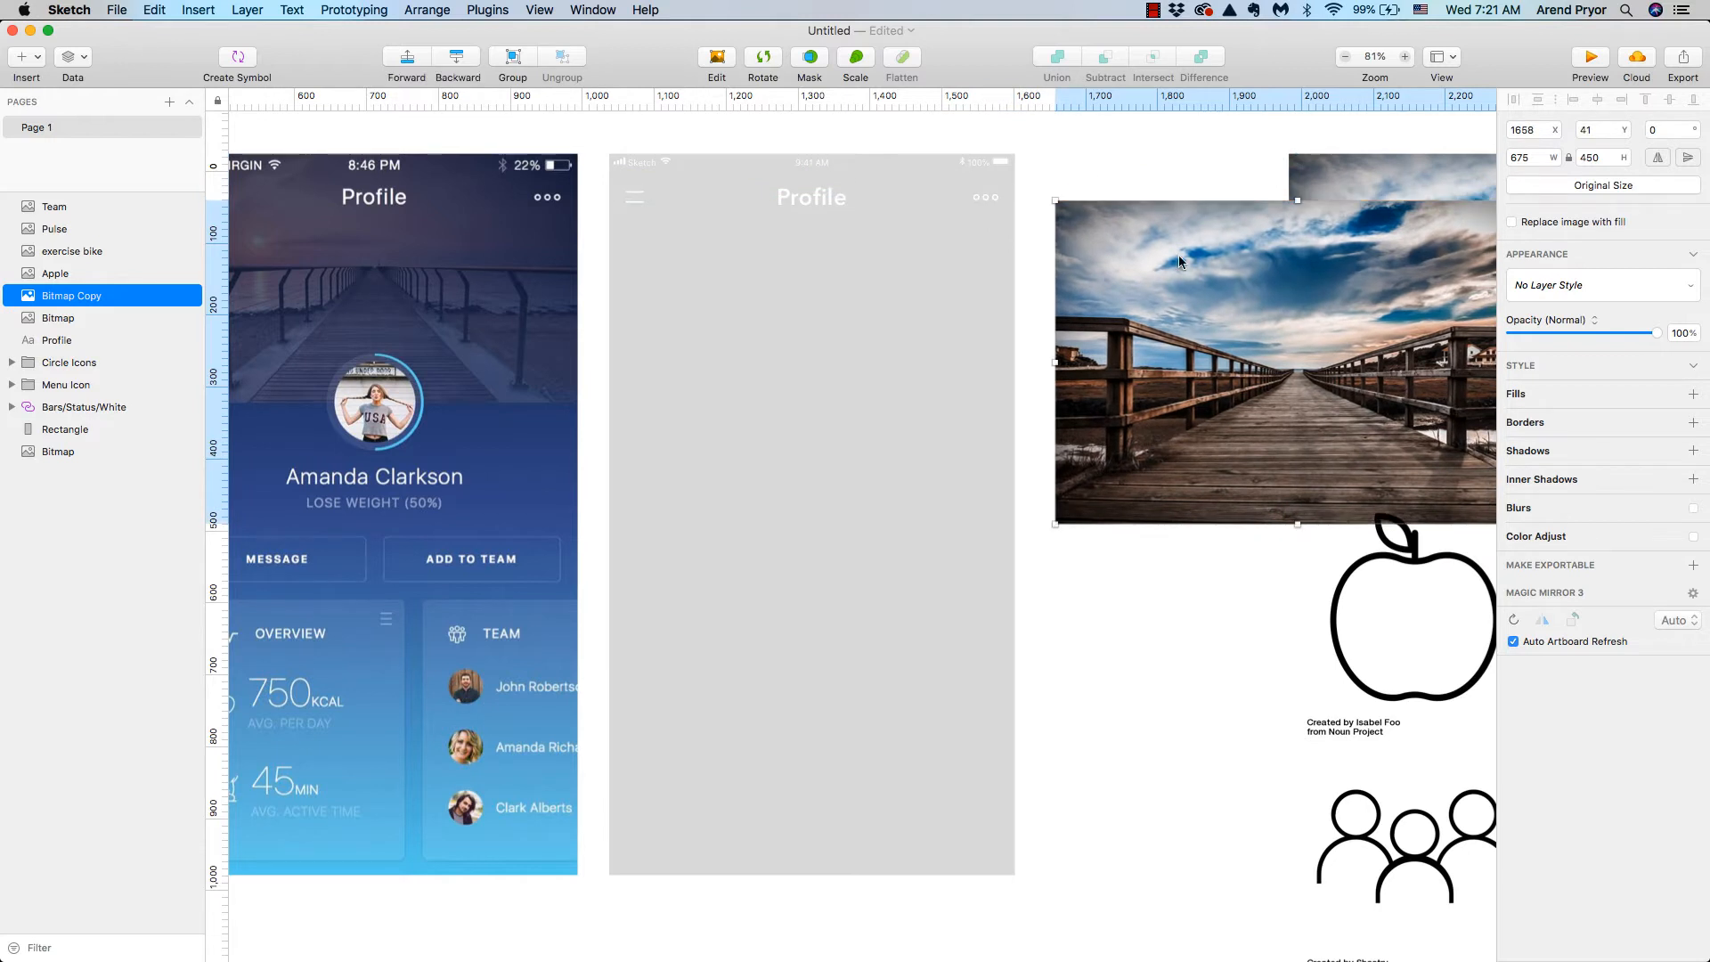
- Draw a rectangle about 564 × 345 over the reference's header photo and move it to the top of the blank mockup
drag(1120, 181, 1351, 200)
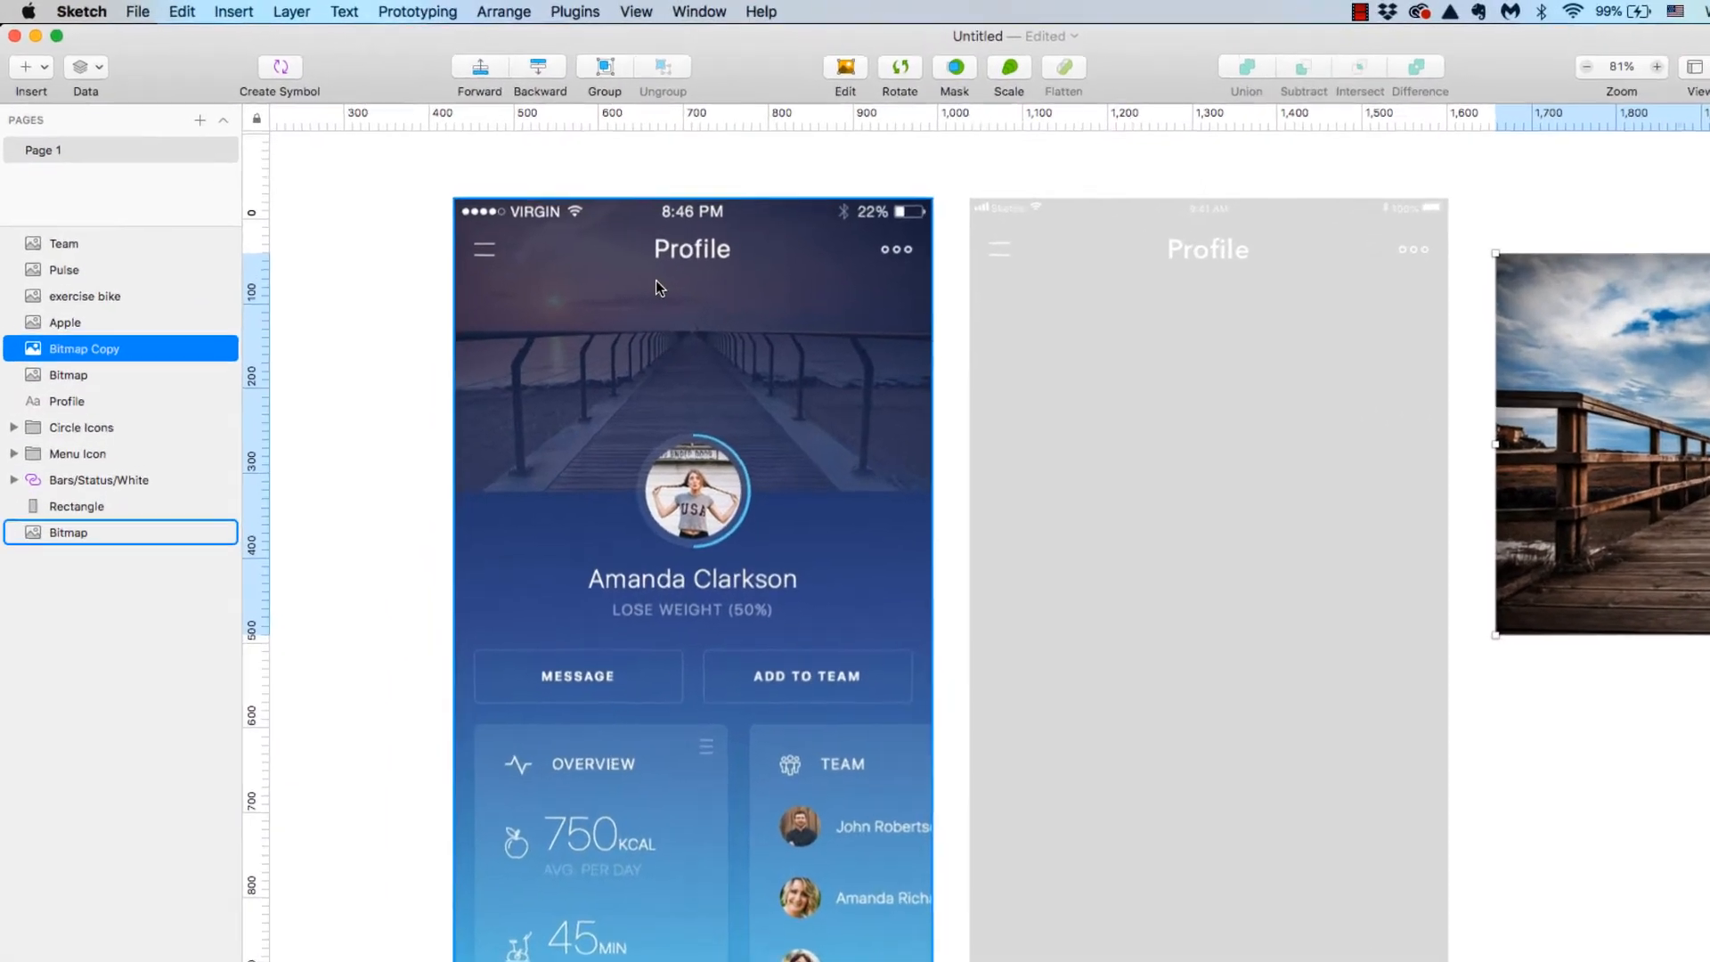
key(r)
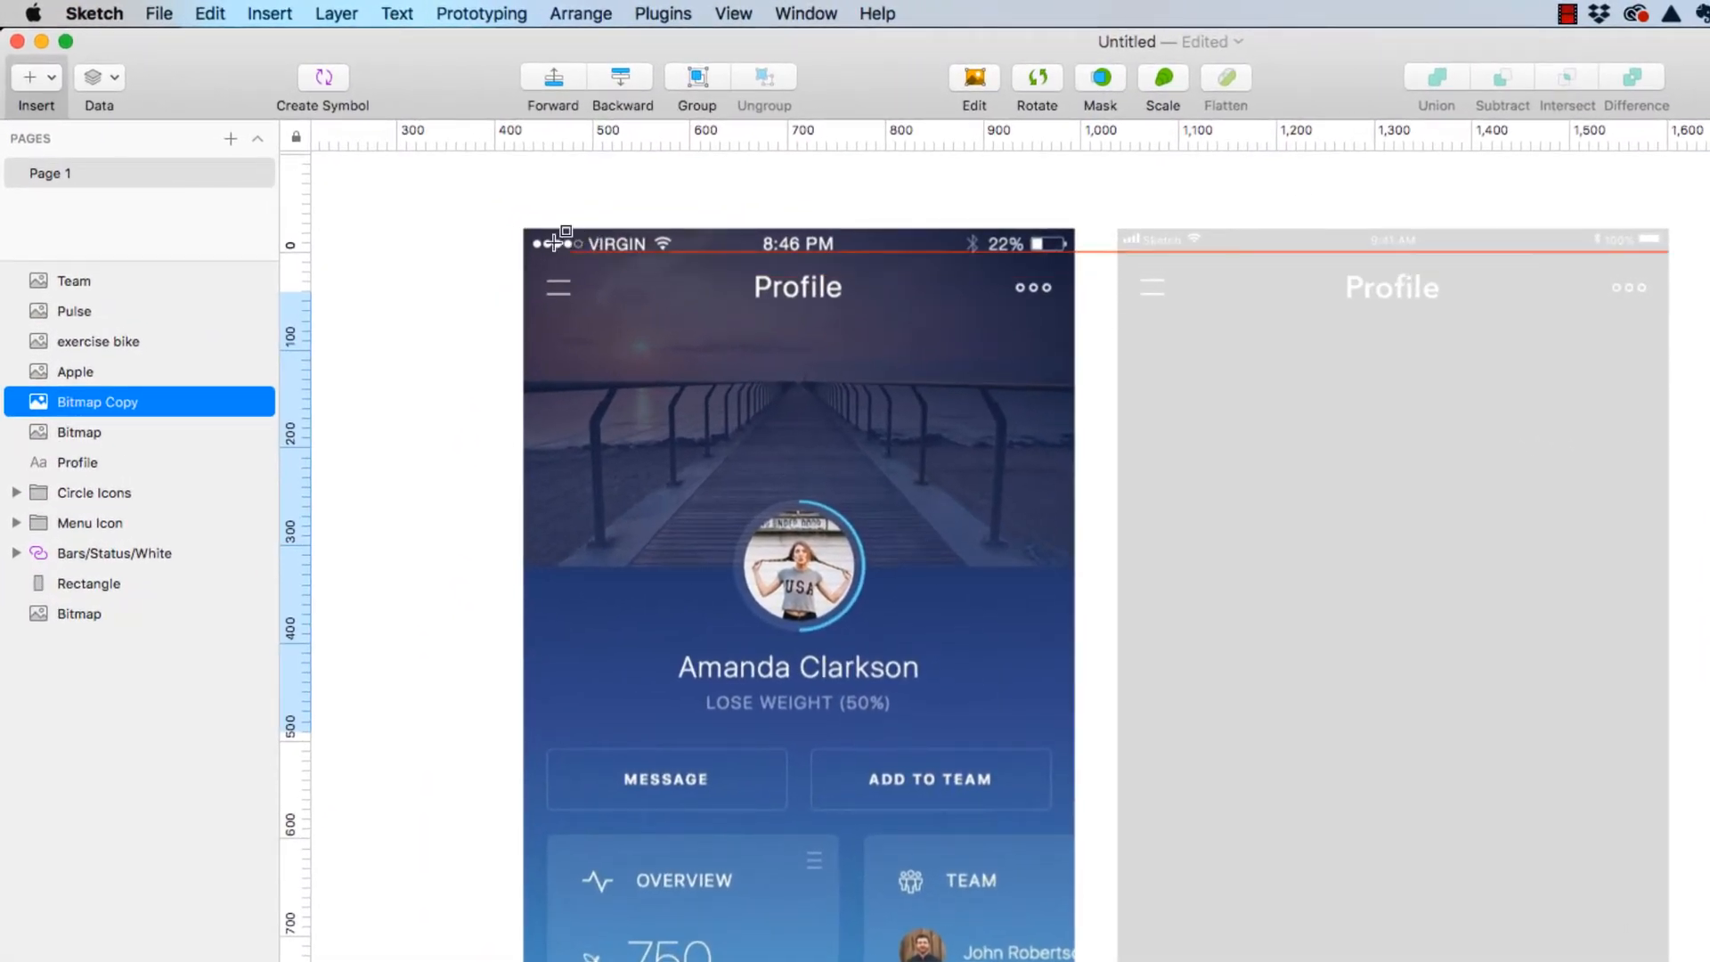
mouse_move(525, 229)
mouse_down()
mouse_move(849, 408)
mouse_move(1073, 565)
mouse_up()
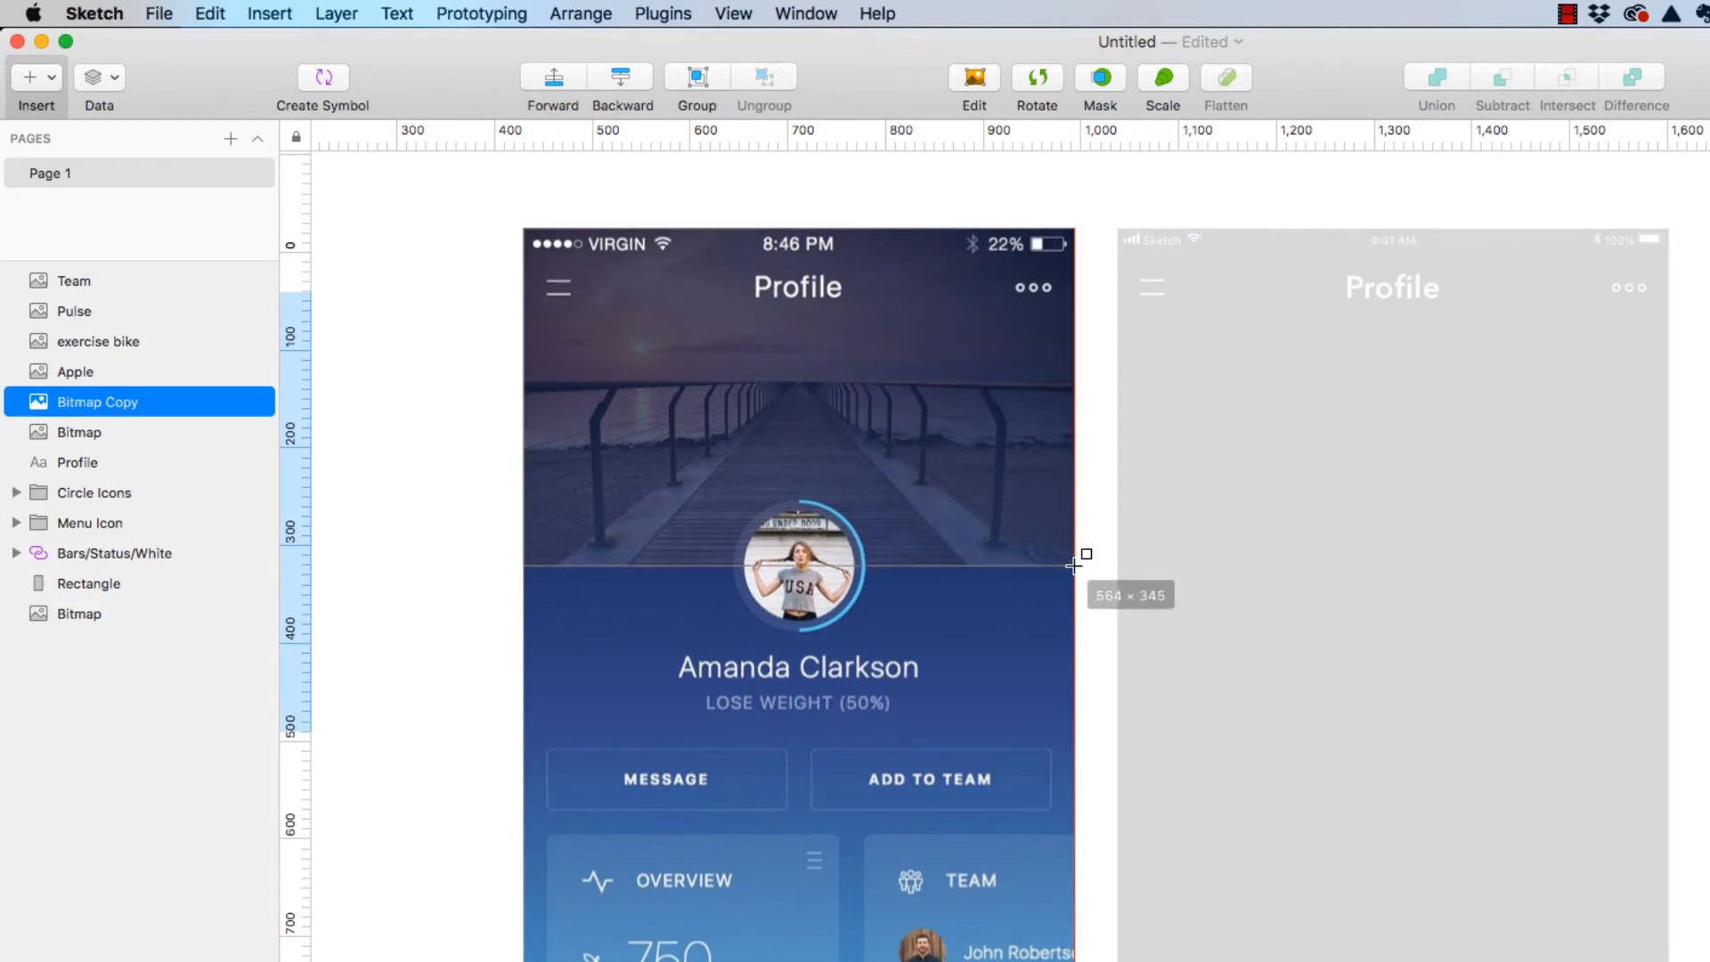
mouse_move(908, 431)
mouse_down()
mouse_move(1412, 427)
mouse_move(1430, 408)
mouse_up()
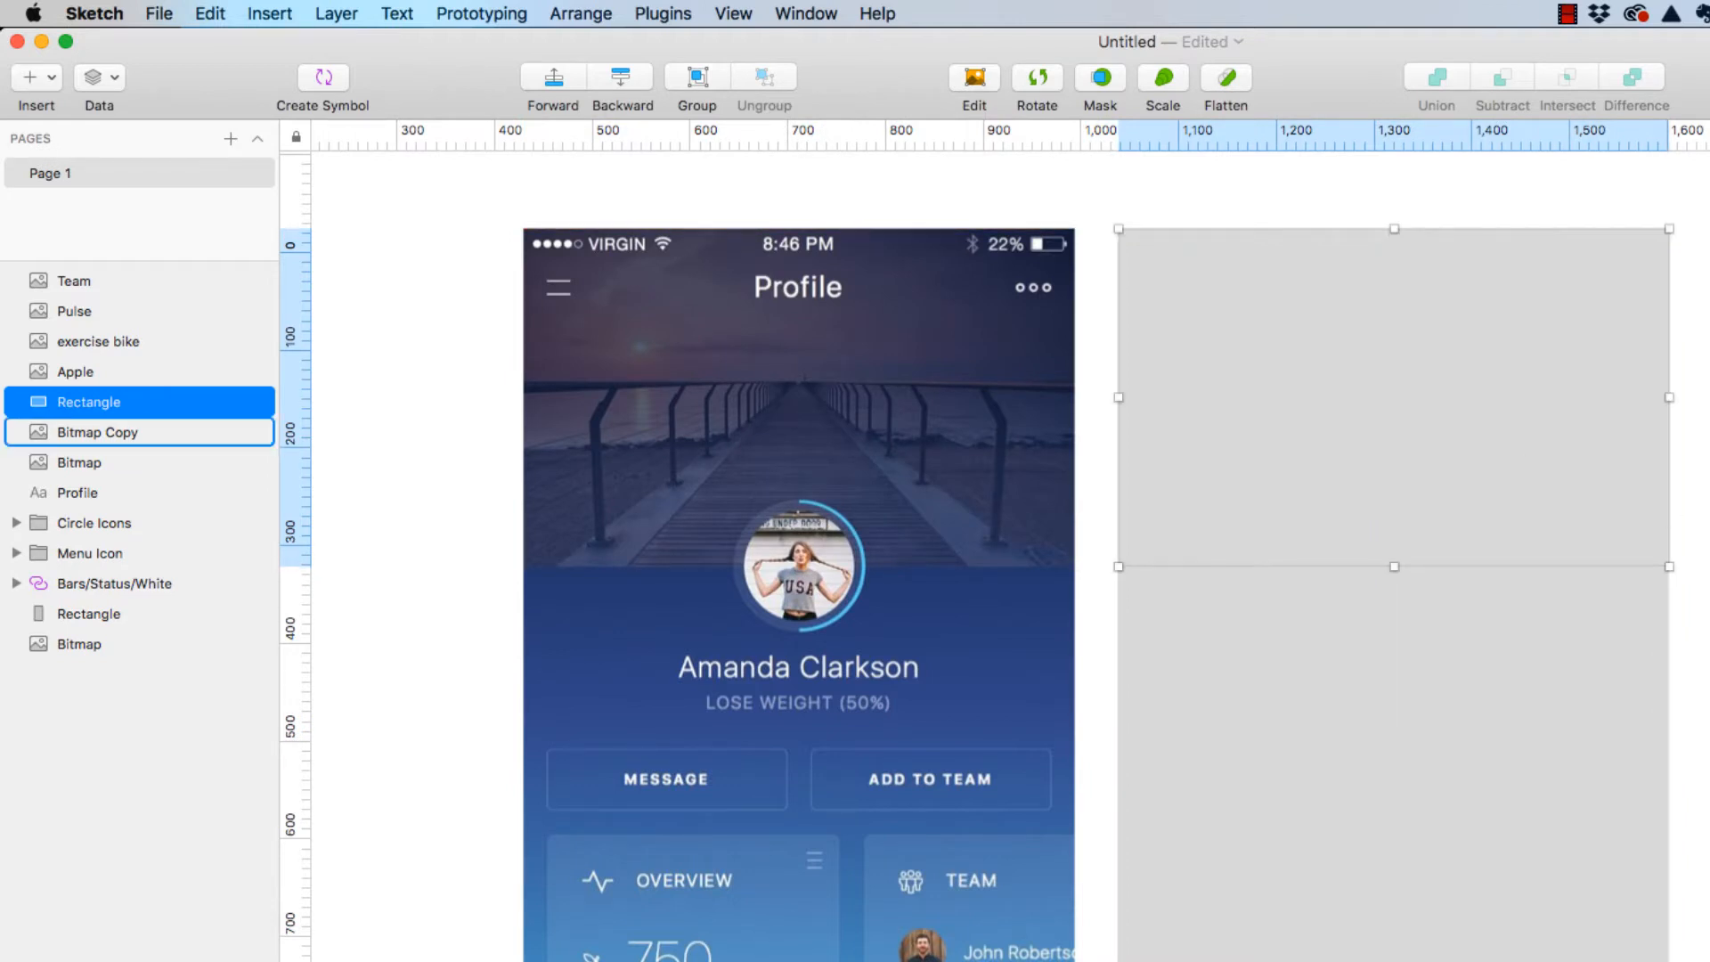
- Place the dock photo copy around the header rectangle on the mockup and try to mask the photo
drag(1709, 503, 1193, 488)
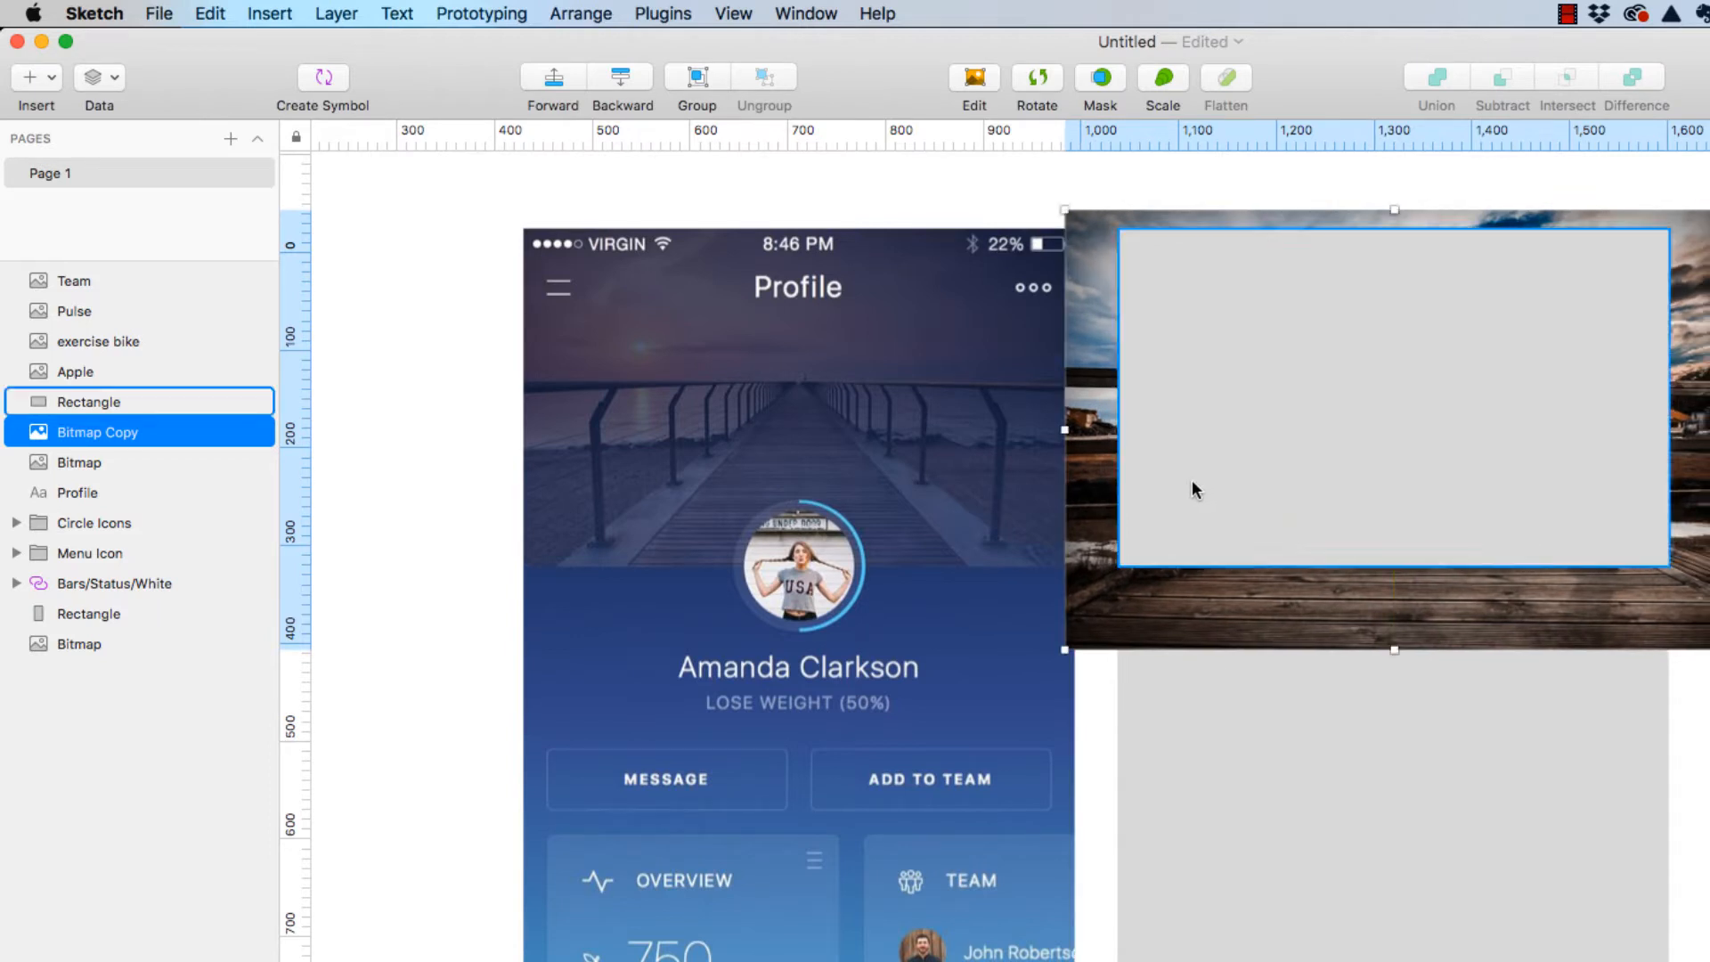
click(1102, 78)
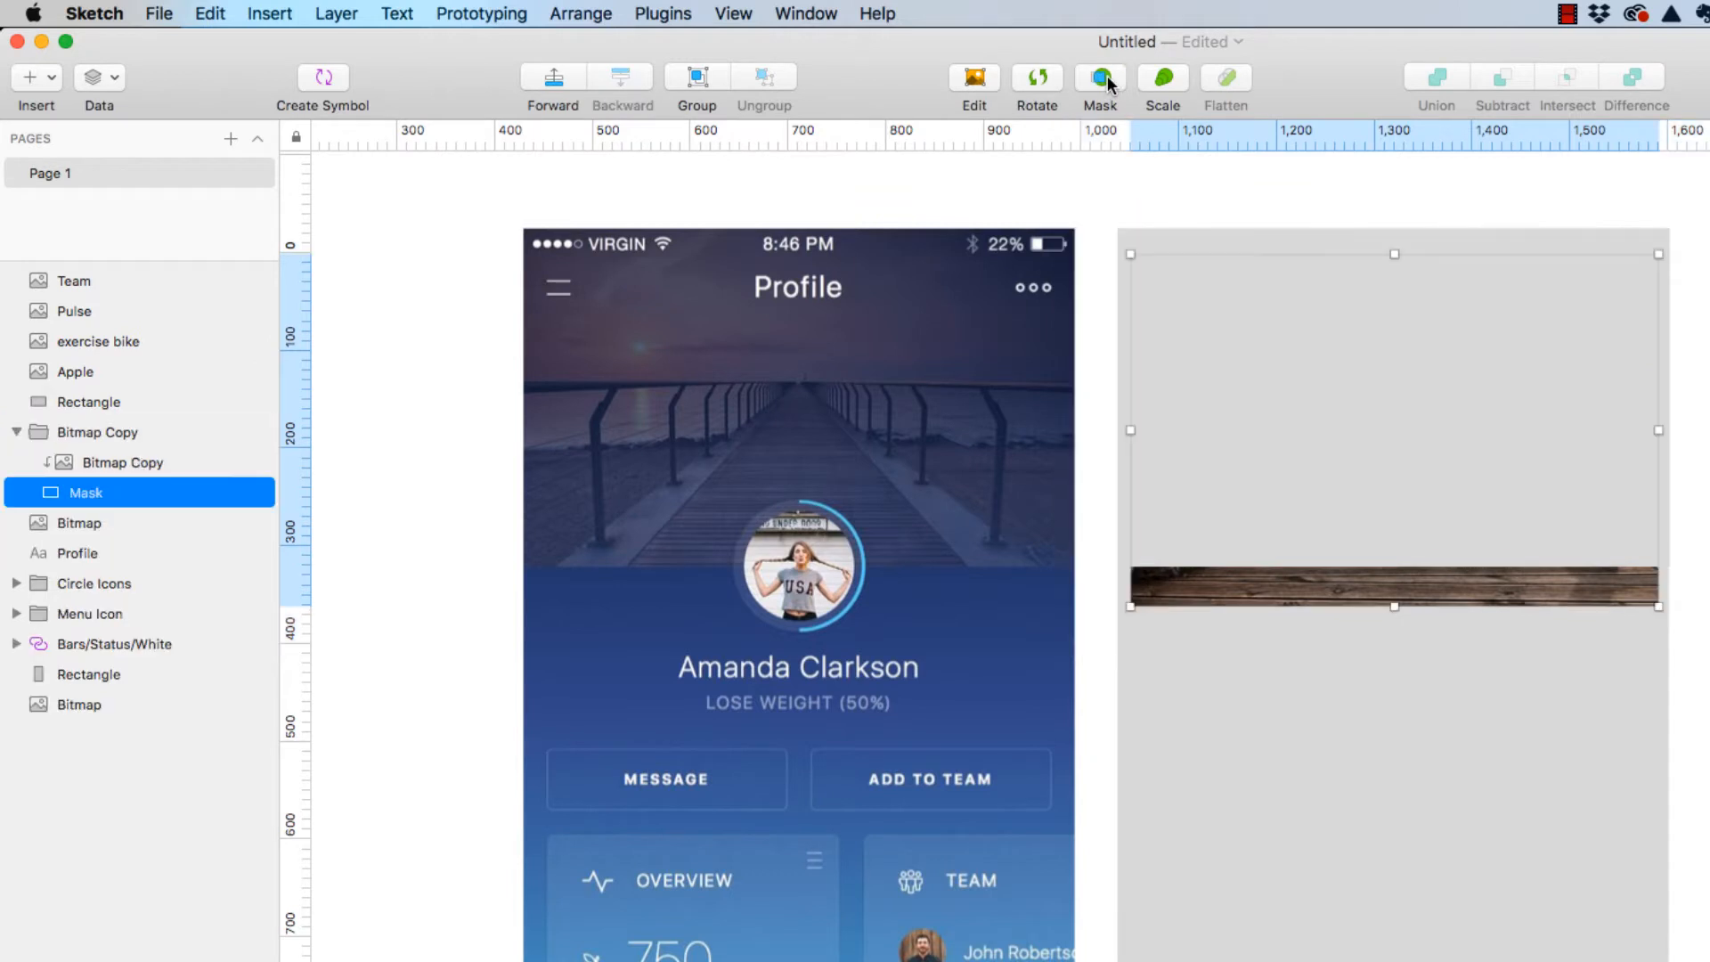
key(super+z)
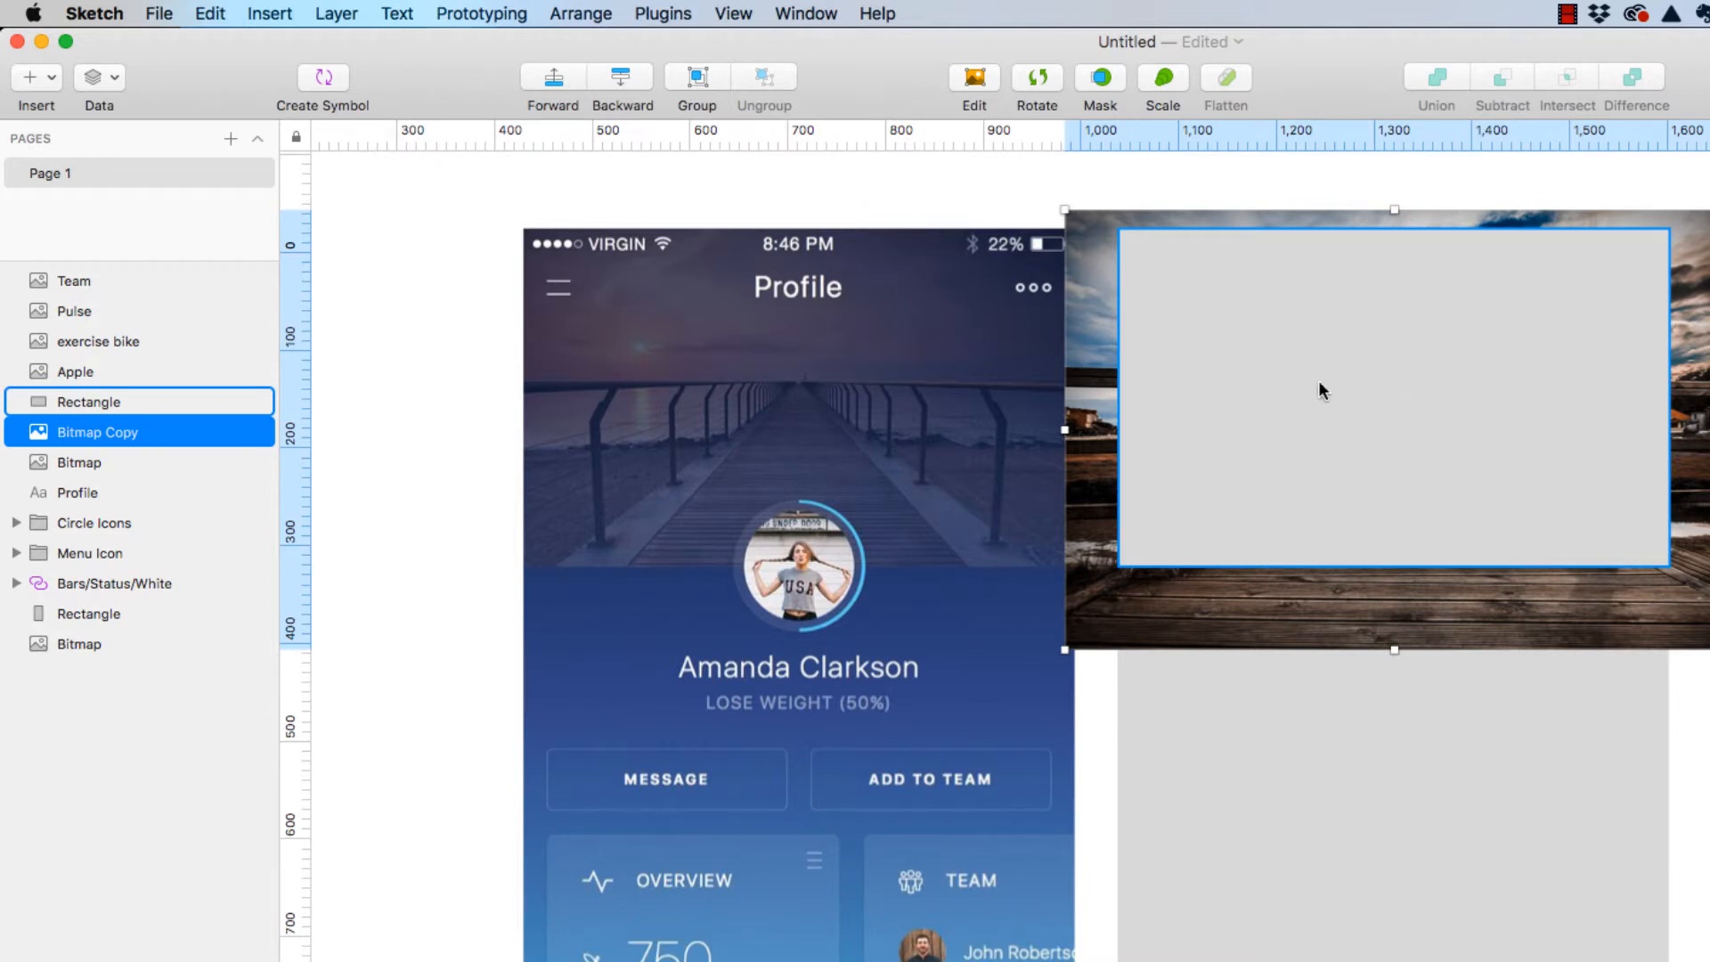
- Rename the copied dock photo layer as Dock BG
double_click(102, 434)
text(Do)
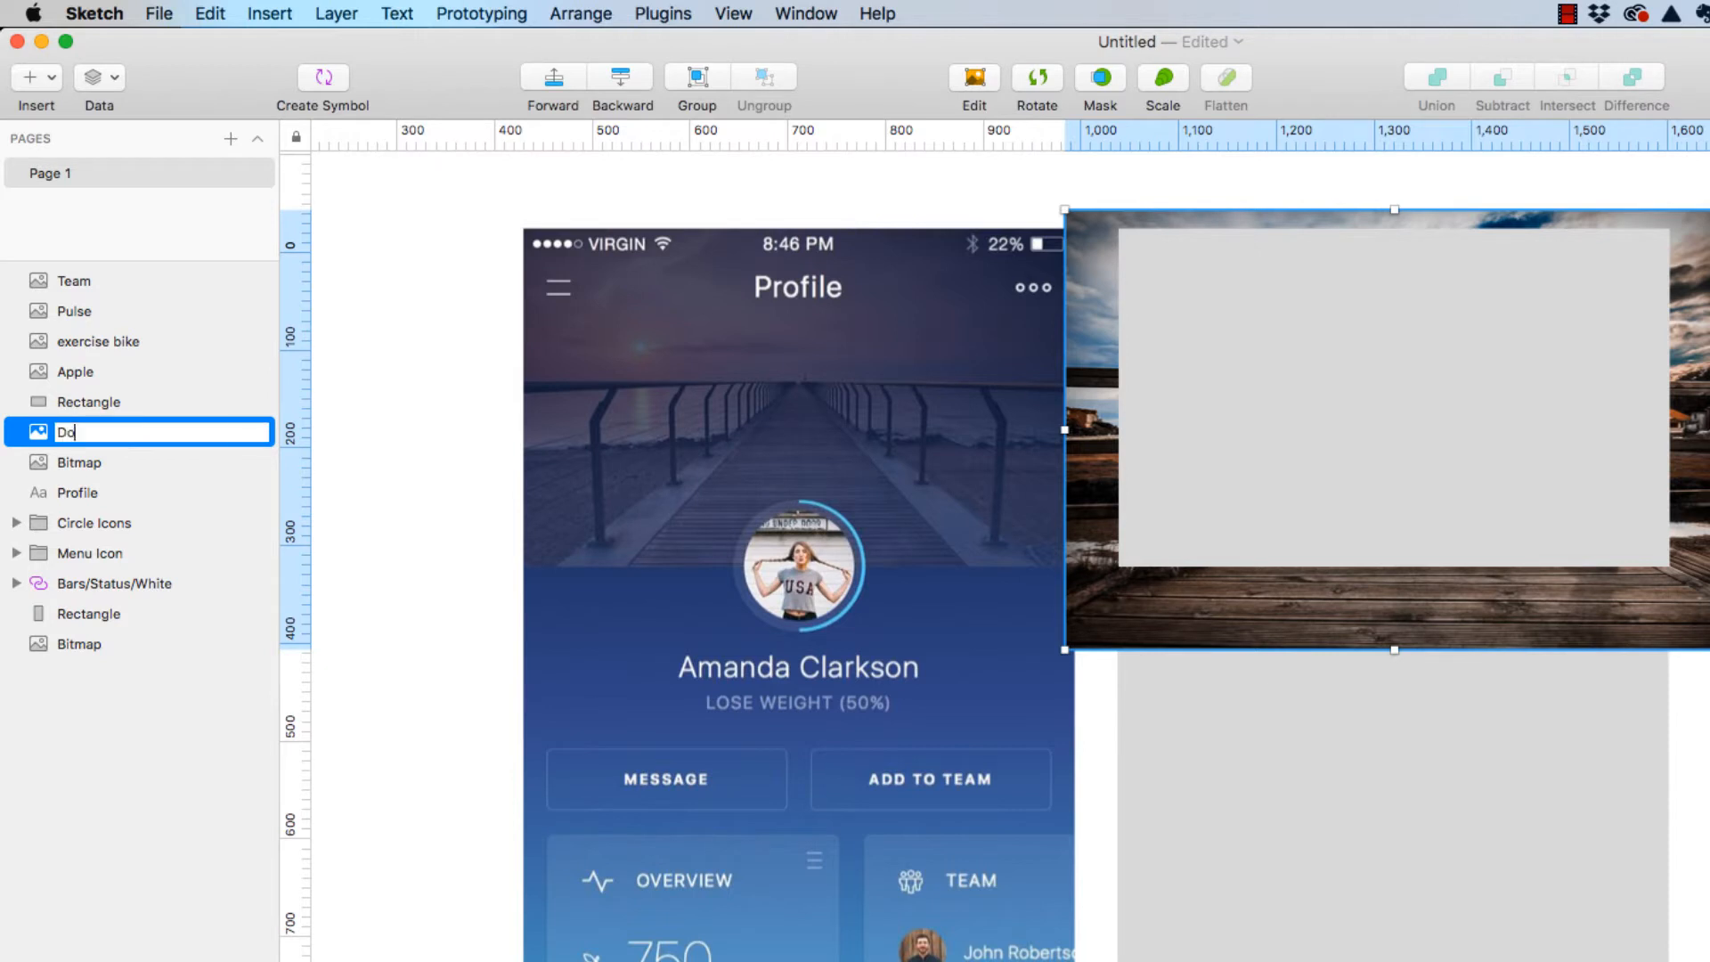
text(ck BG)
key(Return)
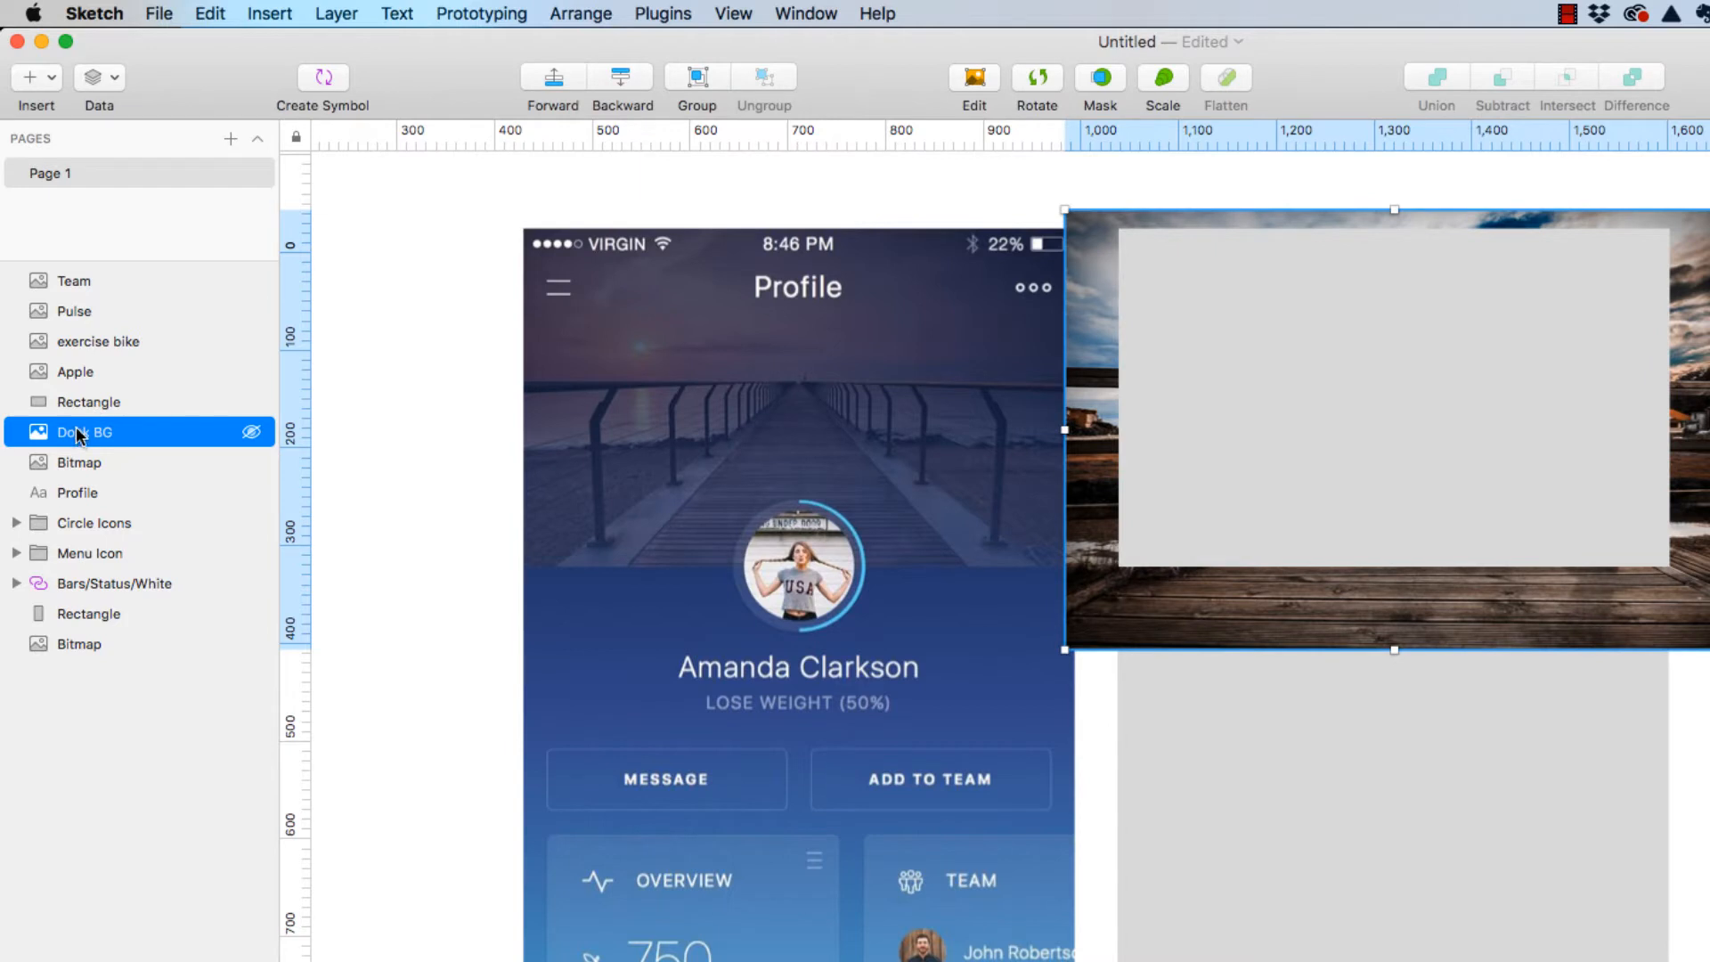
- Reorder the Dock BG layer above the header rectangle and mask the photo with the rectangle
drag(80, 435, 81, 403)
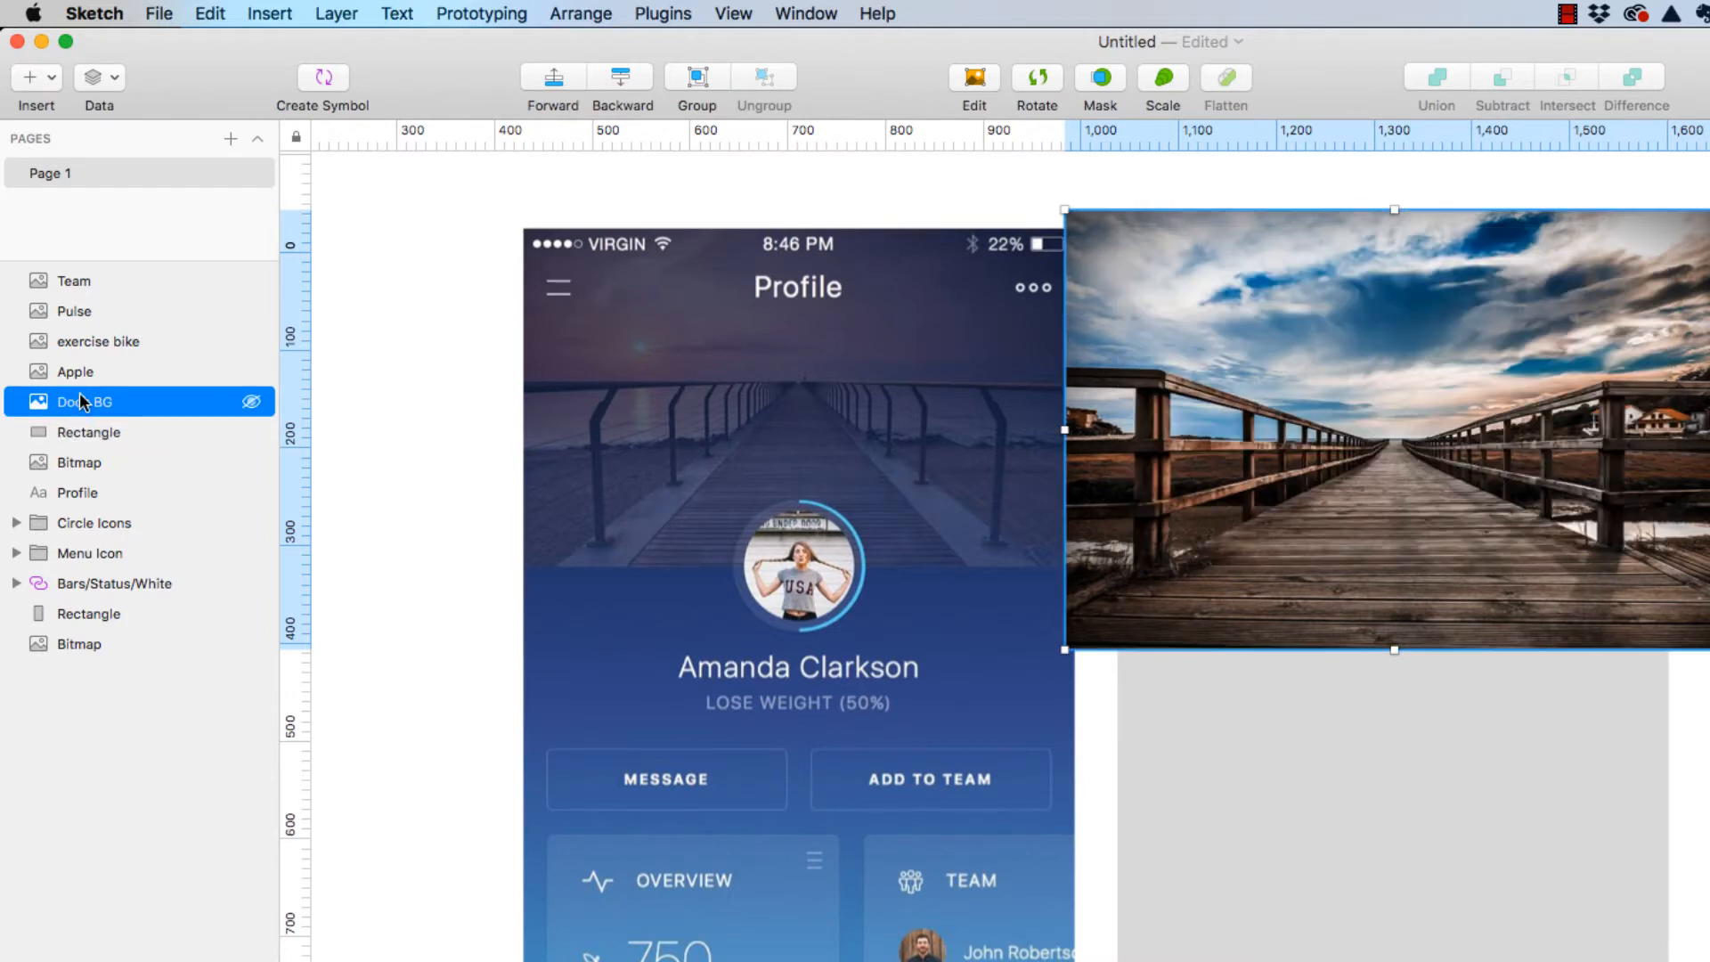
shift+click(79, 432)
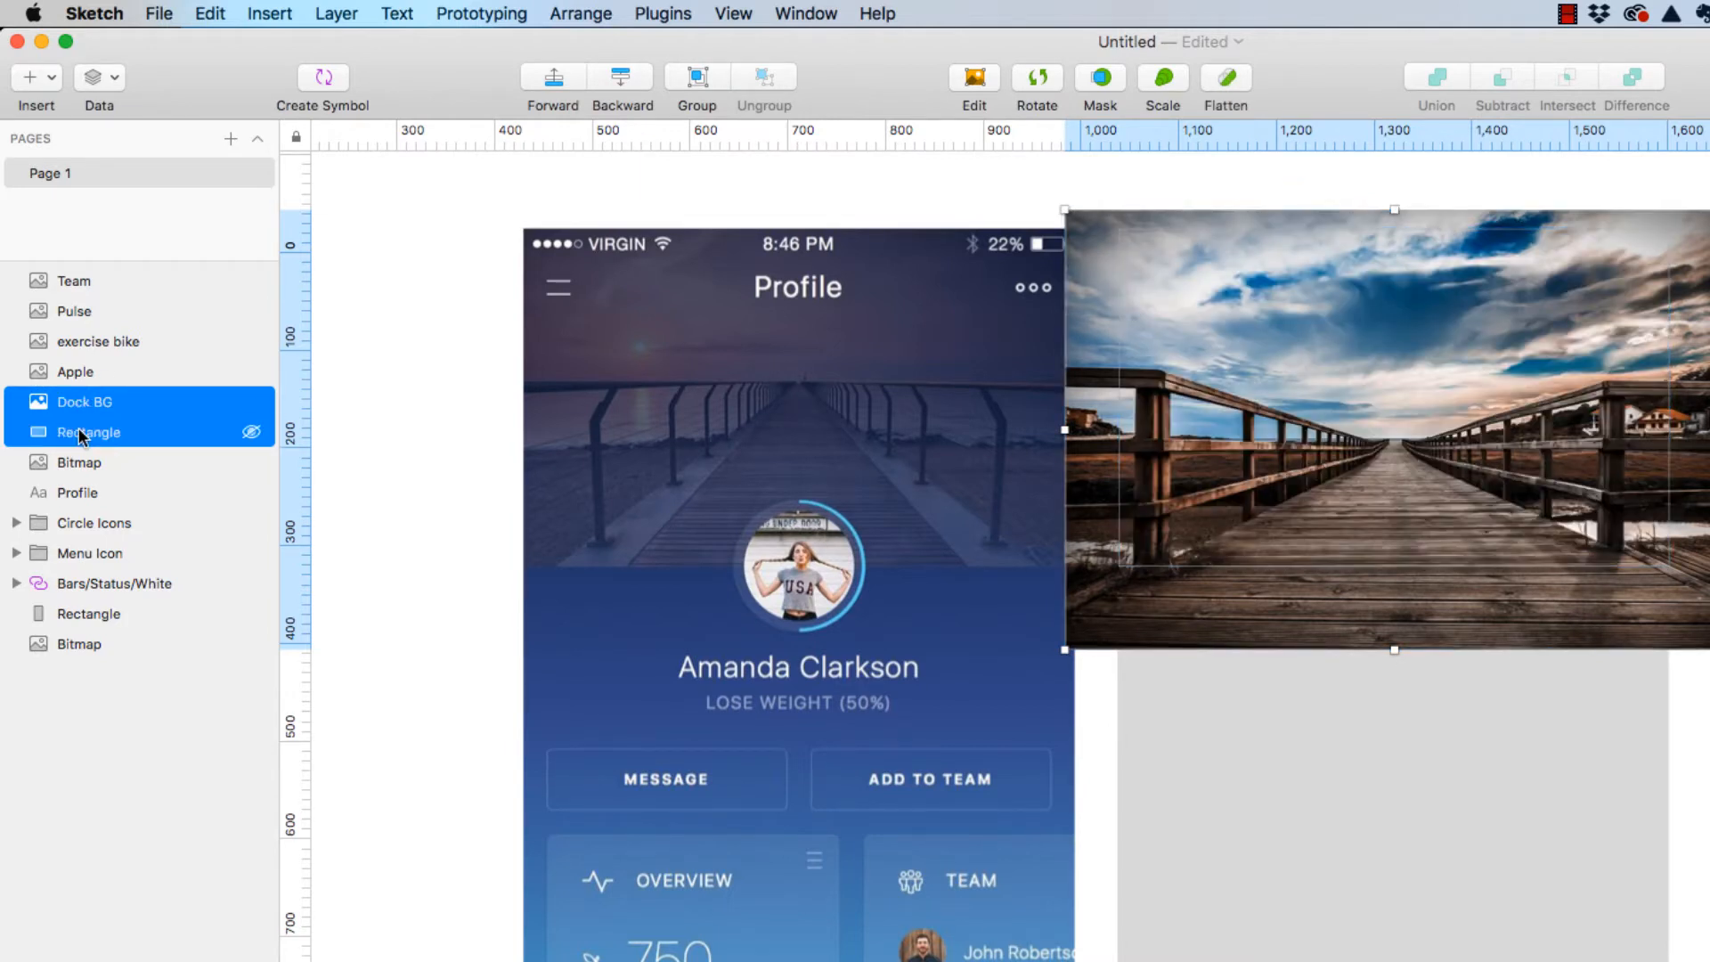
click(1092, 82)
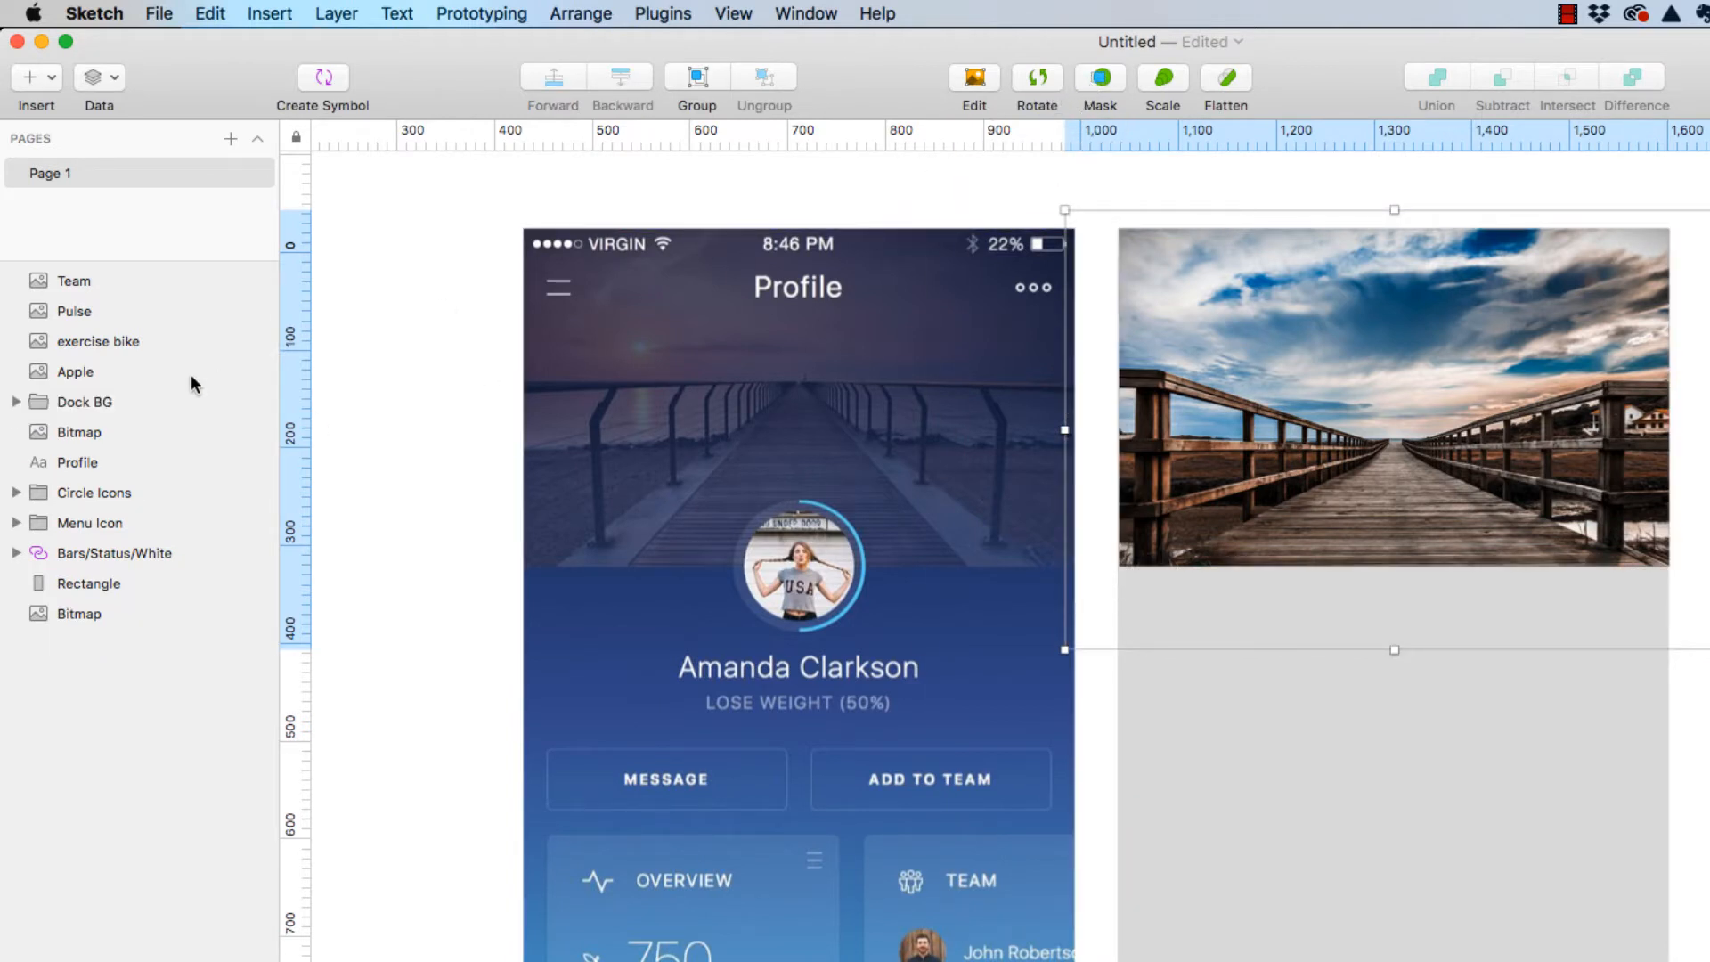
- Scale down the Dock BG photo inside its mask group until it matches the width of the header area
click(17, 402)
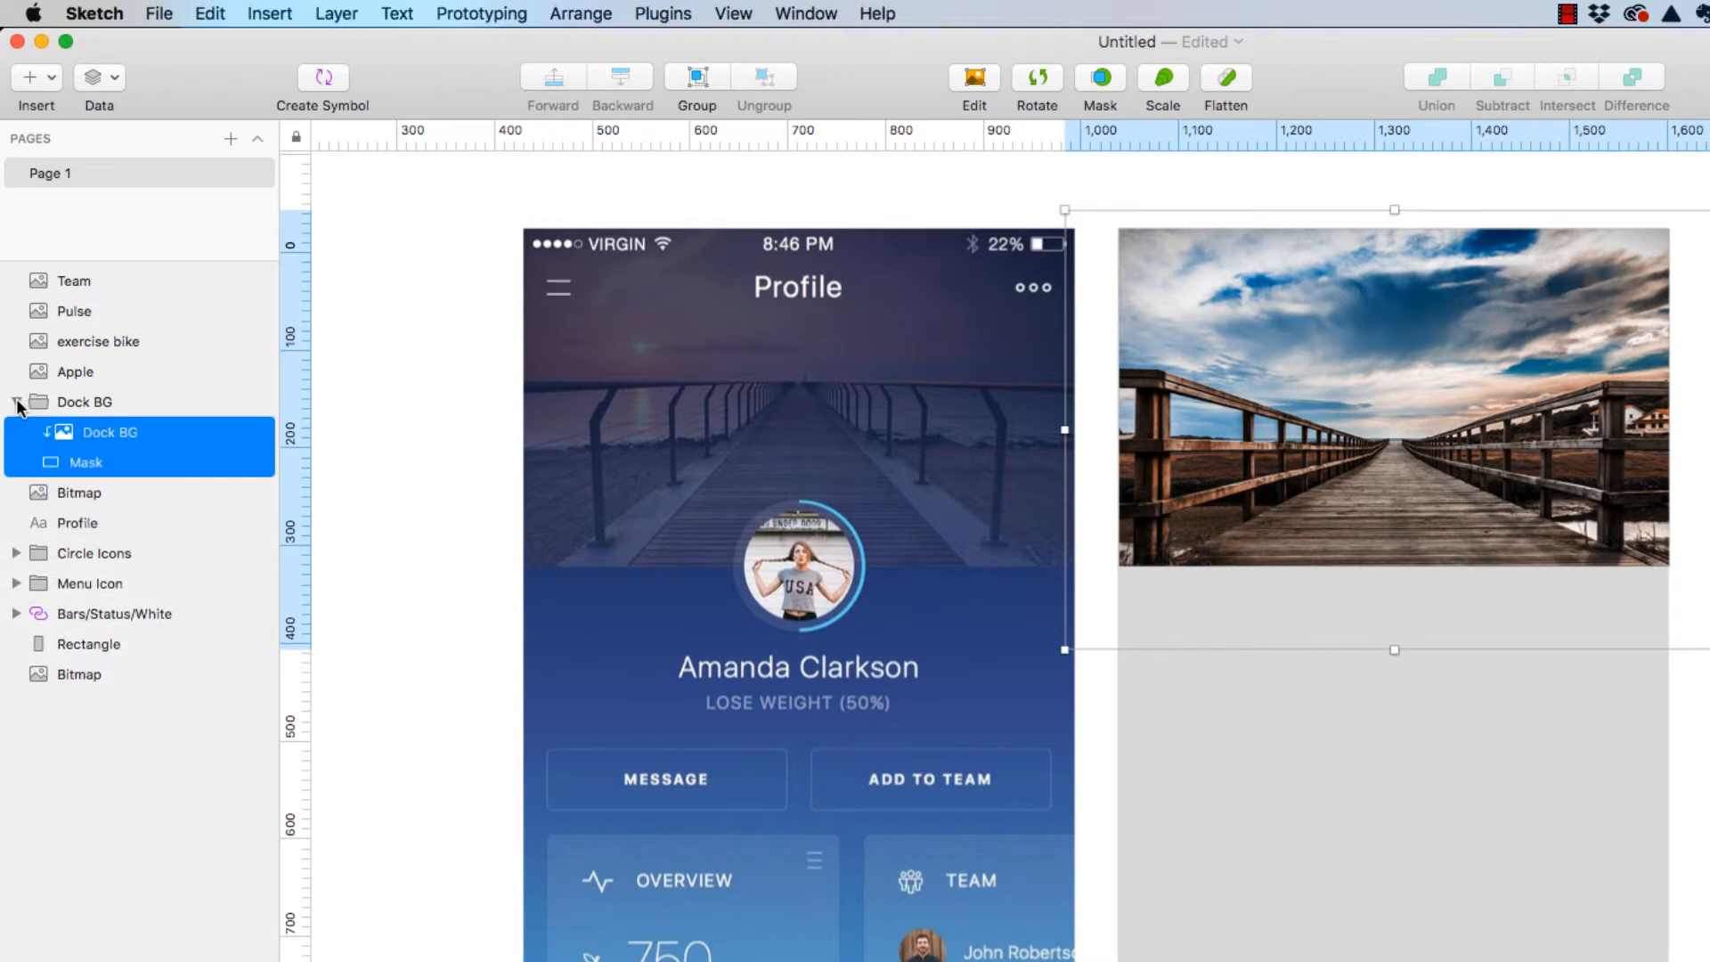
click(419, 439)
click(122, 431)
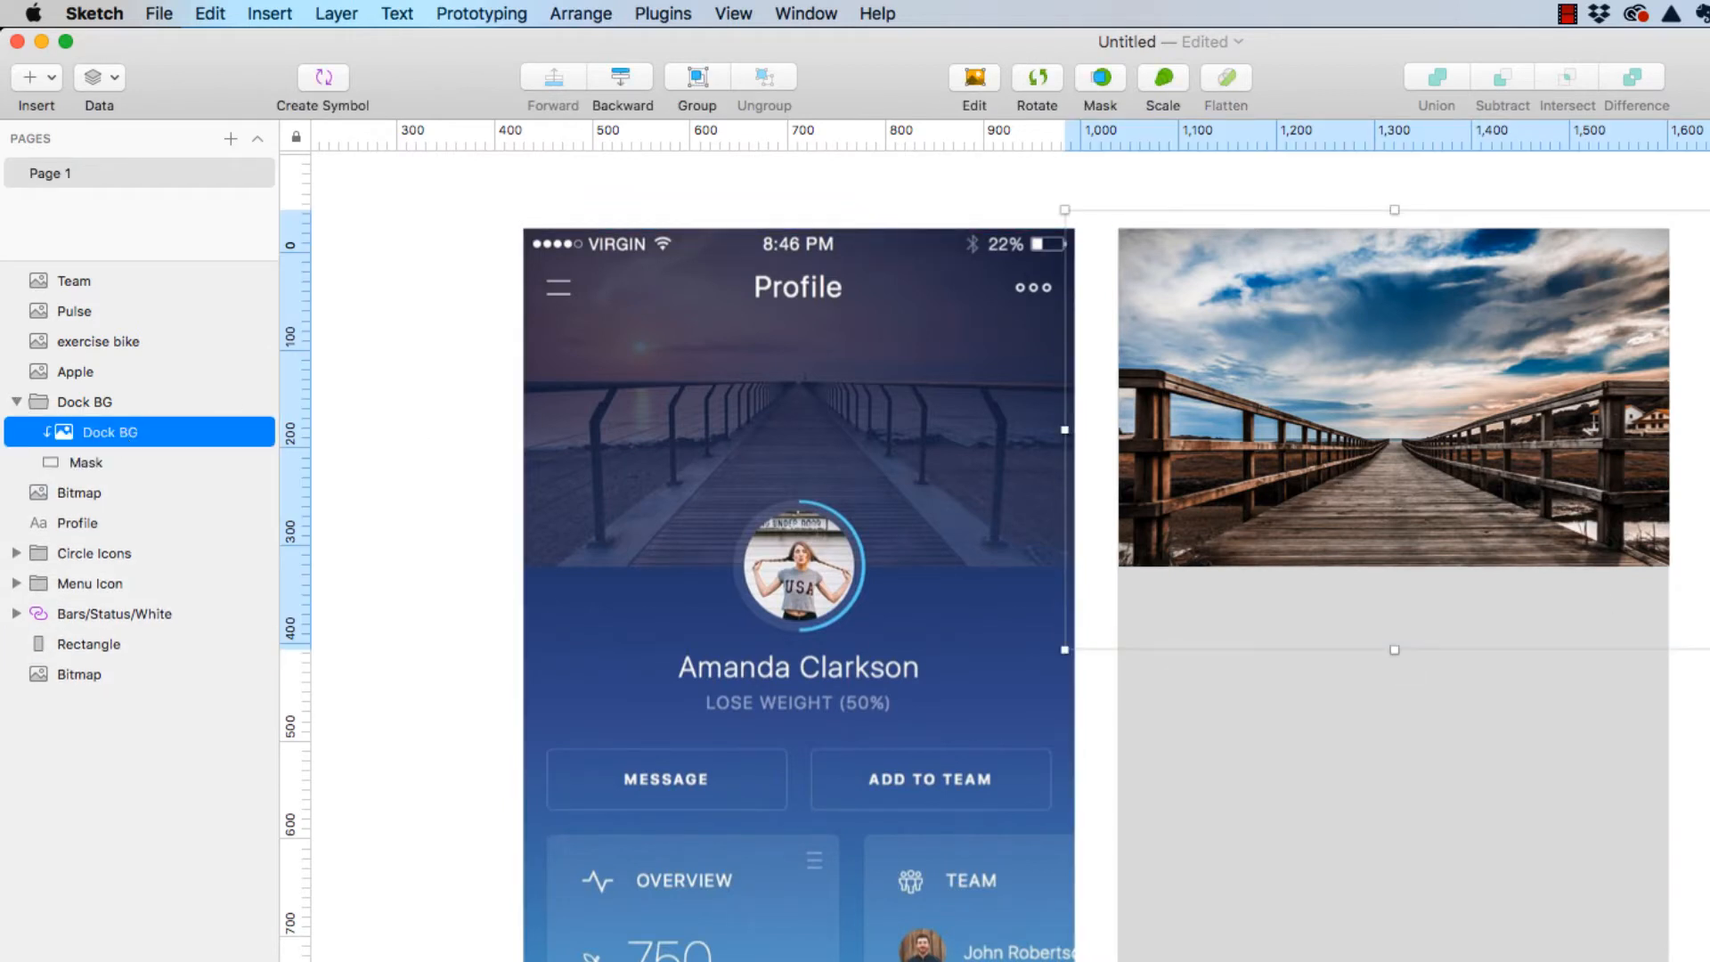
drag(1709, 634, 1685, 595)
drag(1072, 603, 1119, 574)
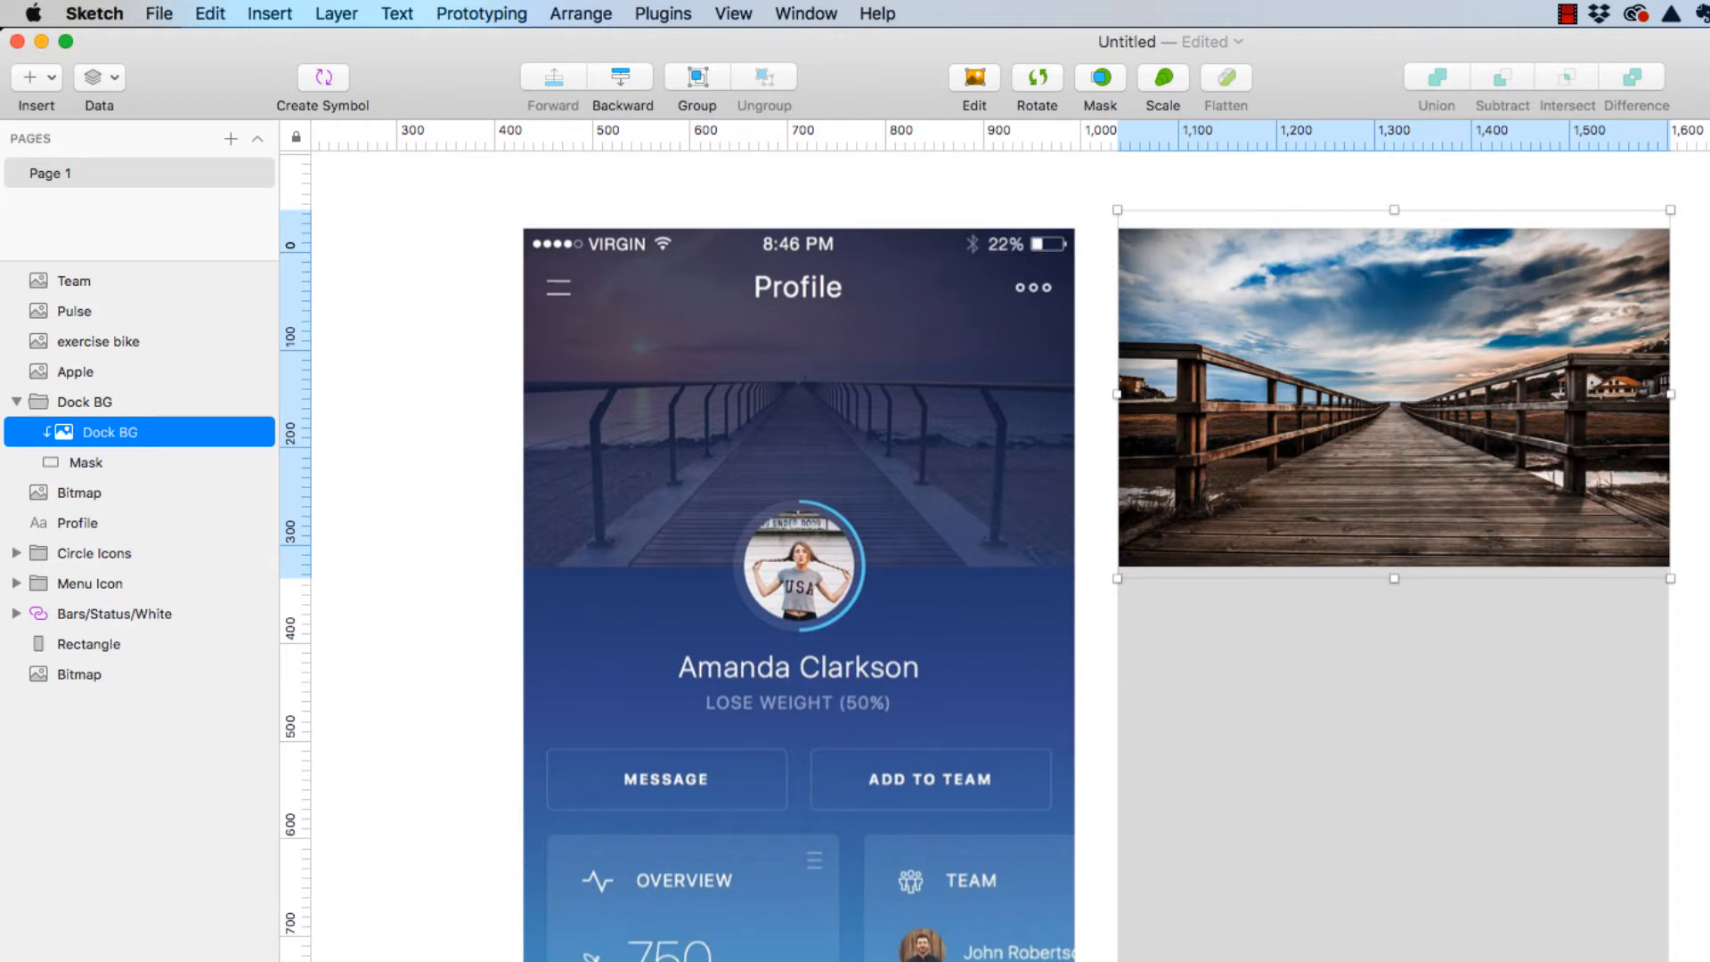
key(Escape)
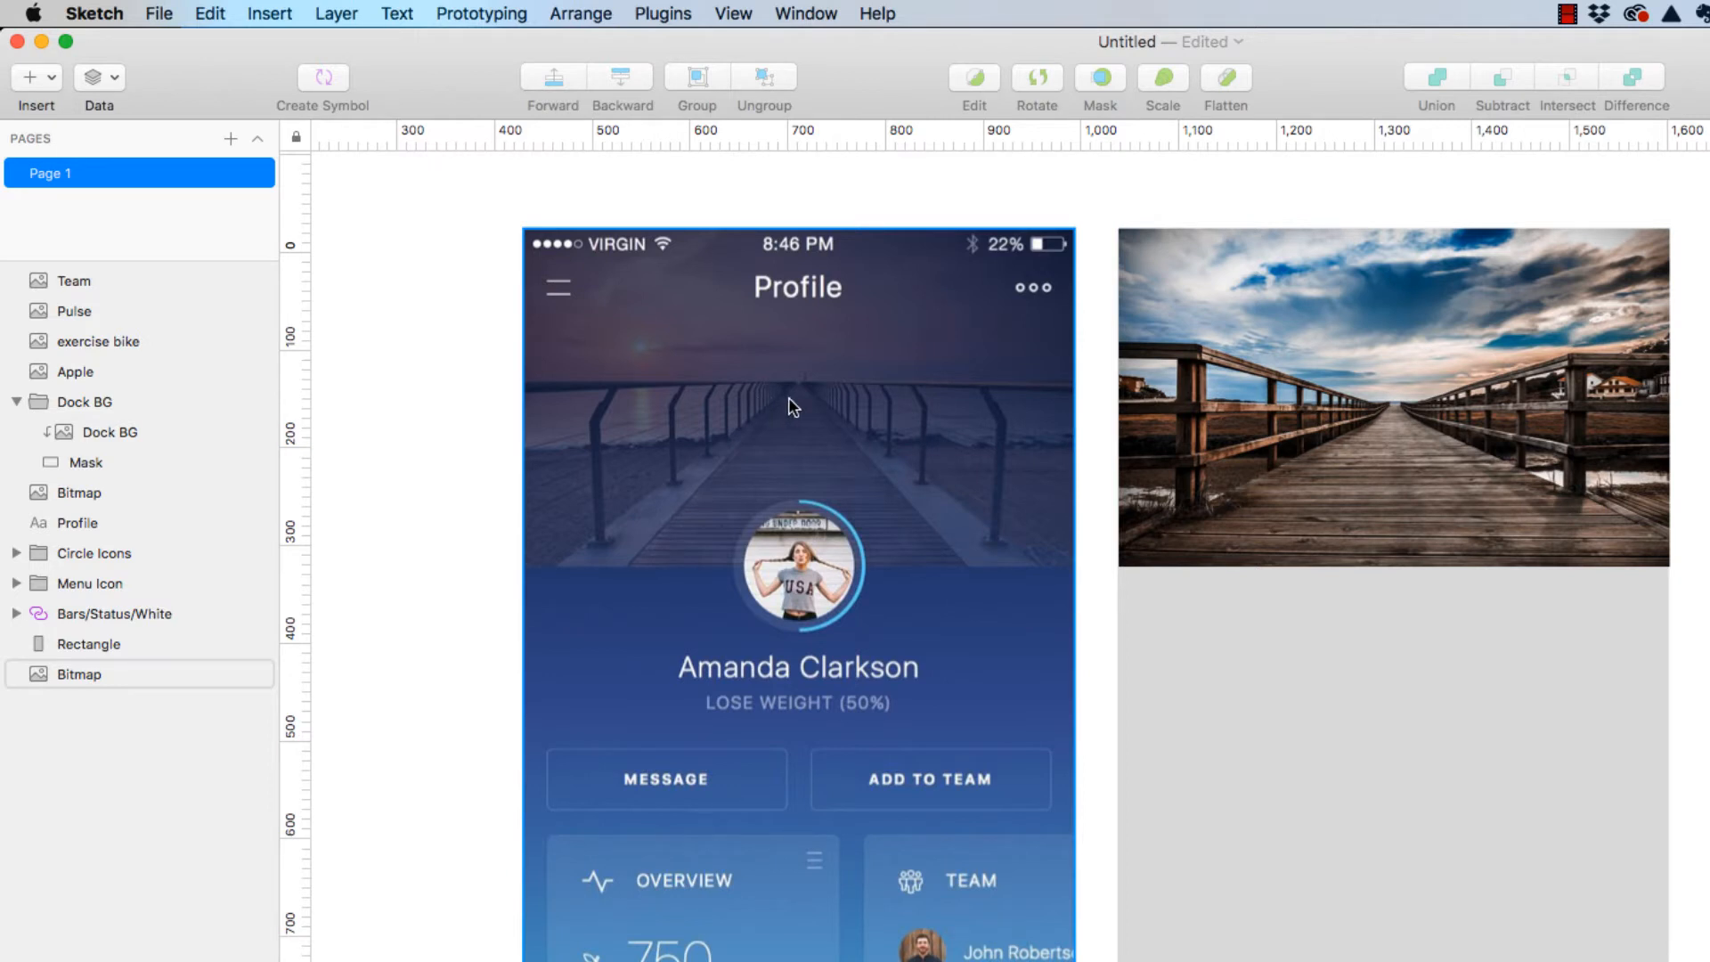
- Draw a 563 × 346 rectangle over the masked dock photo and fill it with navy 26407C sampled from the reference
key(r)
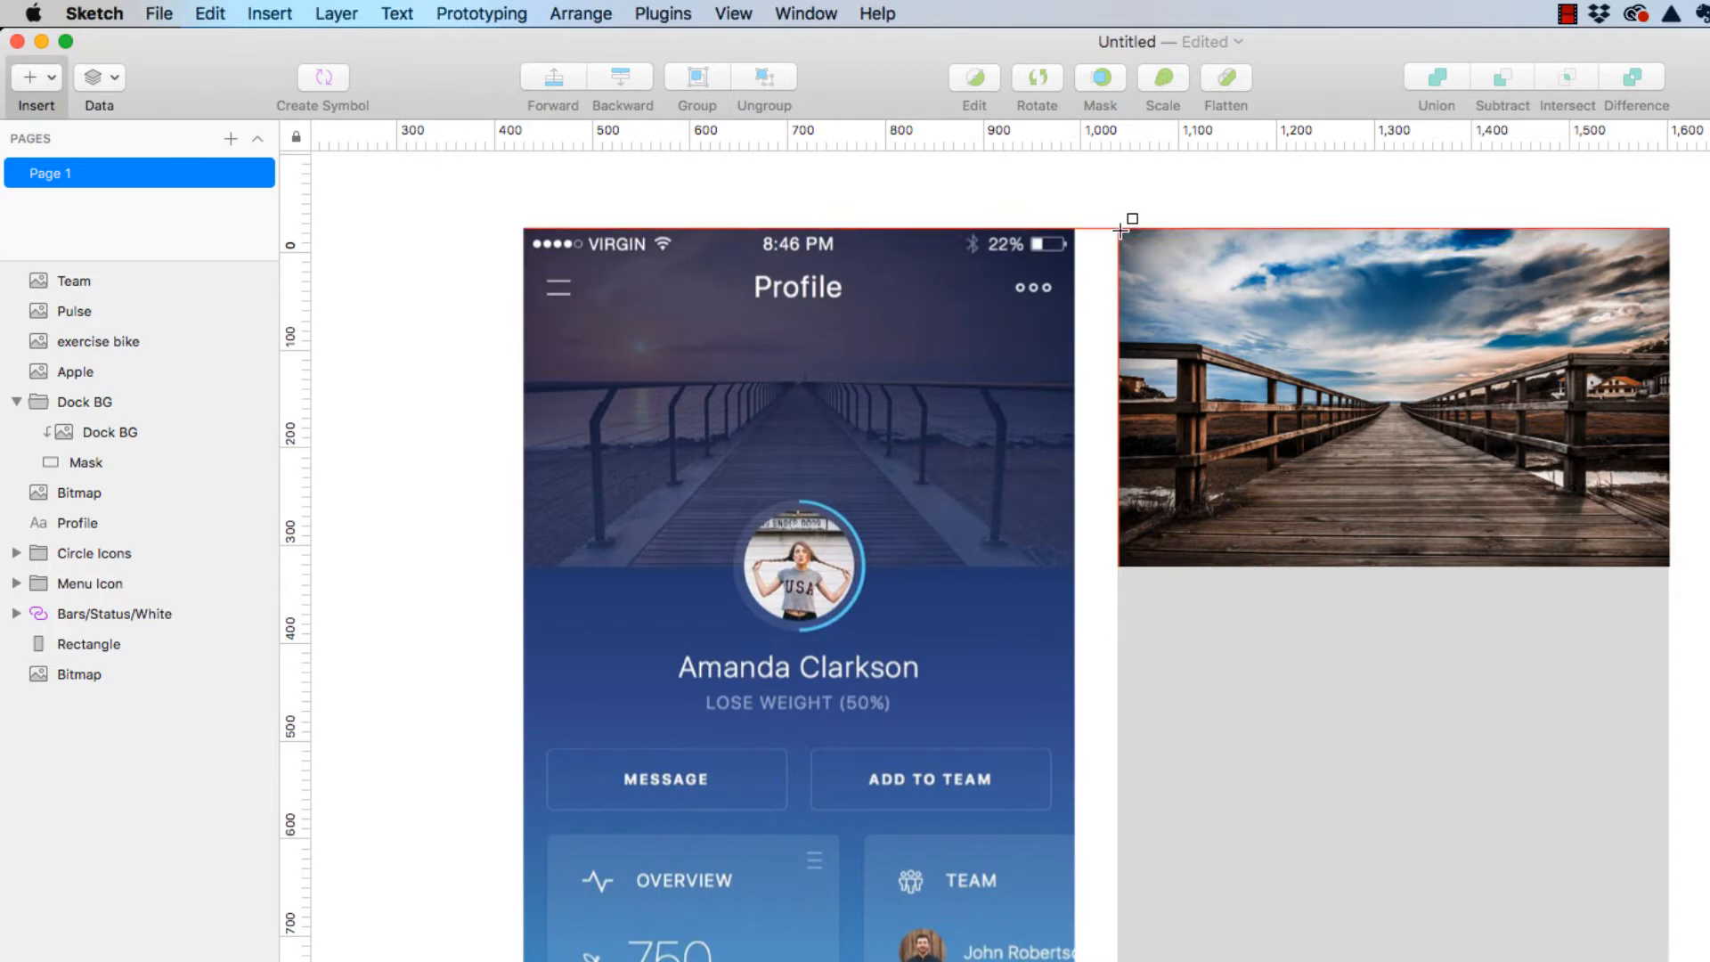
drag(1121, 229, 1671, 568)
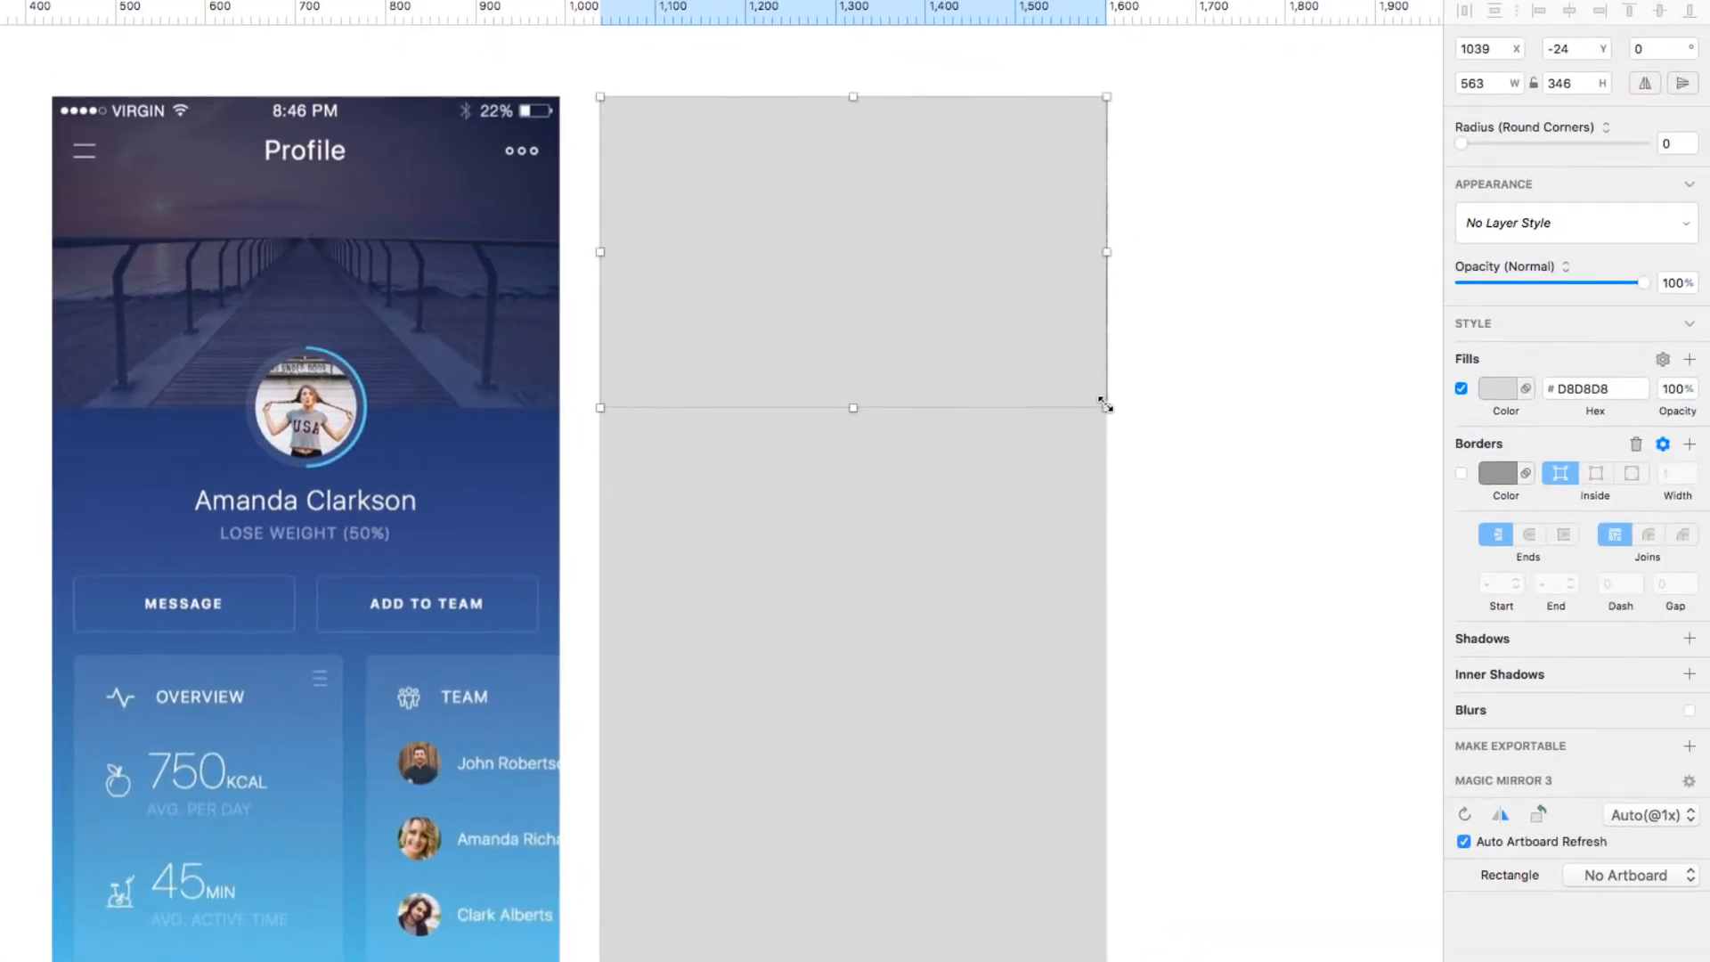
click(1484, 397)
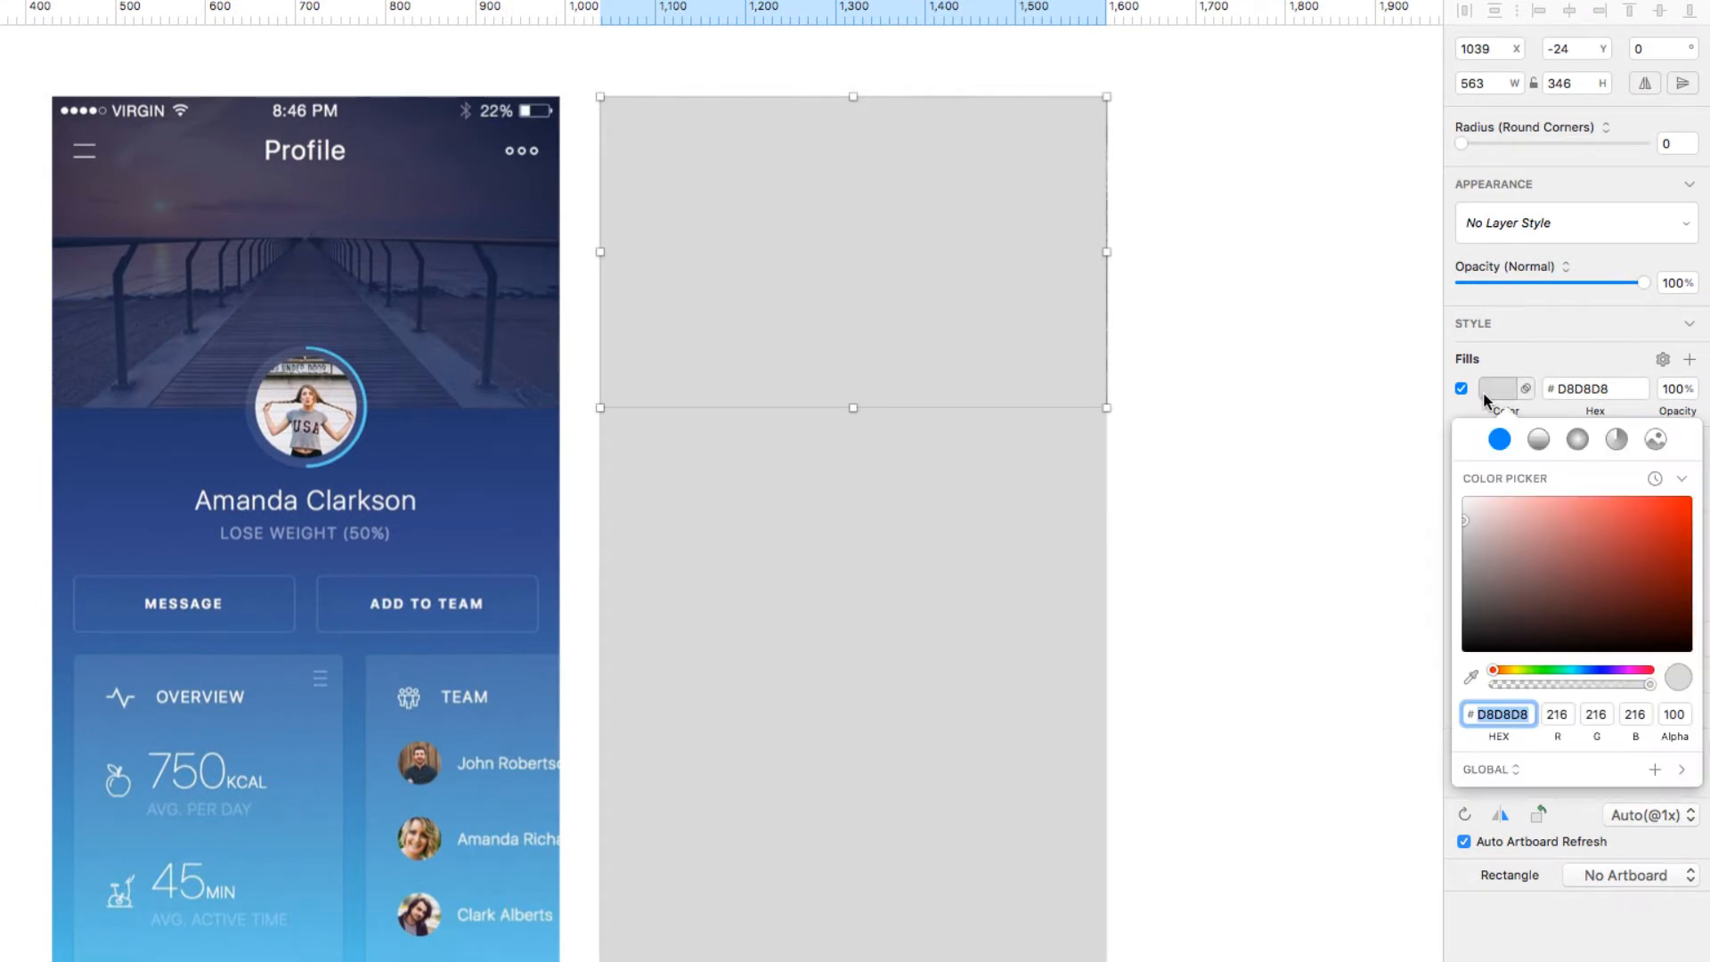
click(1472, 677)
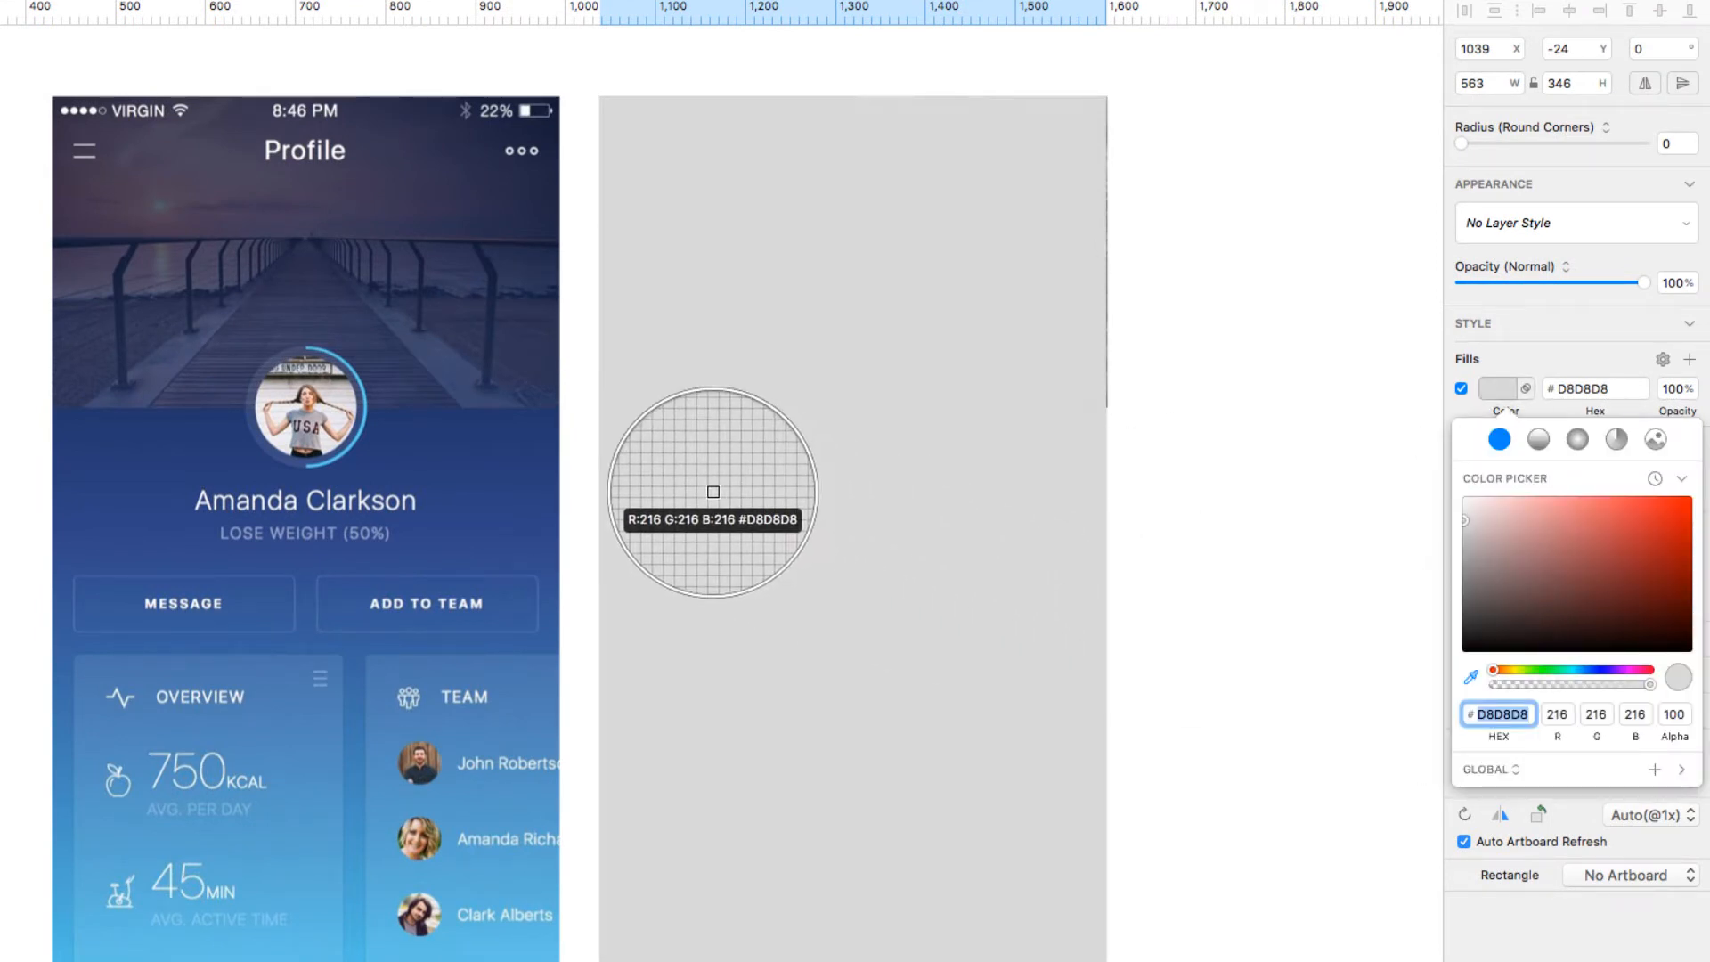
click(496, 414)
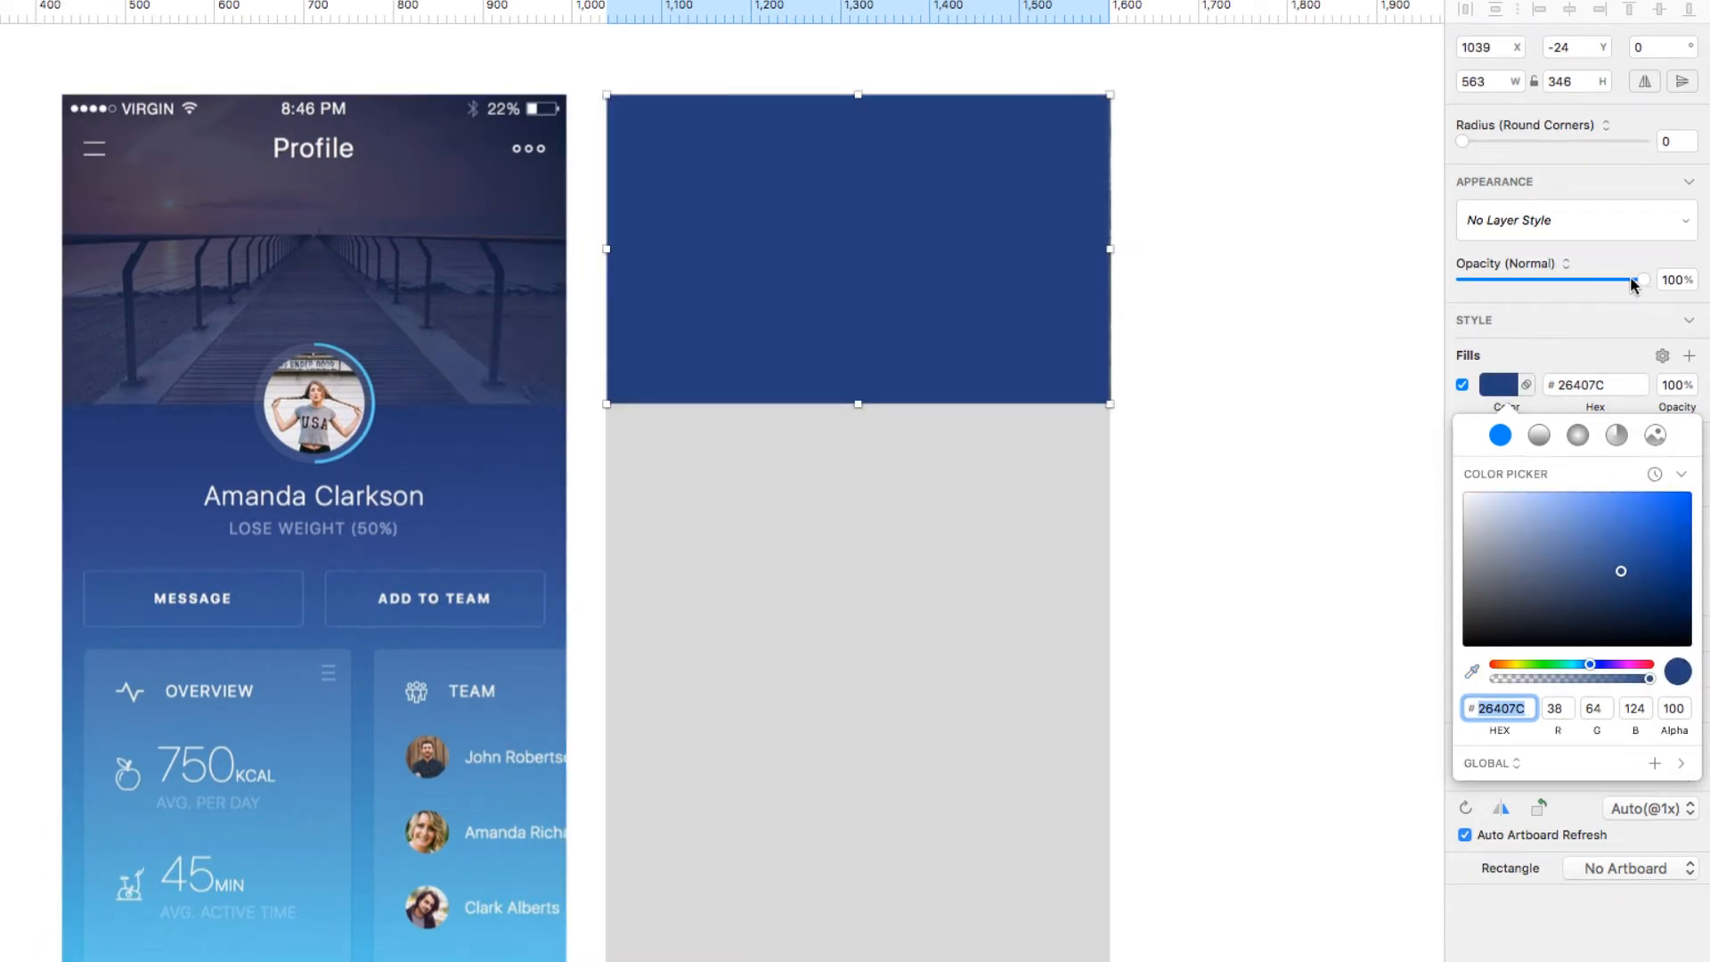
click(1514, 384)
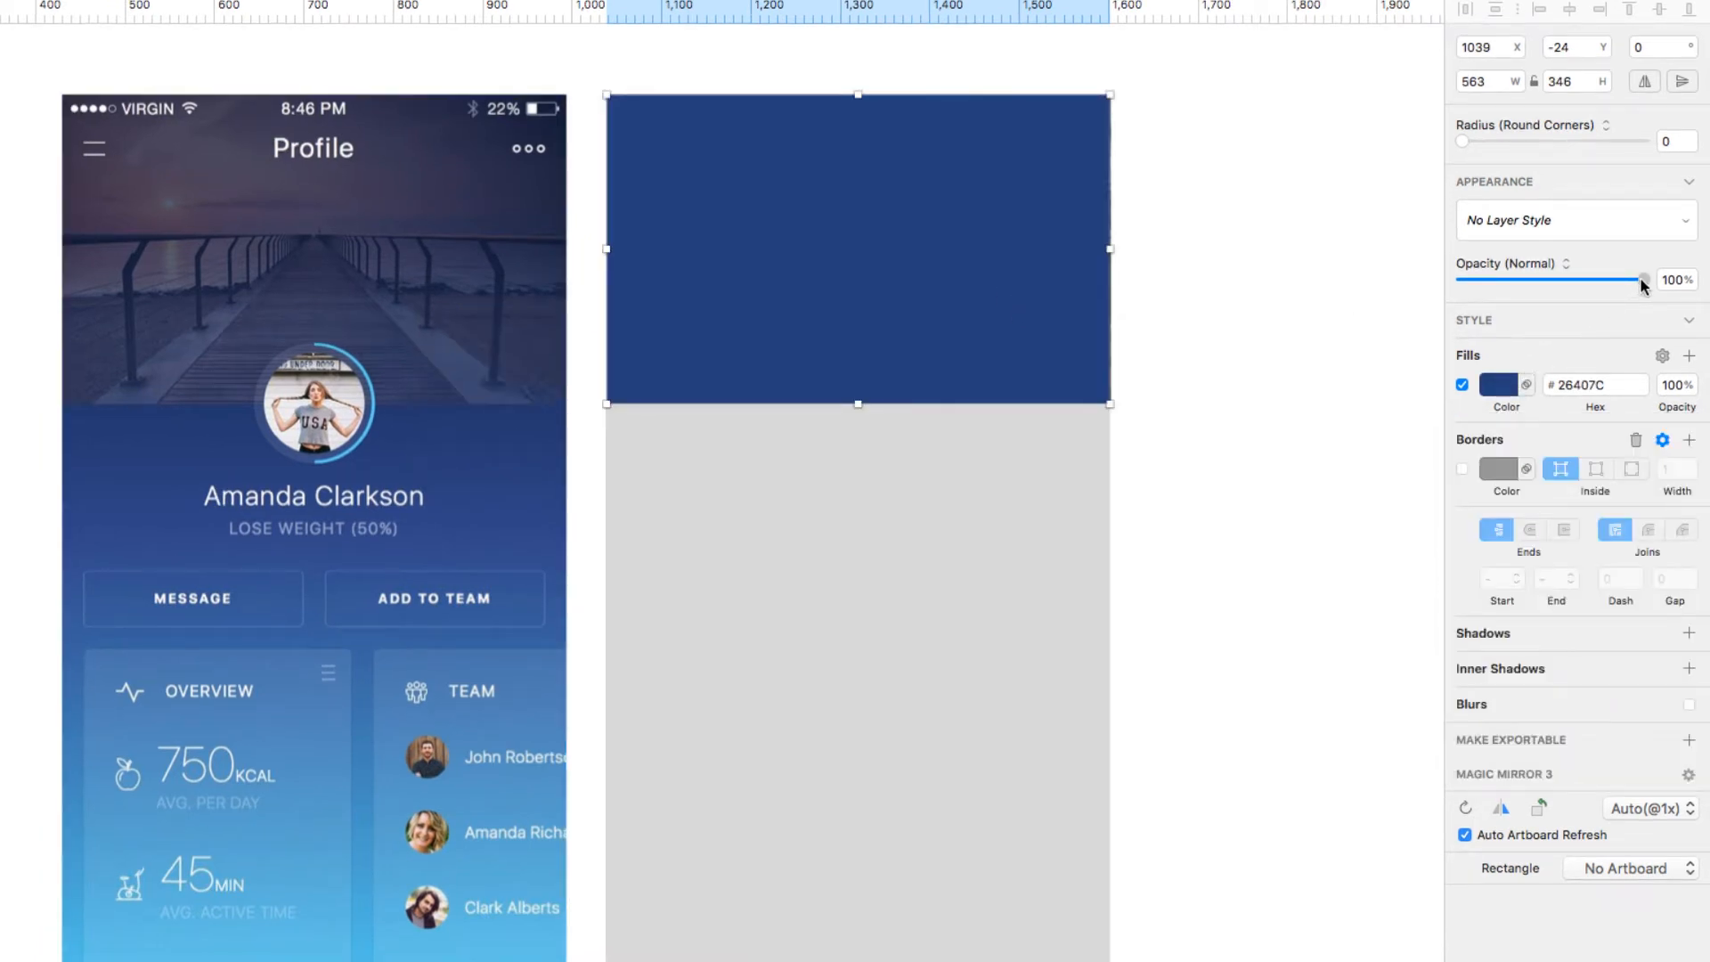
- Set the navy overlay rectangle's opacity to 70% and deselect it
drag(1639, 278, 1585, 279)
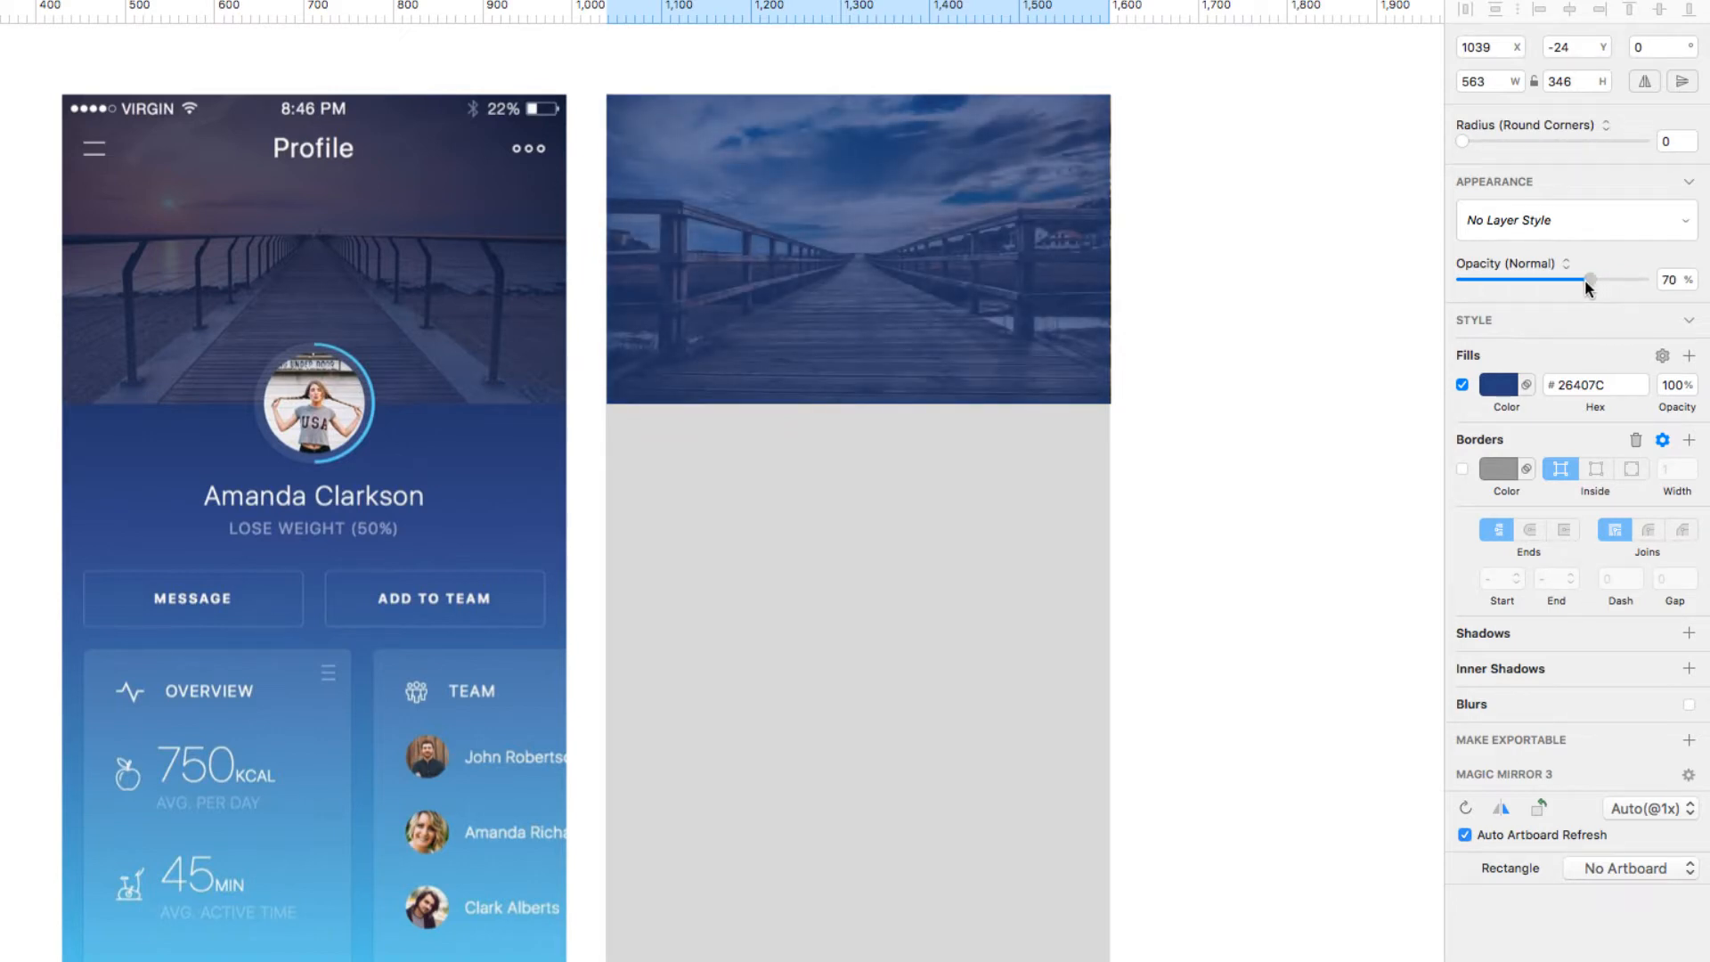
click(1153, 425)
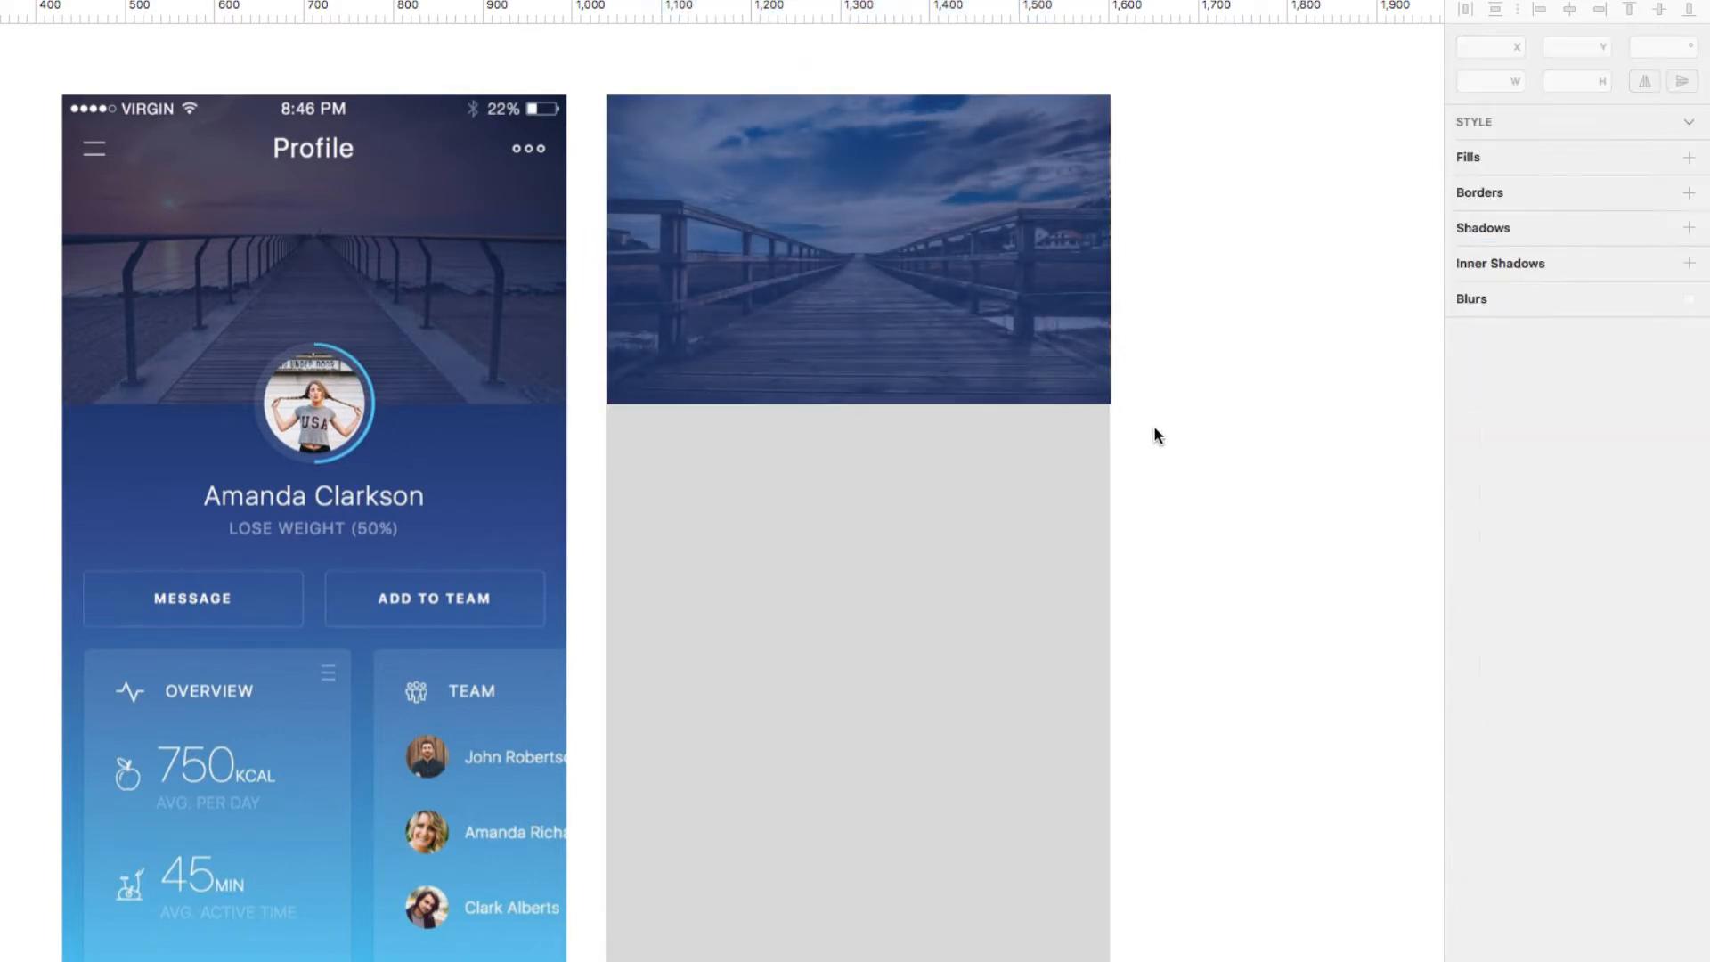
click(1024, 392)
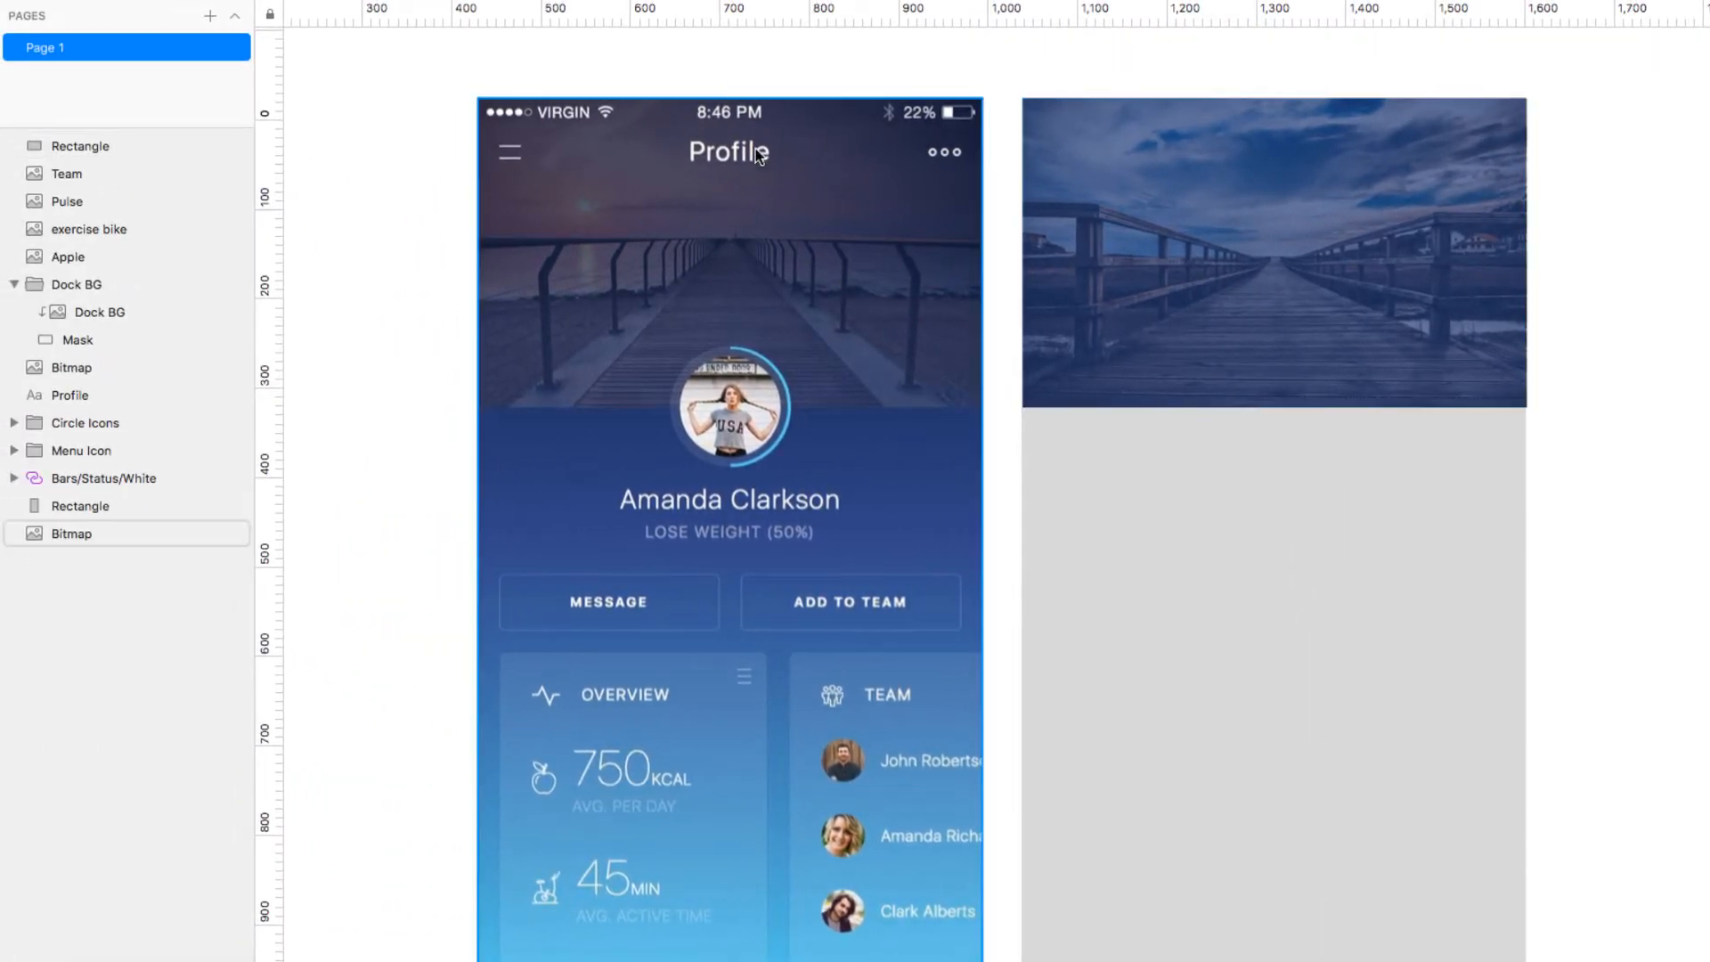
- Collapse the Dock BG group and rename the navy overlay rectangle's layer as Overlay
click(14, 284)
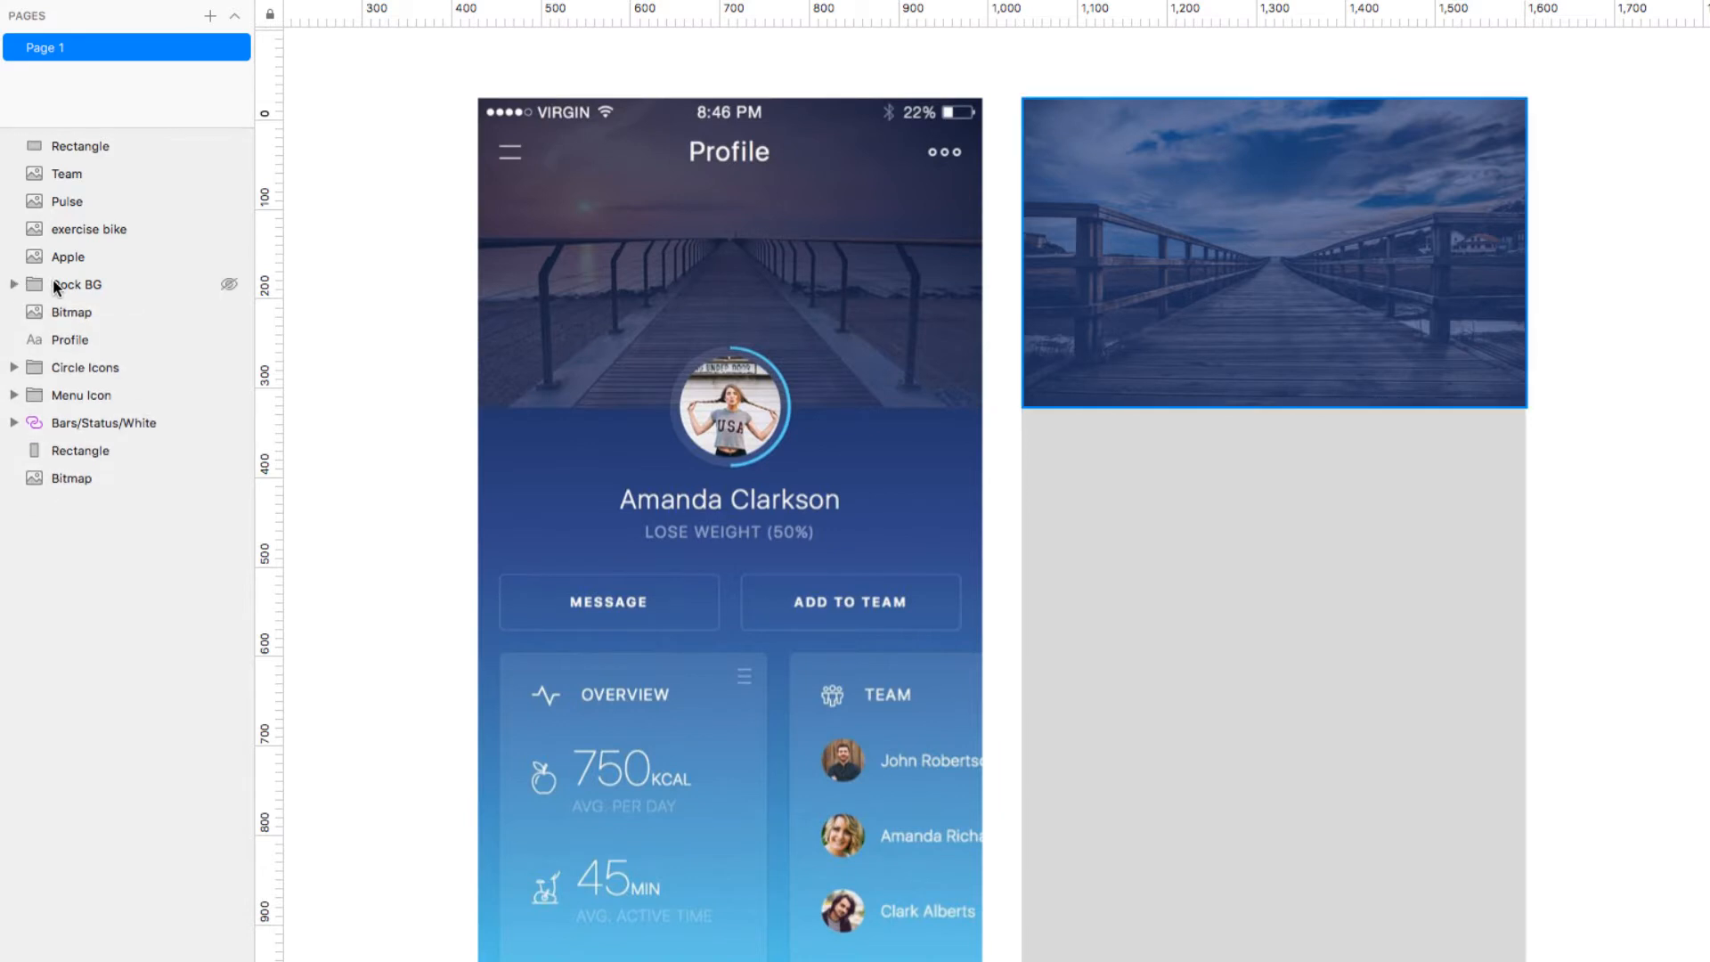
click(51, 284)
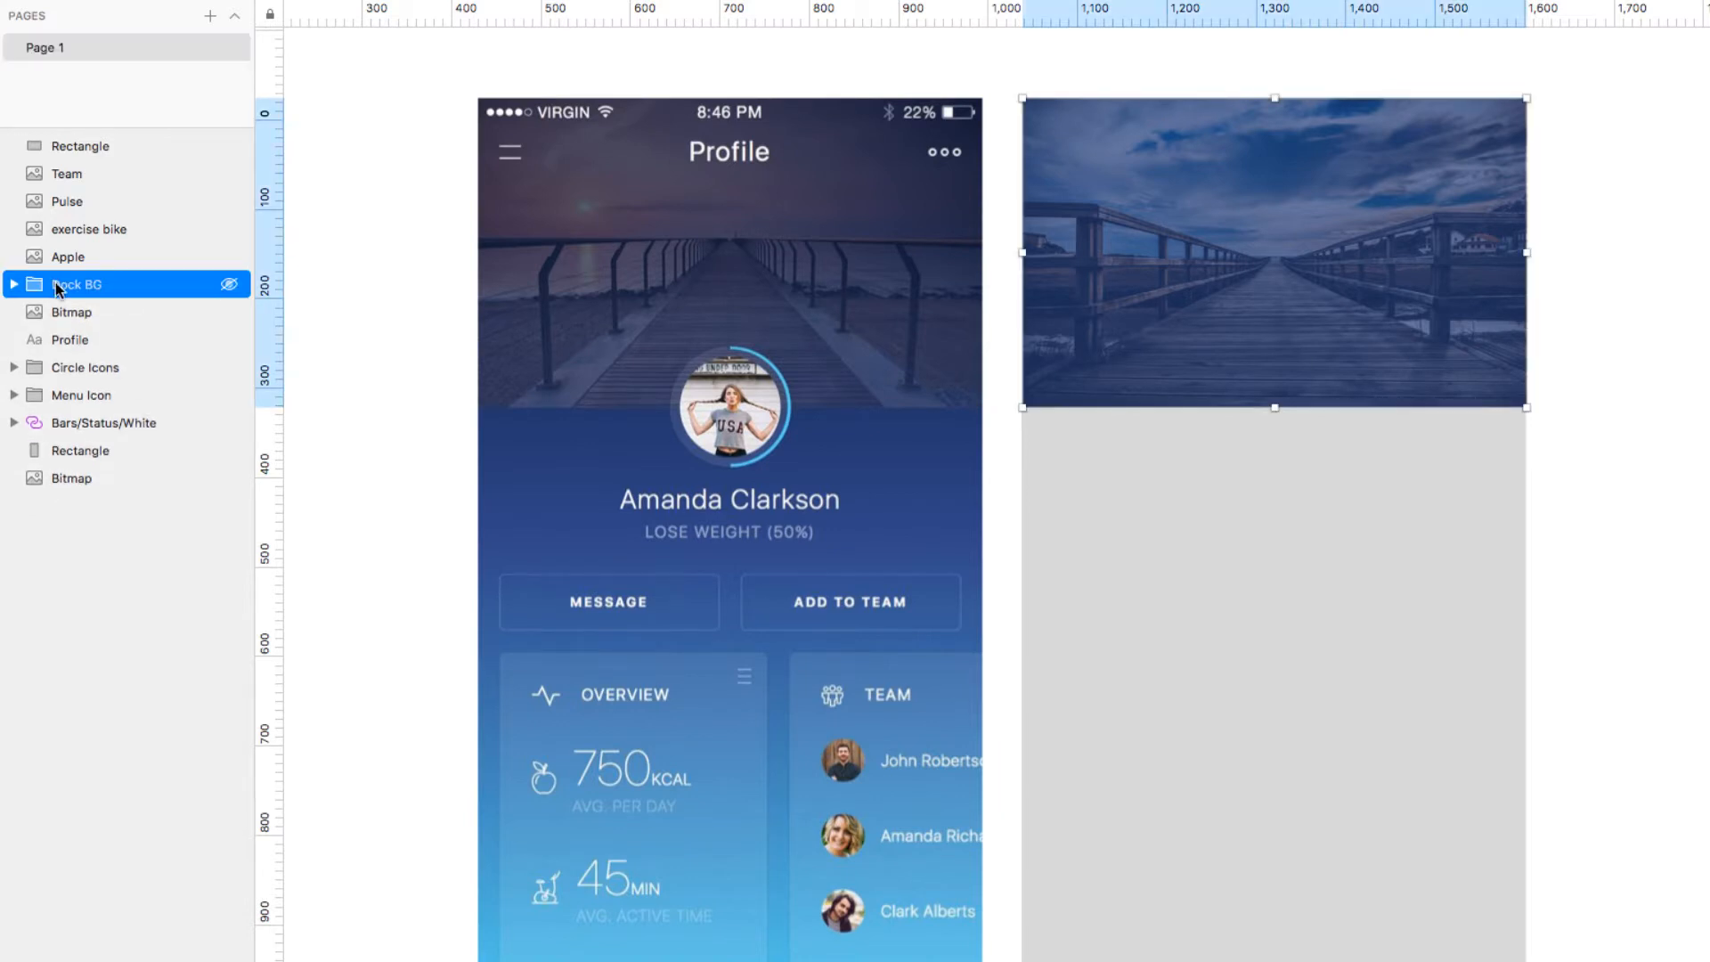
click(77, 146)
click(78, 146)
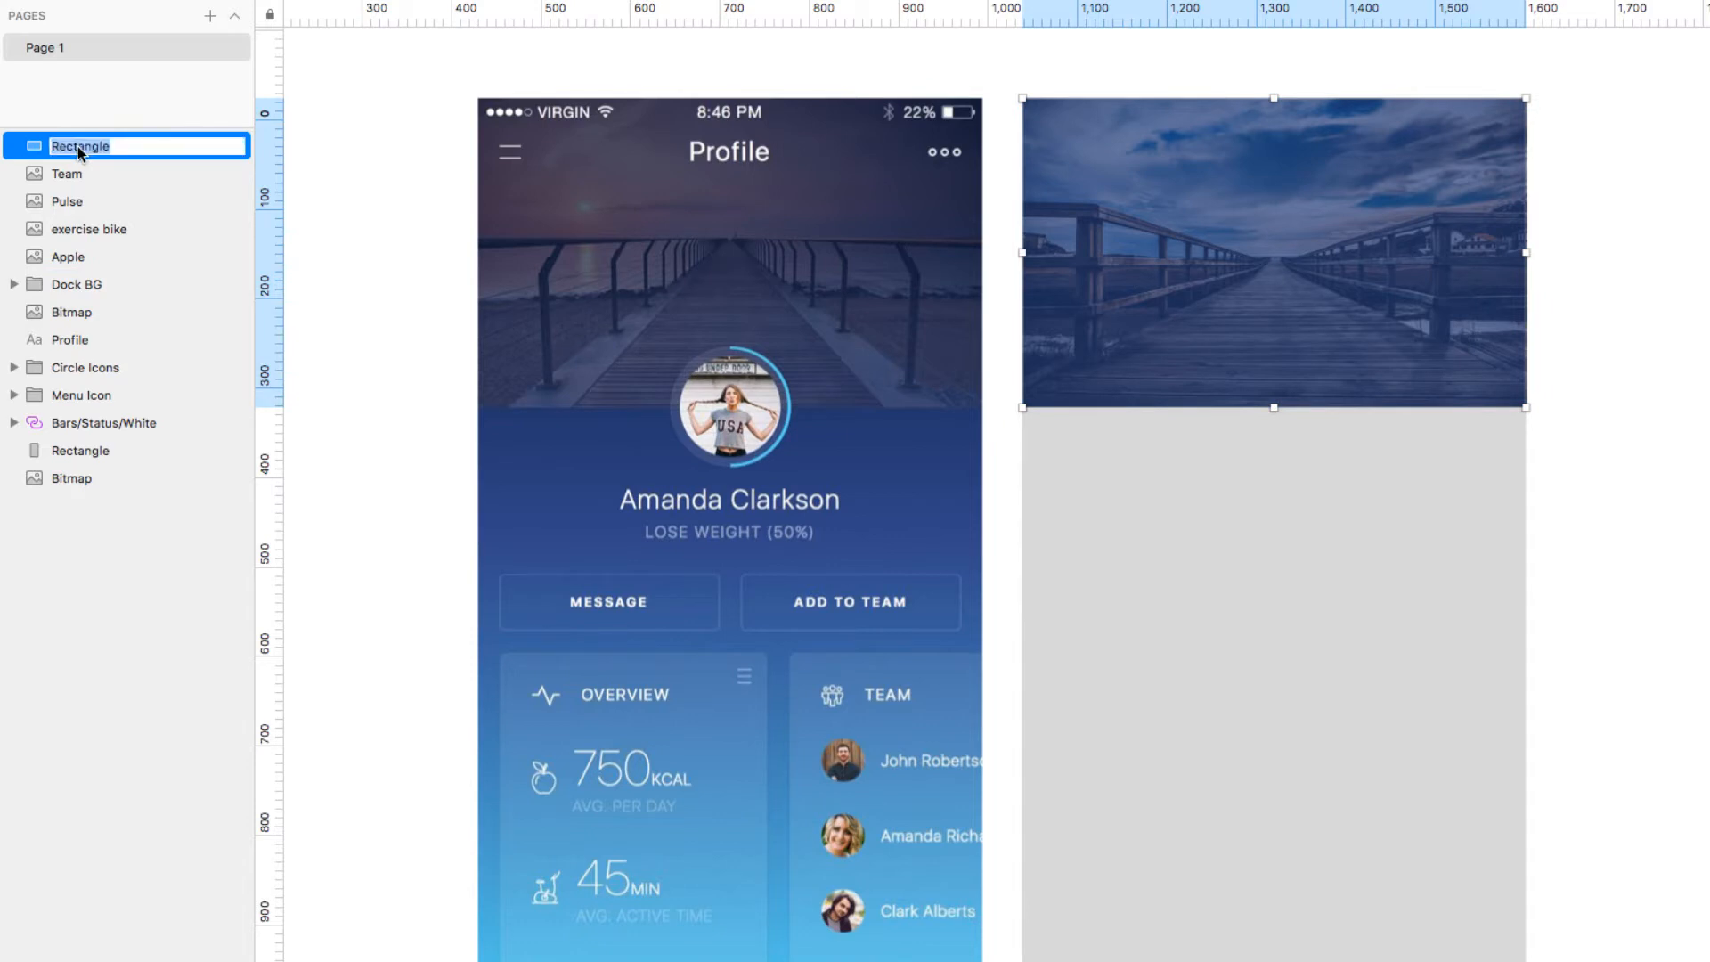
text(Overlay)
key(Return)
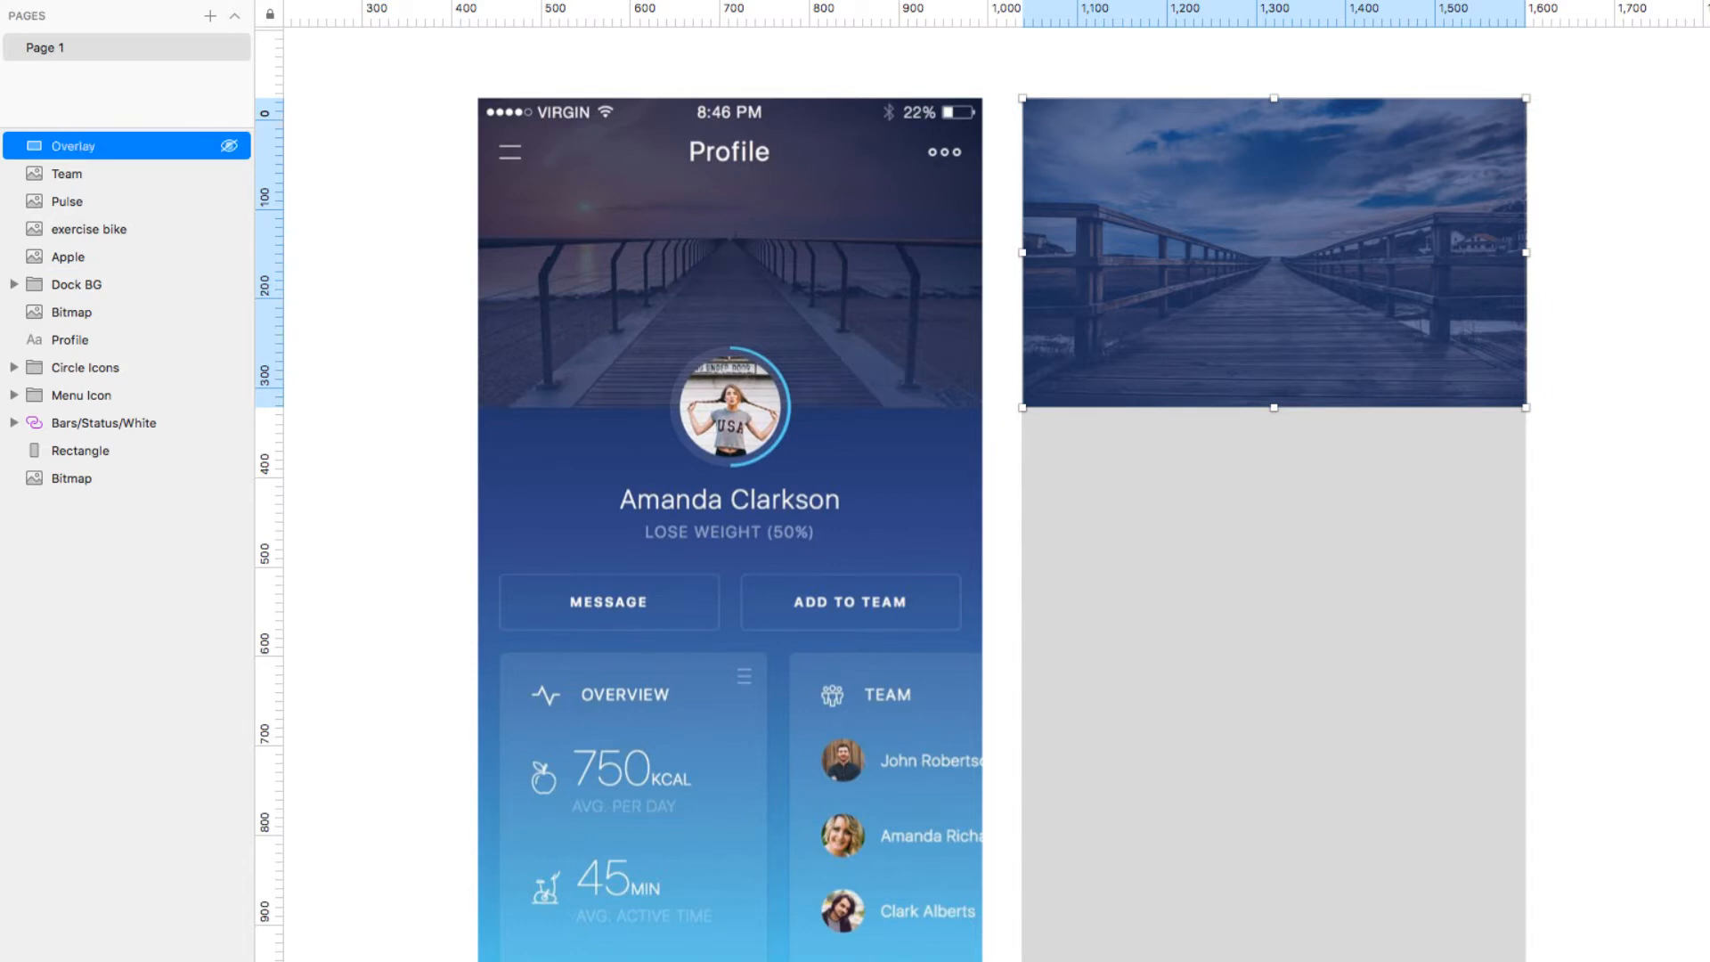
- Group the Overlay layer with Dock BG as Header Section and move the group directly below the Bars/Status/White layer
super+click(71, 281)
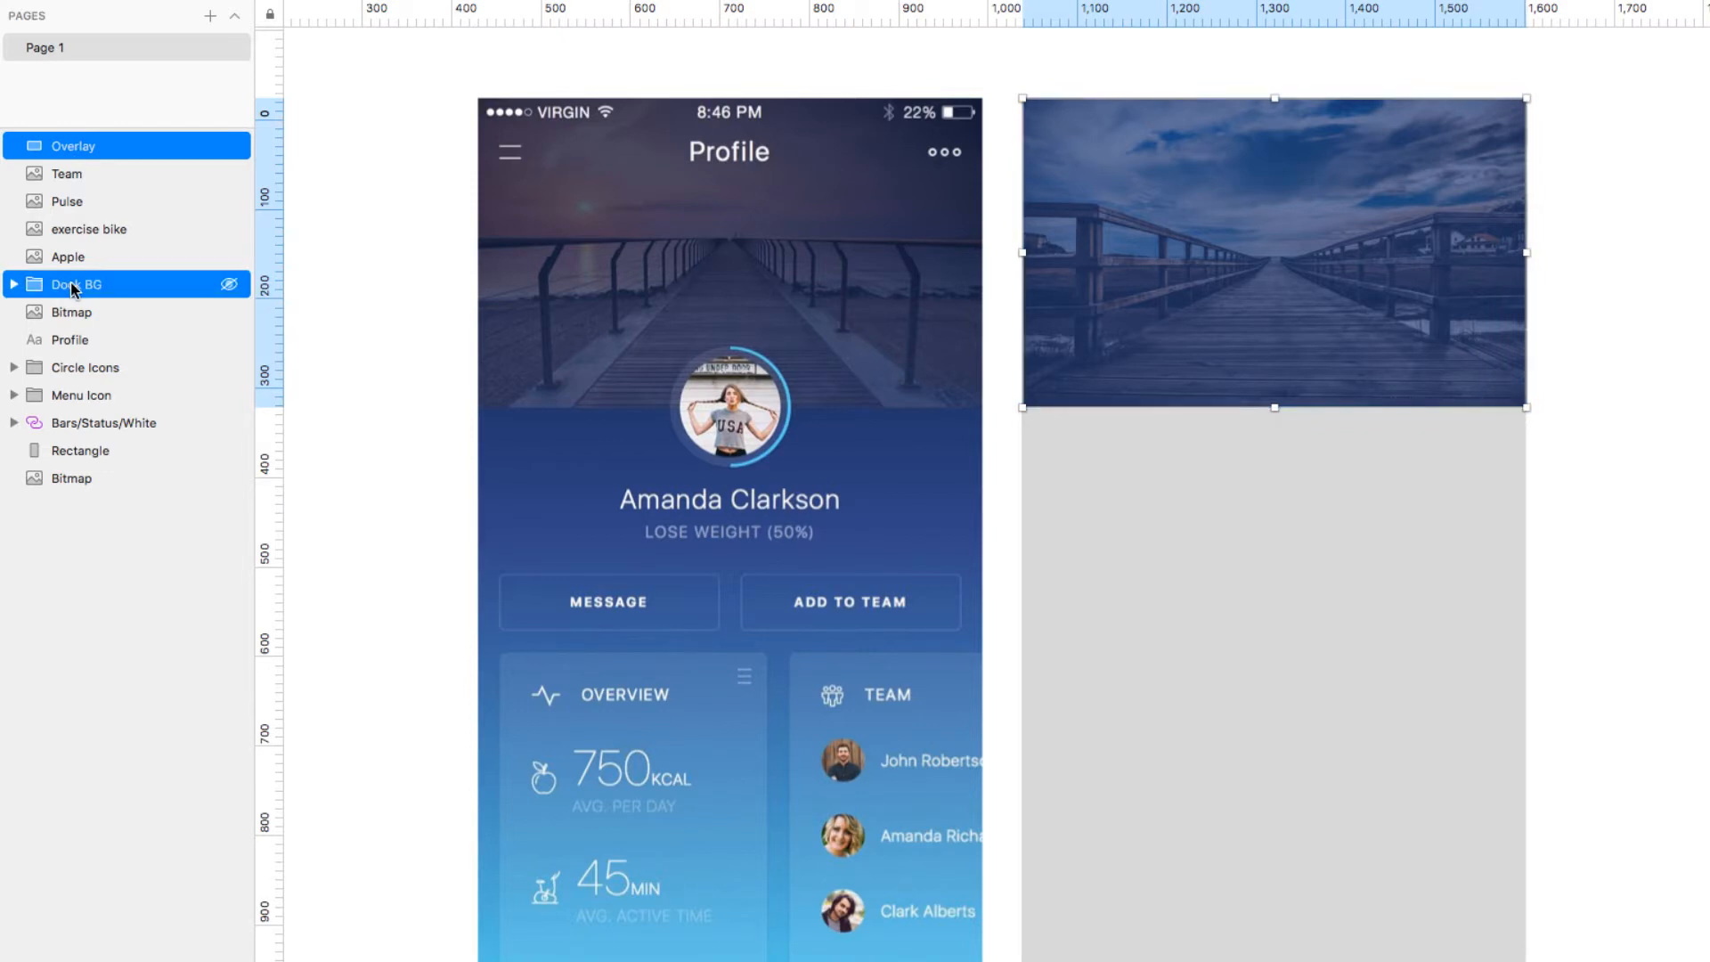
key(super+g)
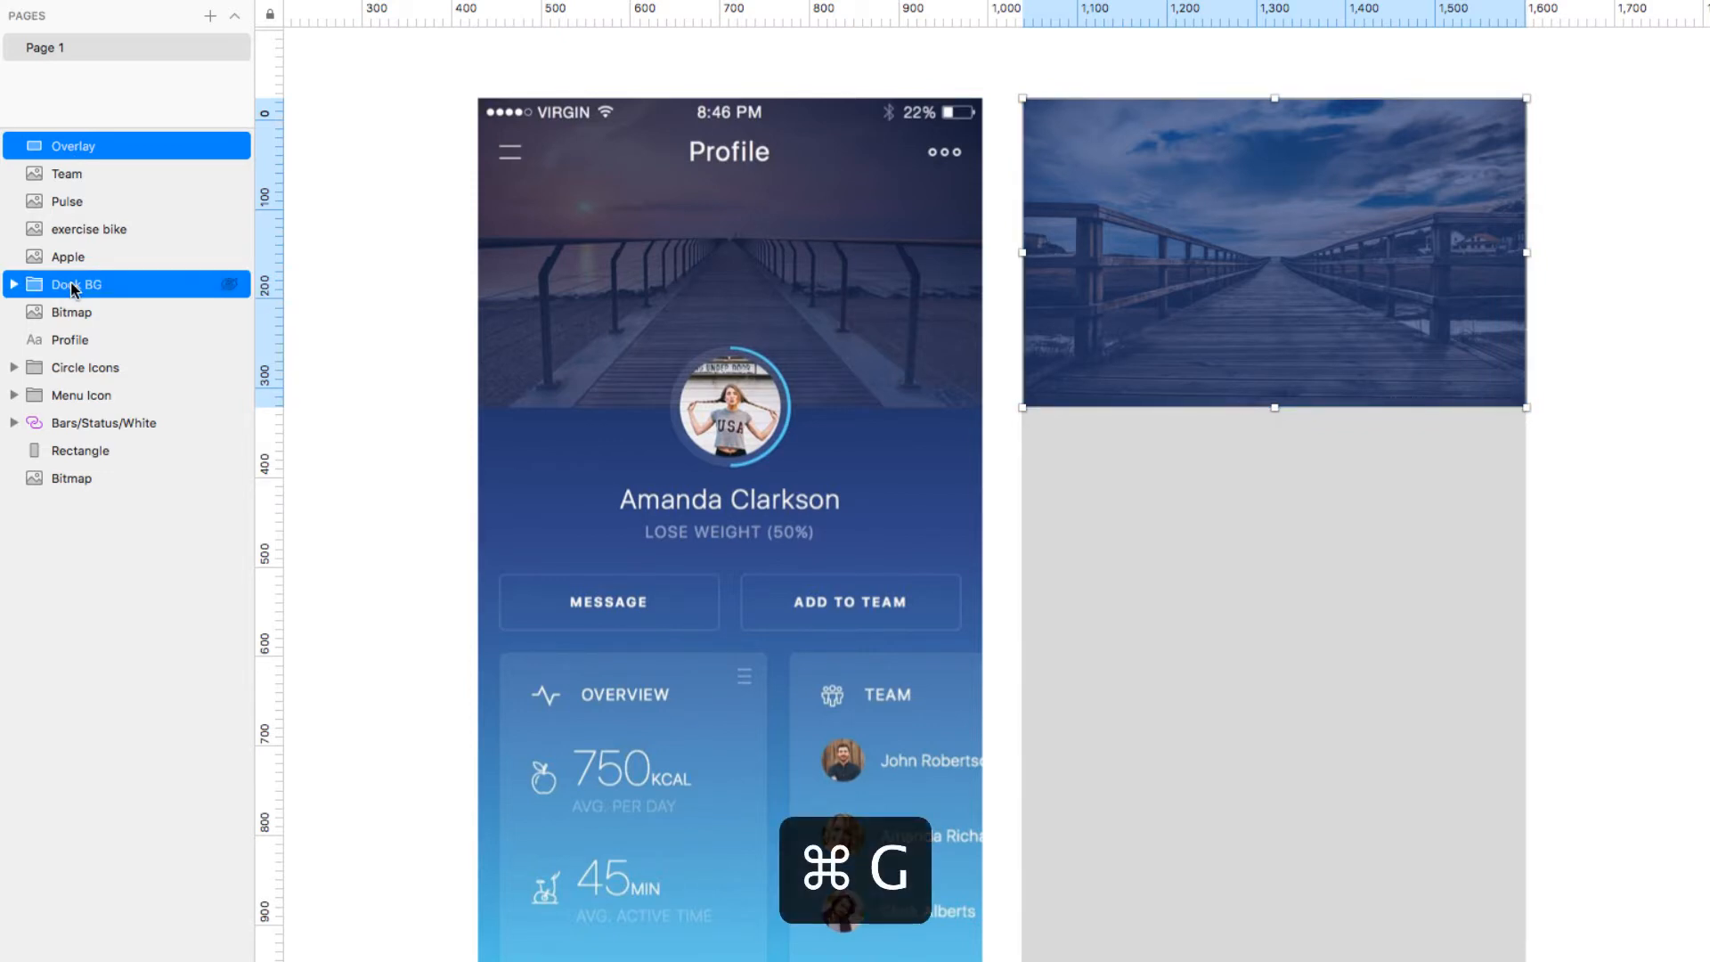
double_click(57, 256)
text(Header Section)
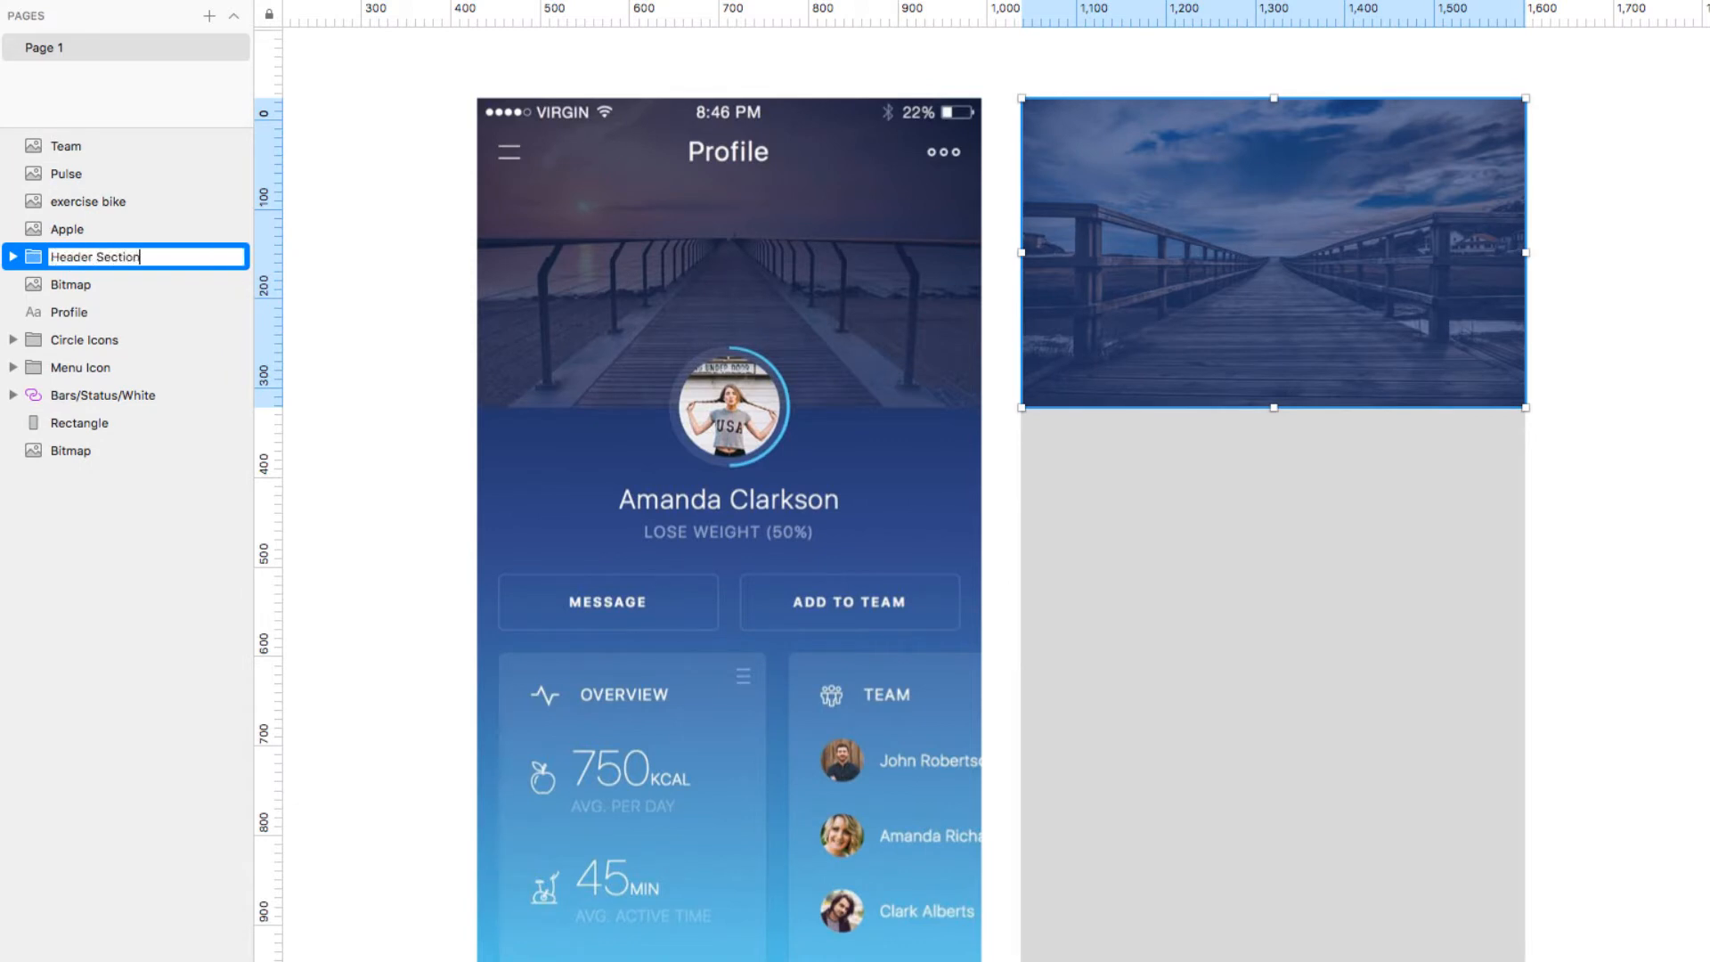
key(Return)
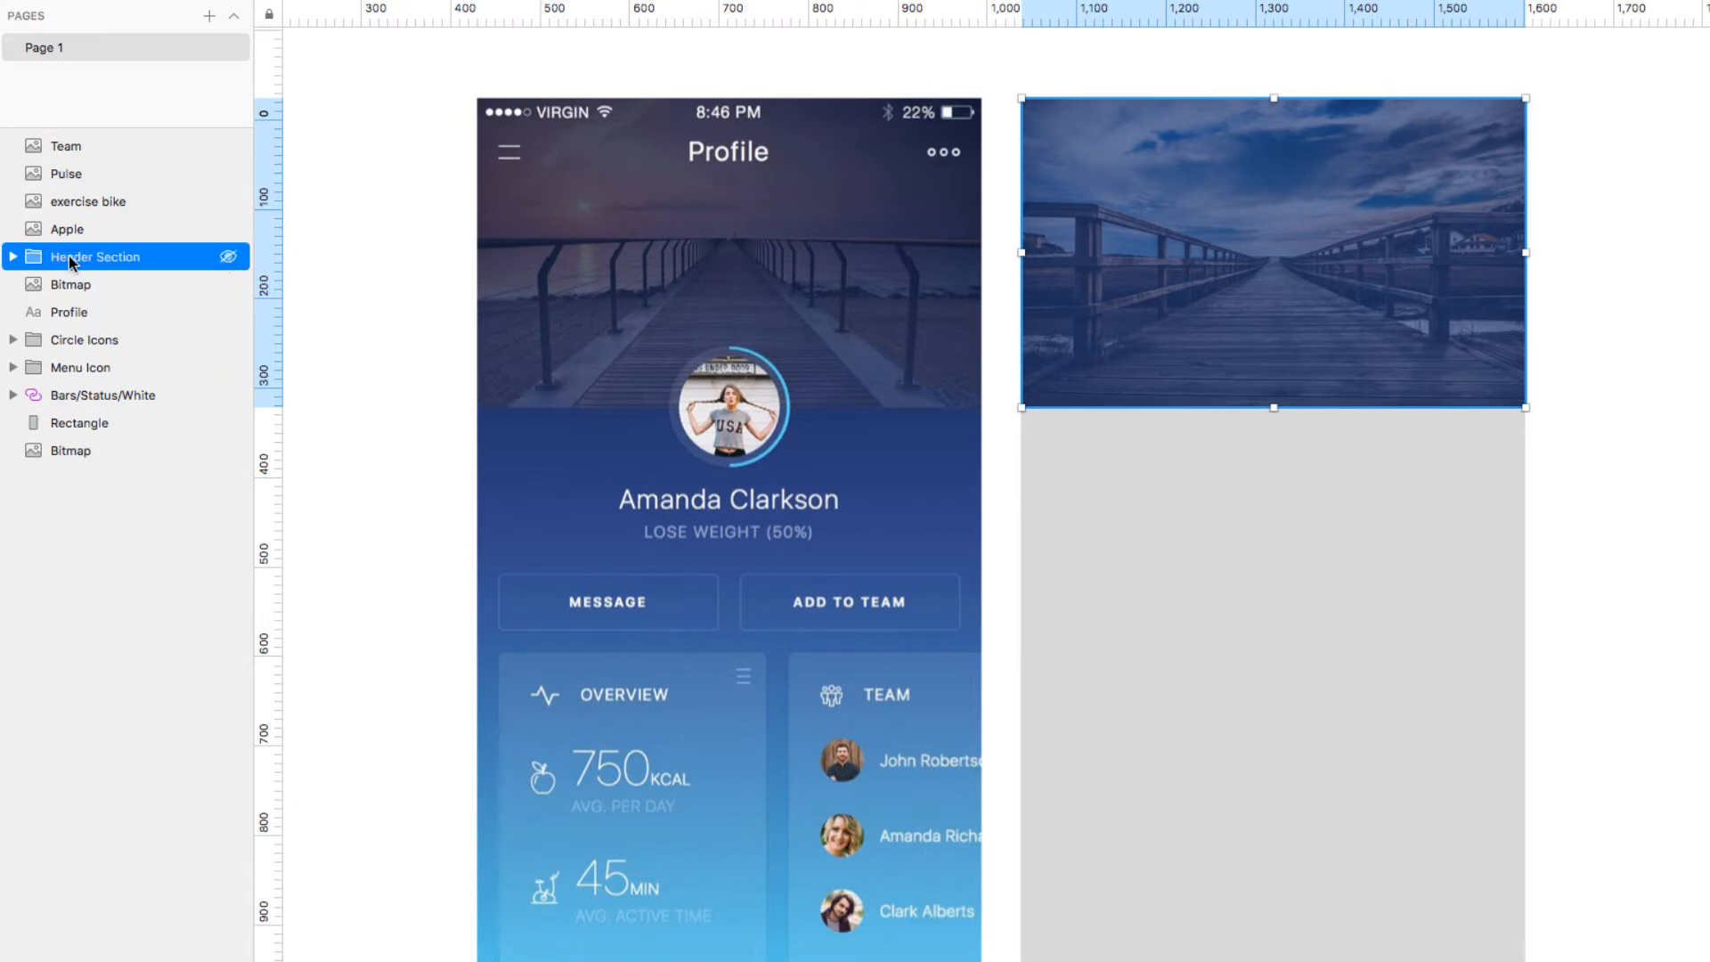
drag(70, 261, 61, 397)
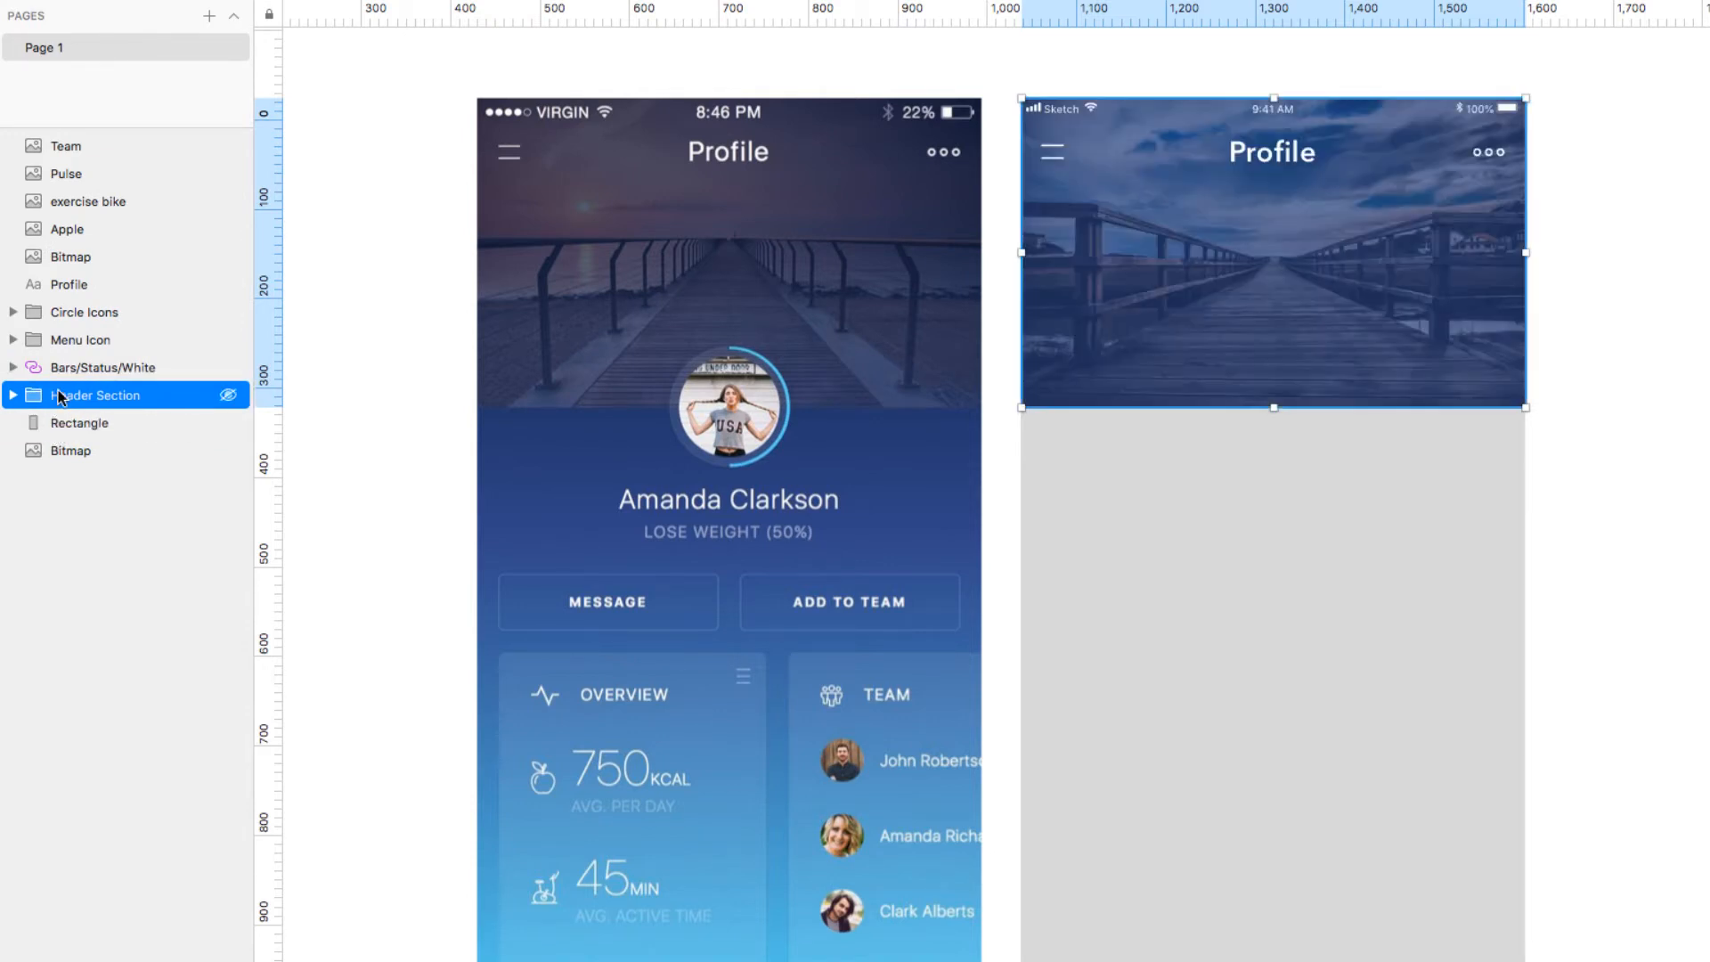
- Rename the grey background rectangle as Main BG and lower its top edge to just above the header's bottom, making it 564 × 669
click(87, 426)
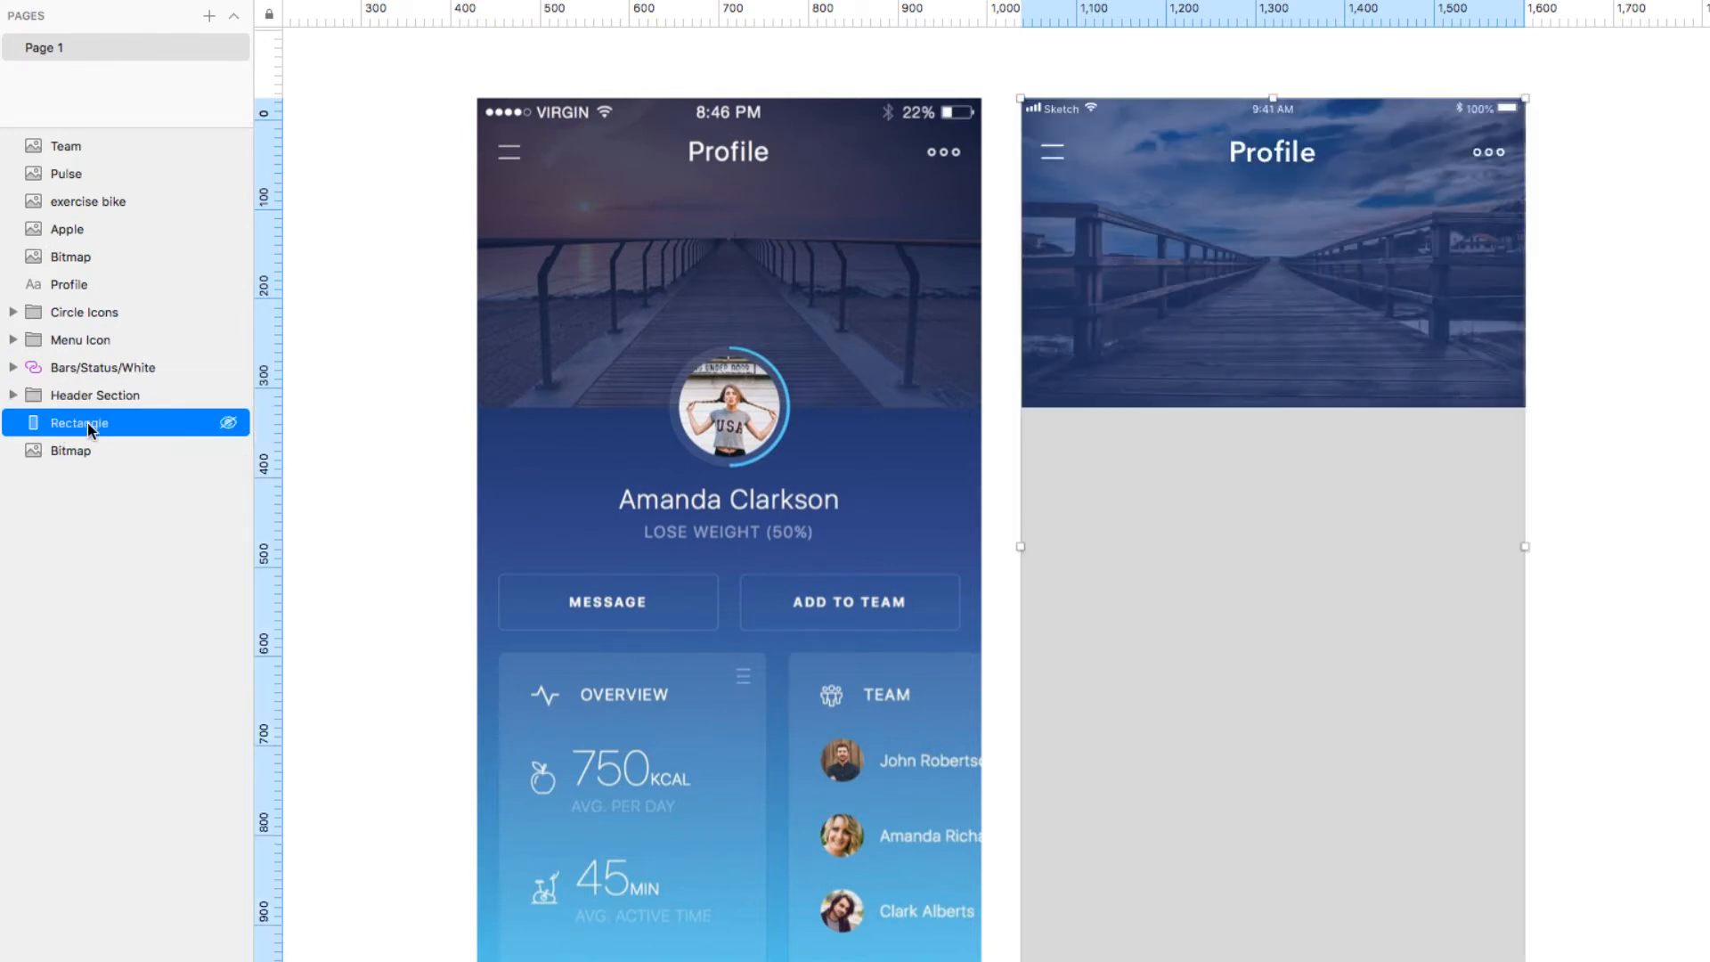
double_click(88, 424)
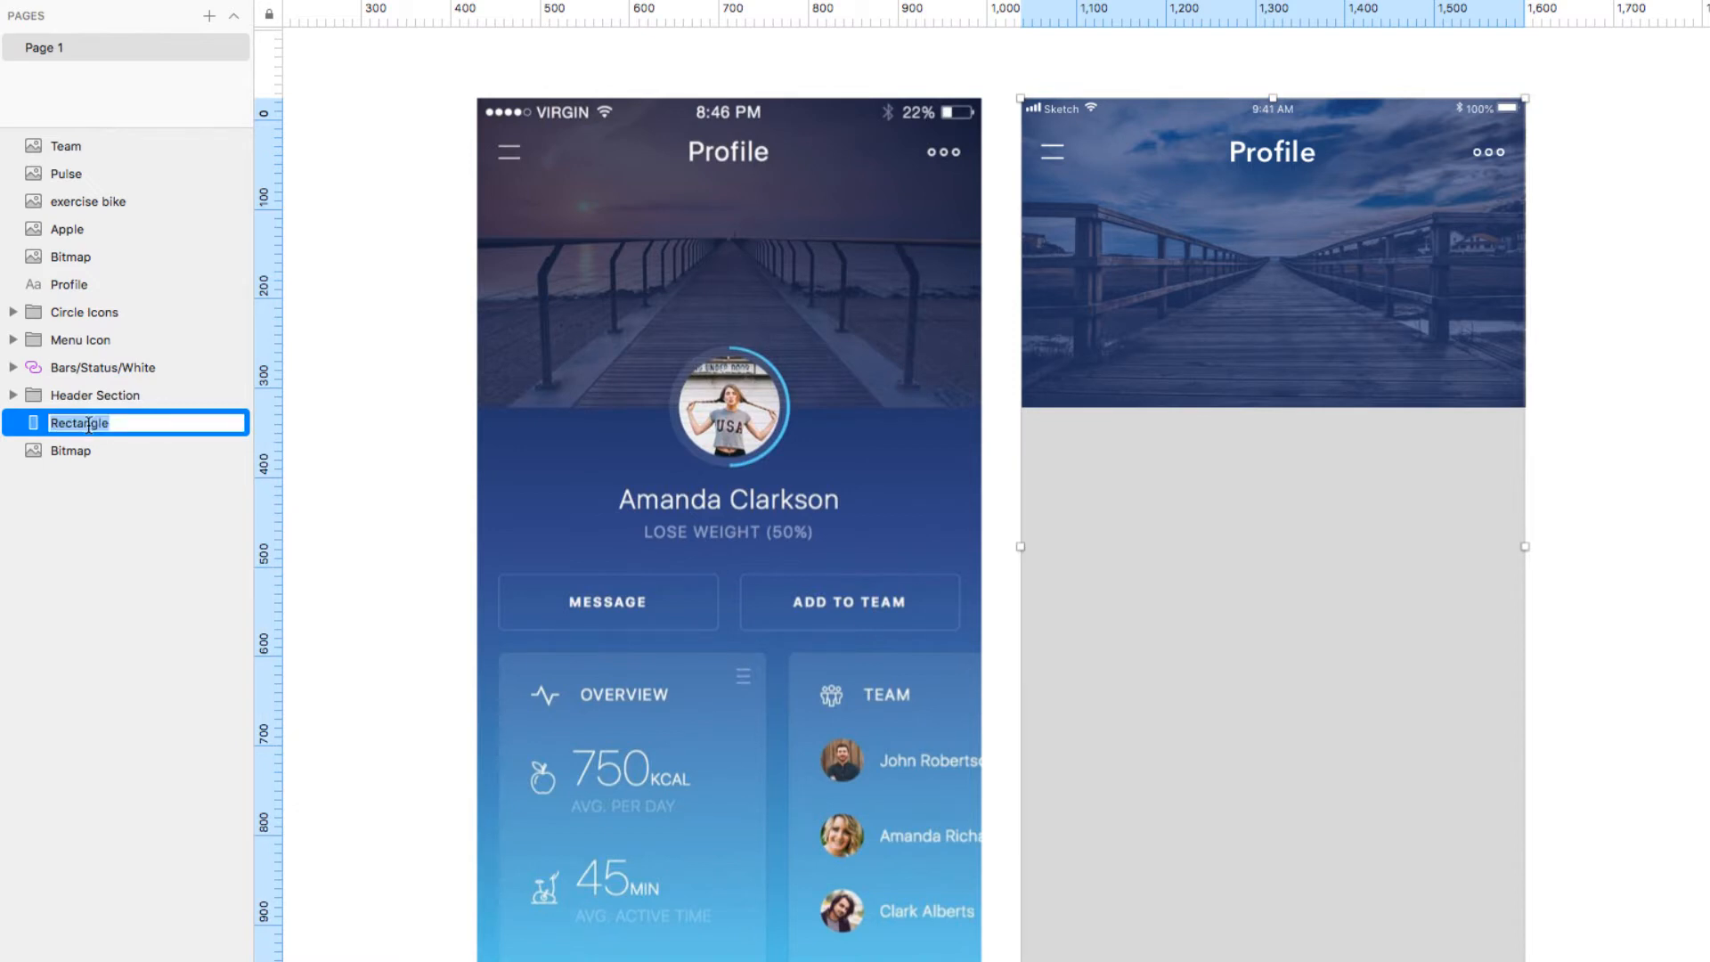
text(Main BG)
key(Return)
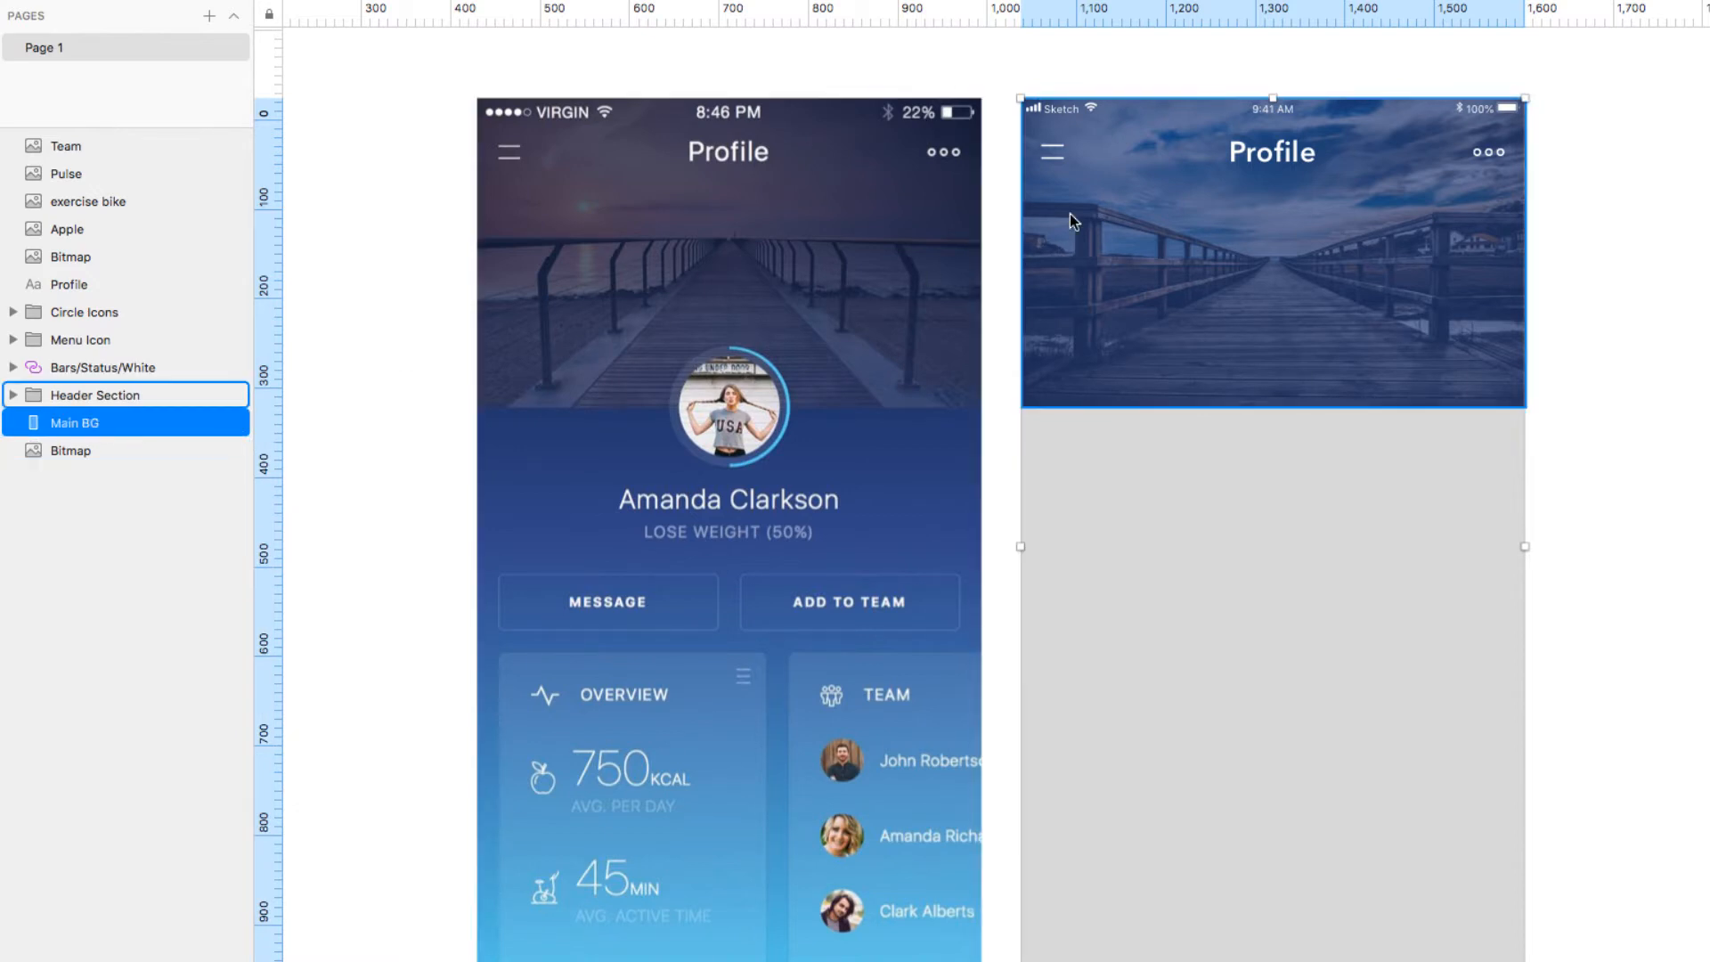
drag(1273, 98, 1273, 395)
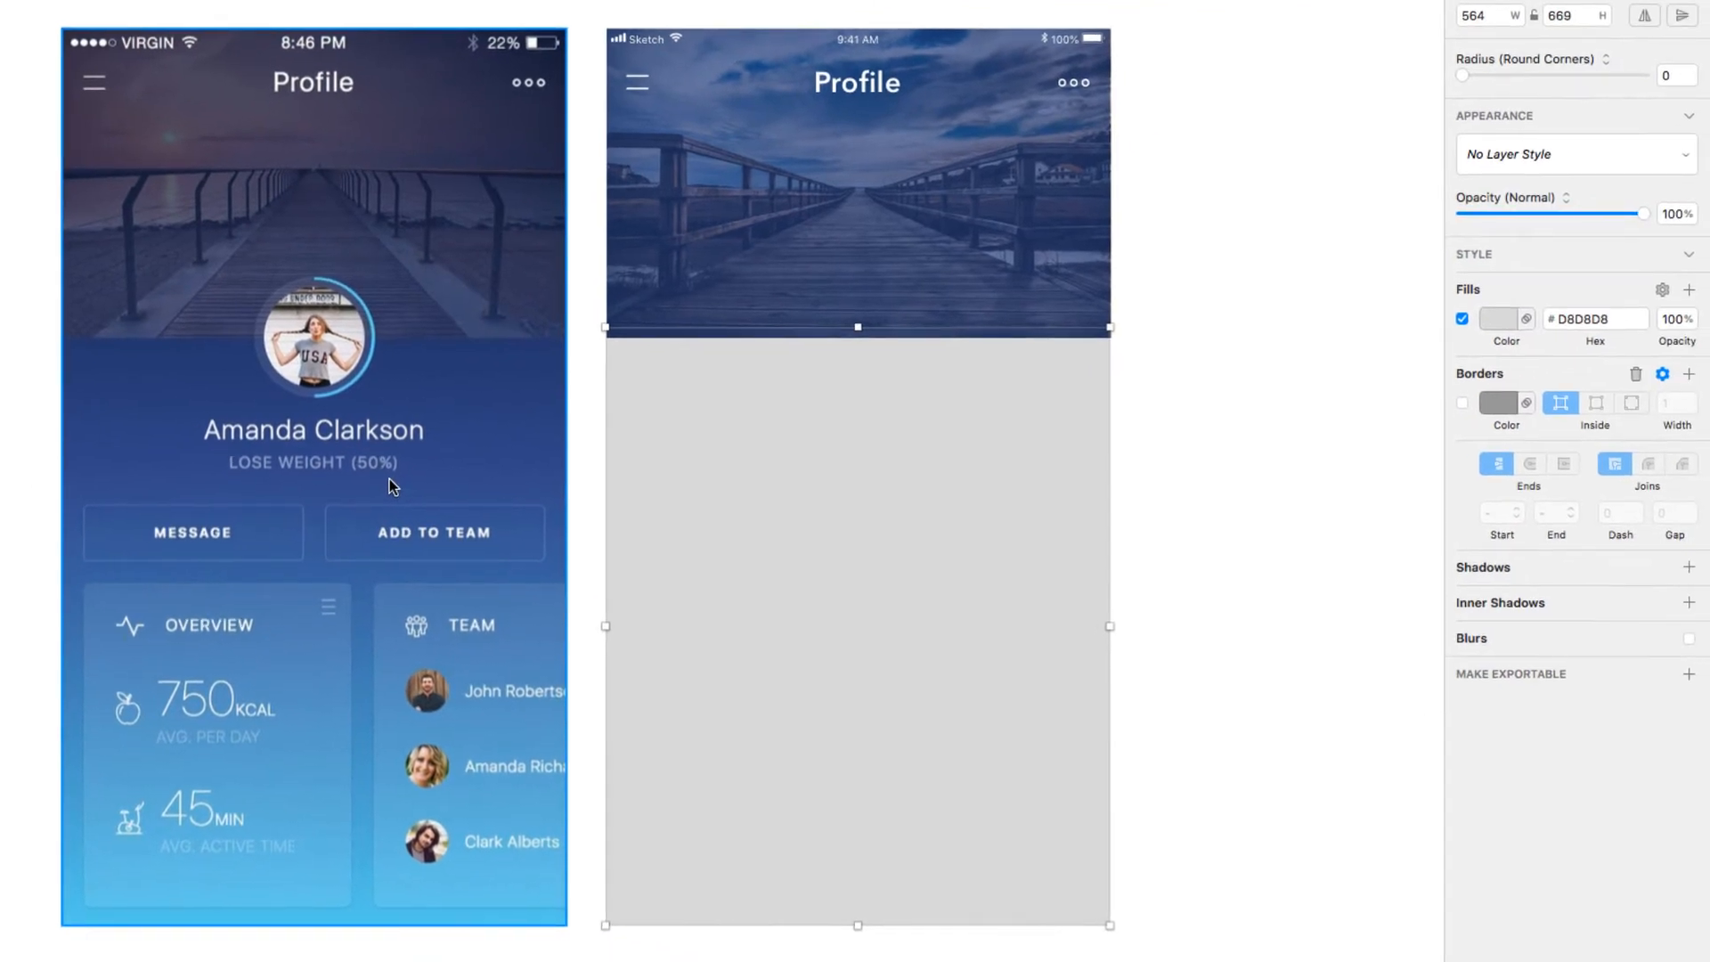
- Give Main BG a linear gradient fill with the top stop set to navy 28407A, sampled just below the reference's header photo
click(1654, 346)
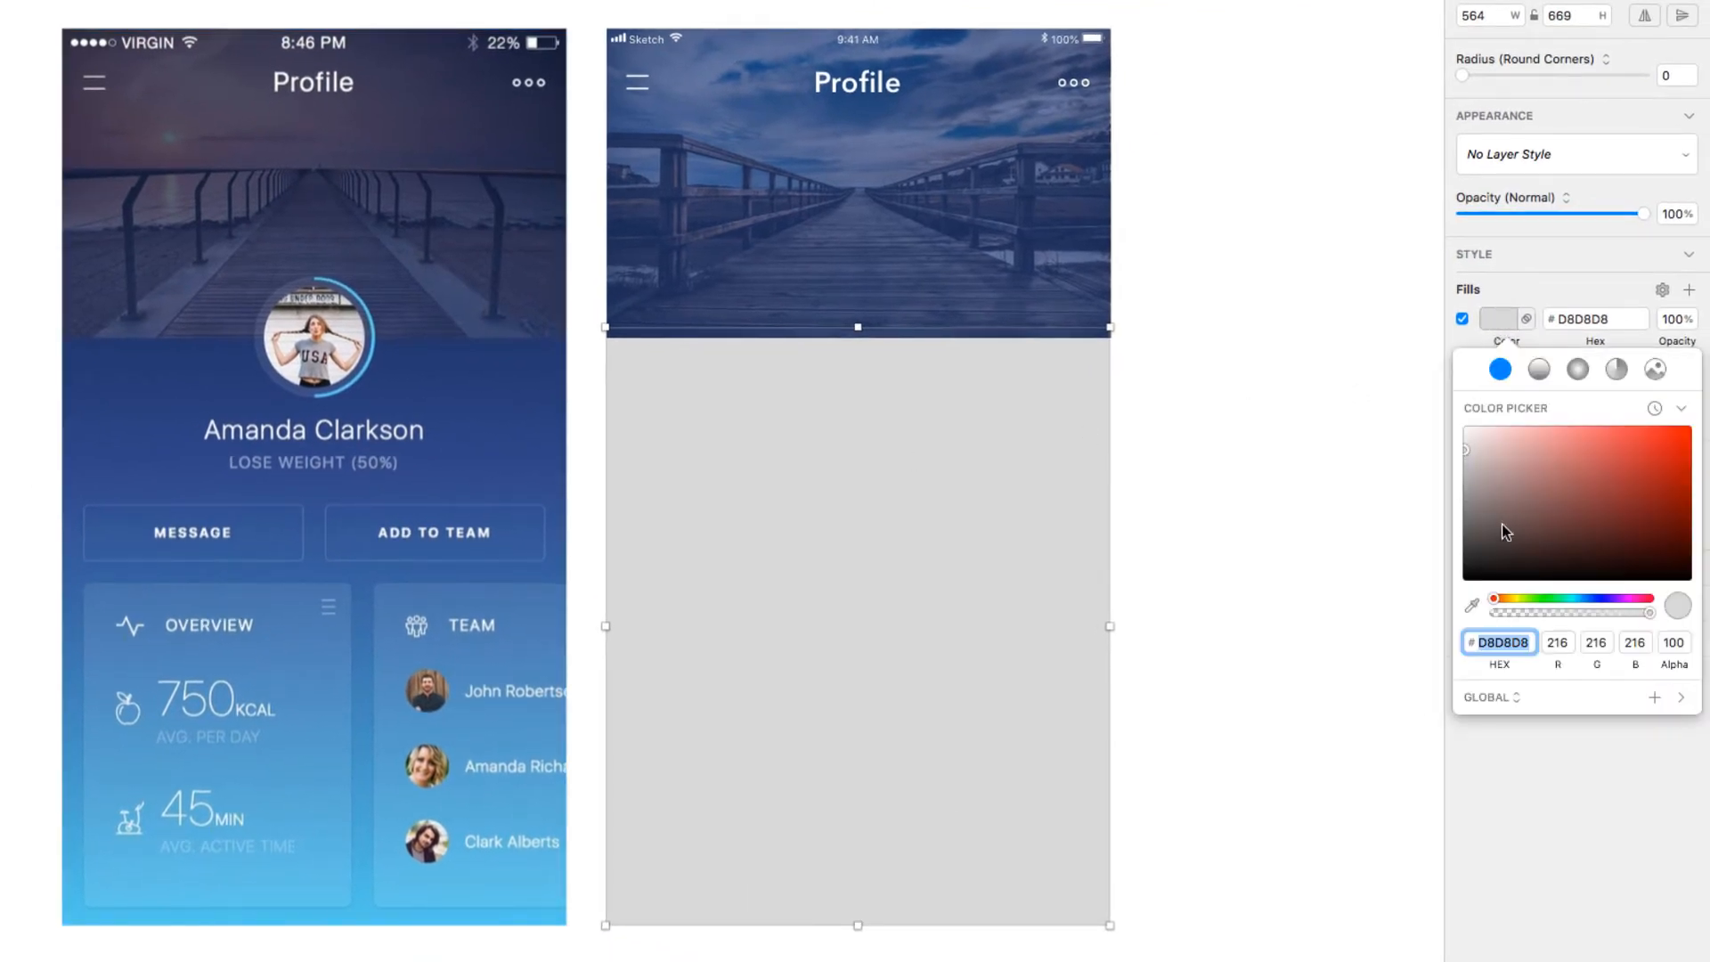
click(1541, 371)
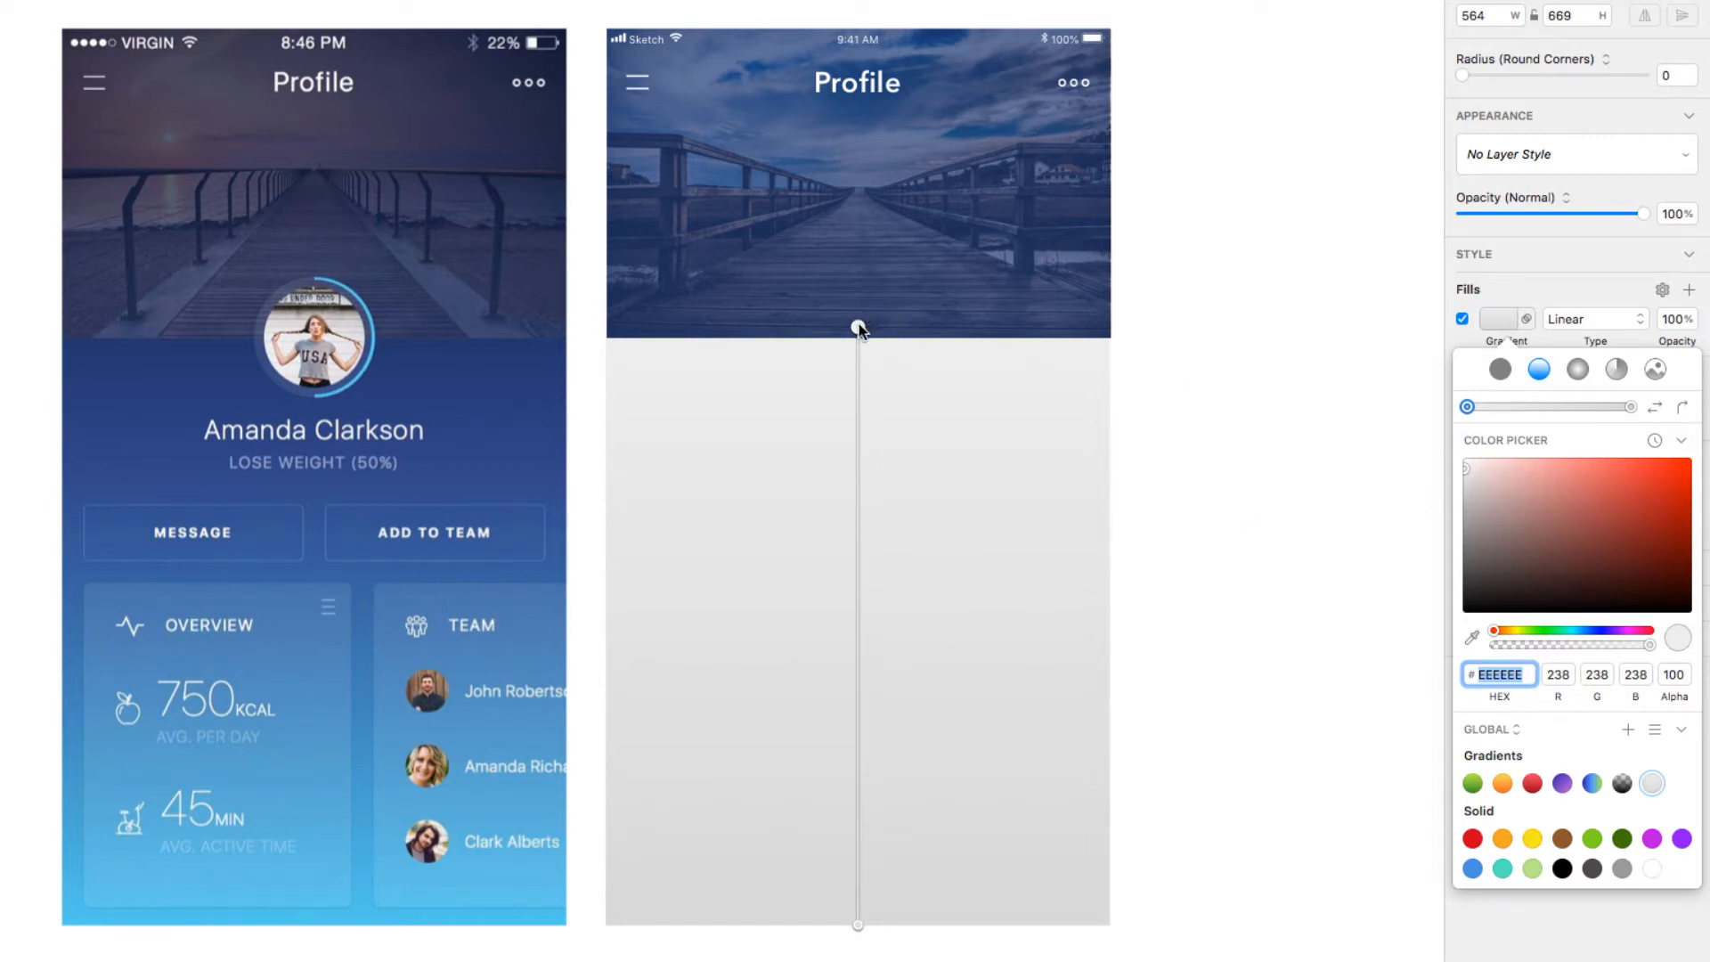
click(1471, 637)
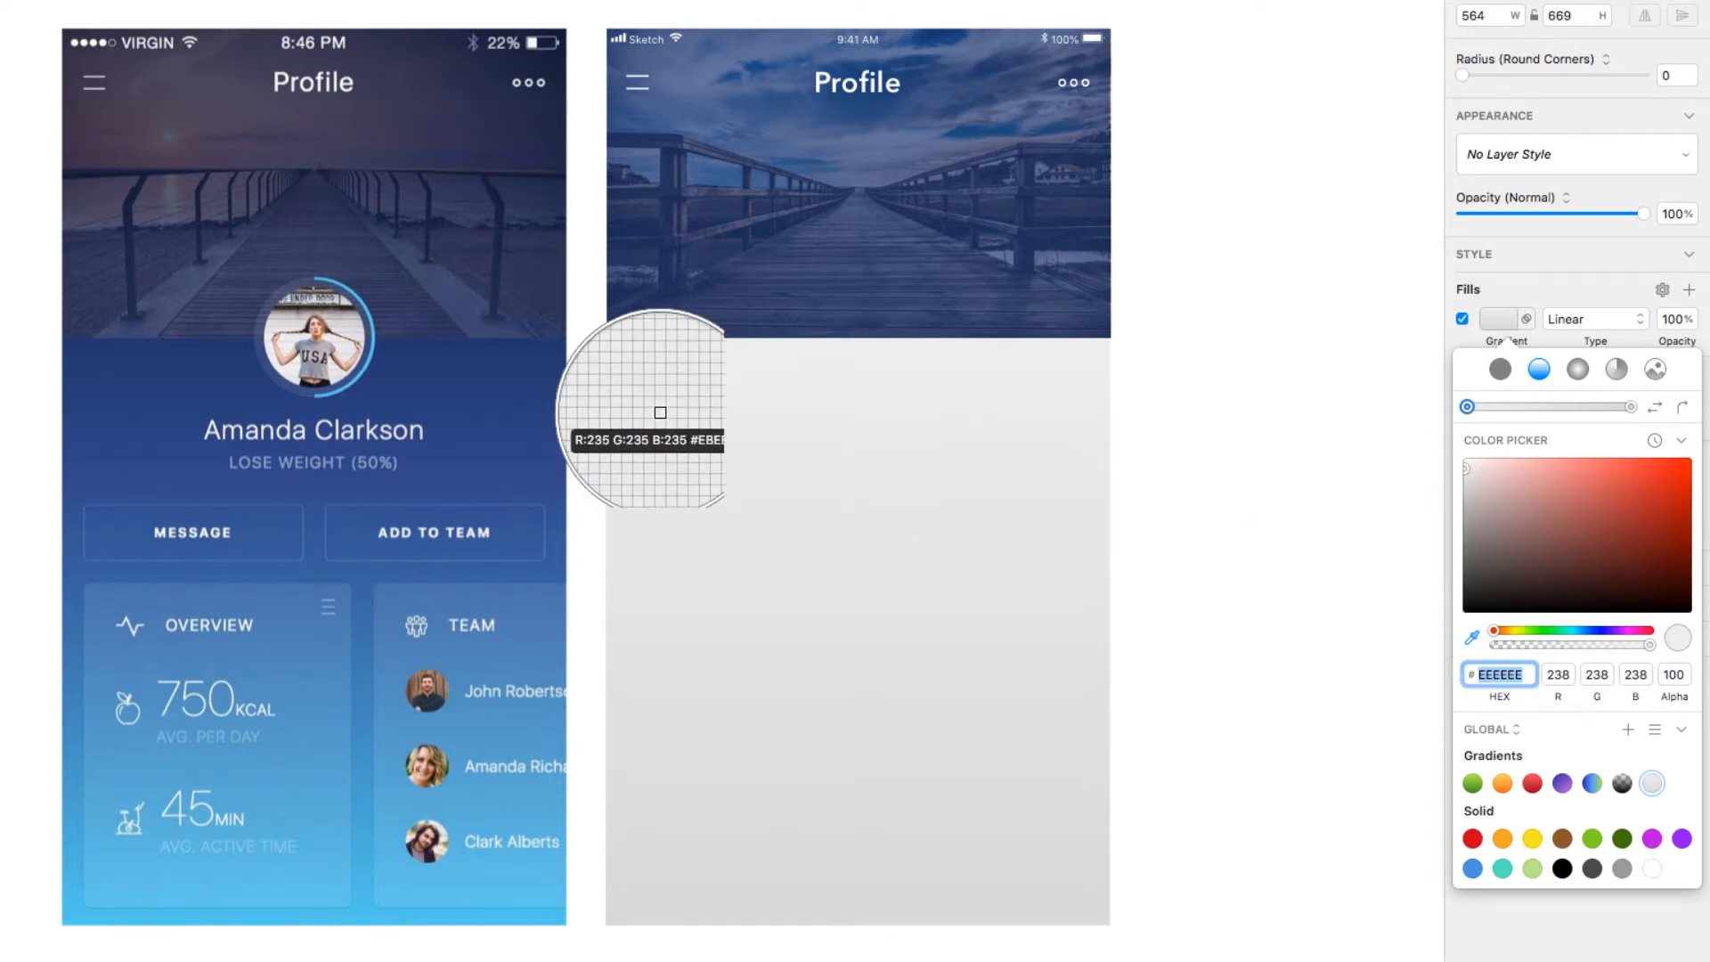
click(486, 350)
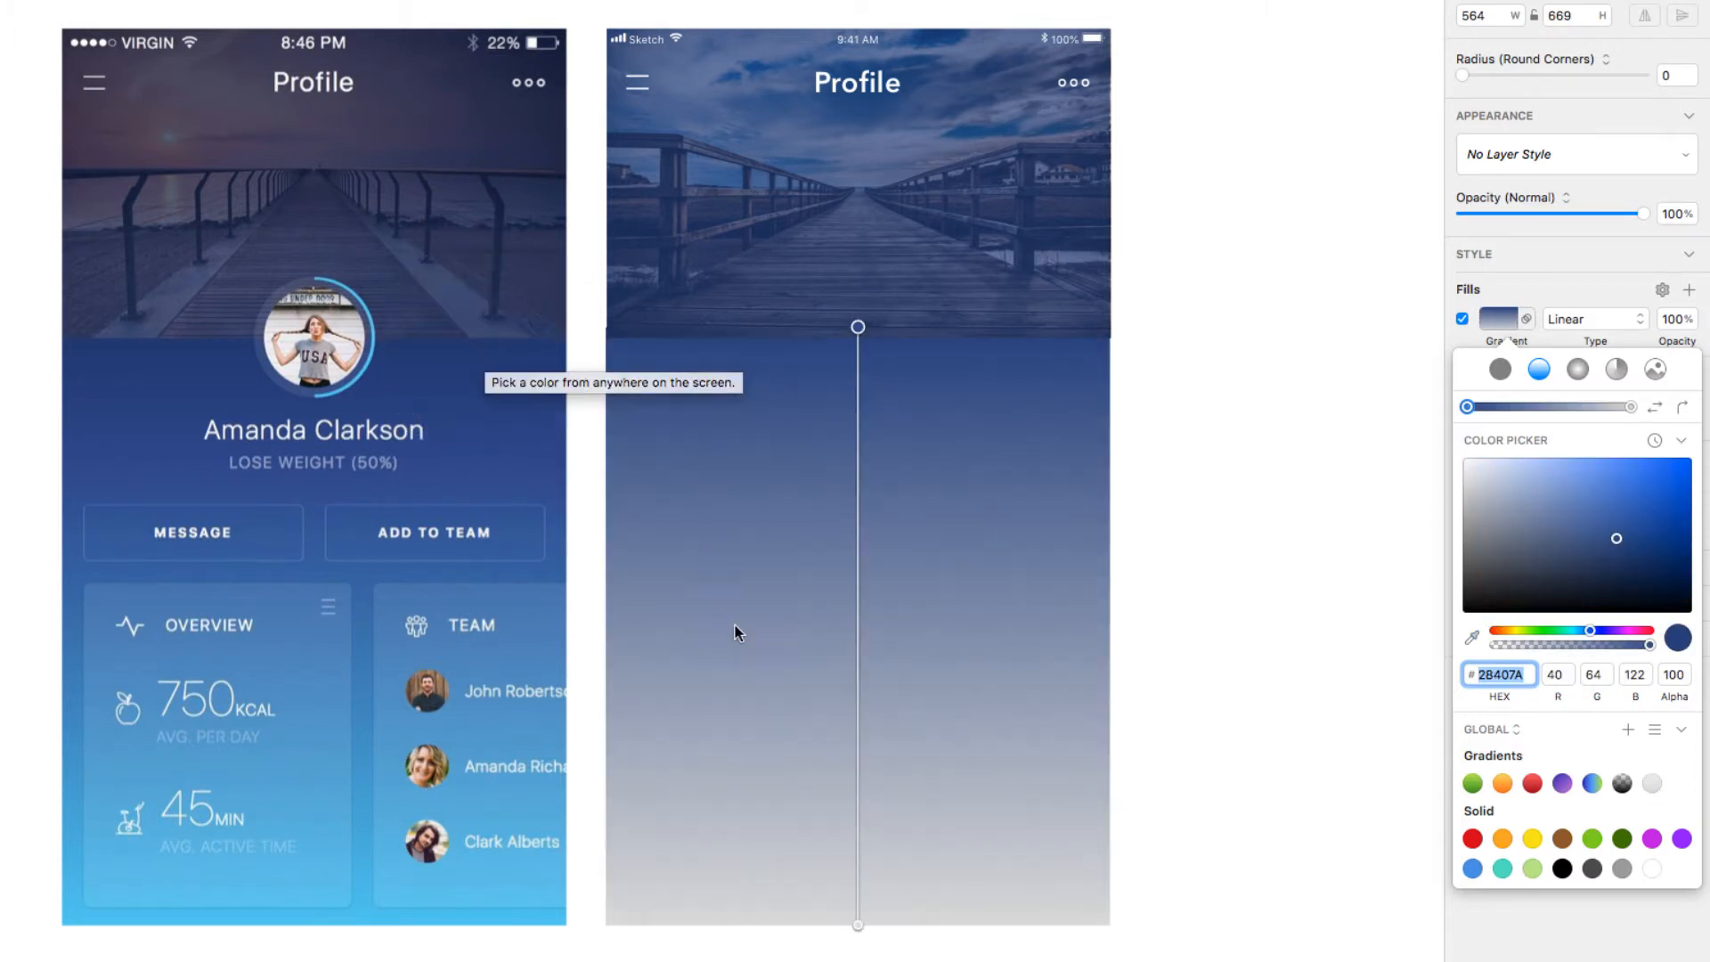
- Set the gradient's bottom stop to light blue 5CCFED sampled from the reference's lower edge, and deselect Main BG
click(858, 925)
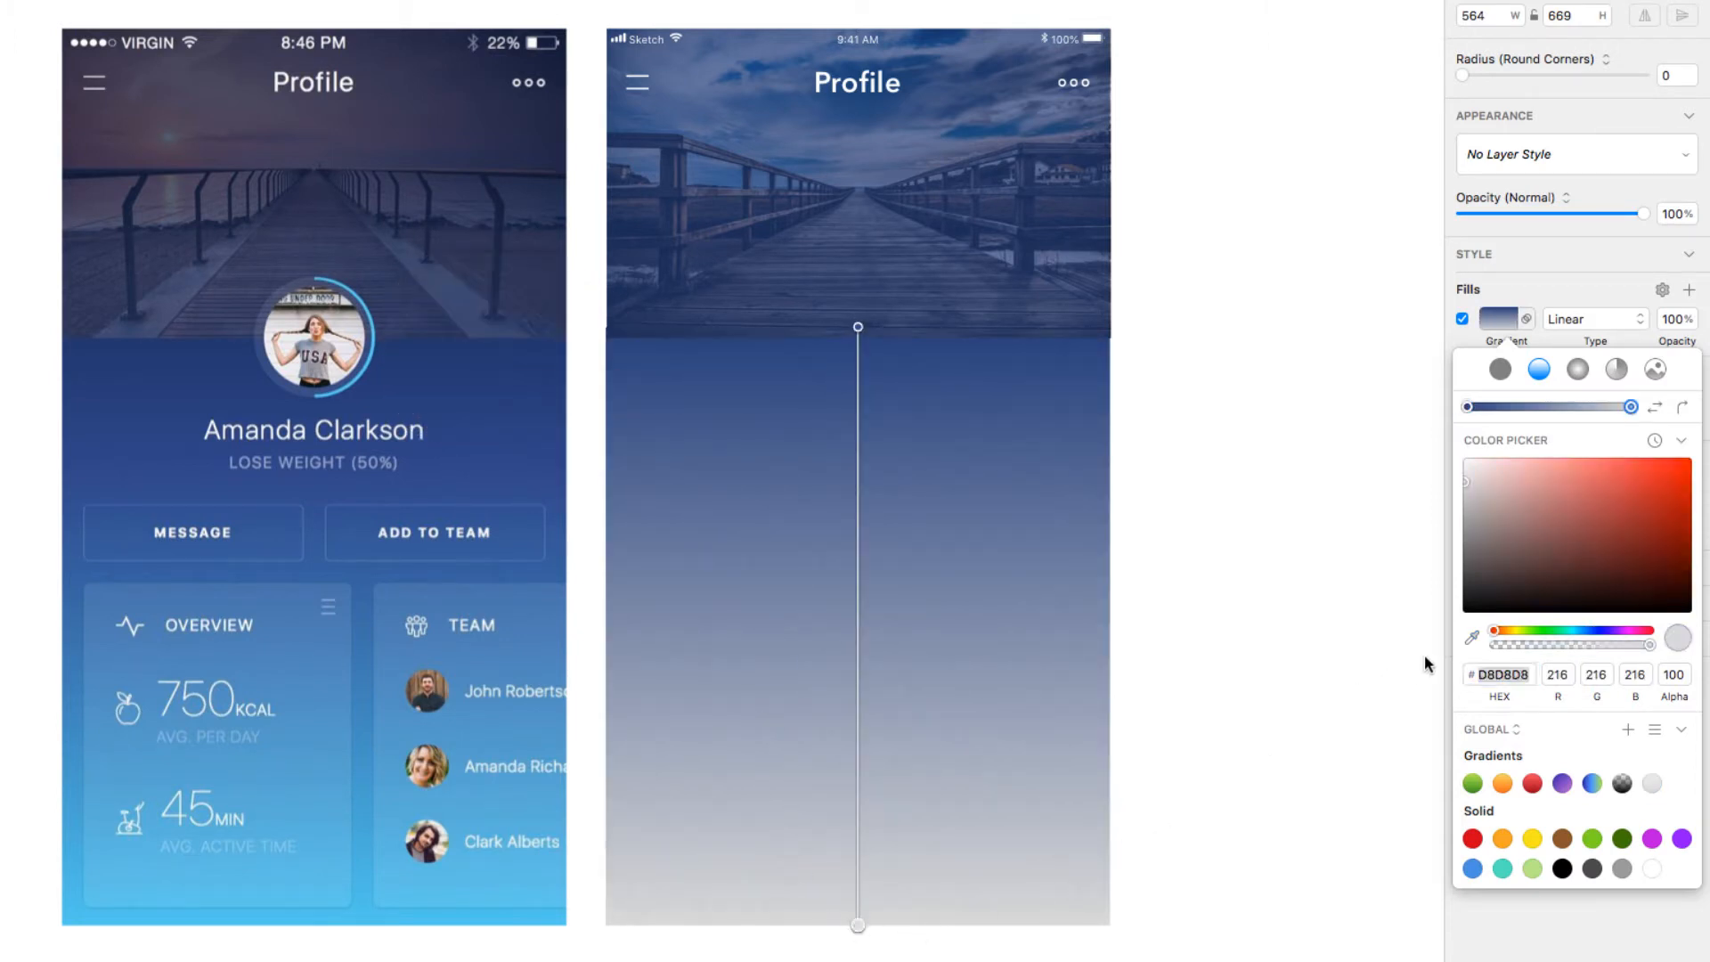
click(1471, 637)
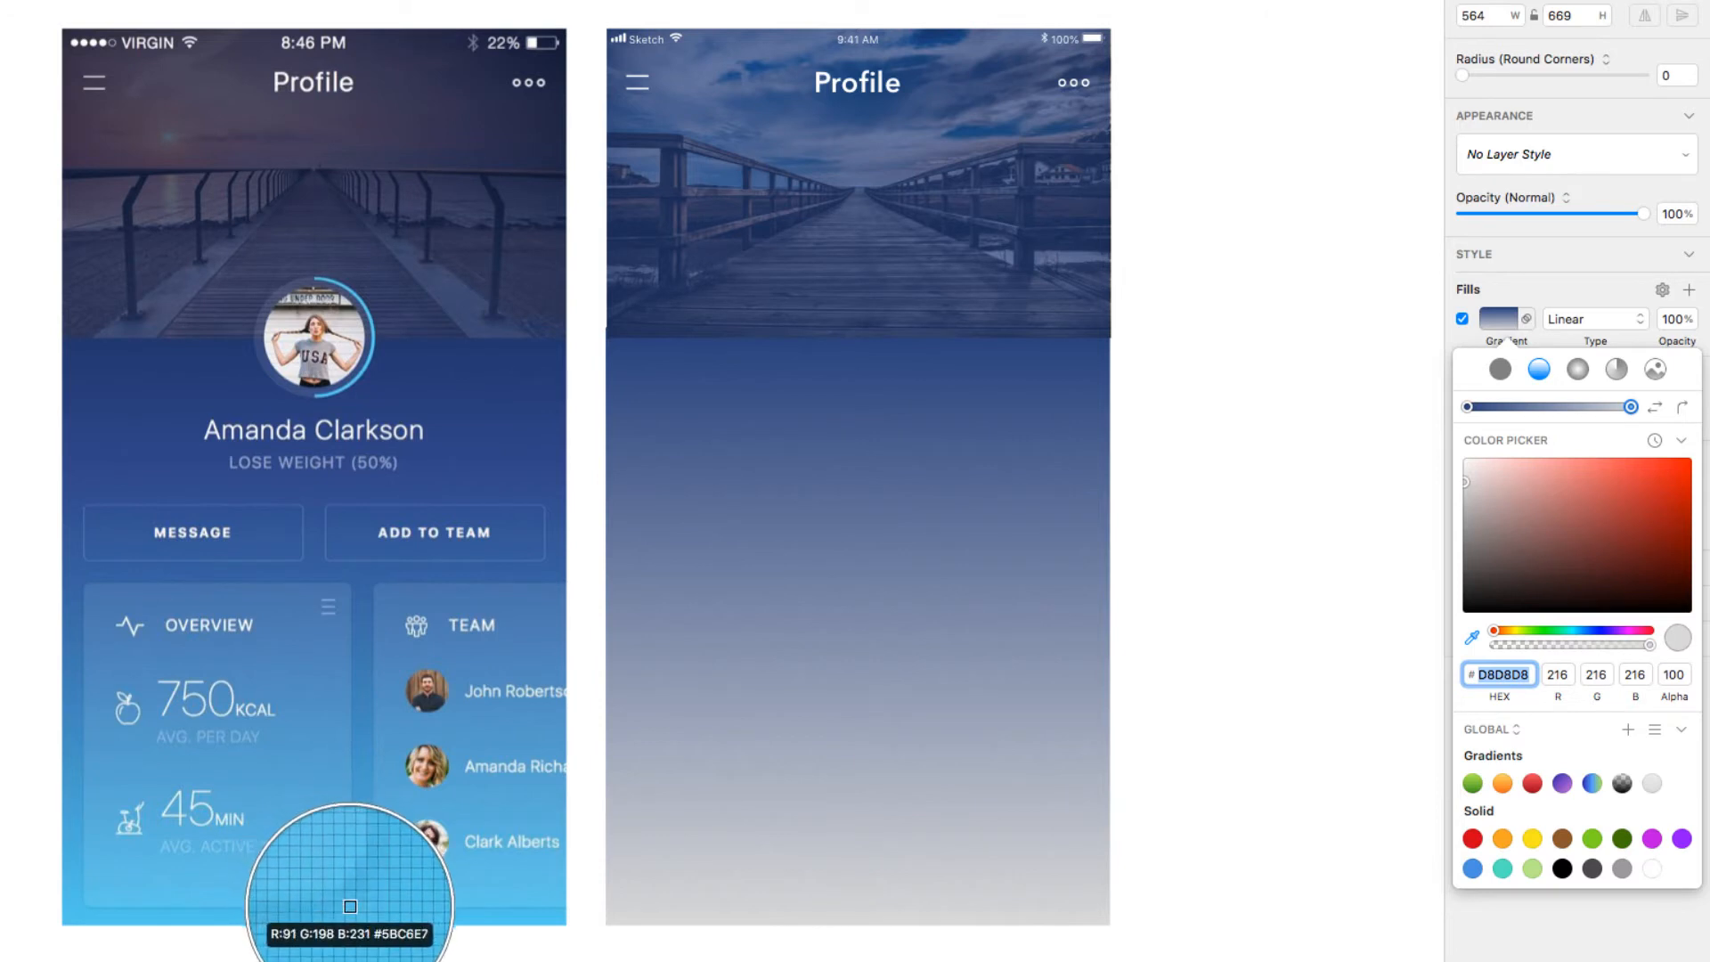
click(353, 917)
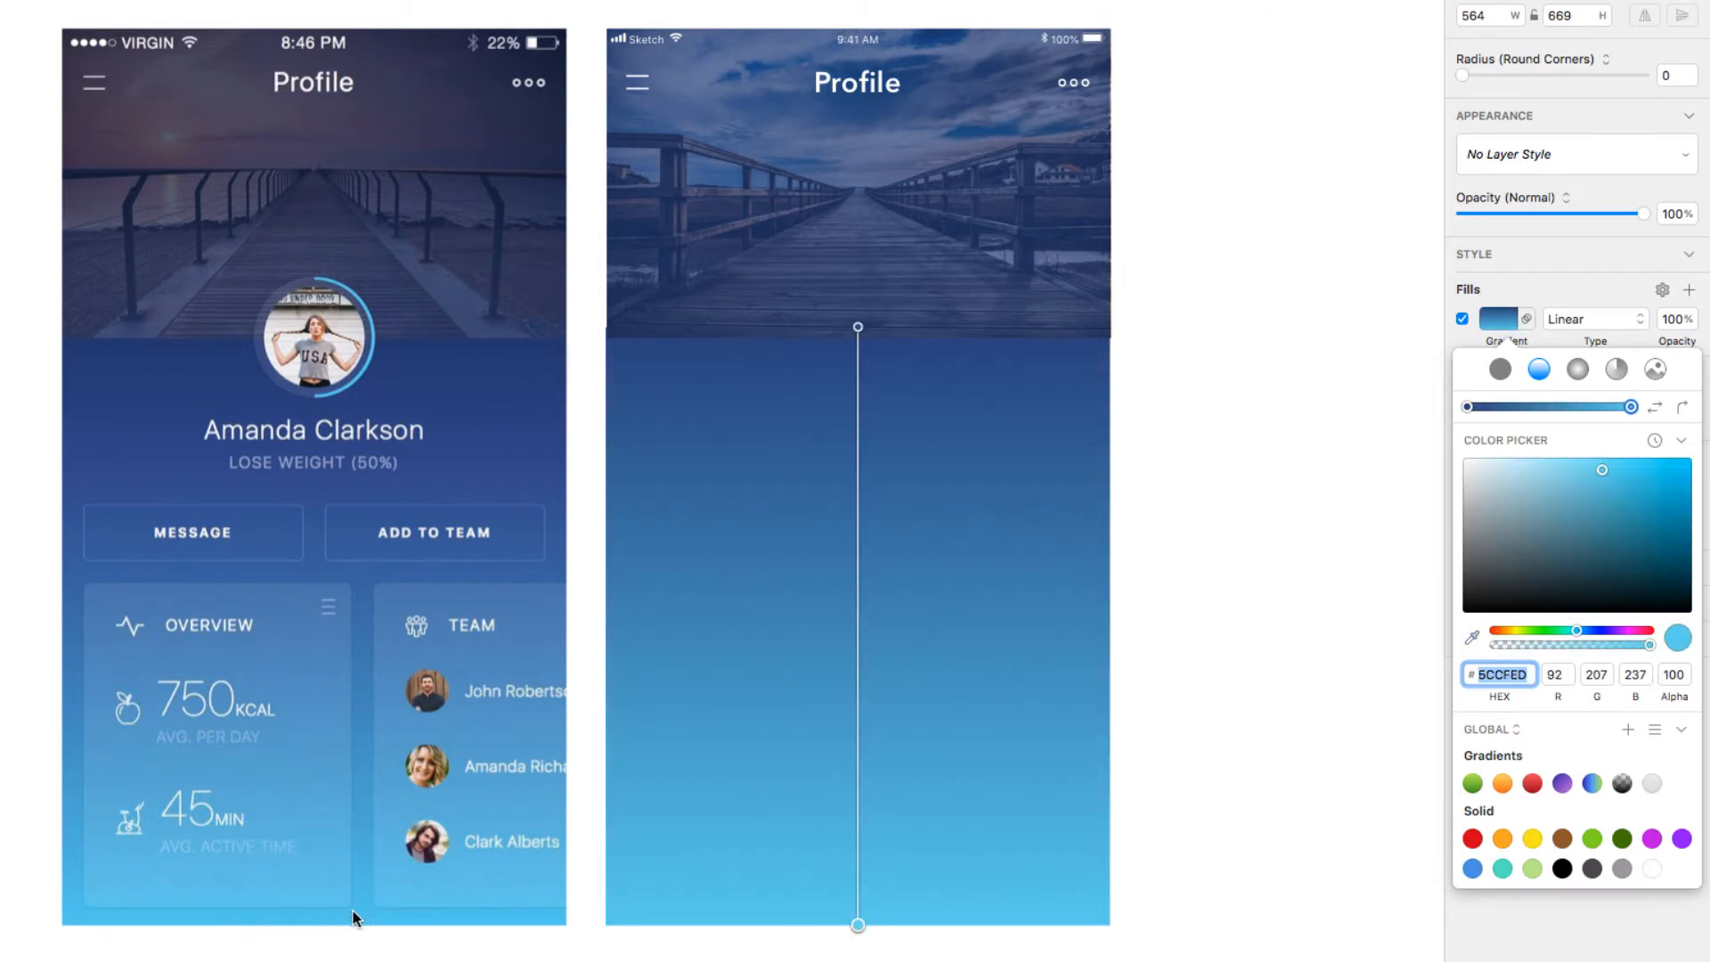
click(1189, 854)
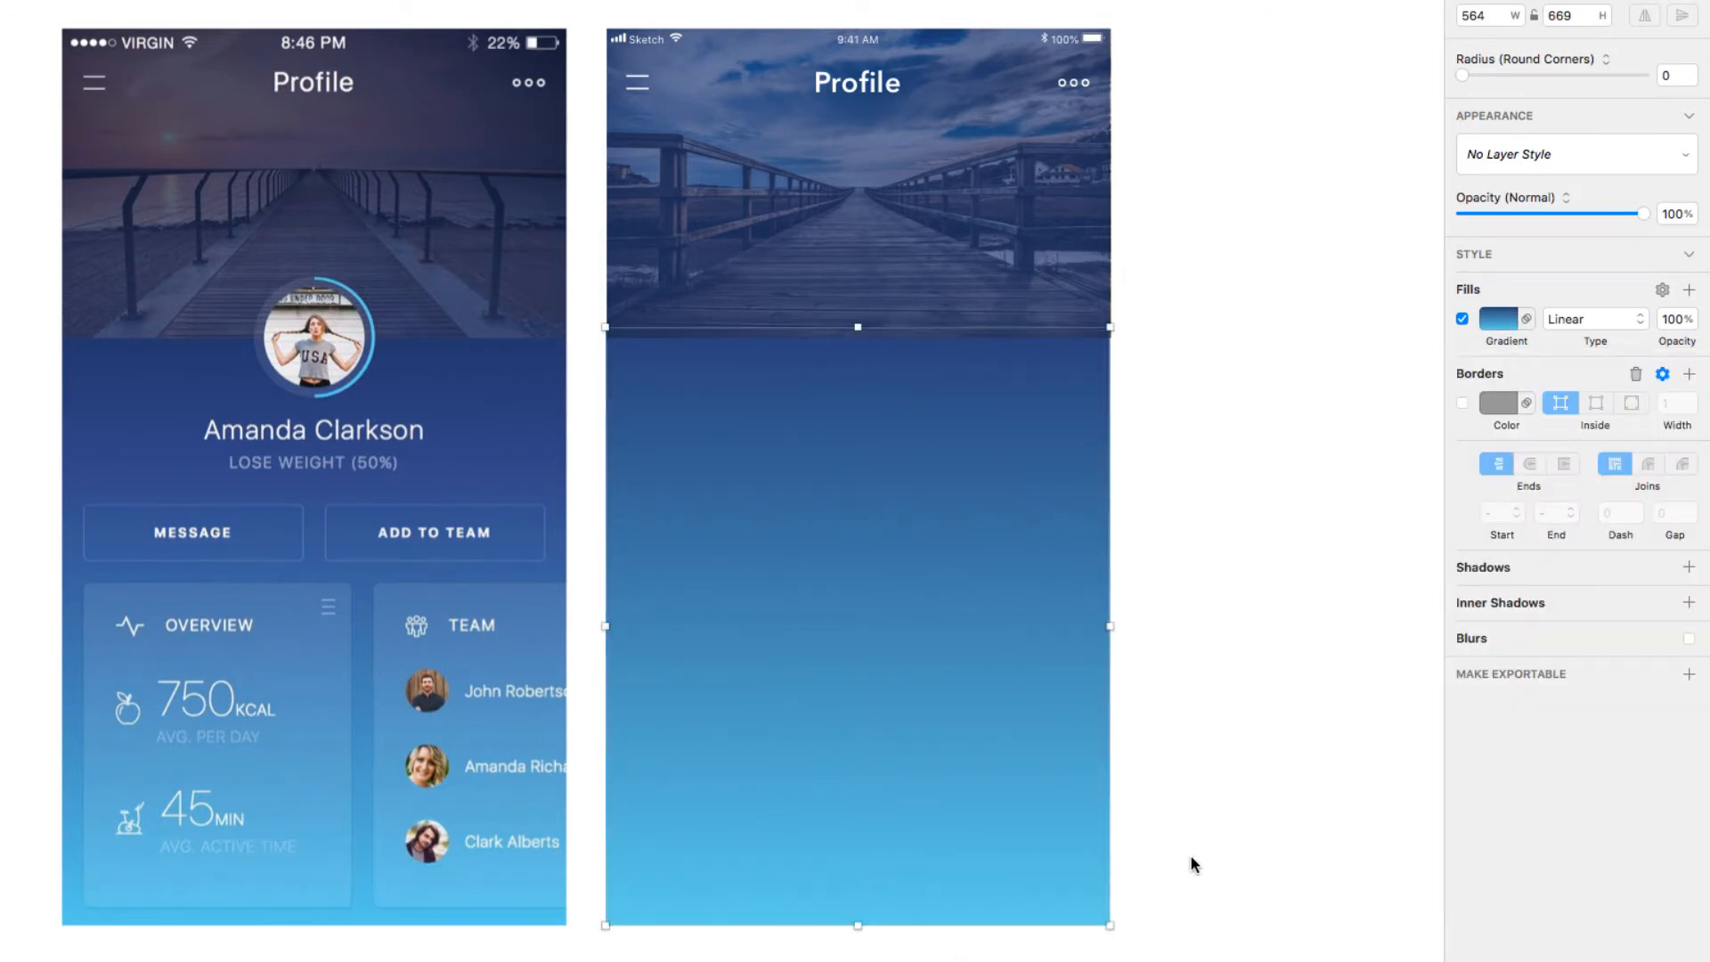
click(1354, 695)
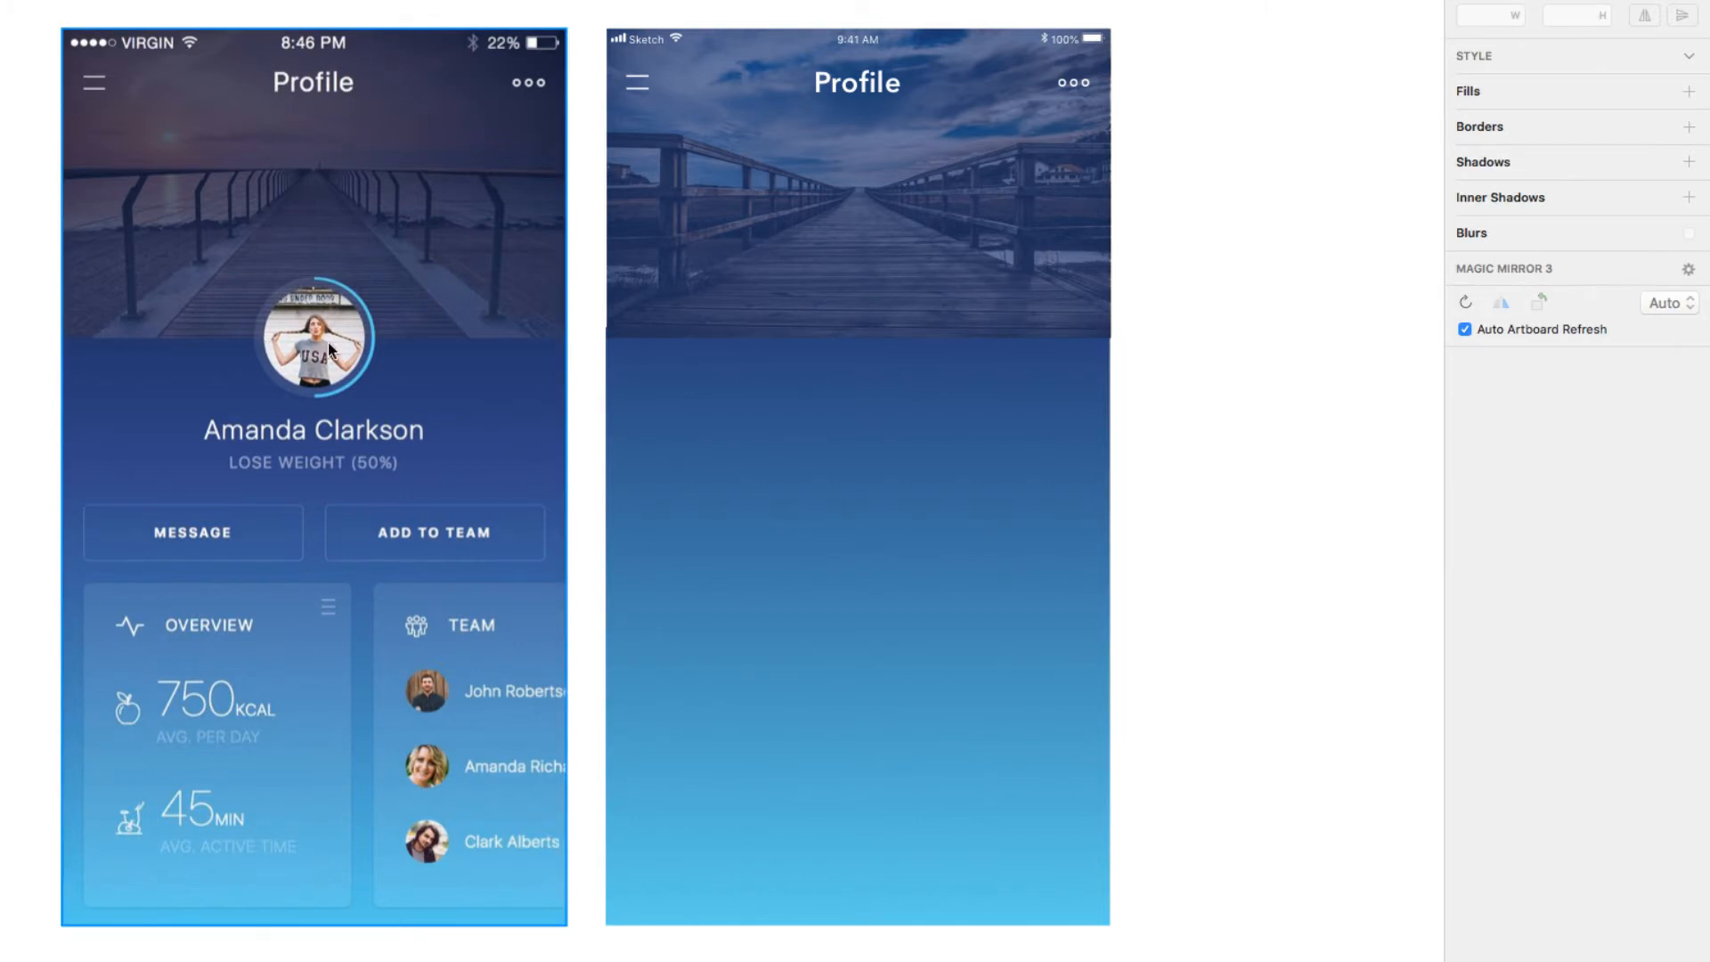
- Draw a 136 × 136 circle over the reference's profile photo and nudge it down to line up with the photo's outer ring
scroll(318, 341, up, 10)
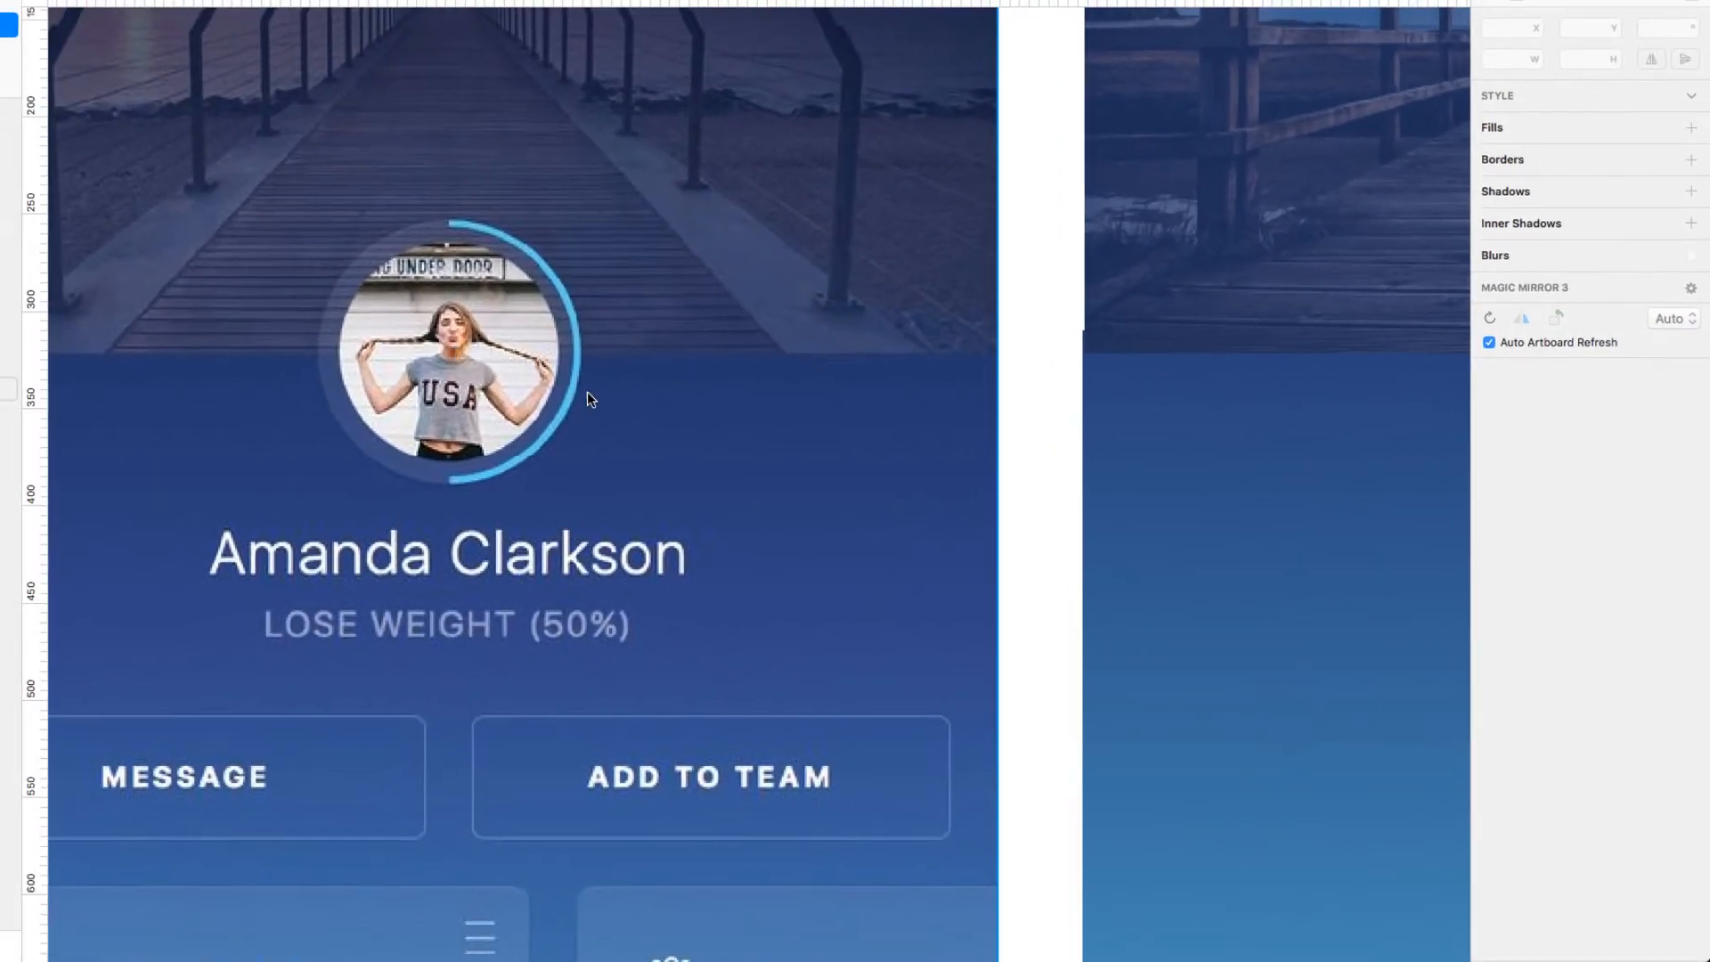
click(604, 400)
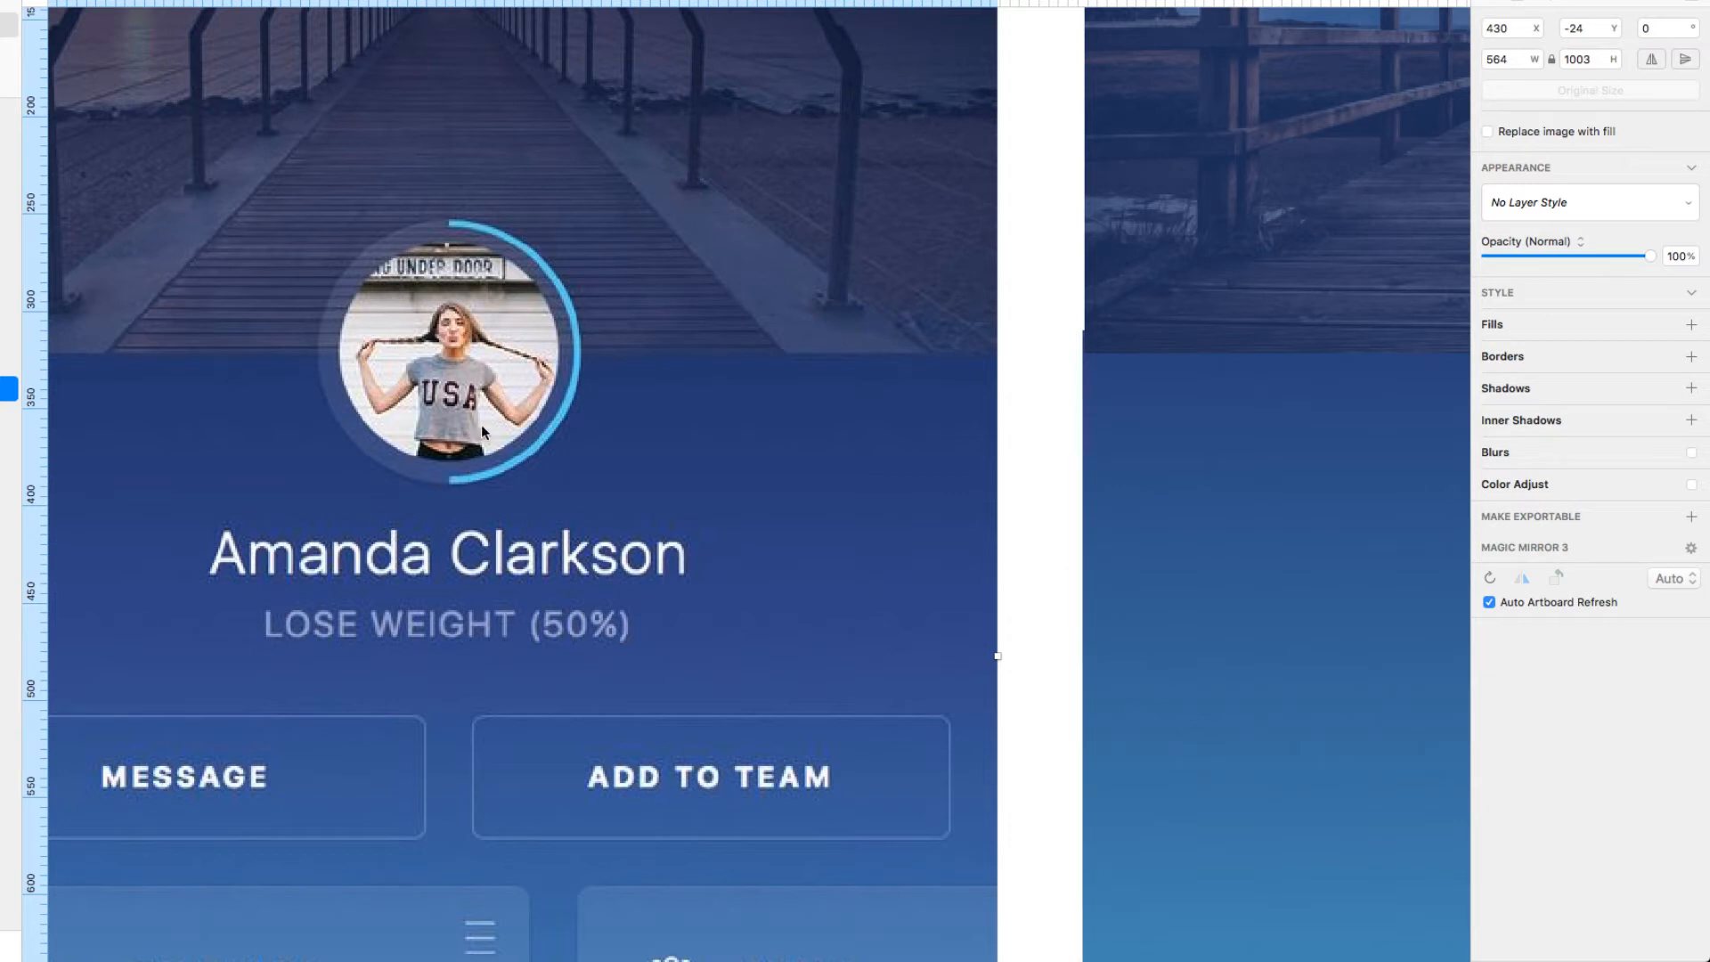
key(o)
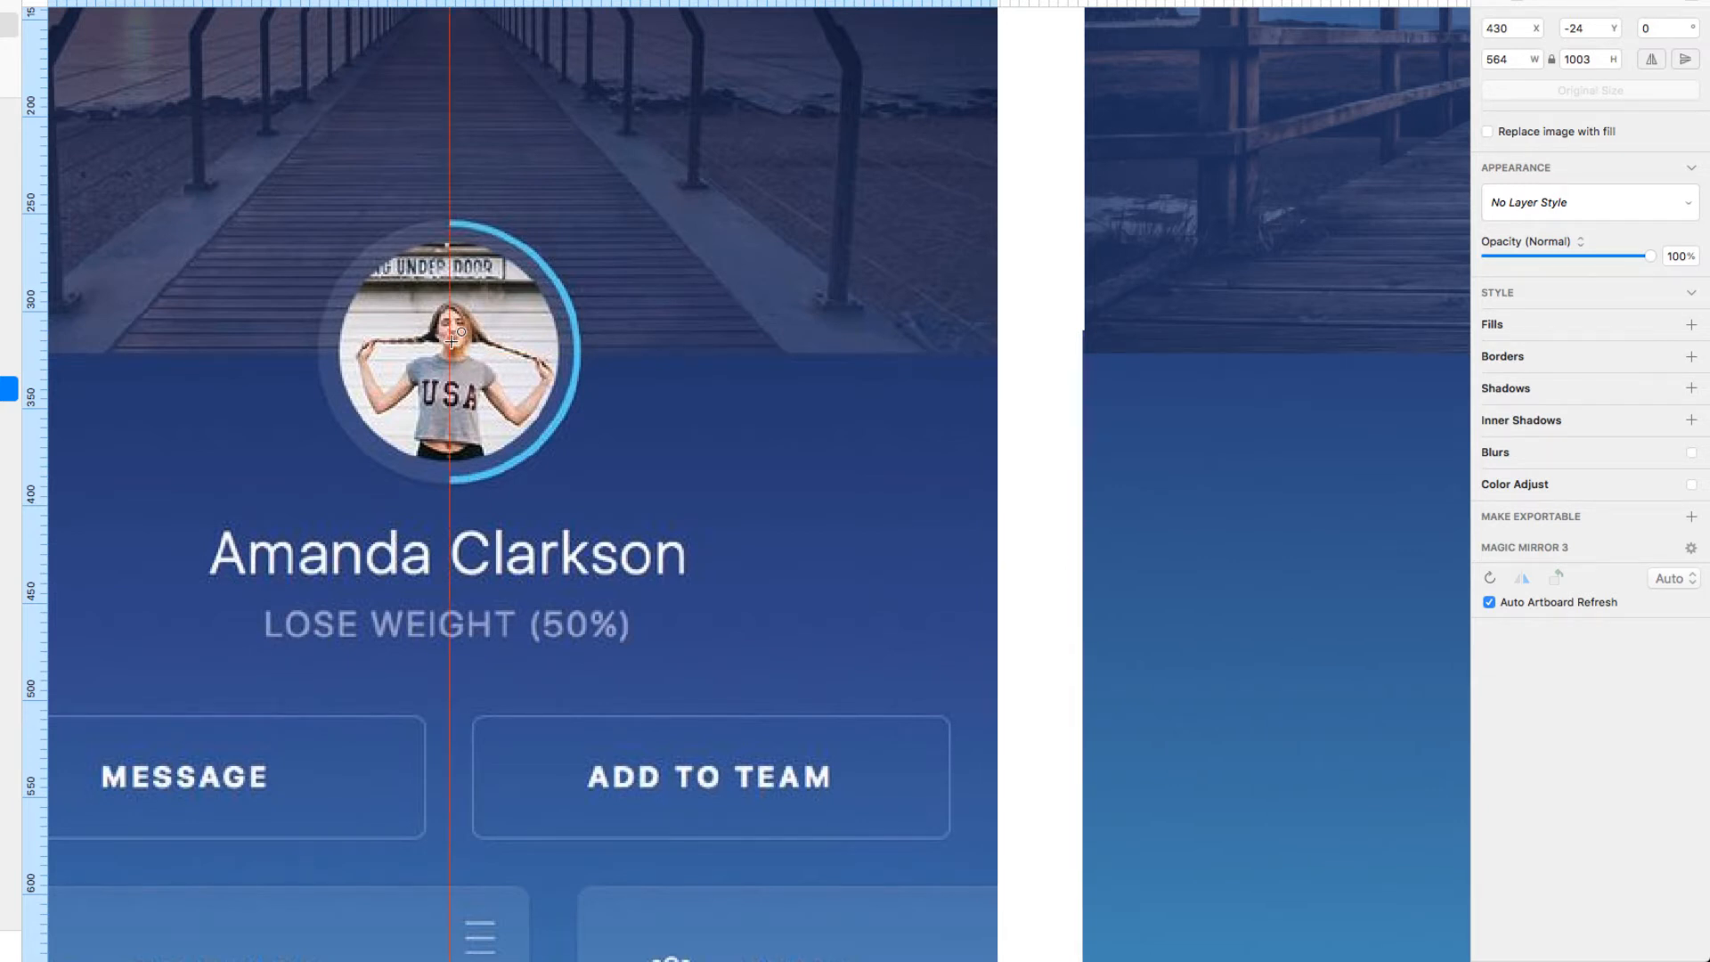
drag(451, 339, 540, 472)
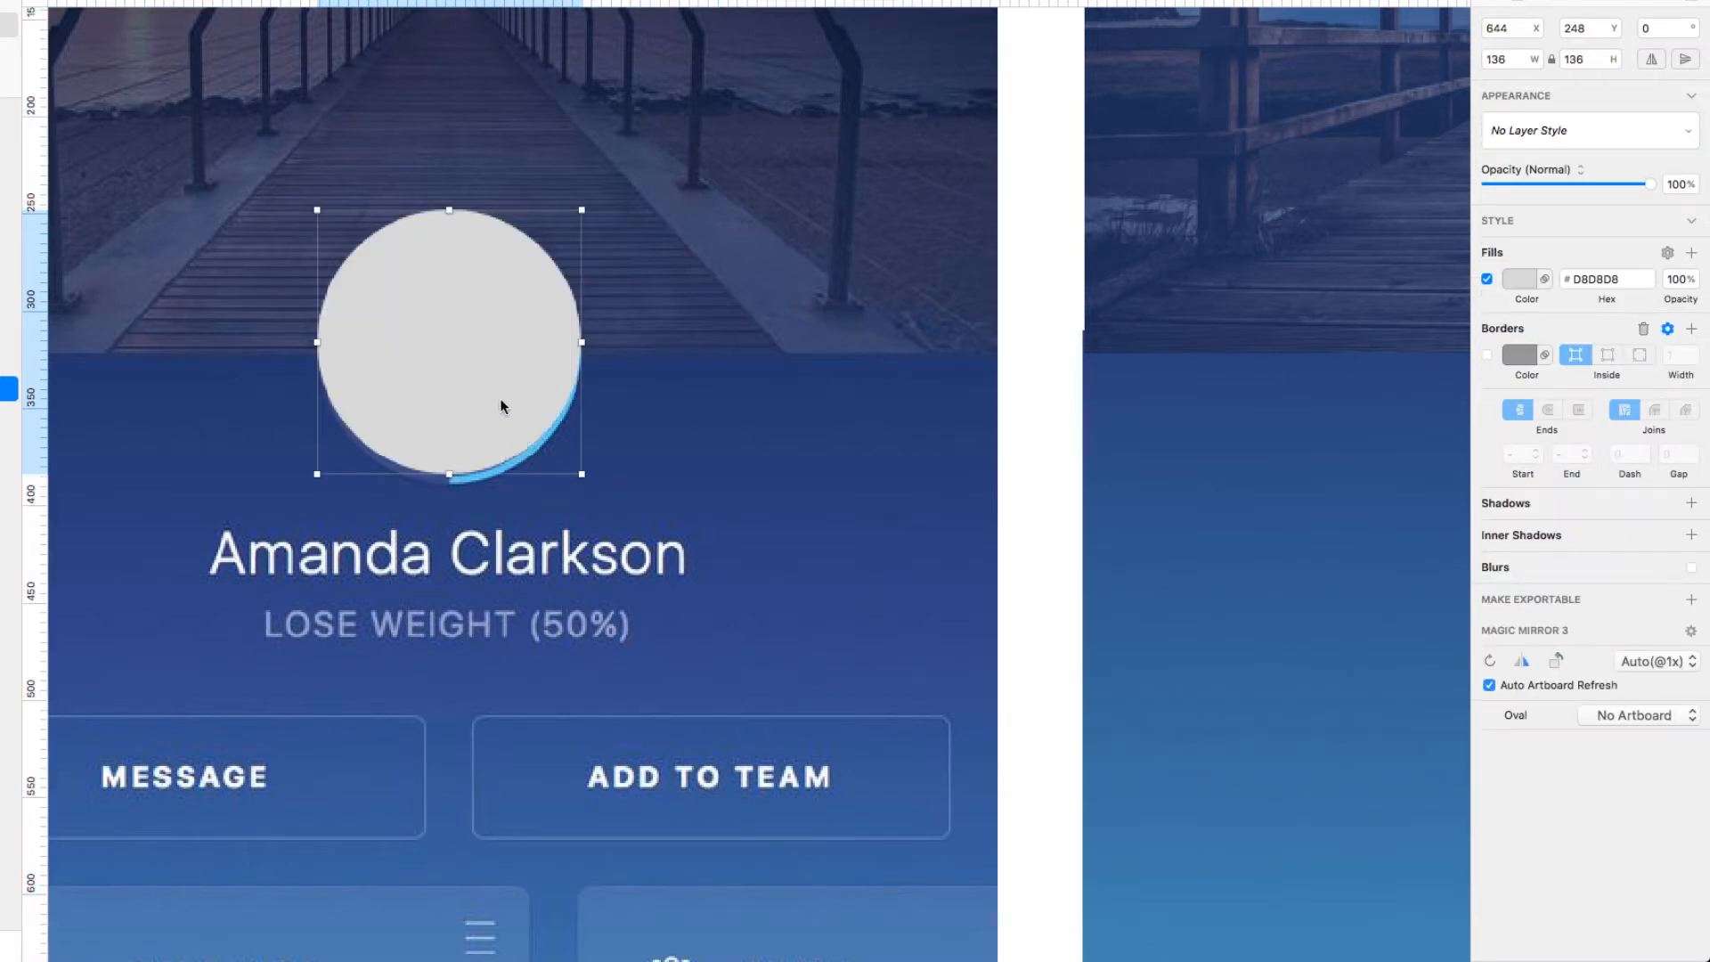
key(Down)
key(Down)
key(Down)
key(Down)
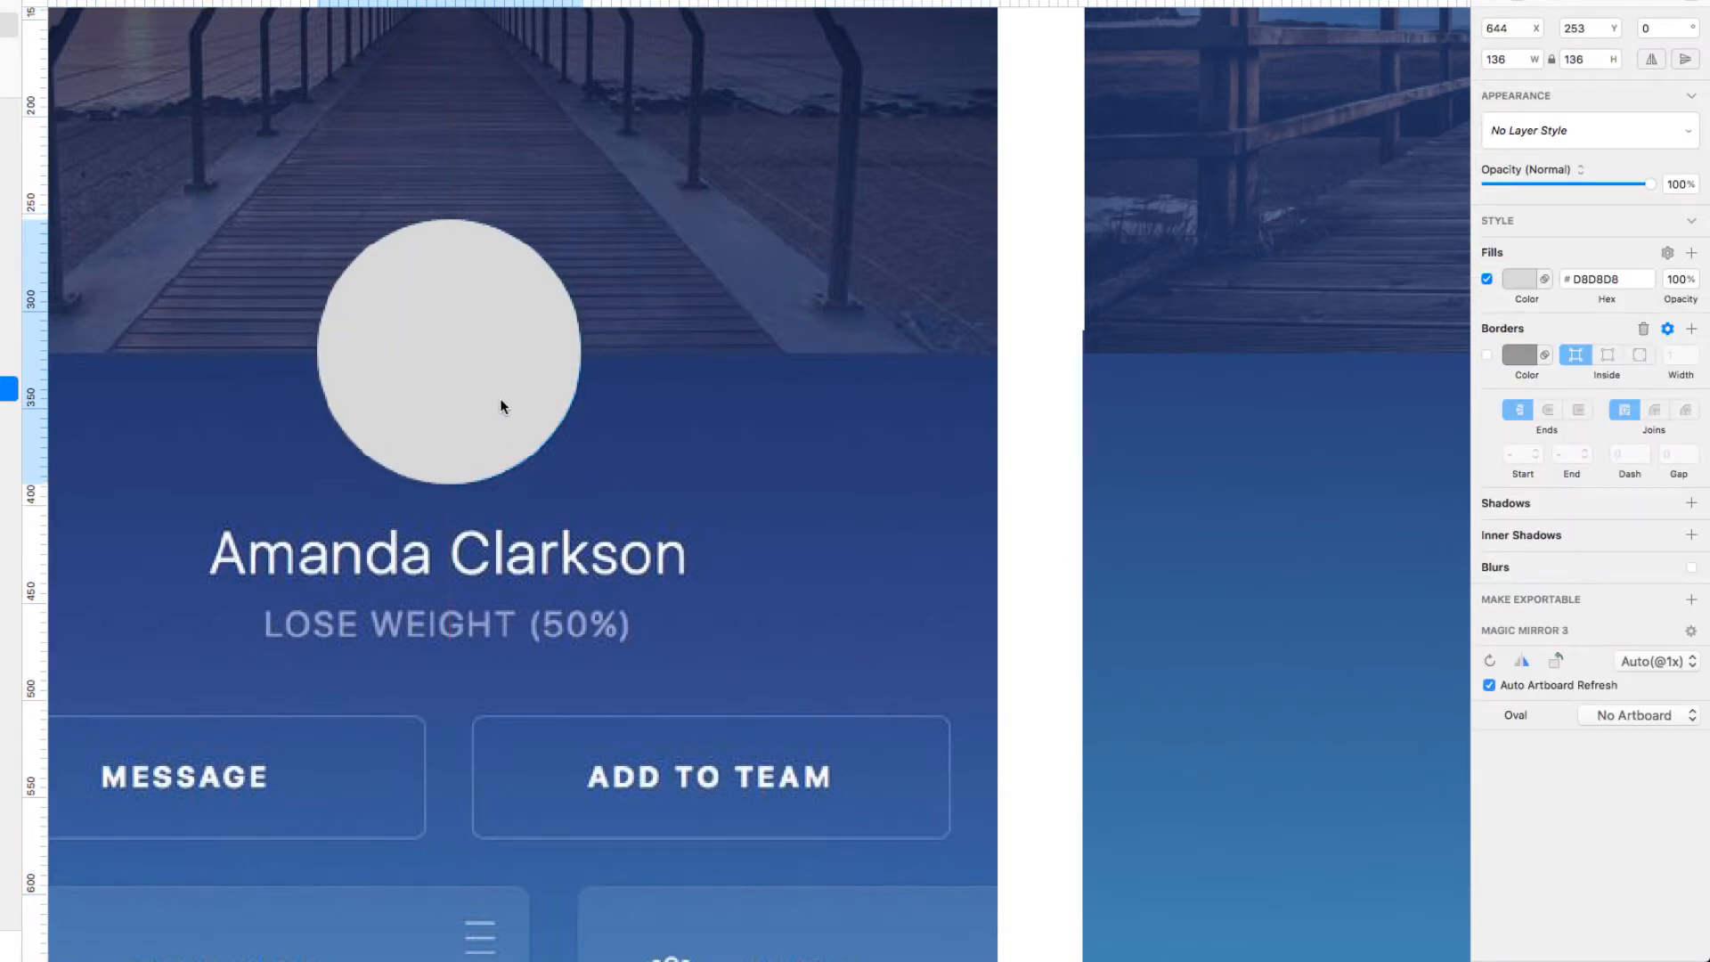
- Move the circle to the right of the reference's profile photo and fill a duplicate in place with coral F86363
drag(507, 336, 765, 334)
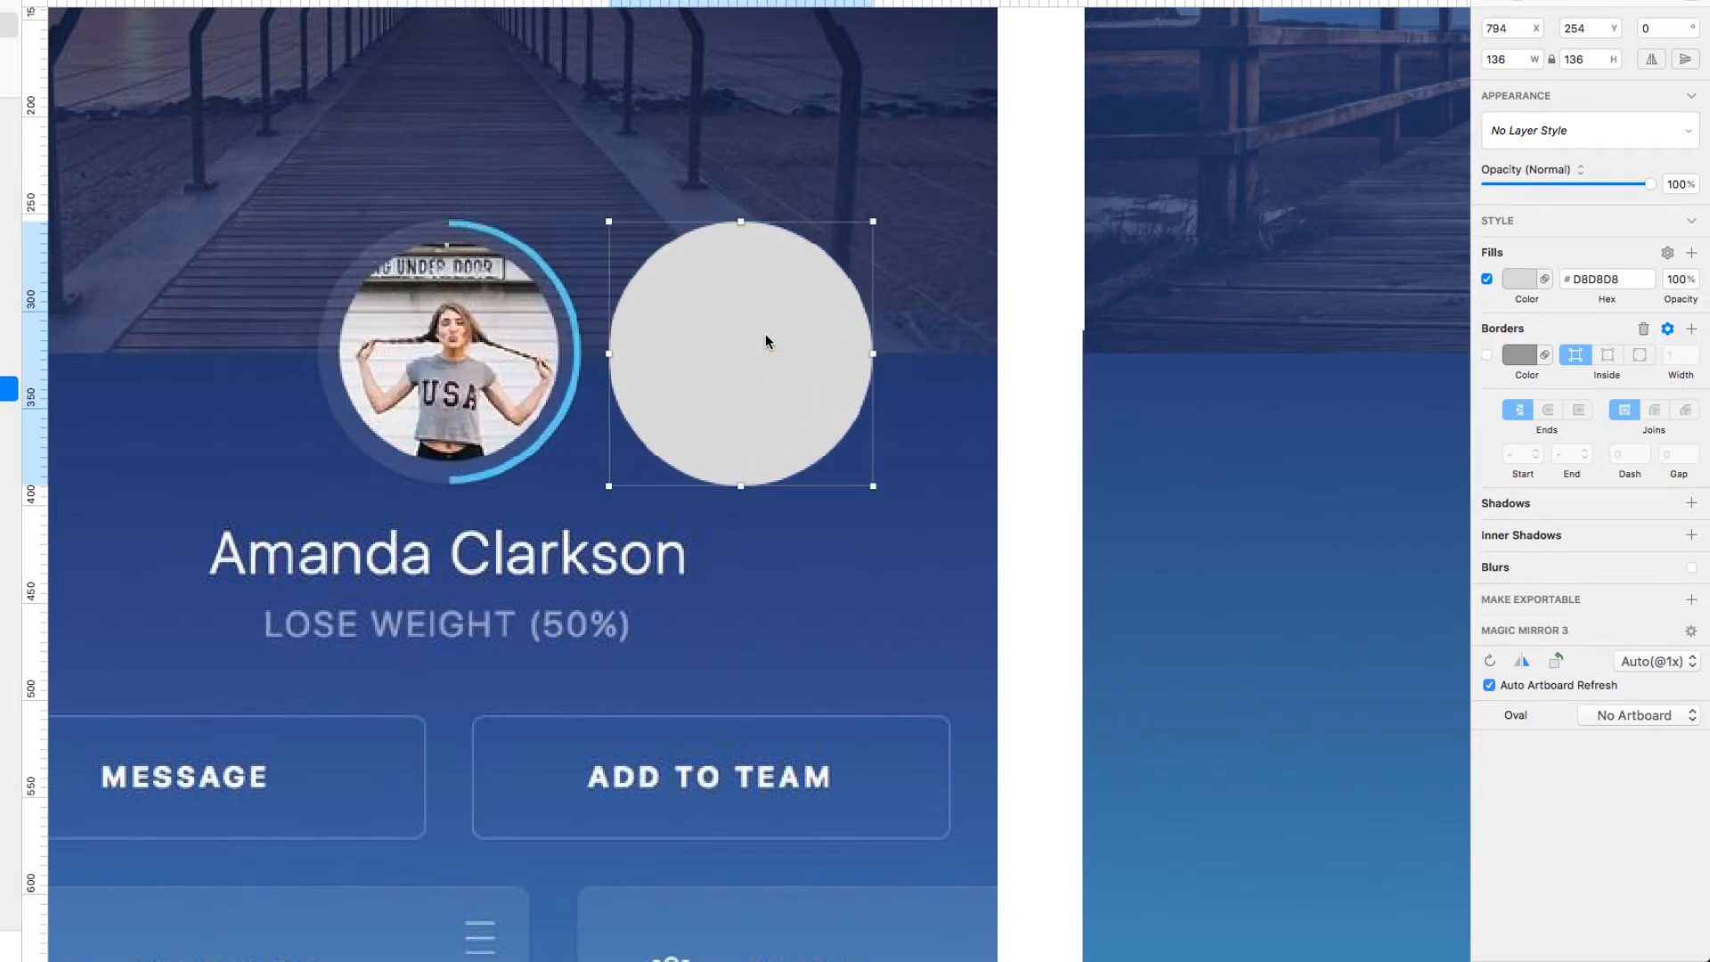
key(super+d)
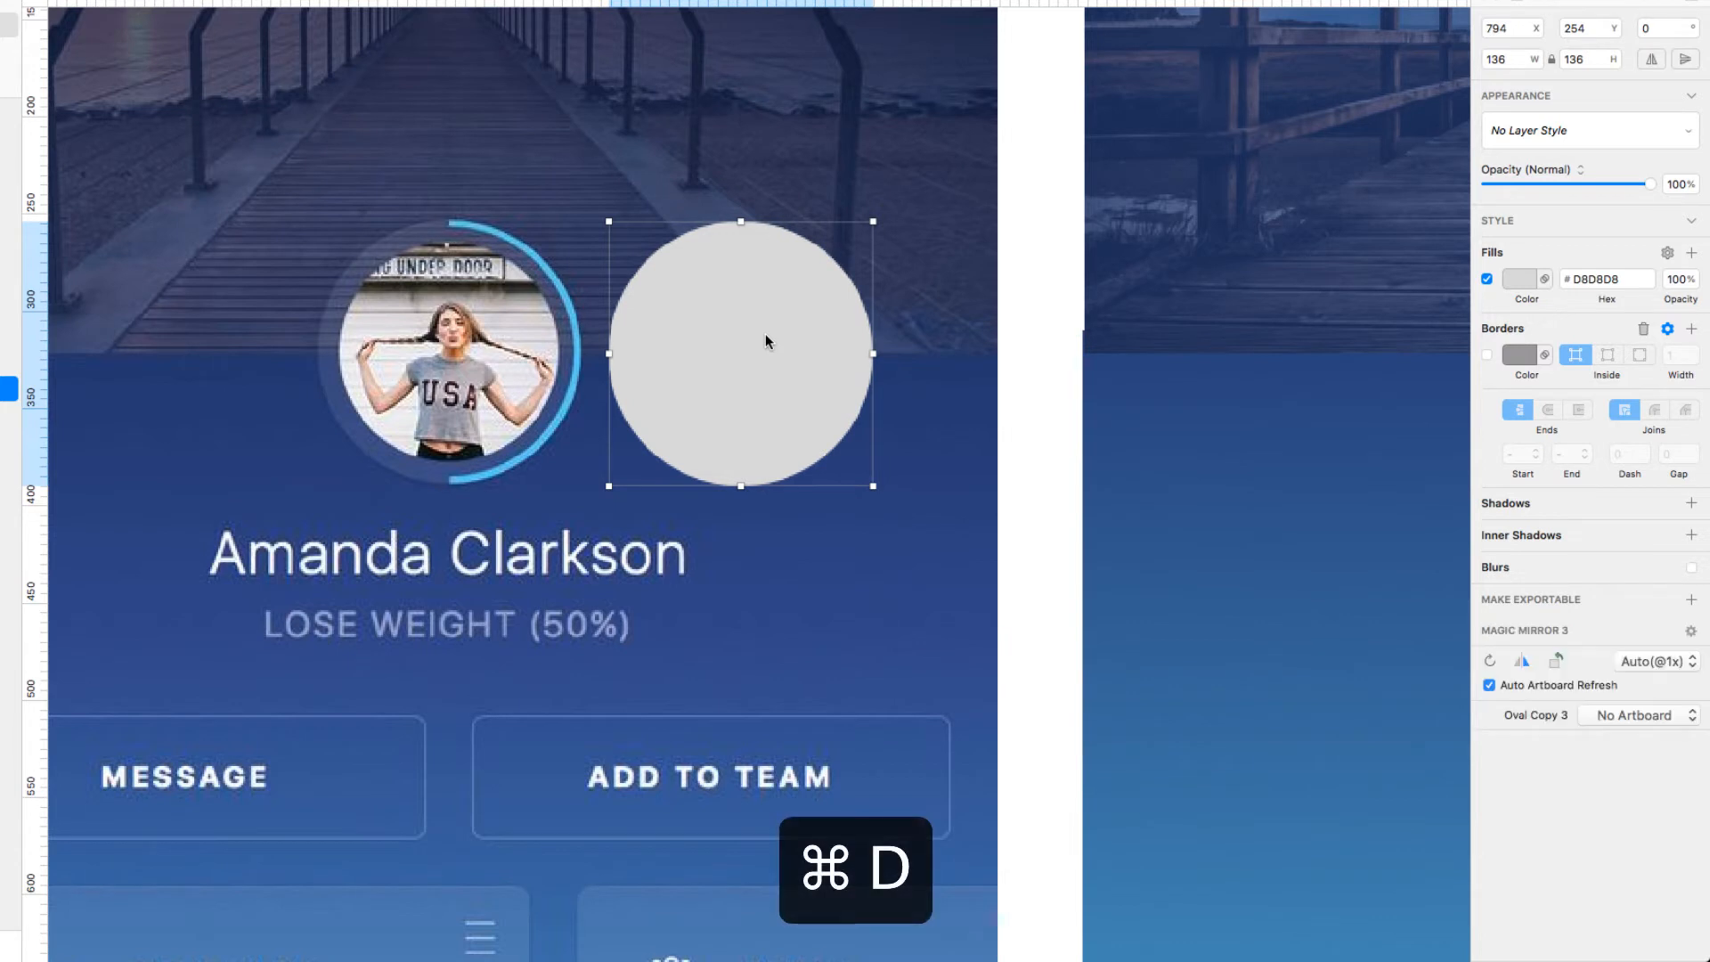
click(1519, 279)
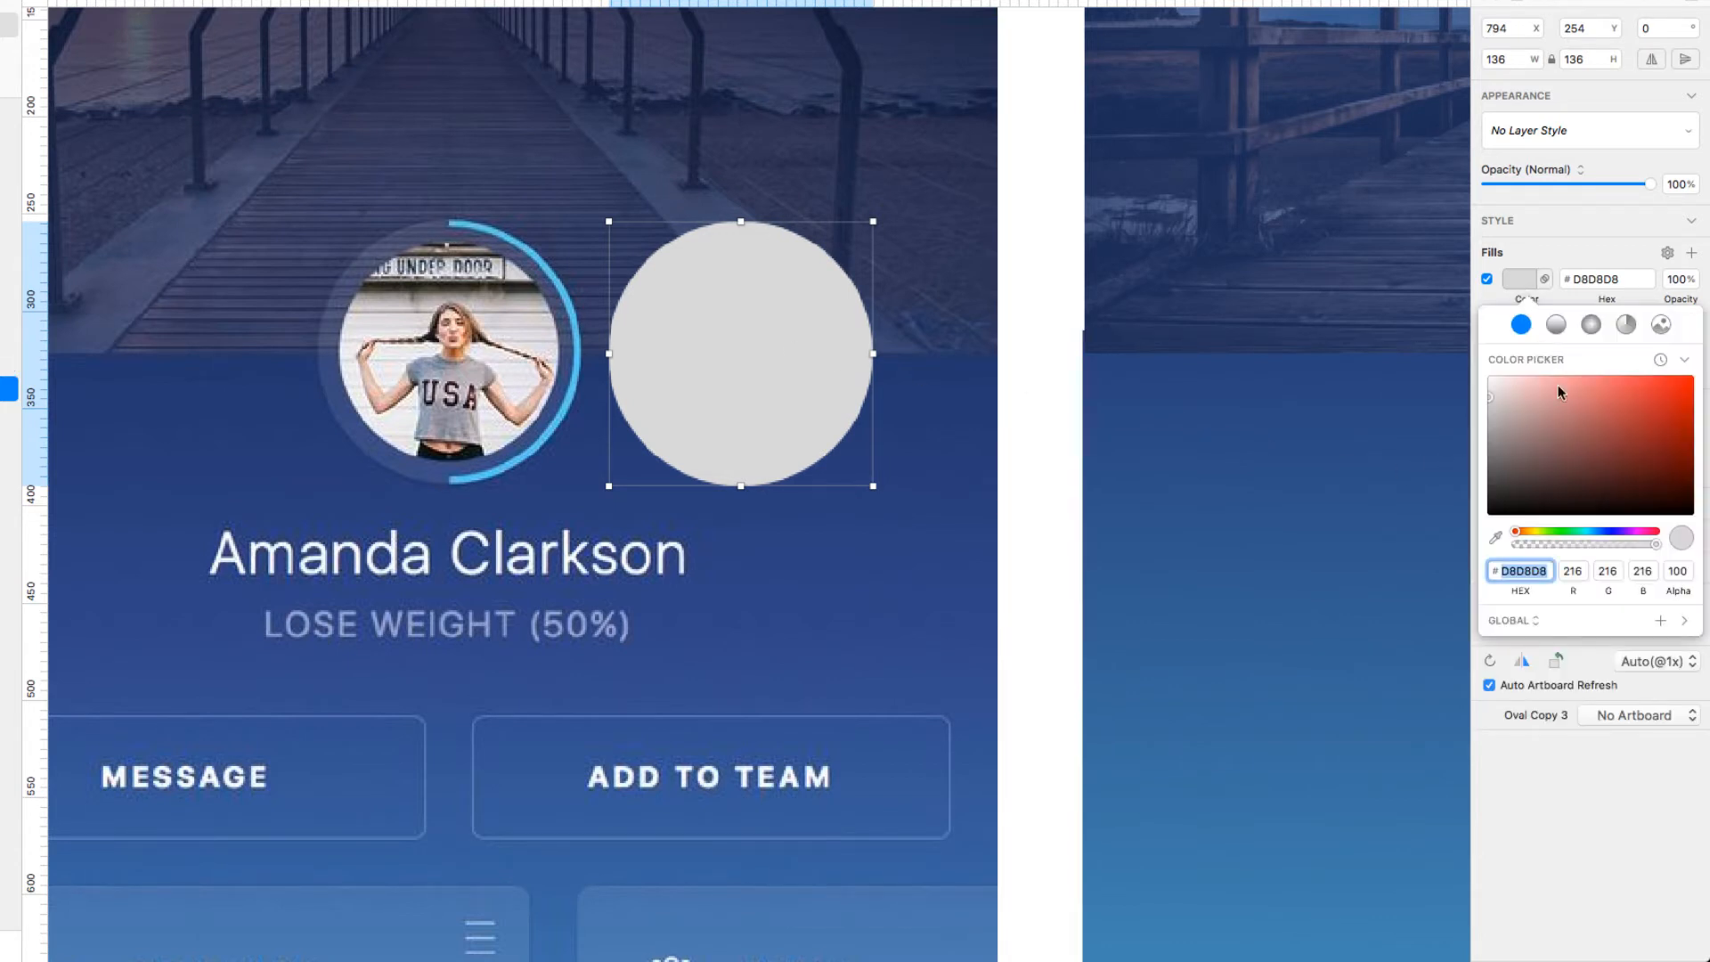
click(1610, 380)
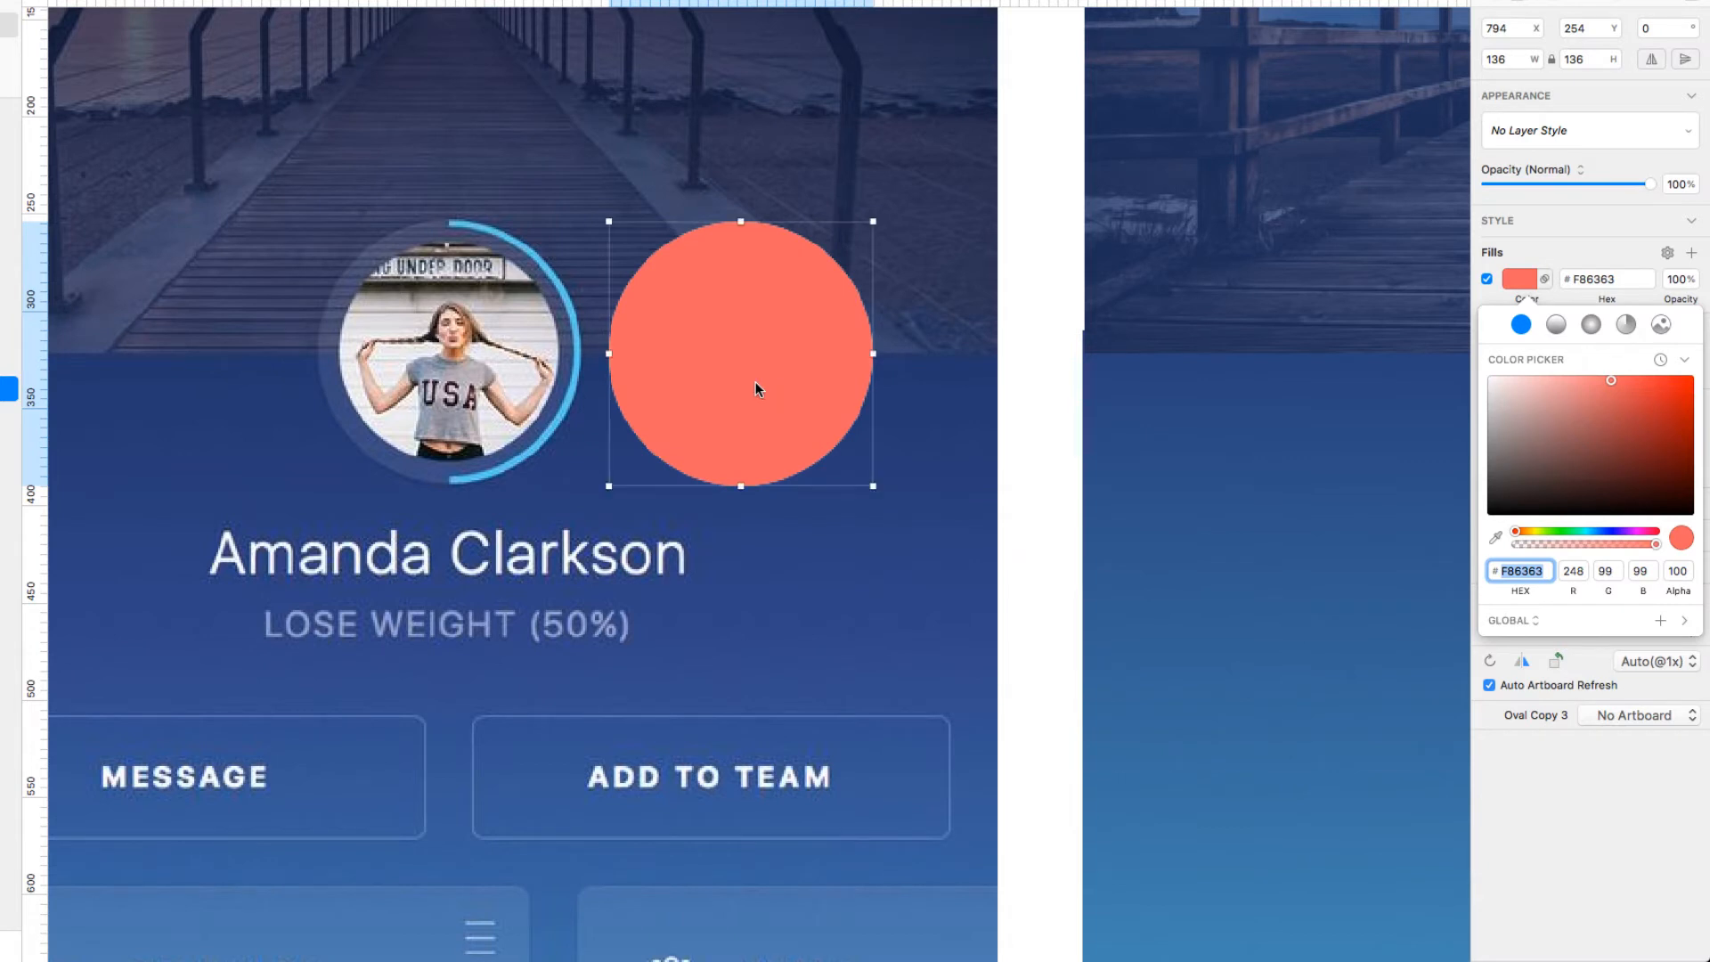
- Duplicate the coral circle, fill the copy with light blue 63BFF8 and shrink it about its centre to 128 wide
key(super+d)
click(1602, 532)
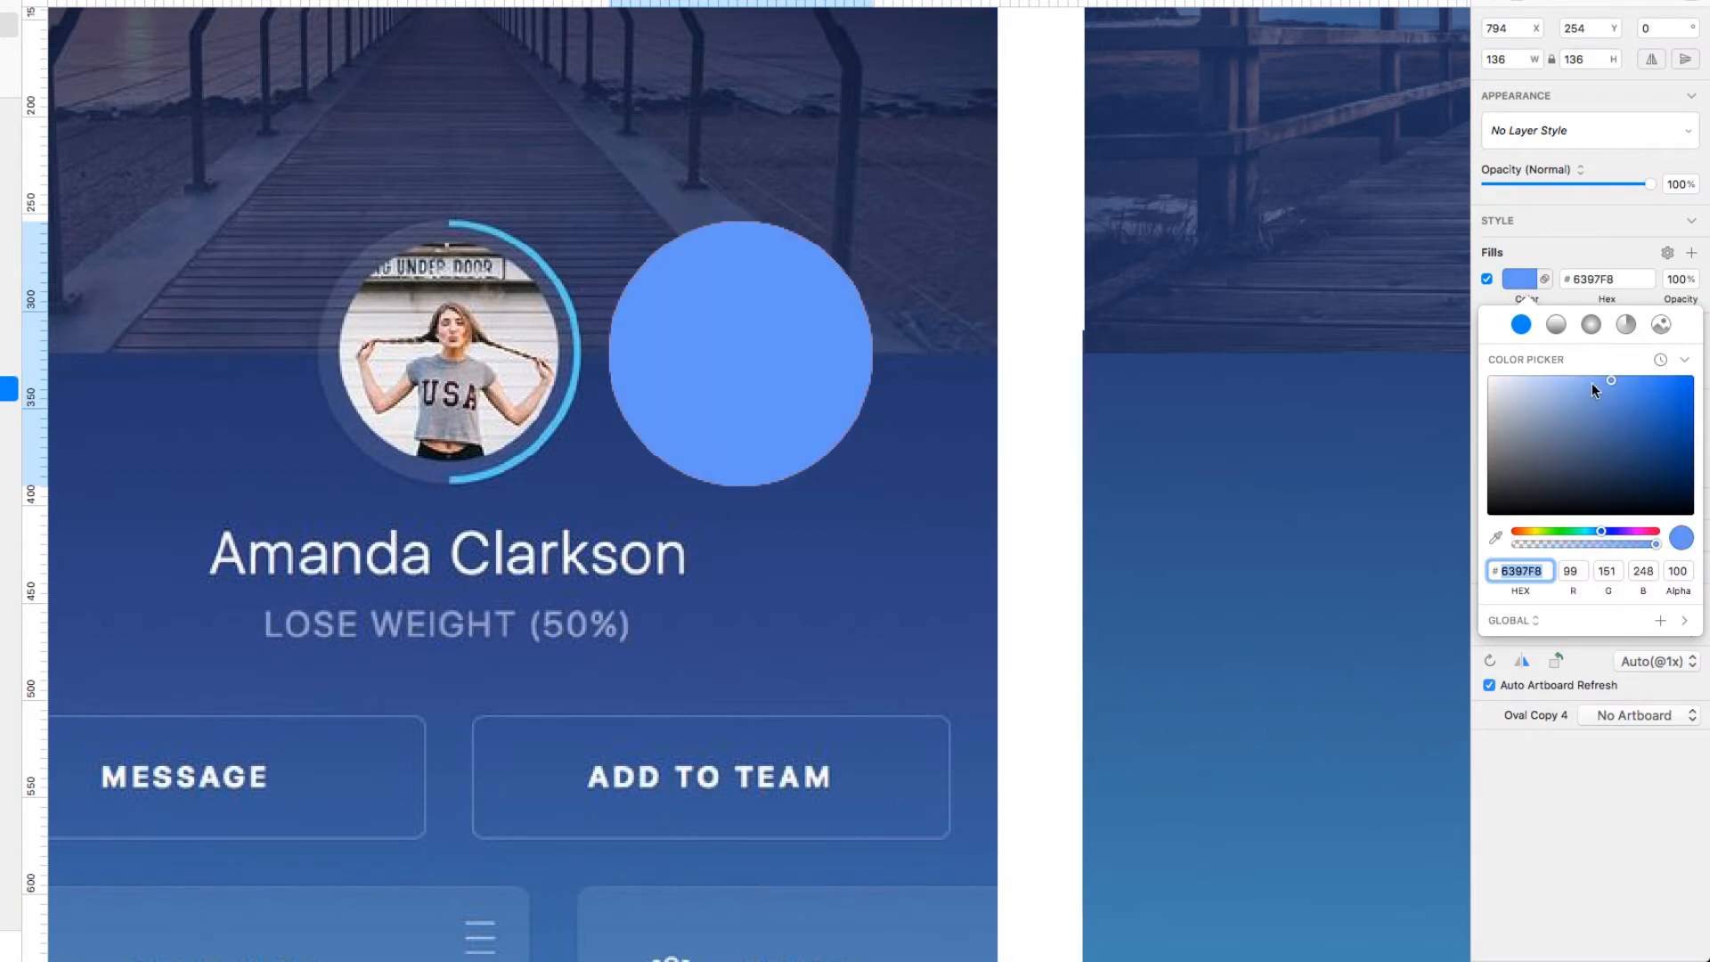
click(1594, 531)
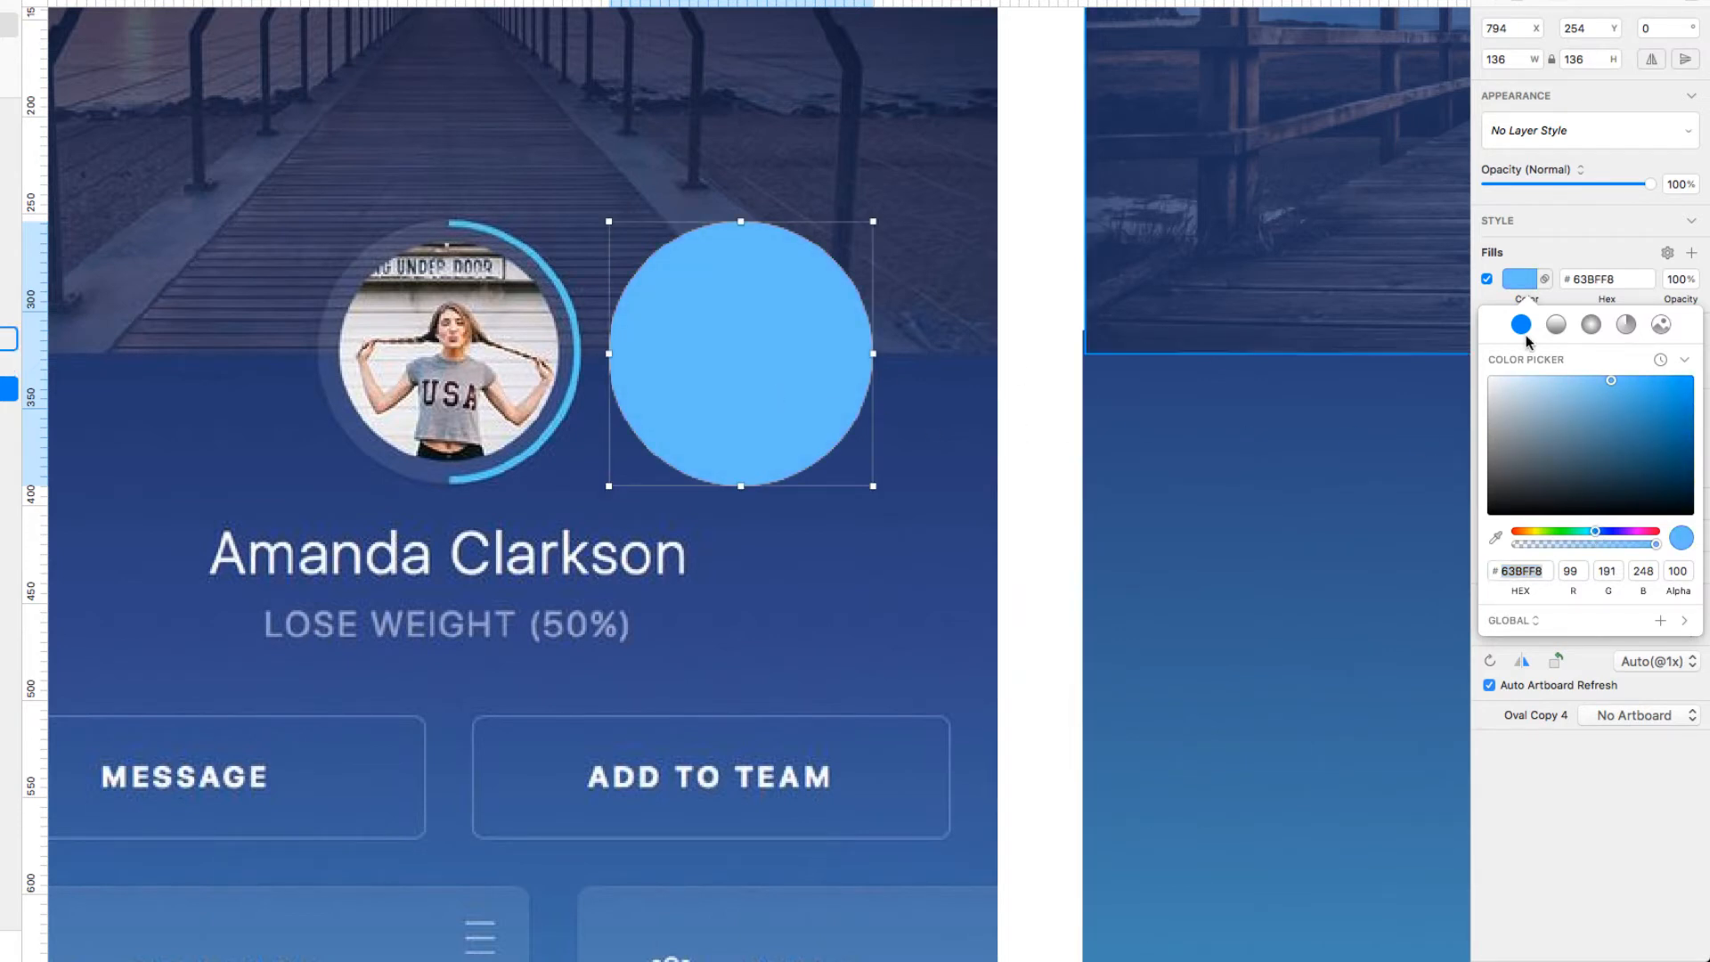
click(1522, 281)
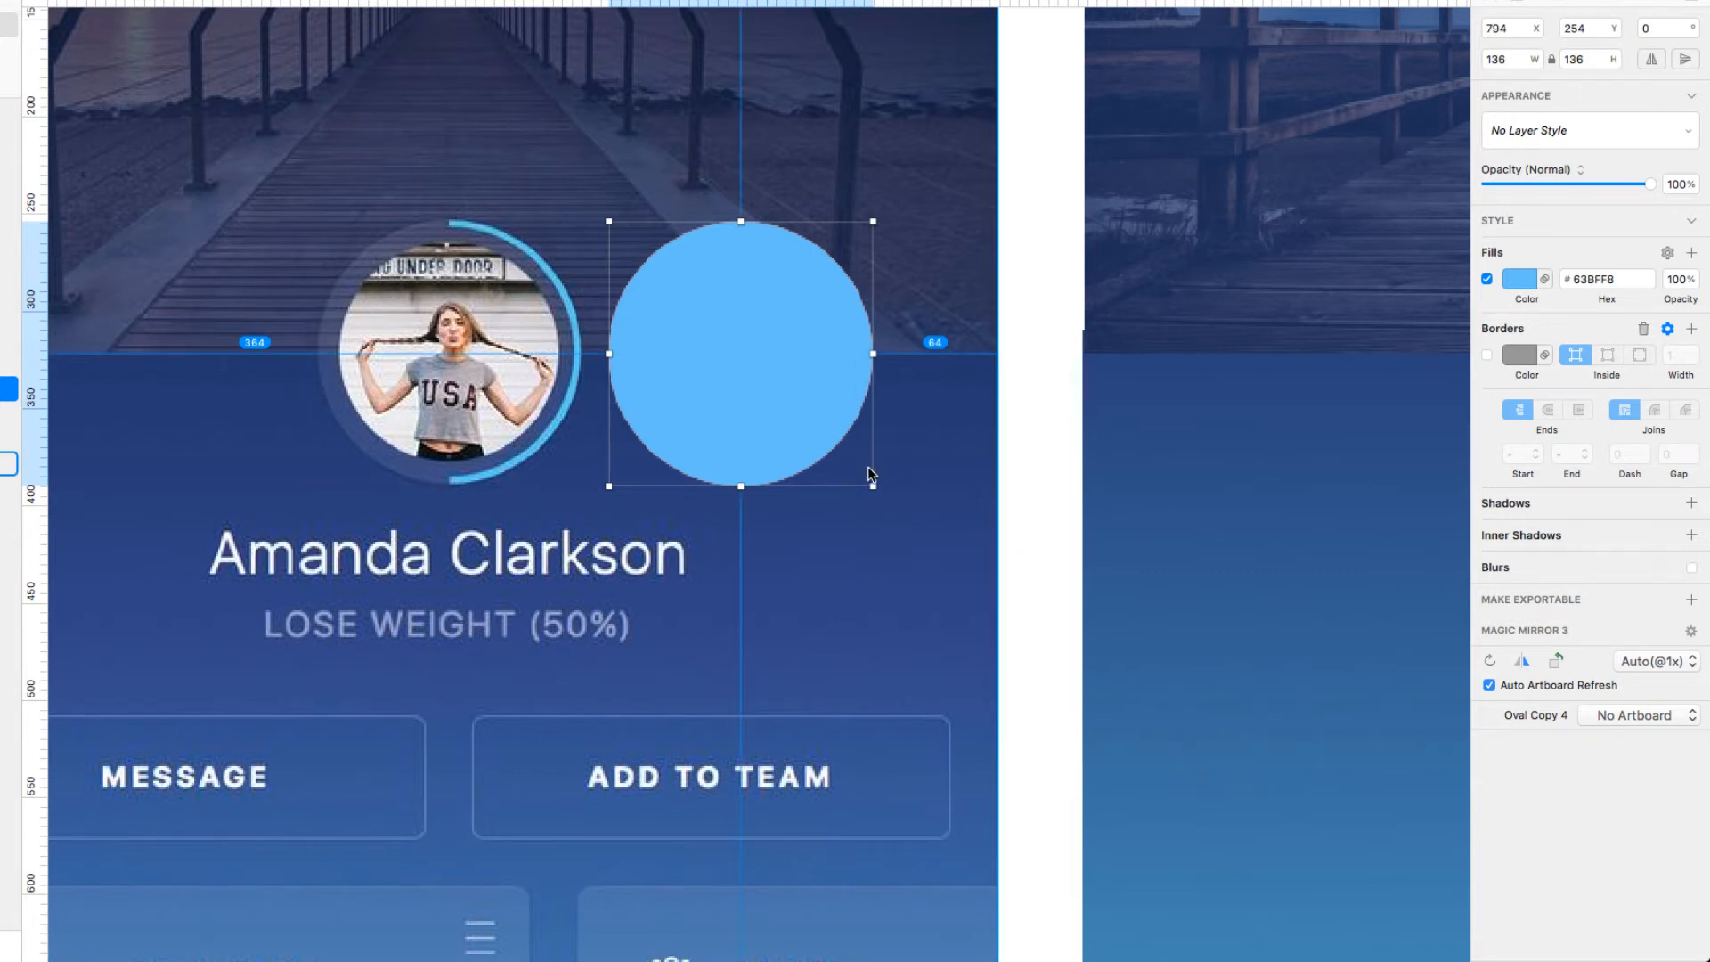
drag(872, 485, 866, 476)
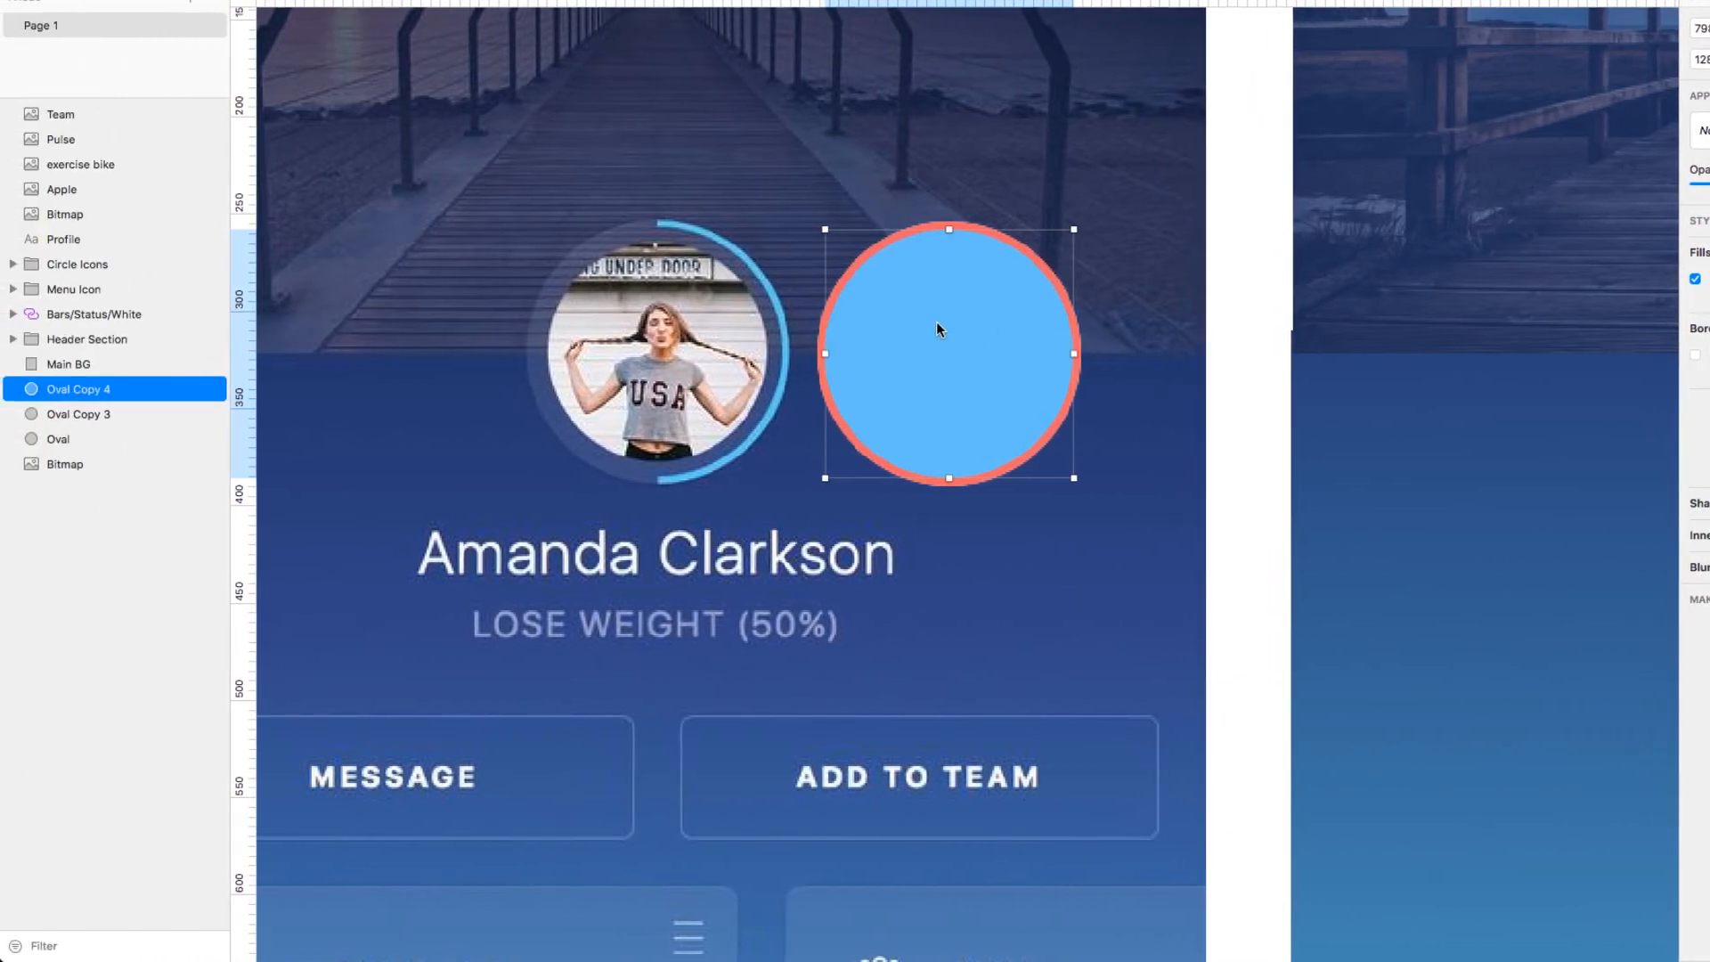
- Subtract the light blue circle from the coral one, and cut away the ring's left half with a rectangle drawn over it
shift+click(965, 222)
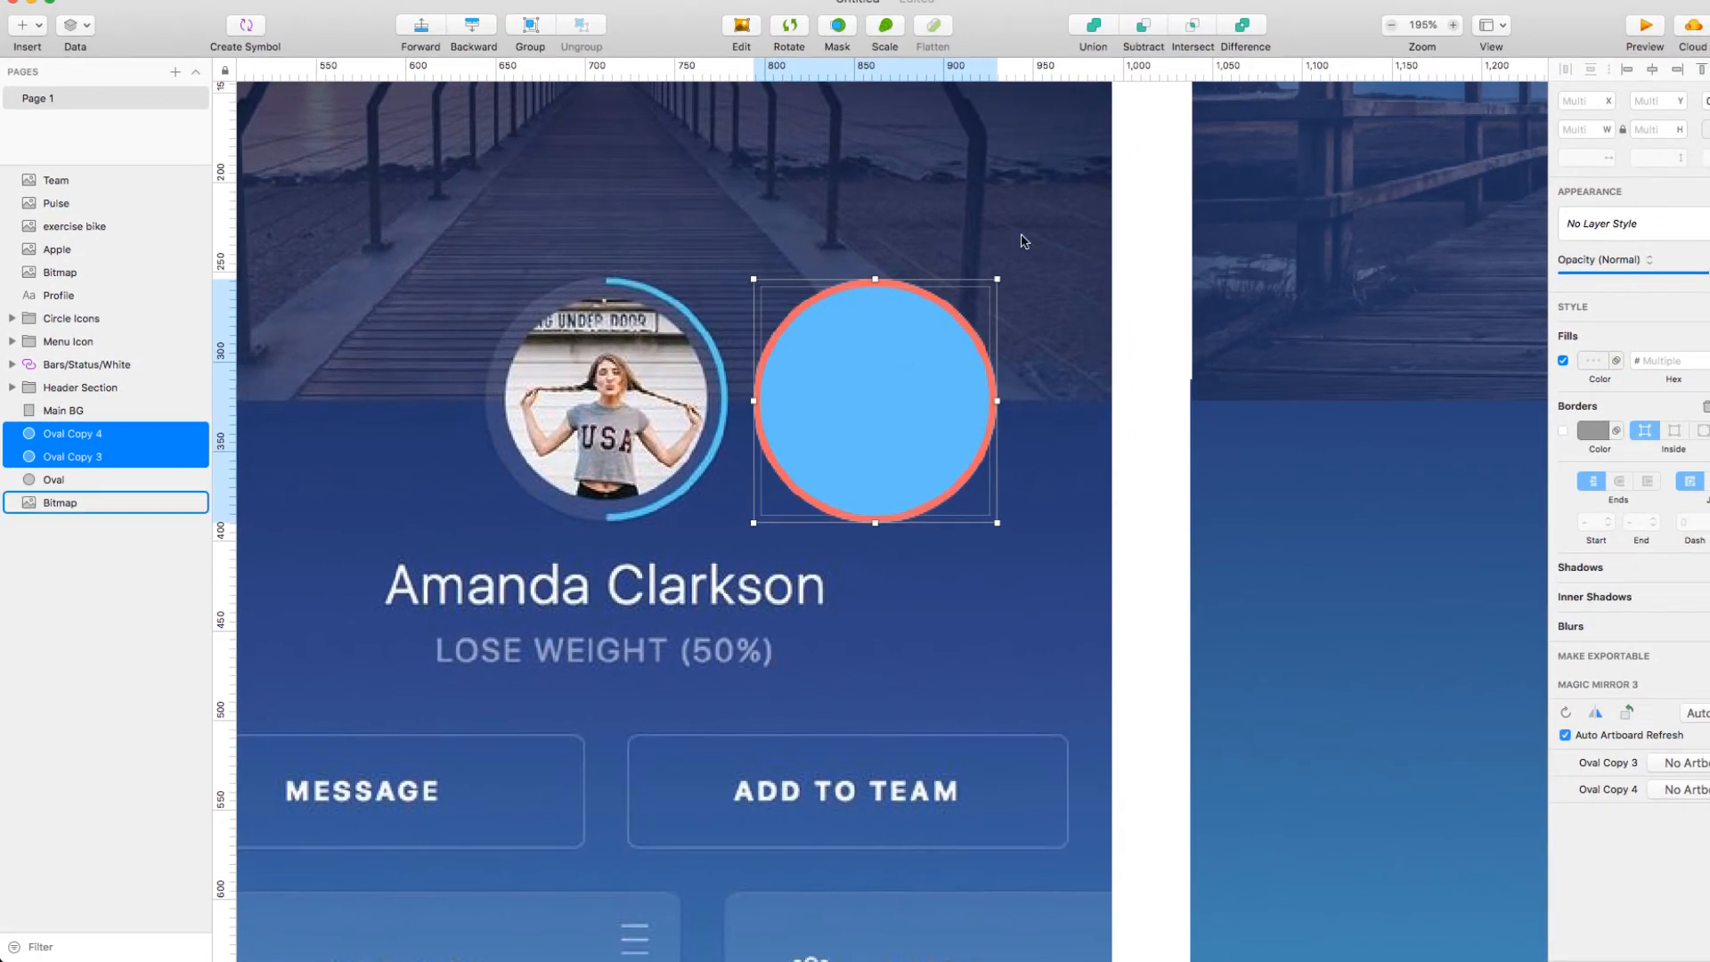
click(1143, 26)
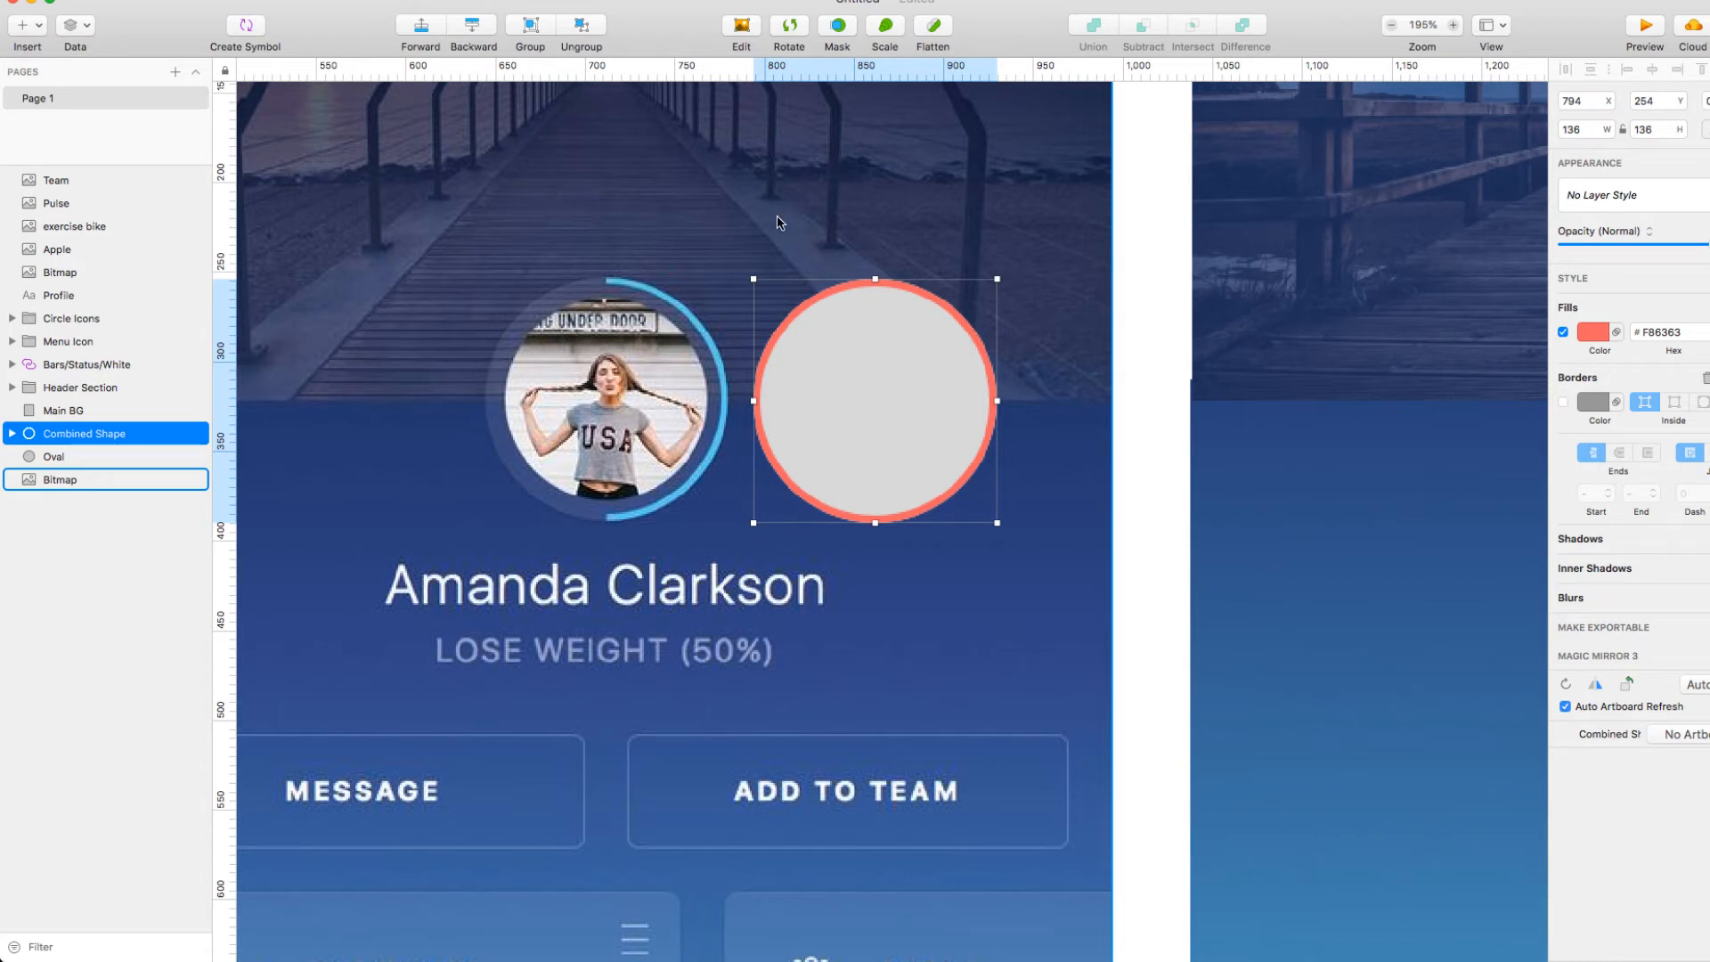
key(r)
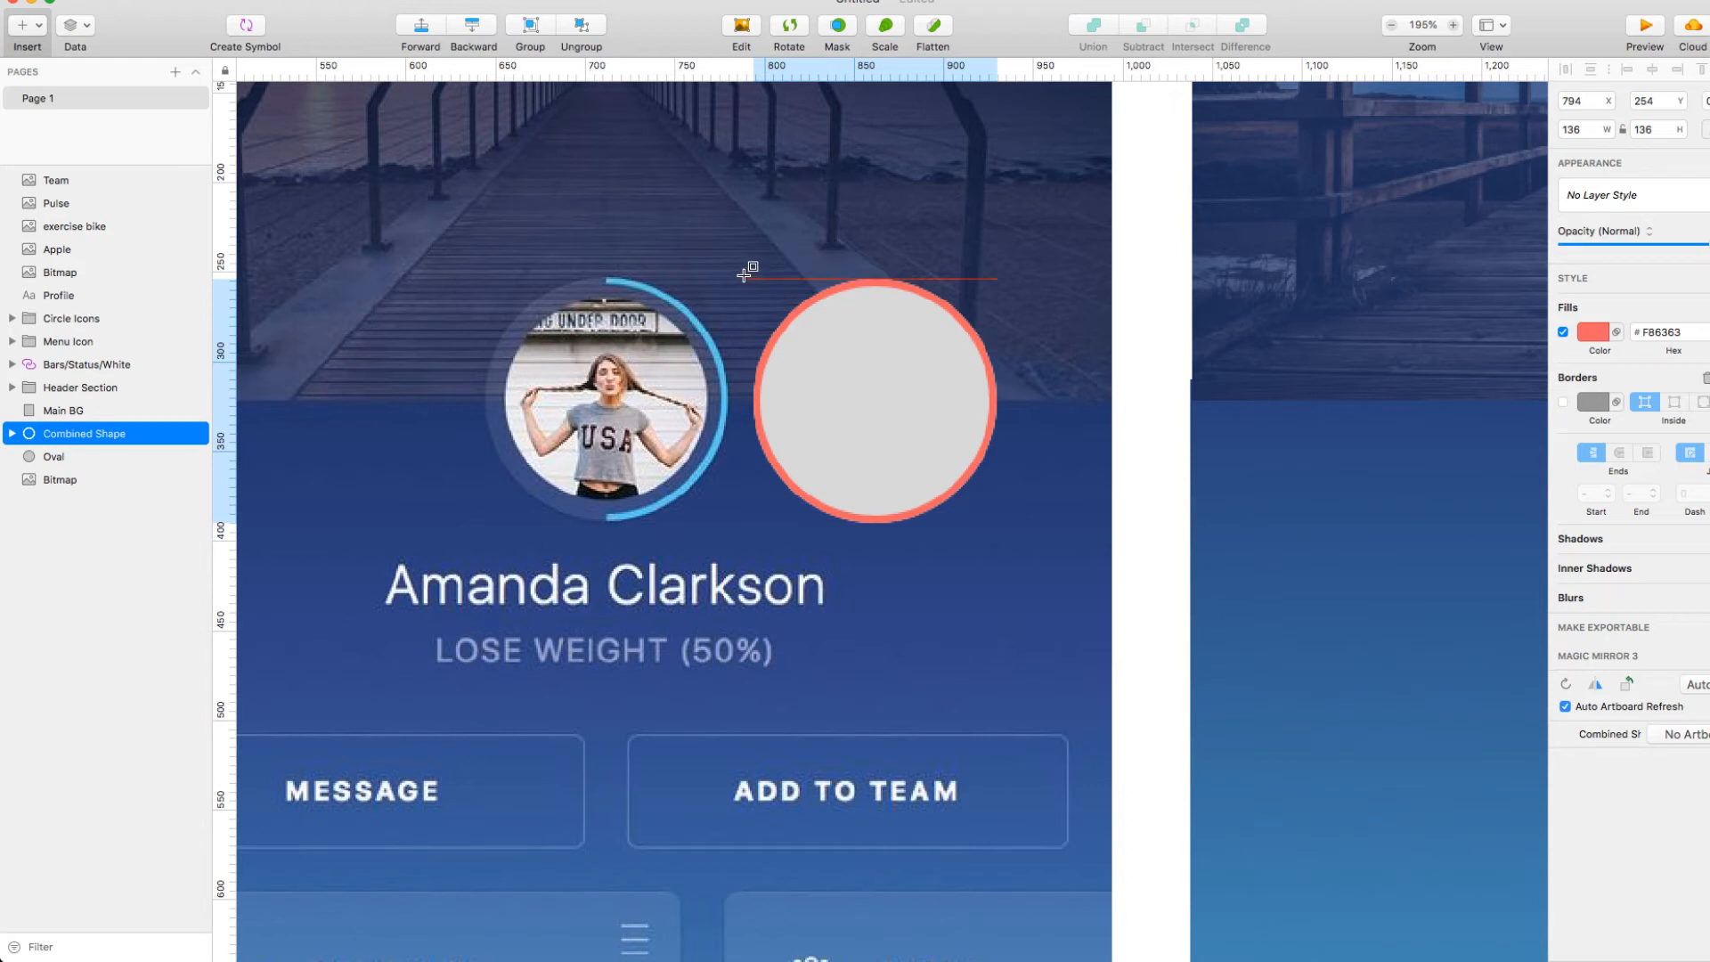
drag(752, 276, 877, 527)
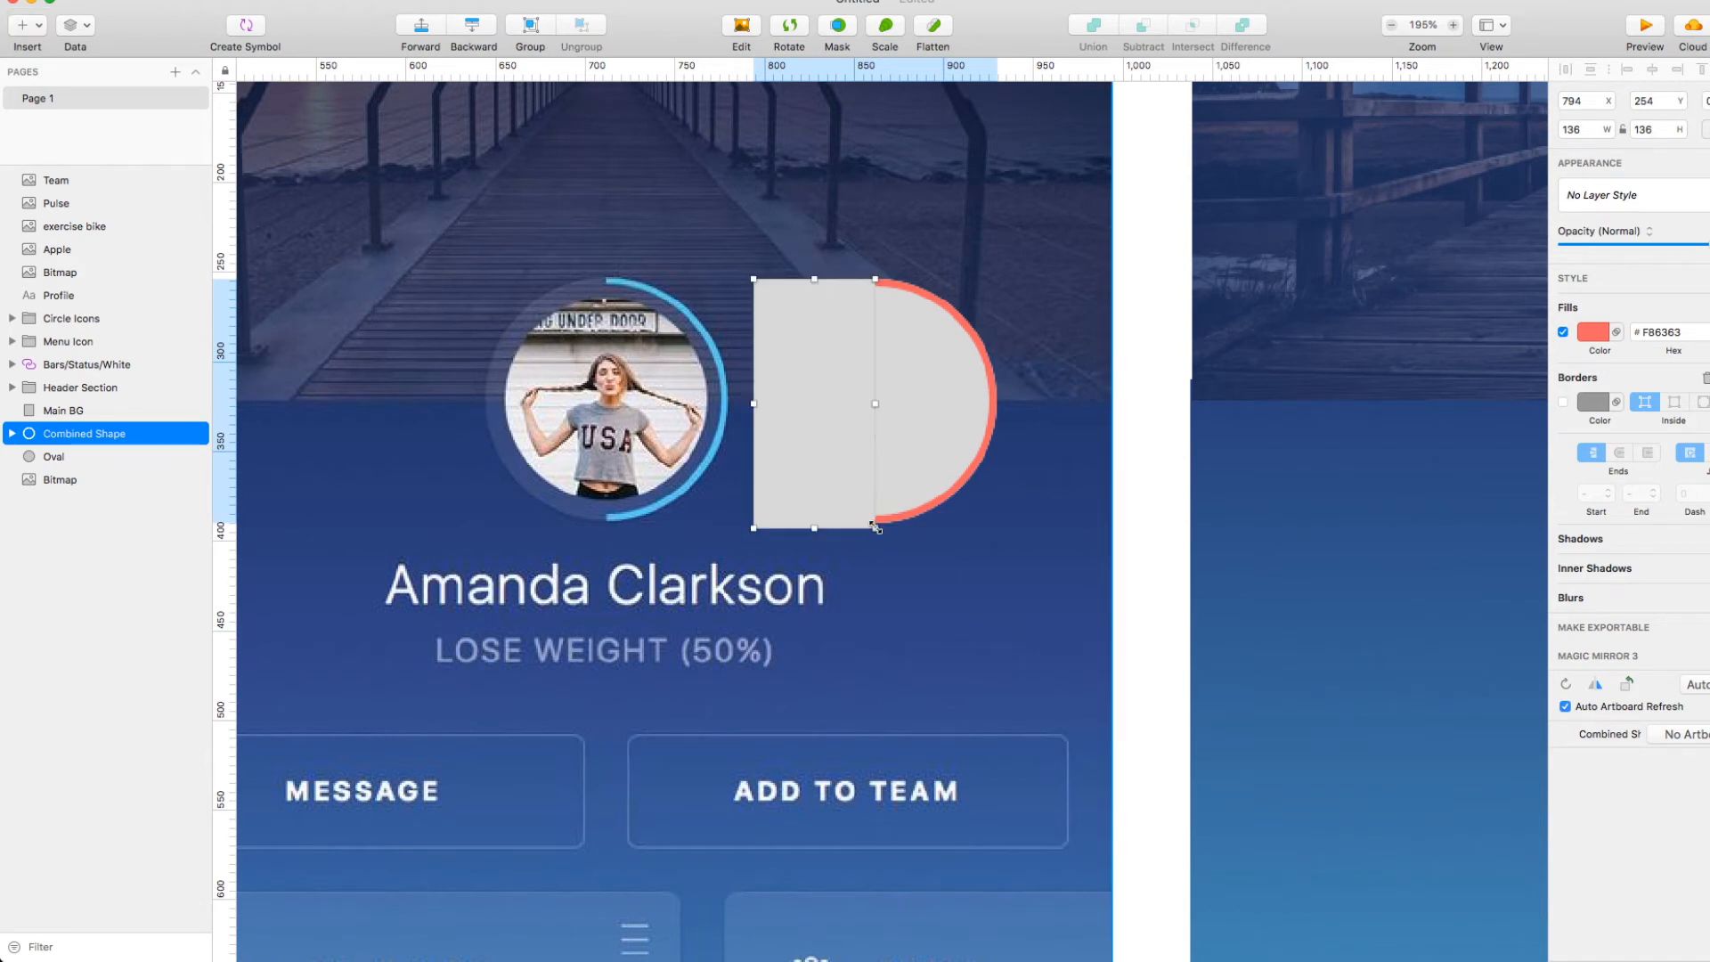
shift+click(953, 499)
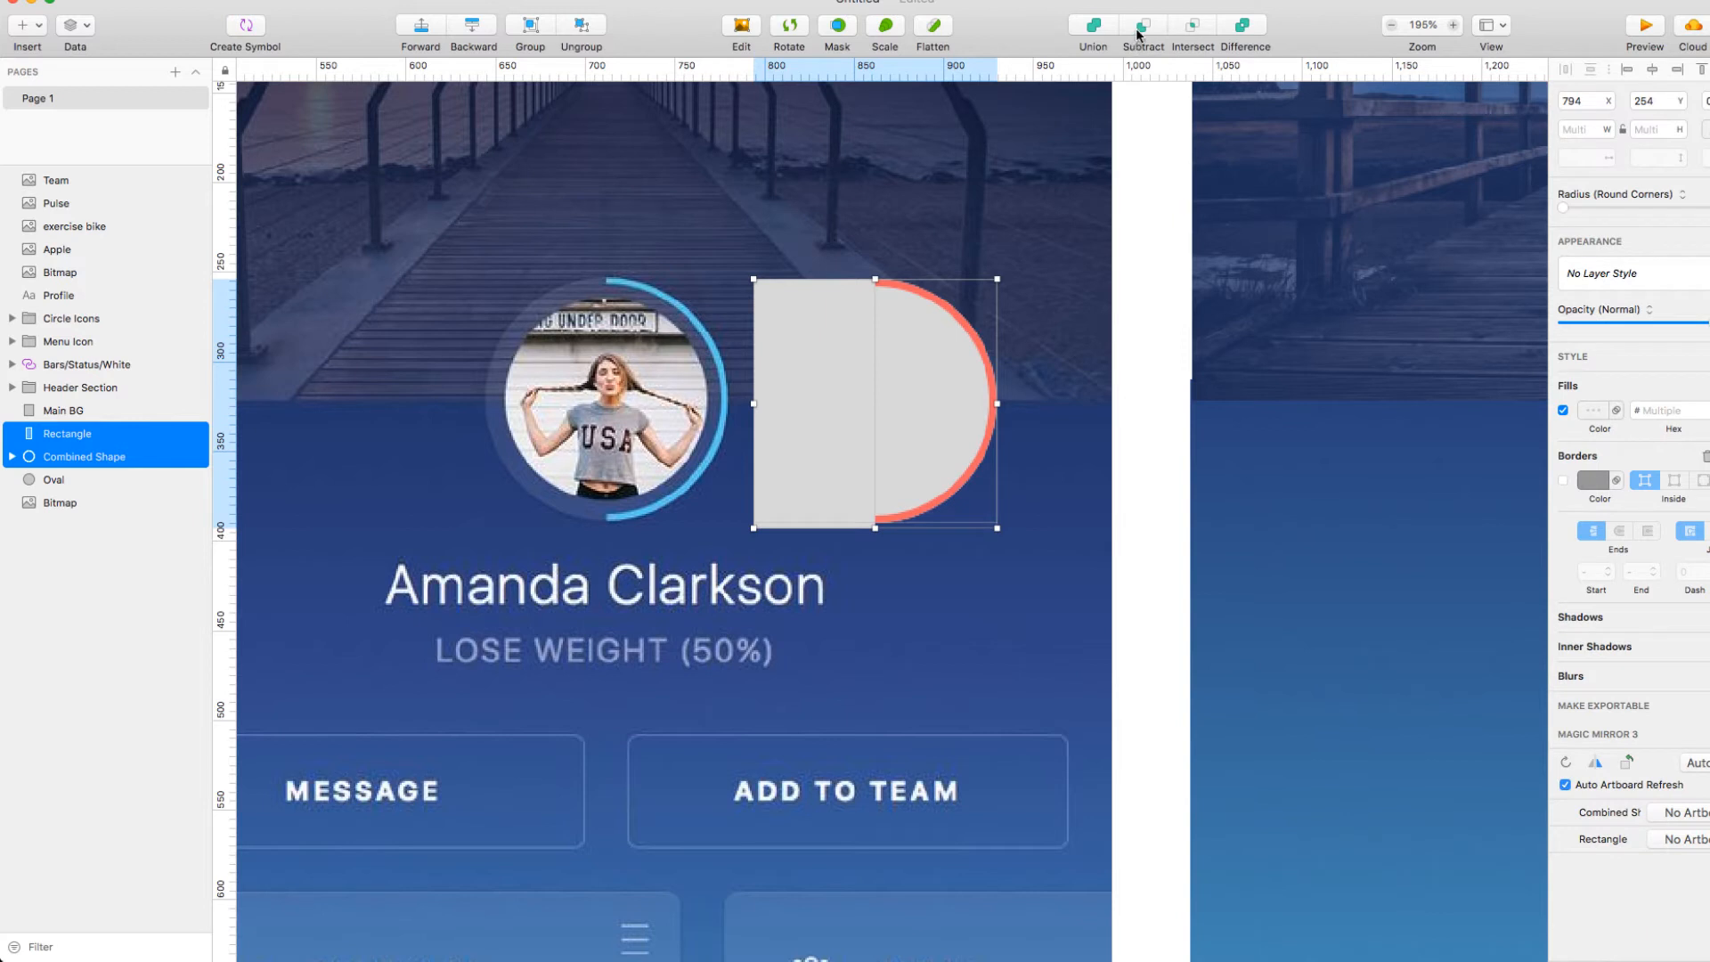
click(1134, 36)
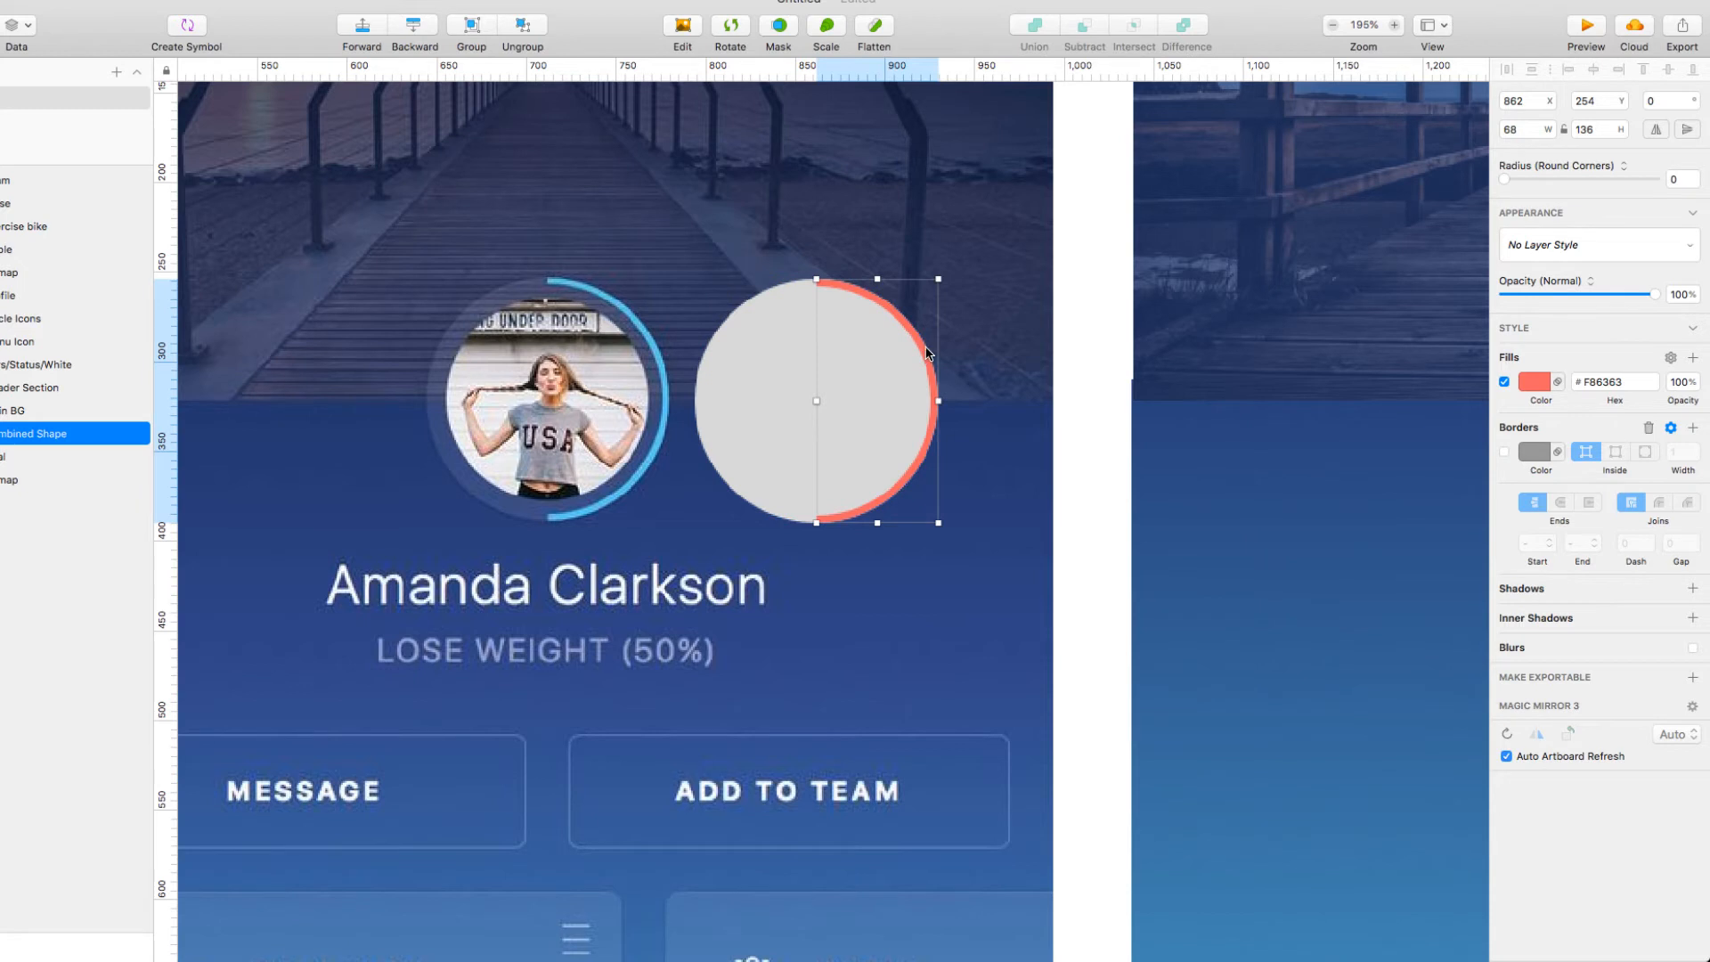
- Fill the half ring with light blue 70D6F7 sampled from the progress ring in the reference
click(1529, 383)
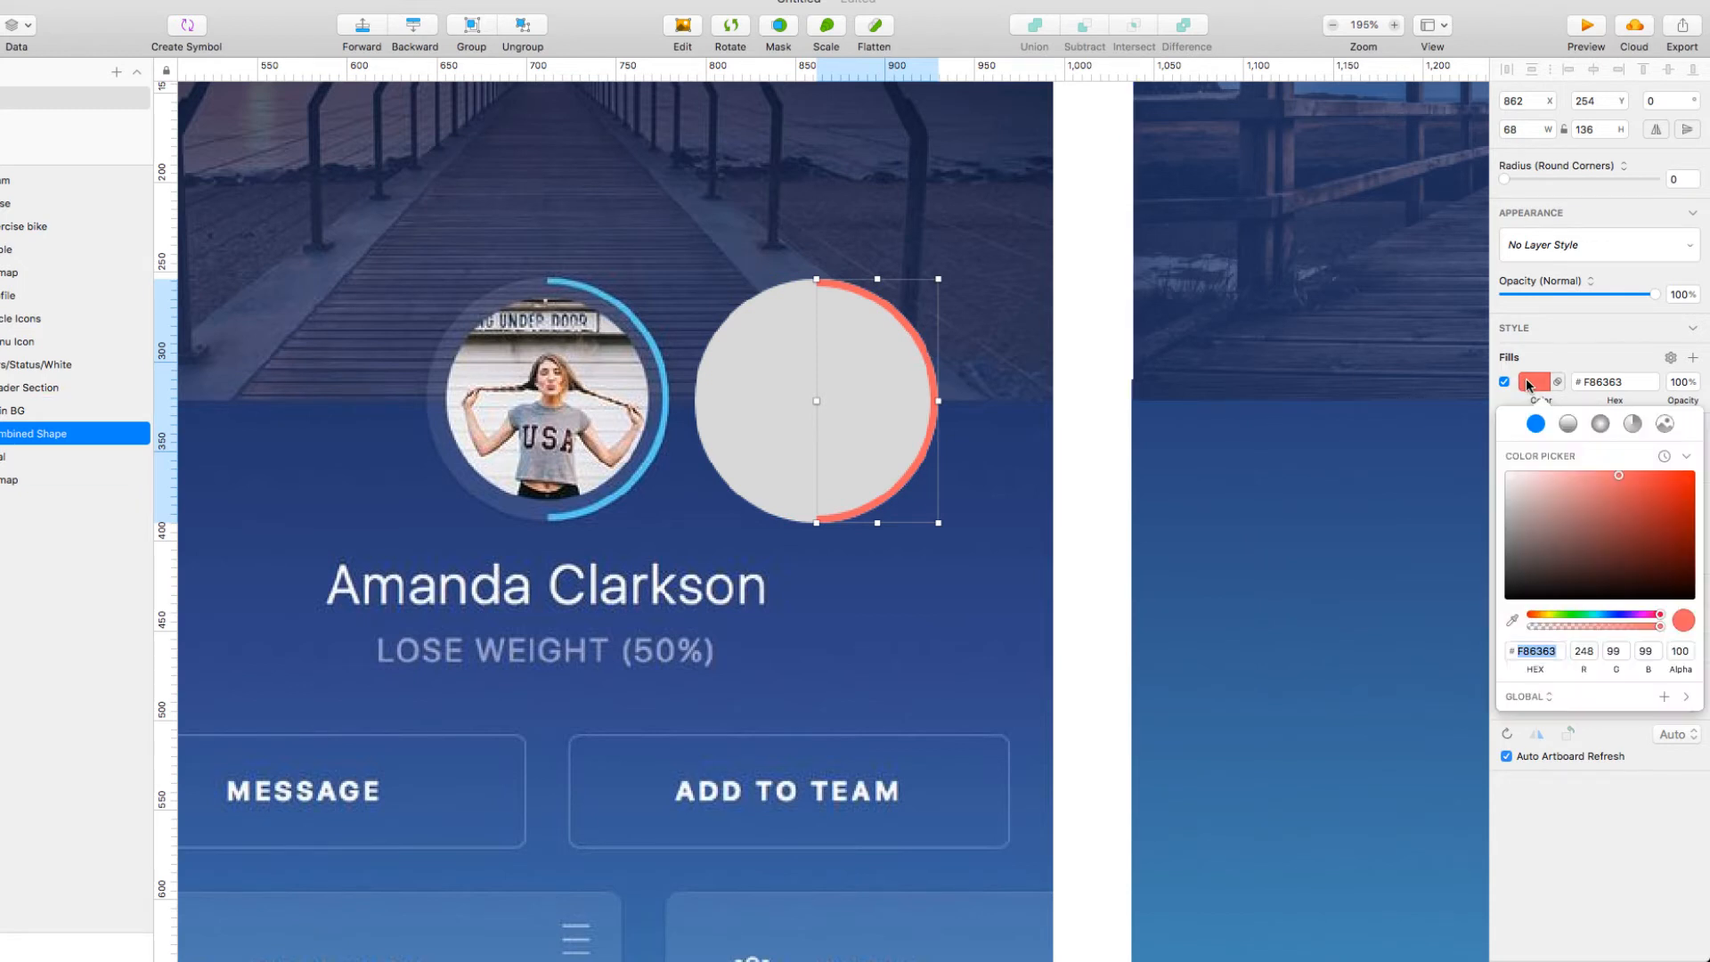
click(1511, 620)
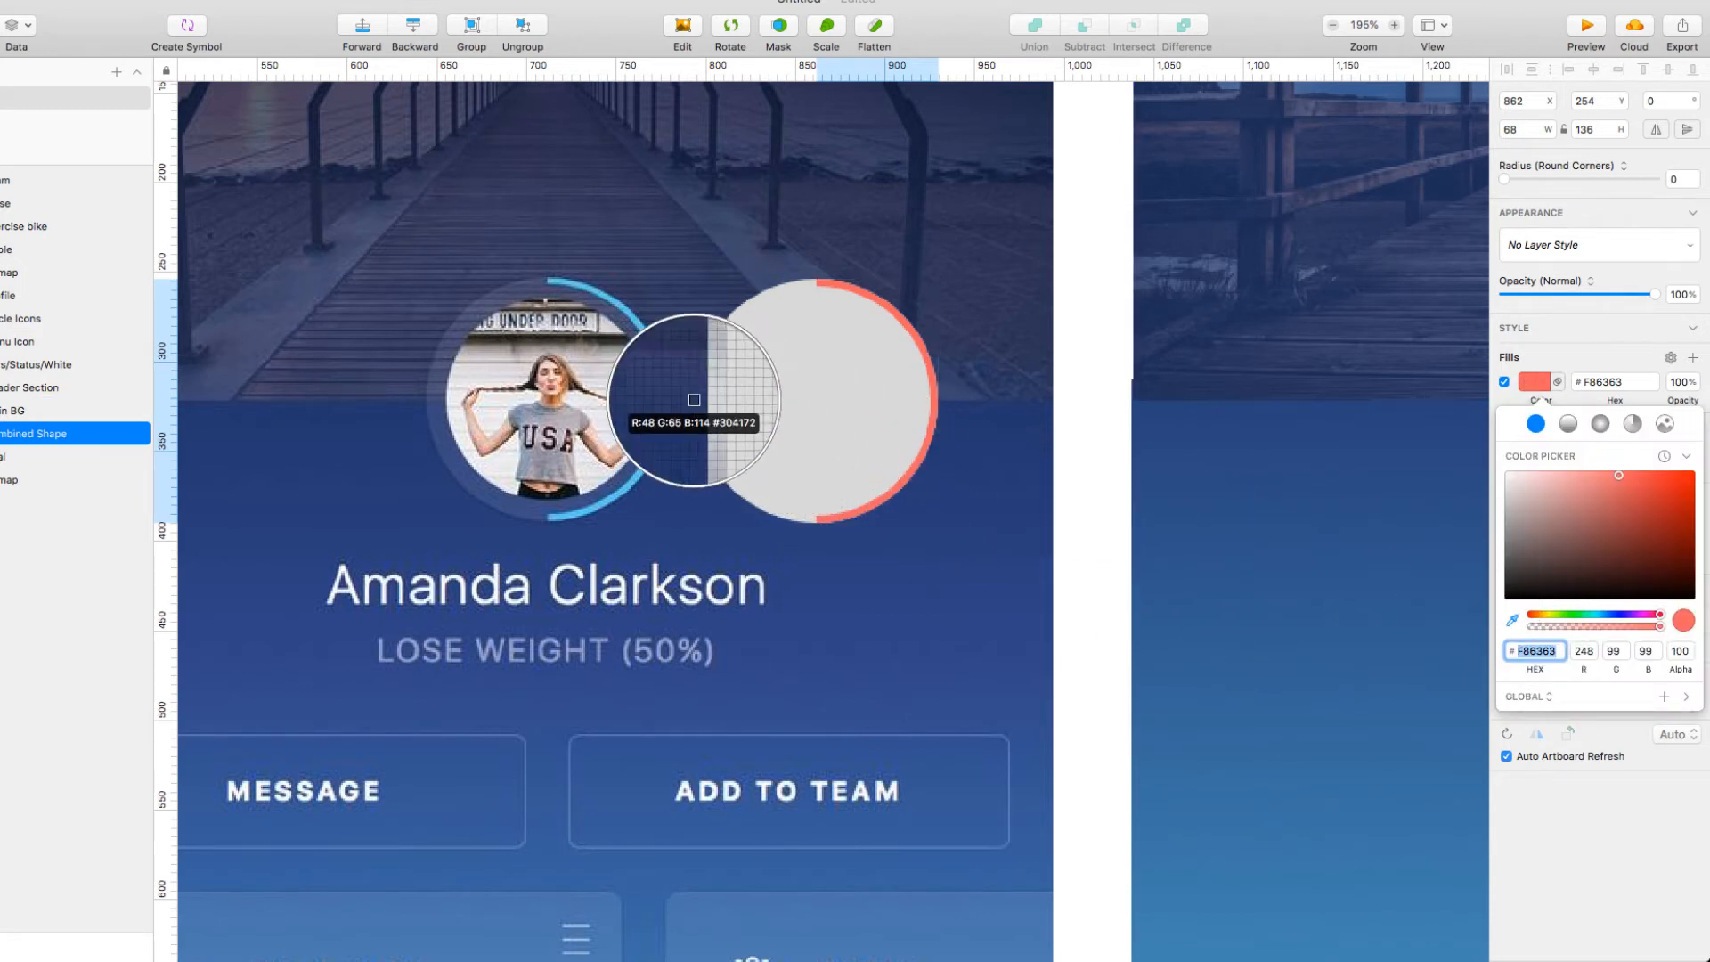
click(667, 390)
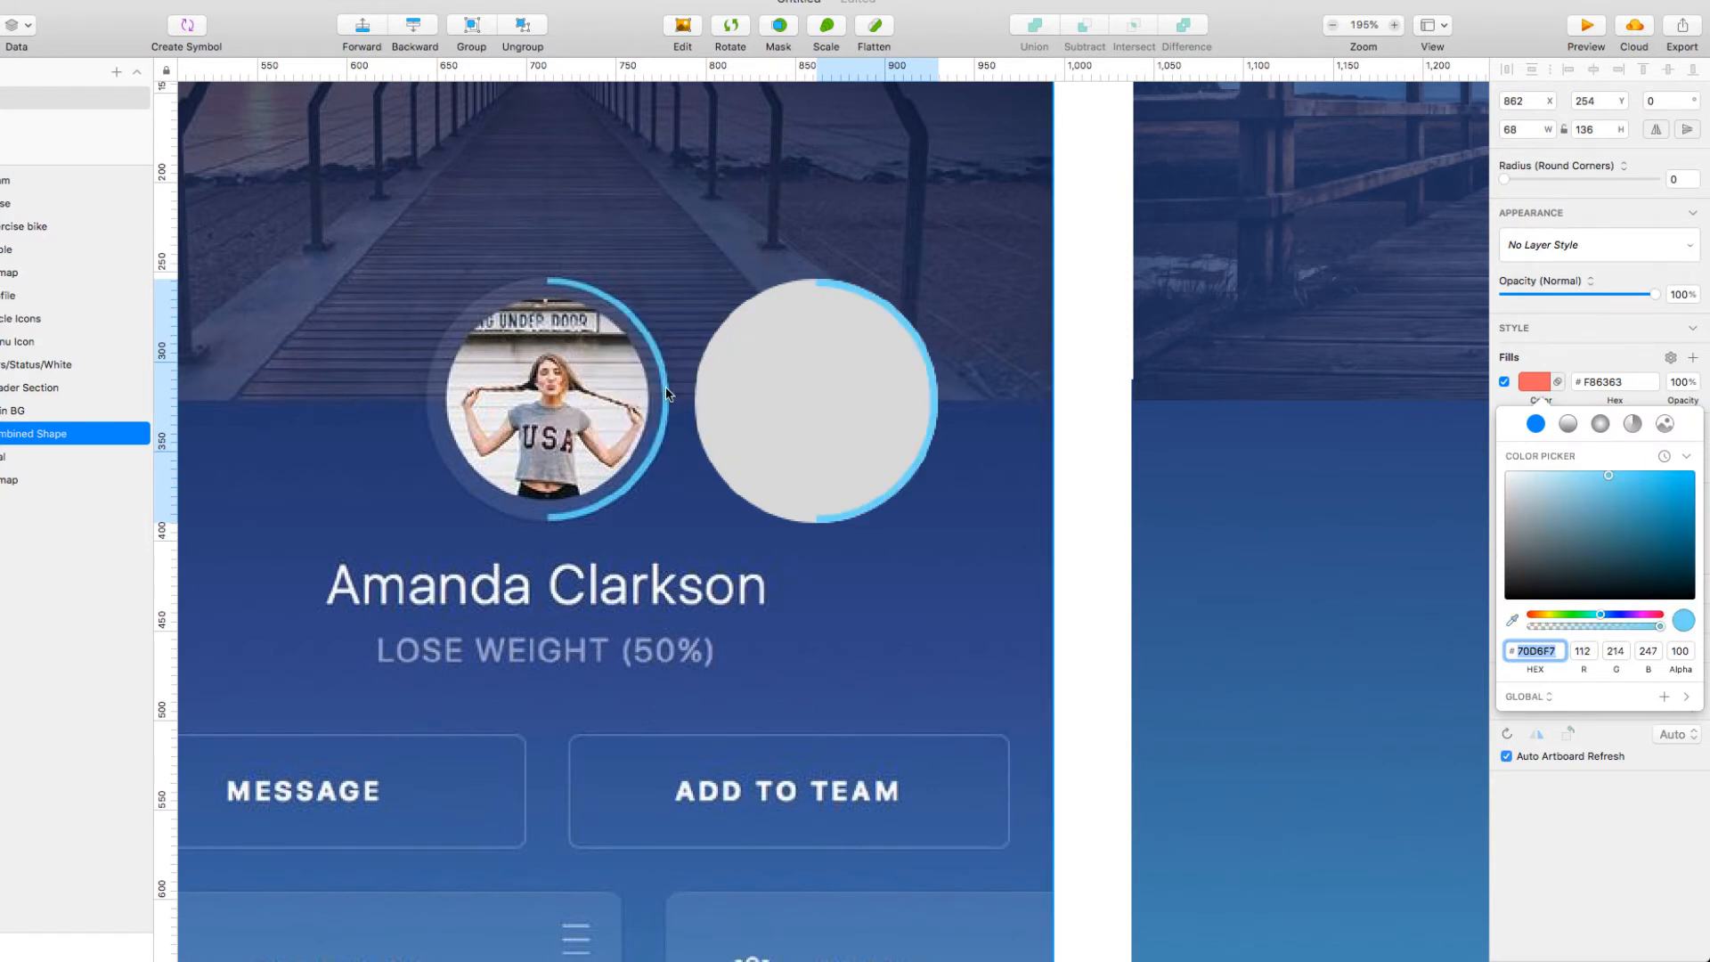
- Fill the grey backing circle with dark blue 2A427C sampled from the reference background and lower its opacity to 44%
click(757, 305)
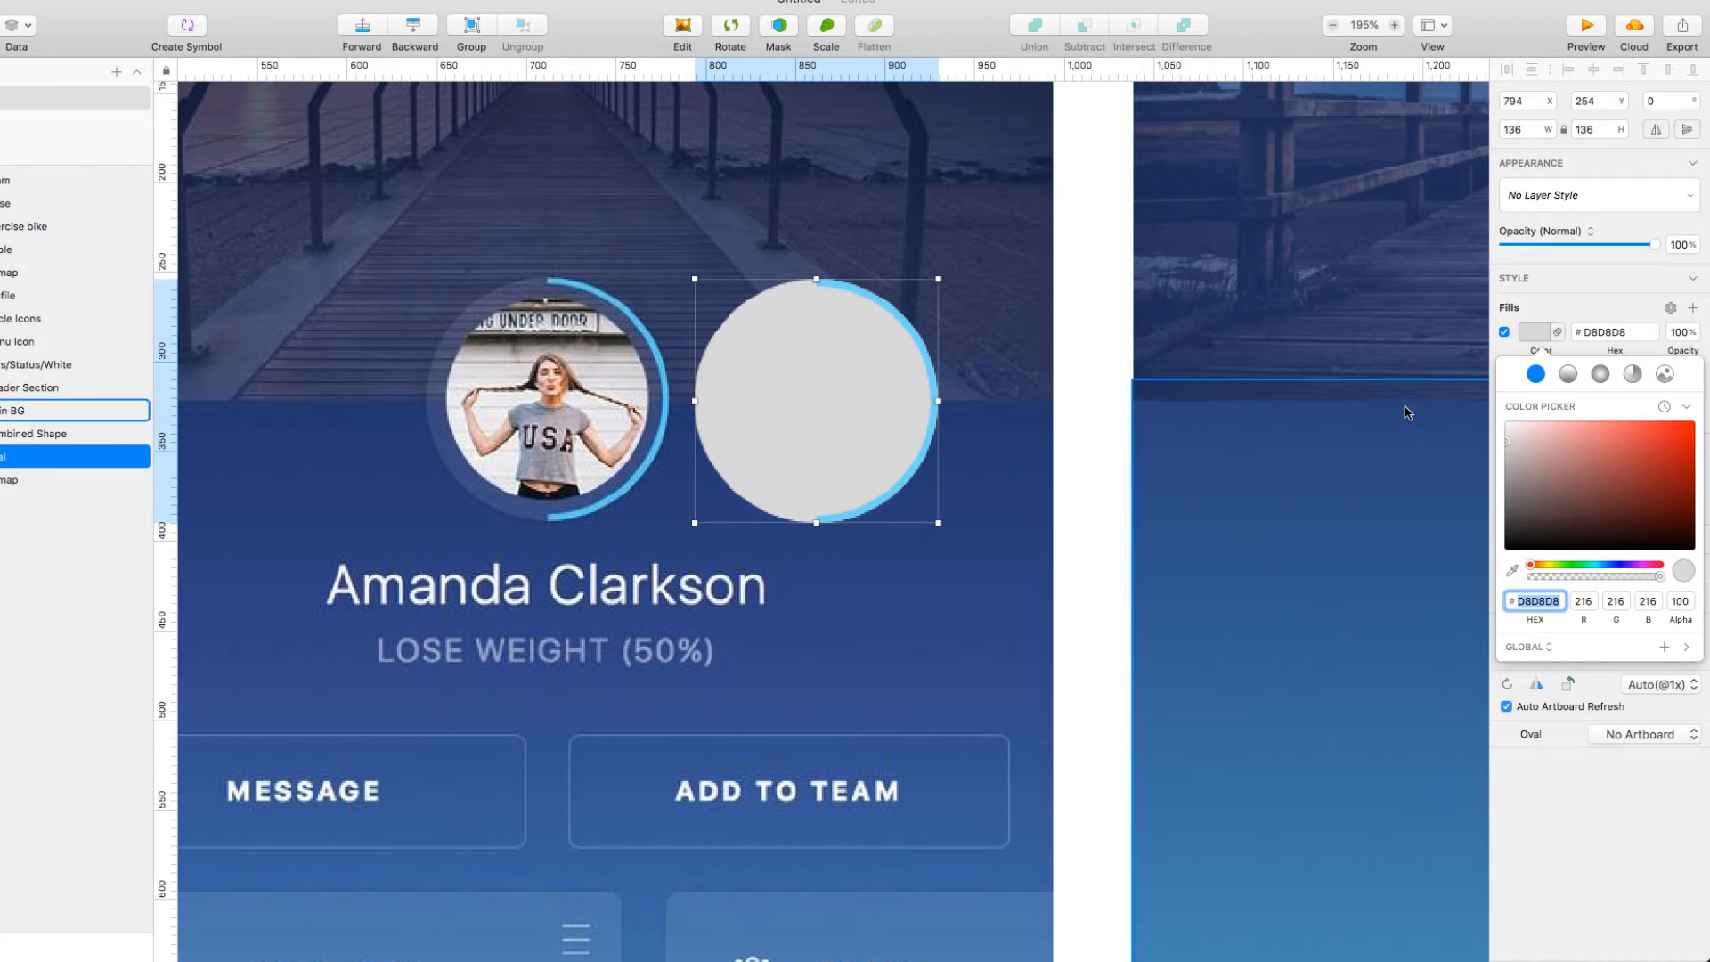
click(1511, 570)
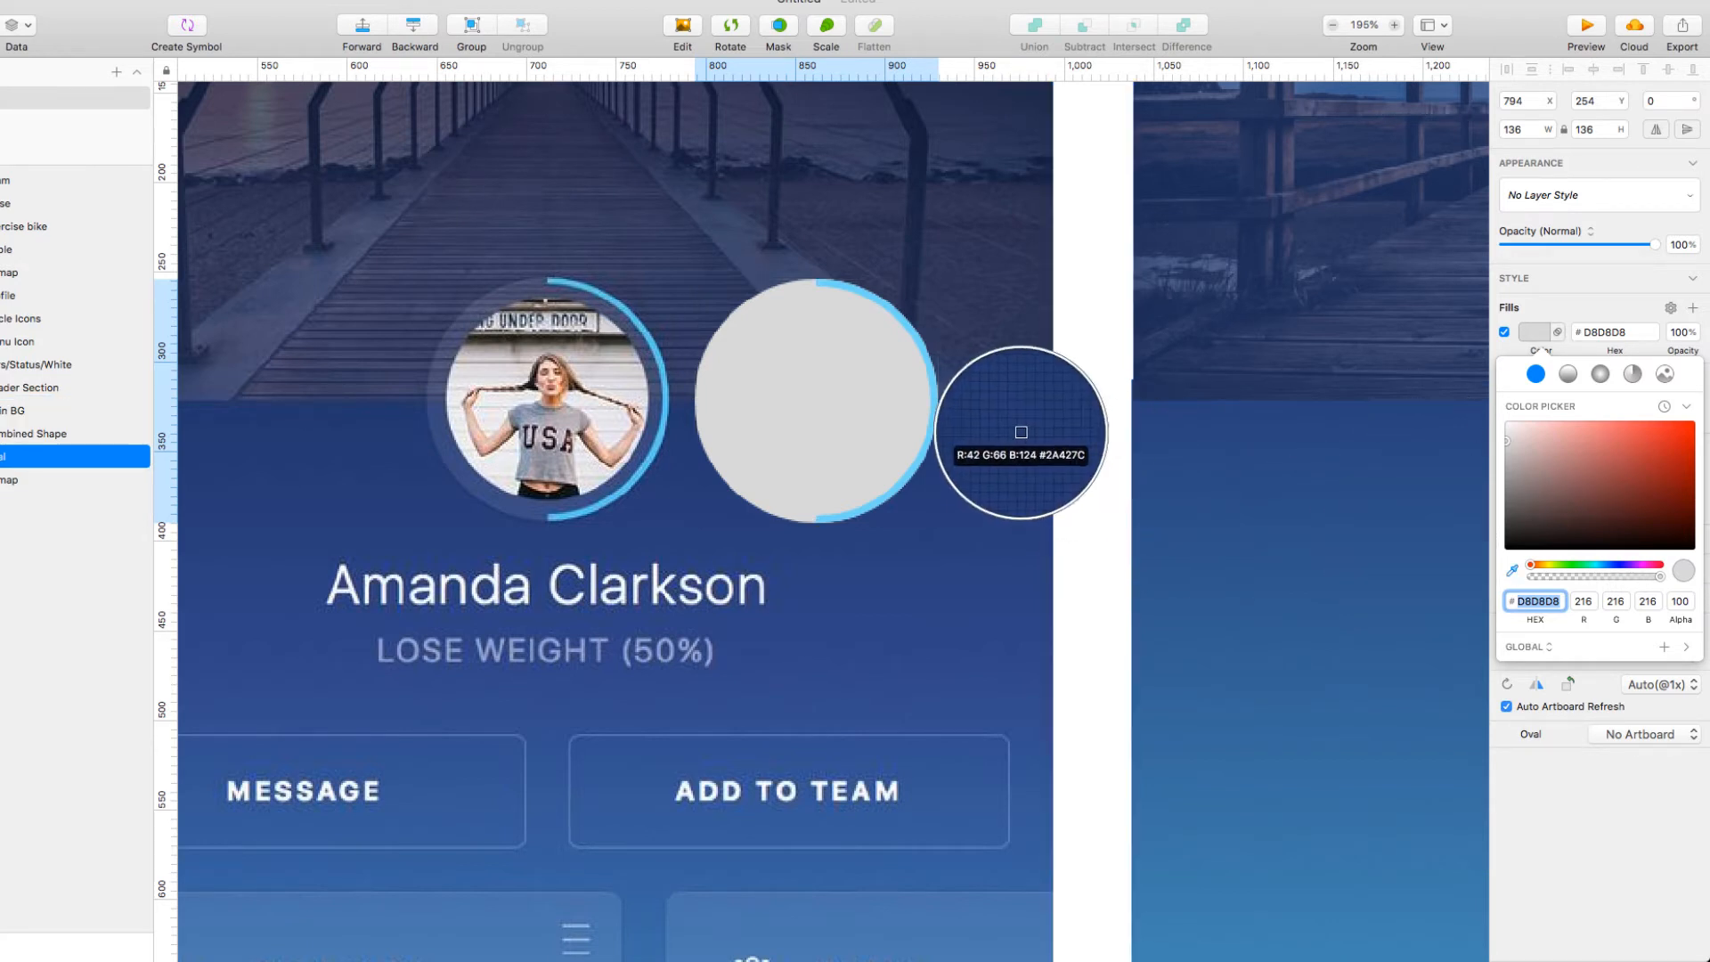
click(1019, 436)
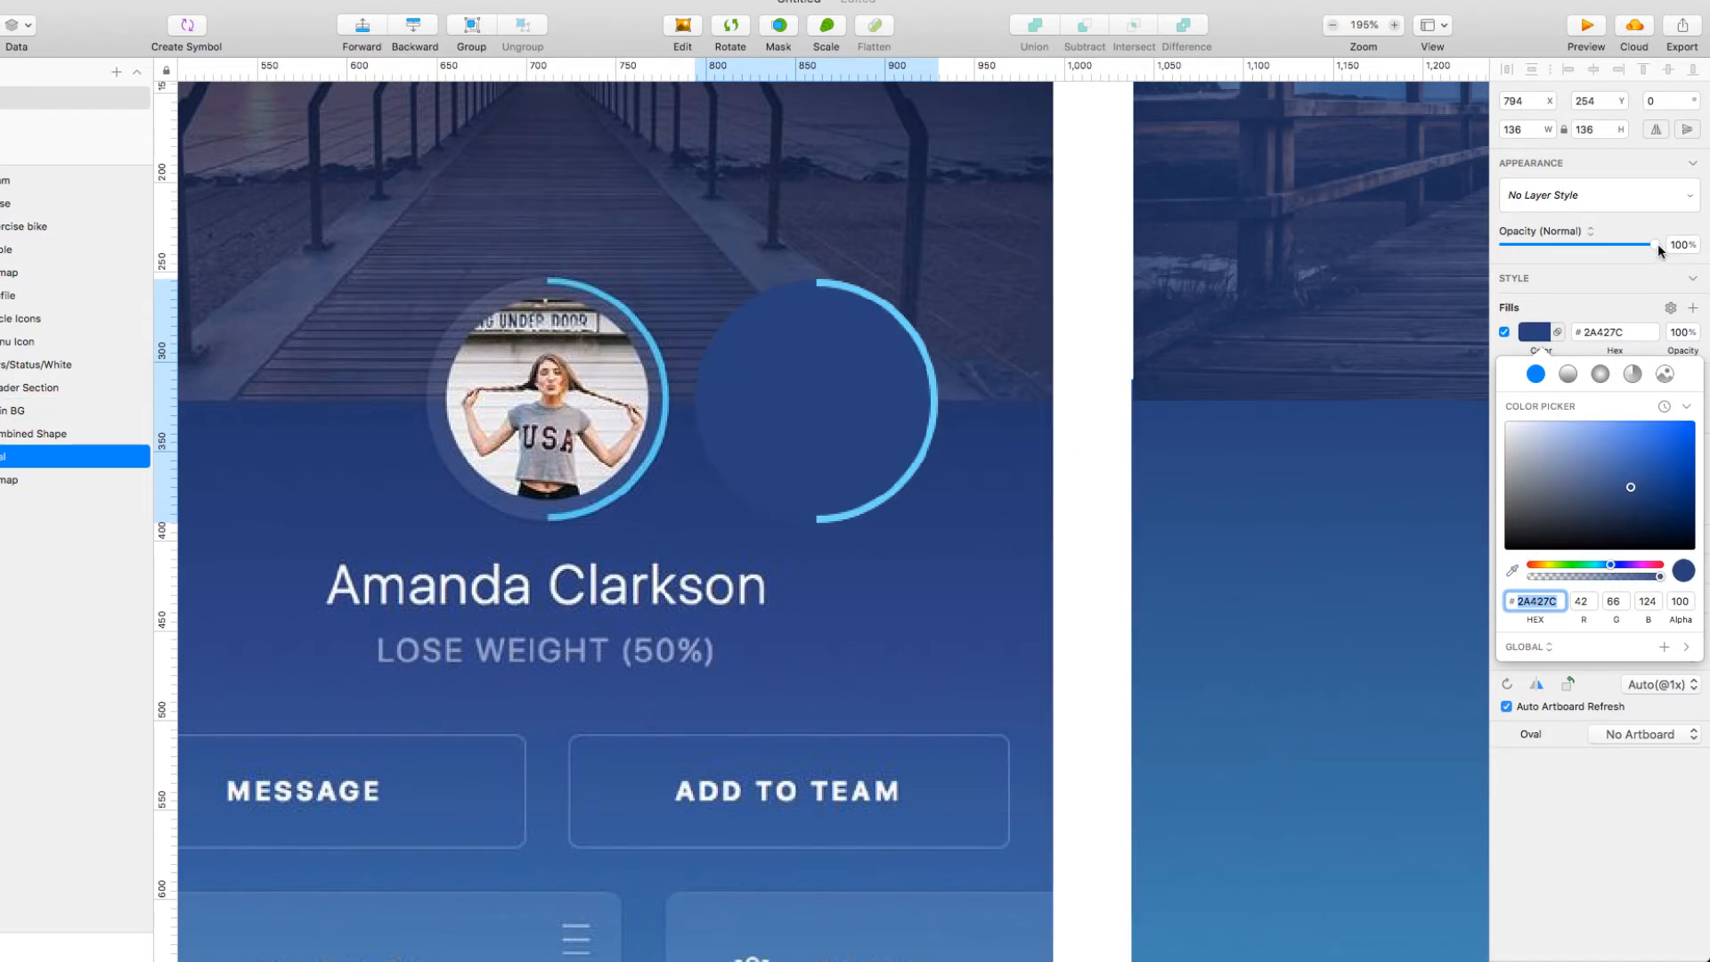
click(1558, 330)
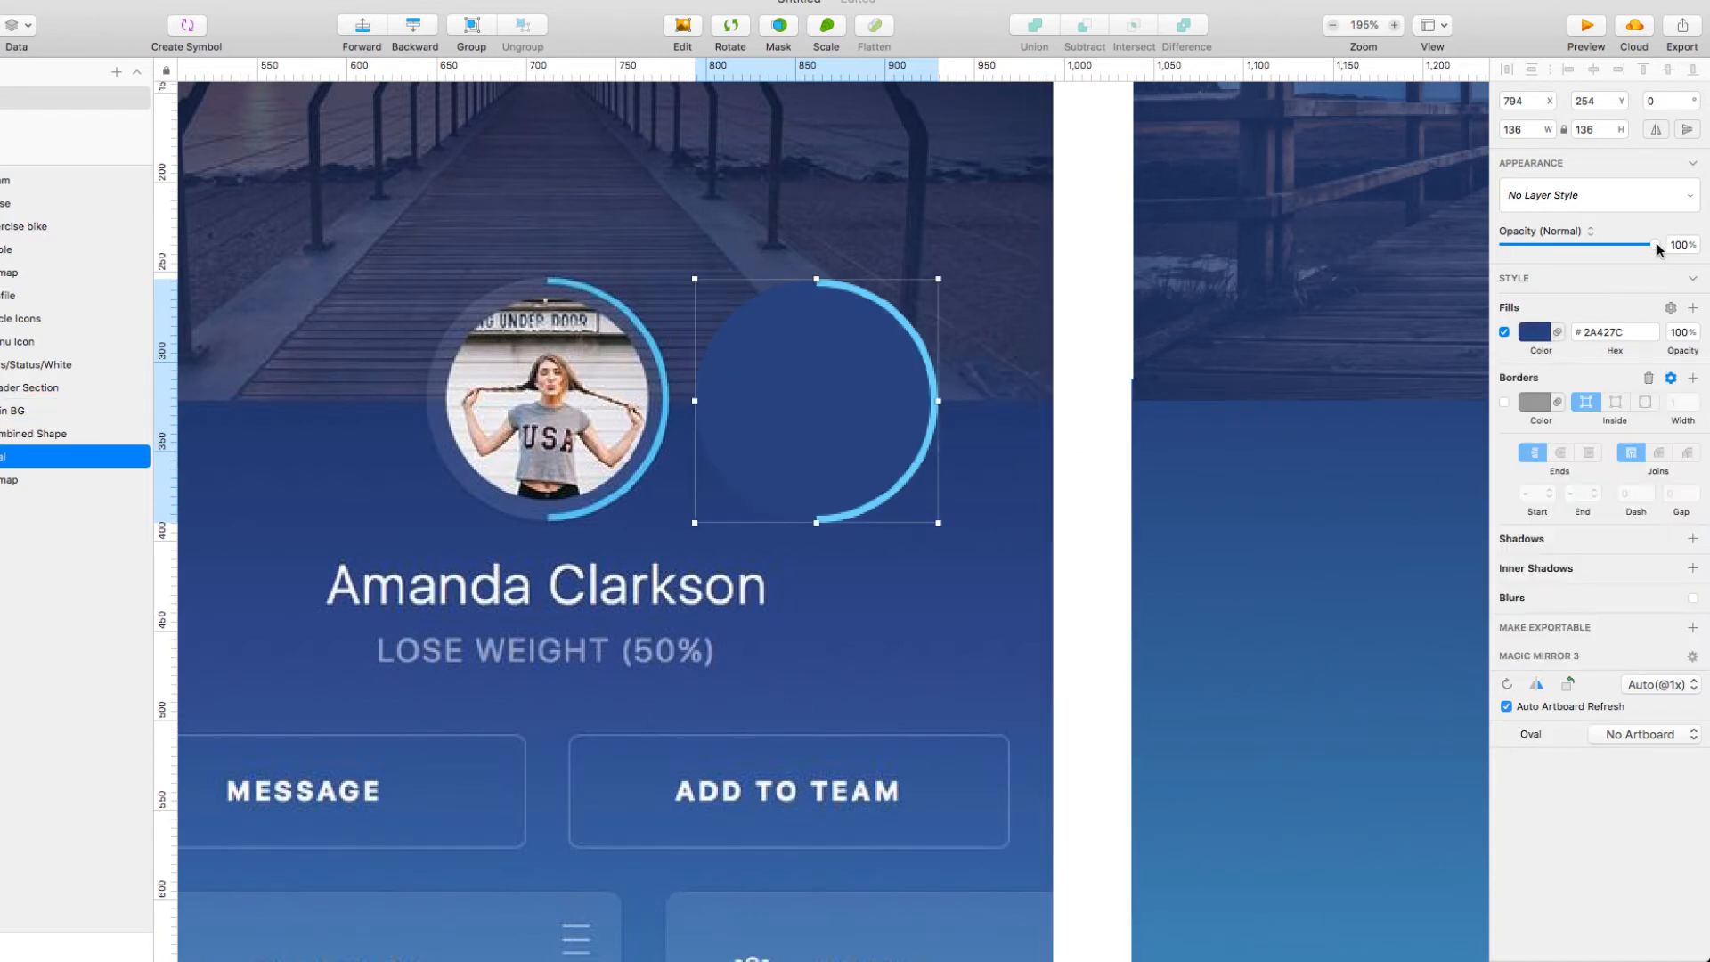
drag(1655, 245, 1620, 252)
mouse_move(1584, 252)
mouse_down()
mouse_move(1540, 250)
mouse_move(1570, 250)
mouse_up()
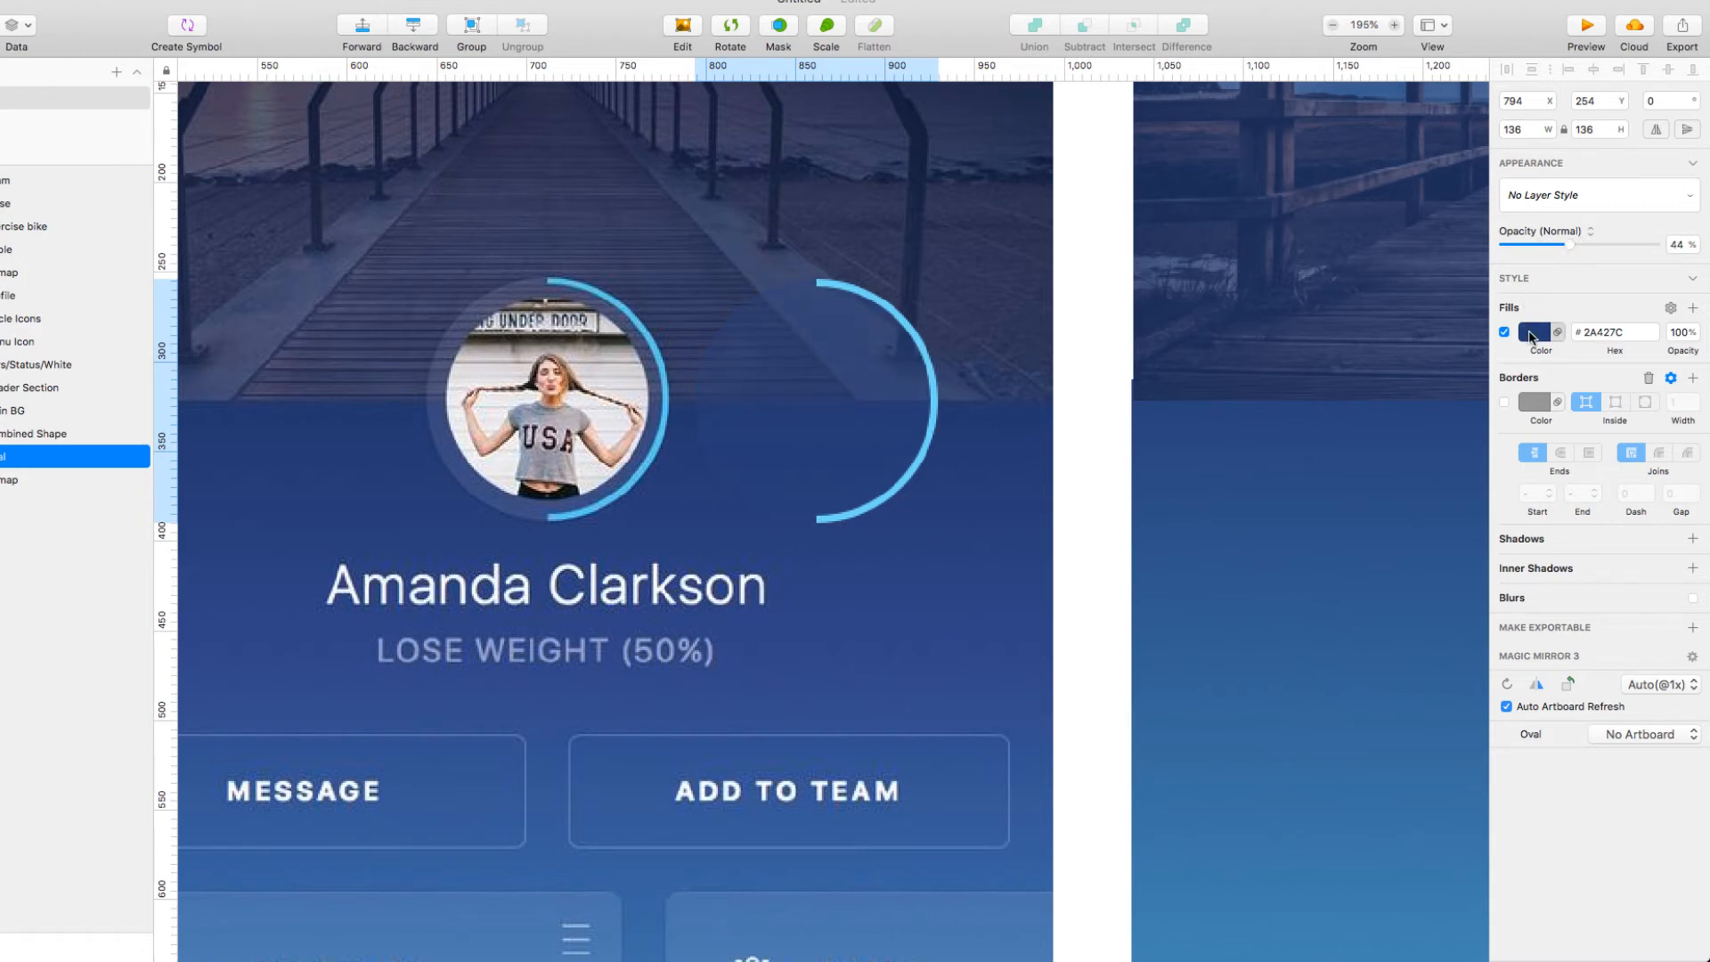
- Change the backing circle's fill to muted blue 5169A1, reduce its opacity to about 19%, and deselect it
click(1529, 334)
drag(1511, 489, 1493, 494)
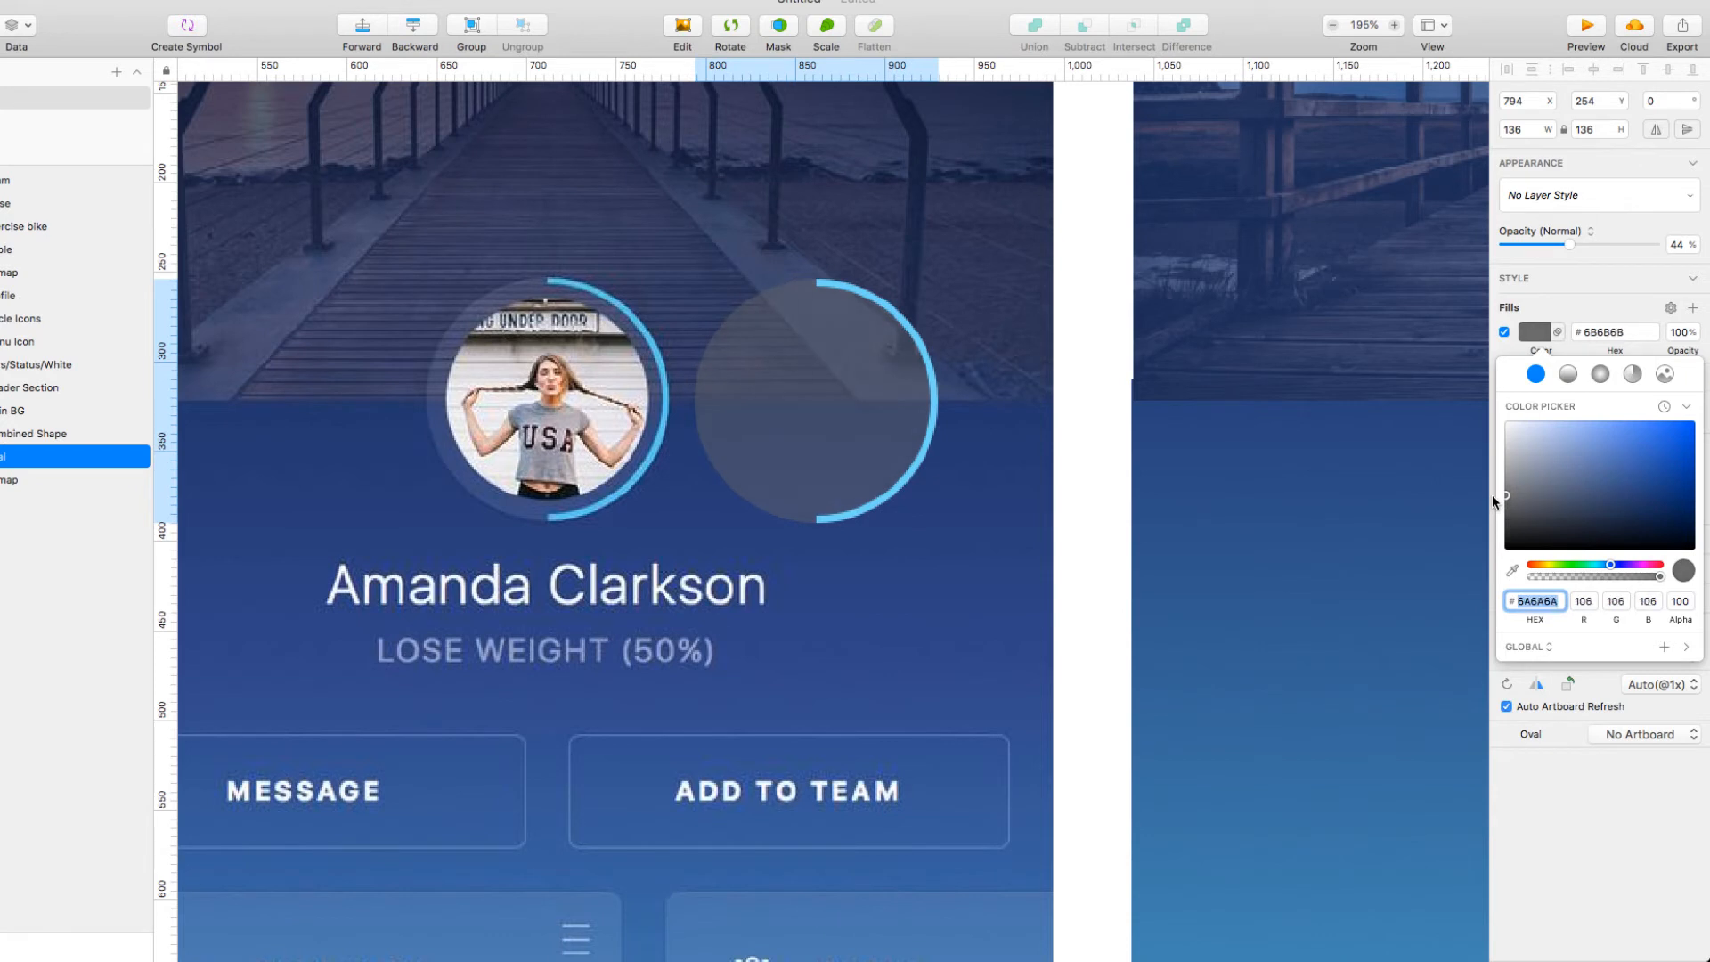
drag(1571, 249, 1529, 244)
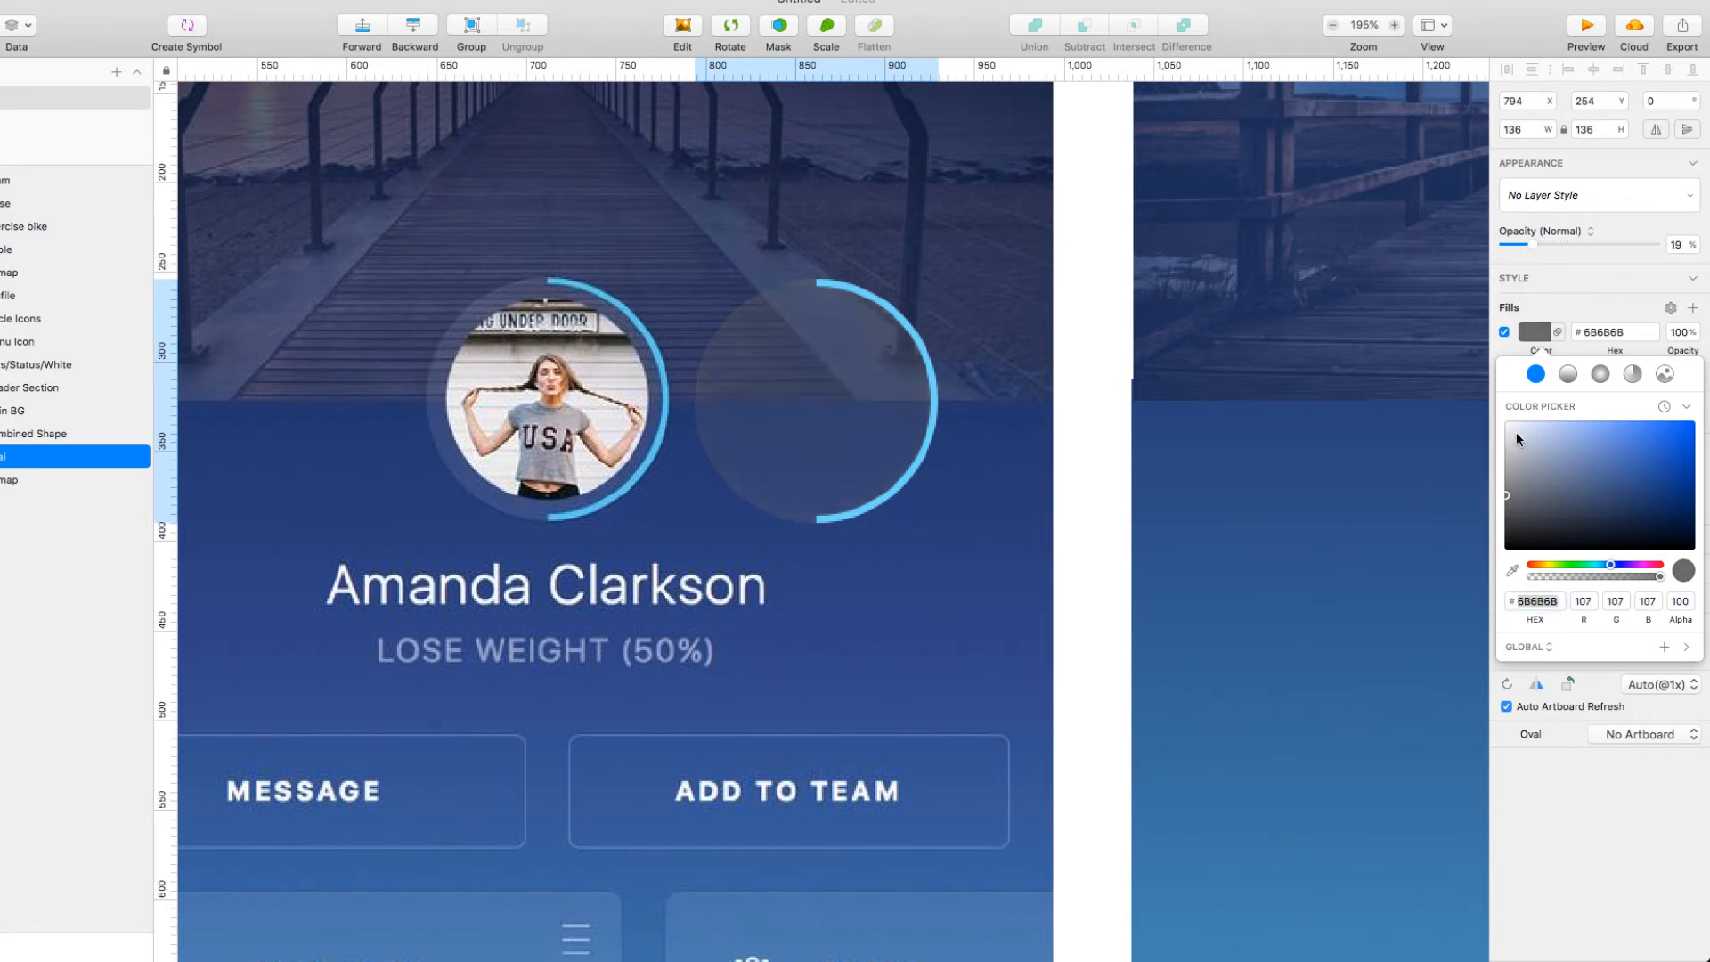
drag(1511, 499, 1599, 471)
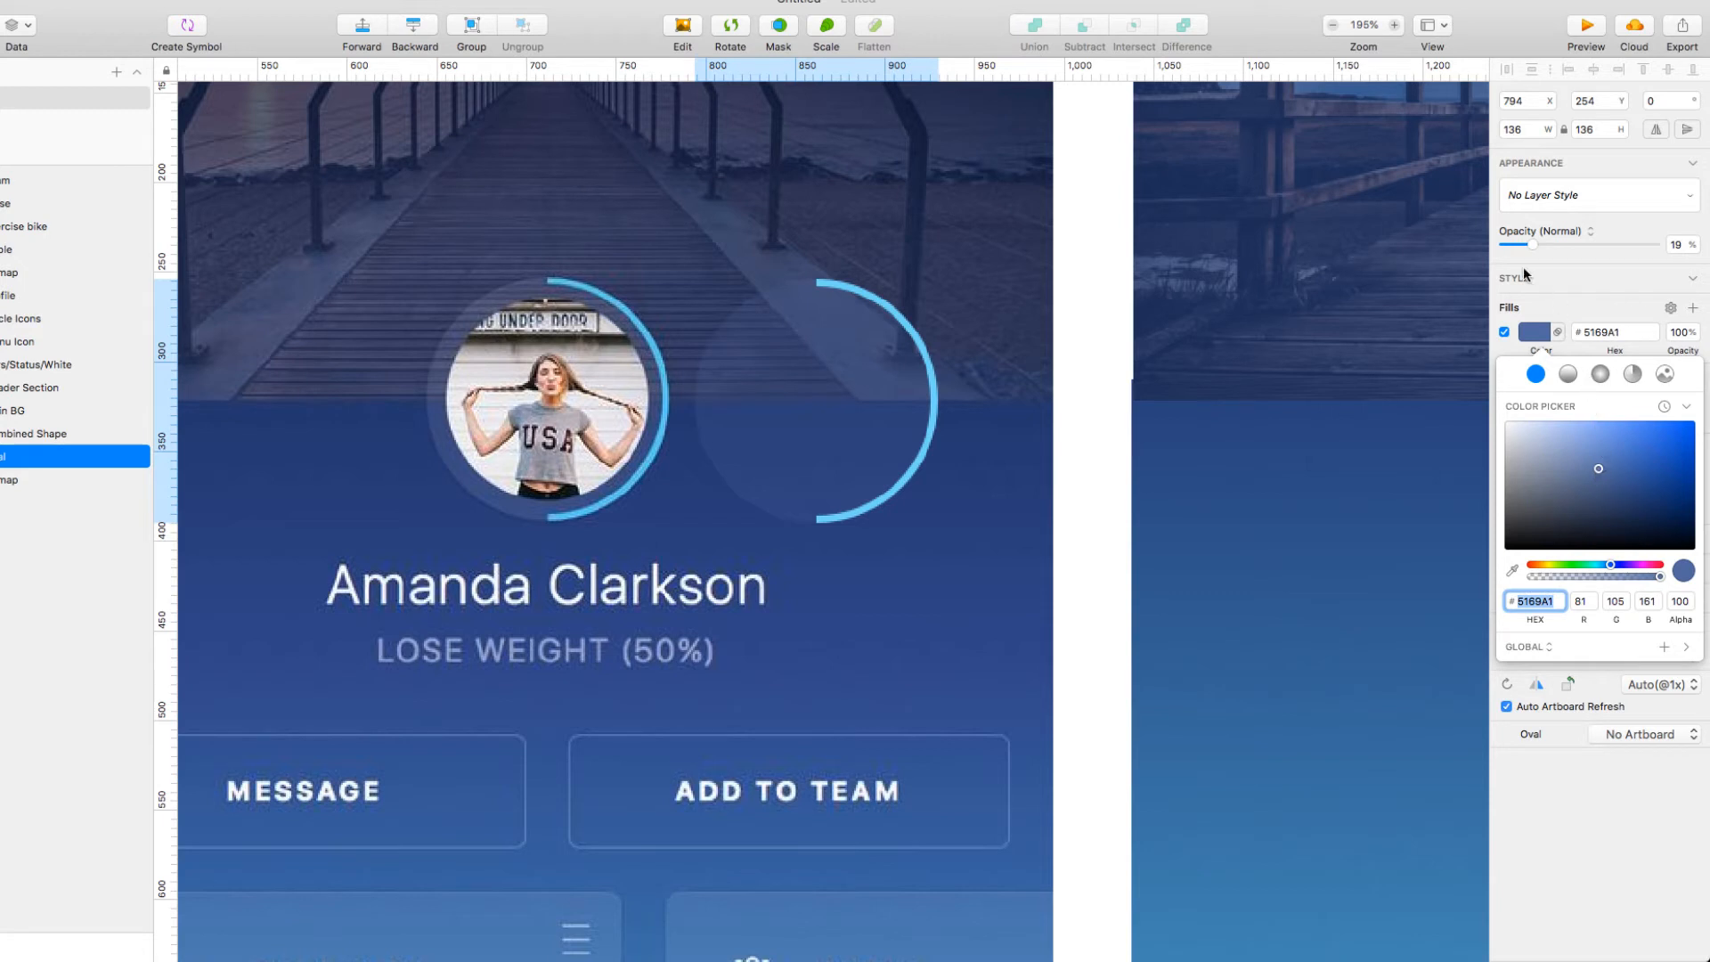
drag(1533, 252, 1538, 249)
click(868, 234)
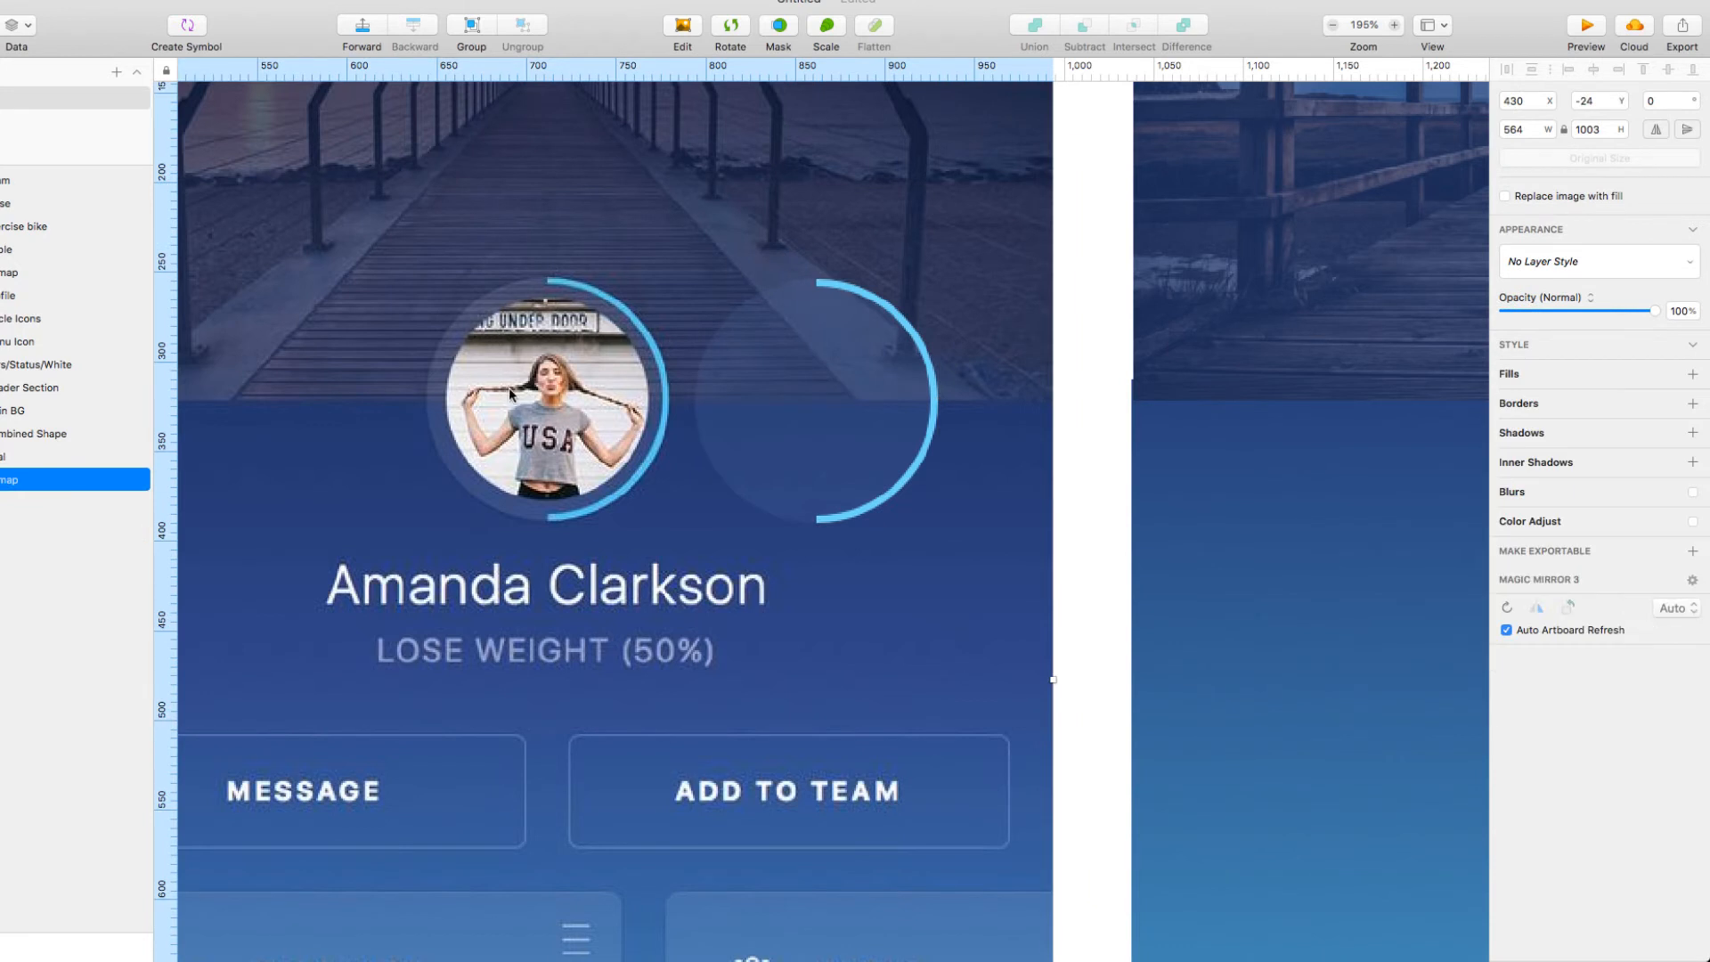
- Draw a 110 × 110 circle over the reference's profile photo and move it to the centre of the half ring
key(o)
drag(548, 389, 596, 493)
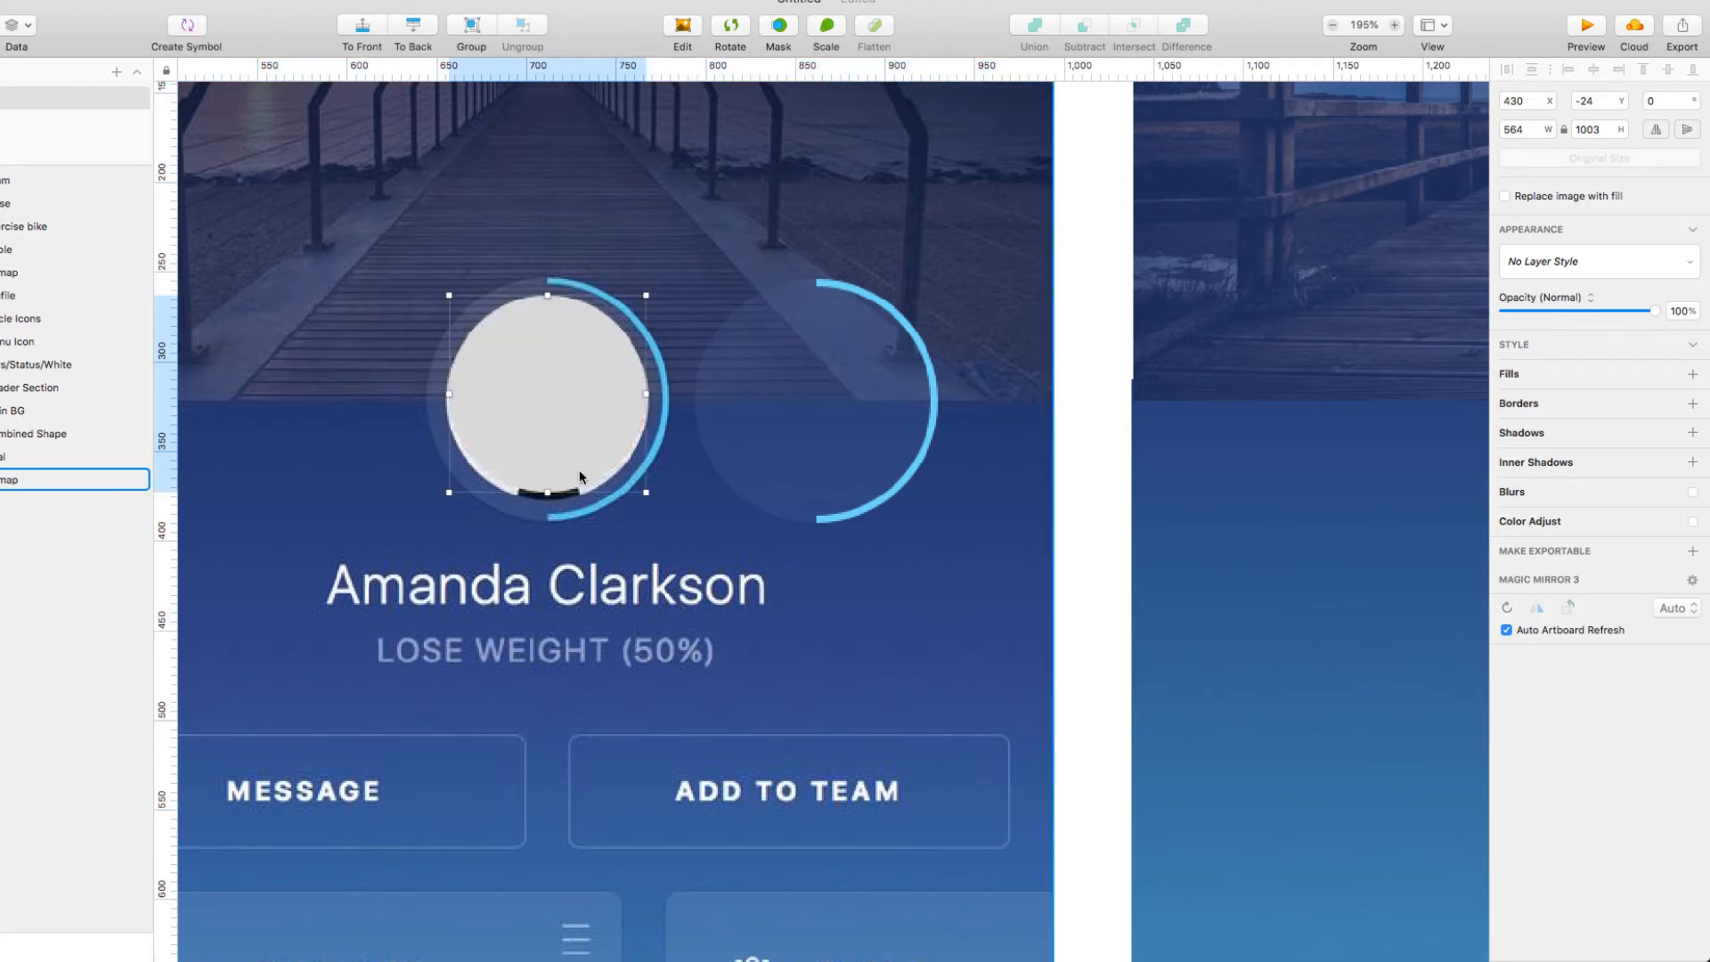
drag(563, 438, 810, 439)
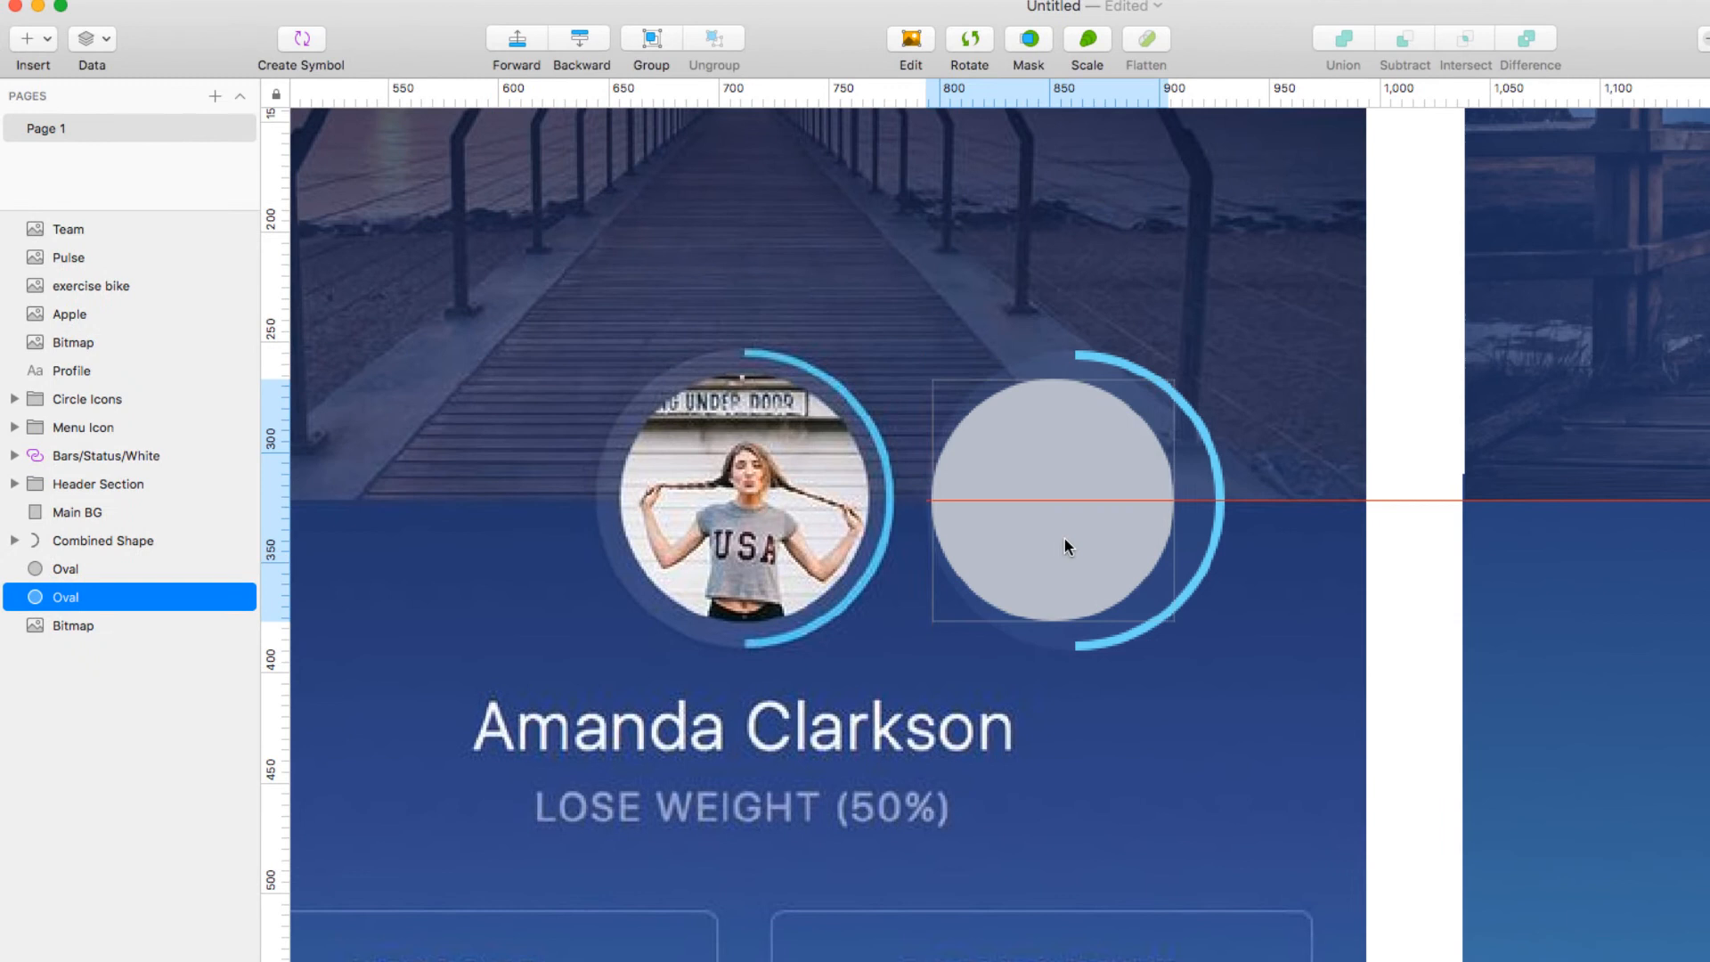
drag(1068, 546, 1076, 544)
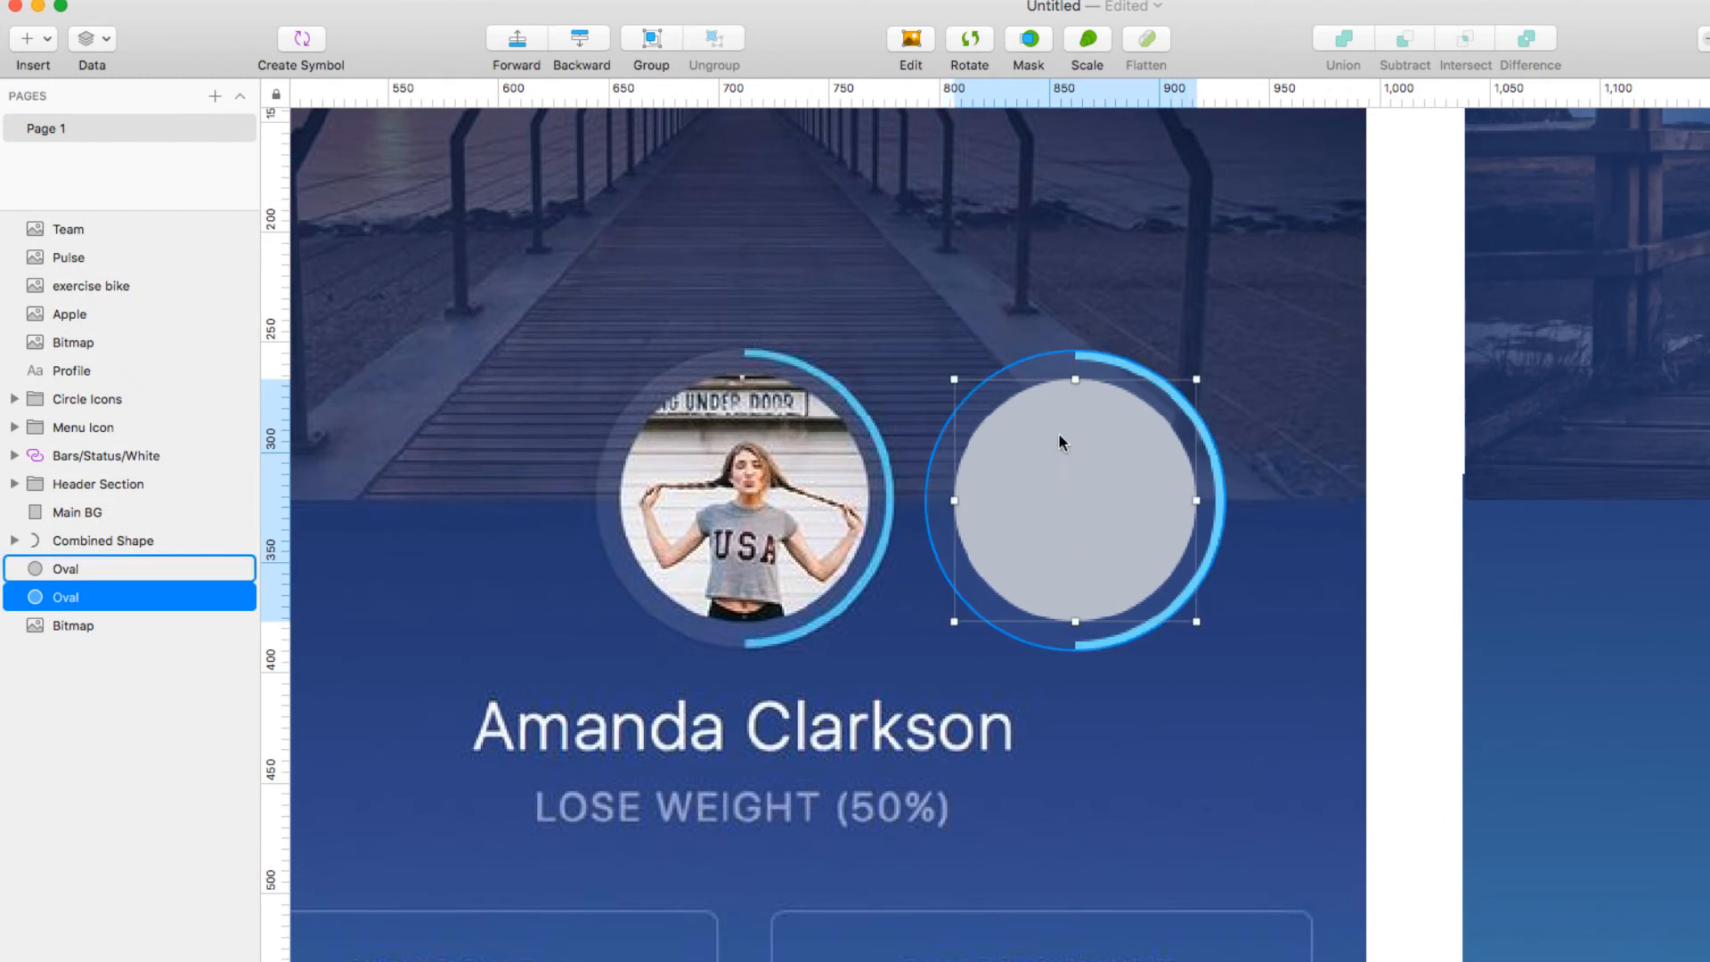
- Fill the inner circle with a Sketch Data portrait image displayed as Fit, and add the backing circle to the selection
click(98, 38)
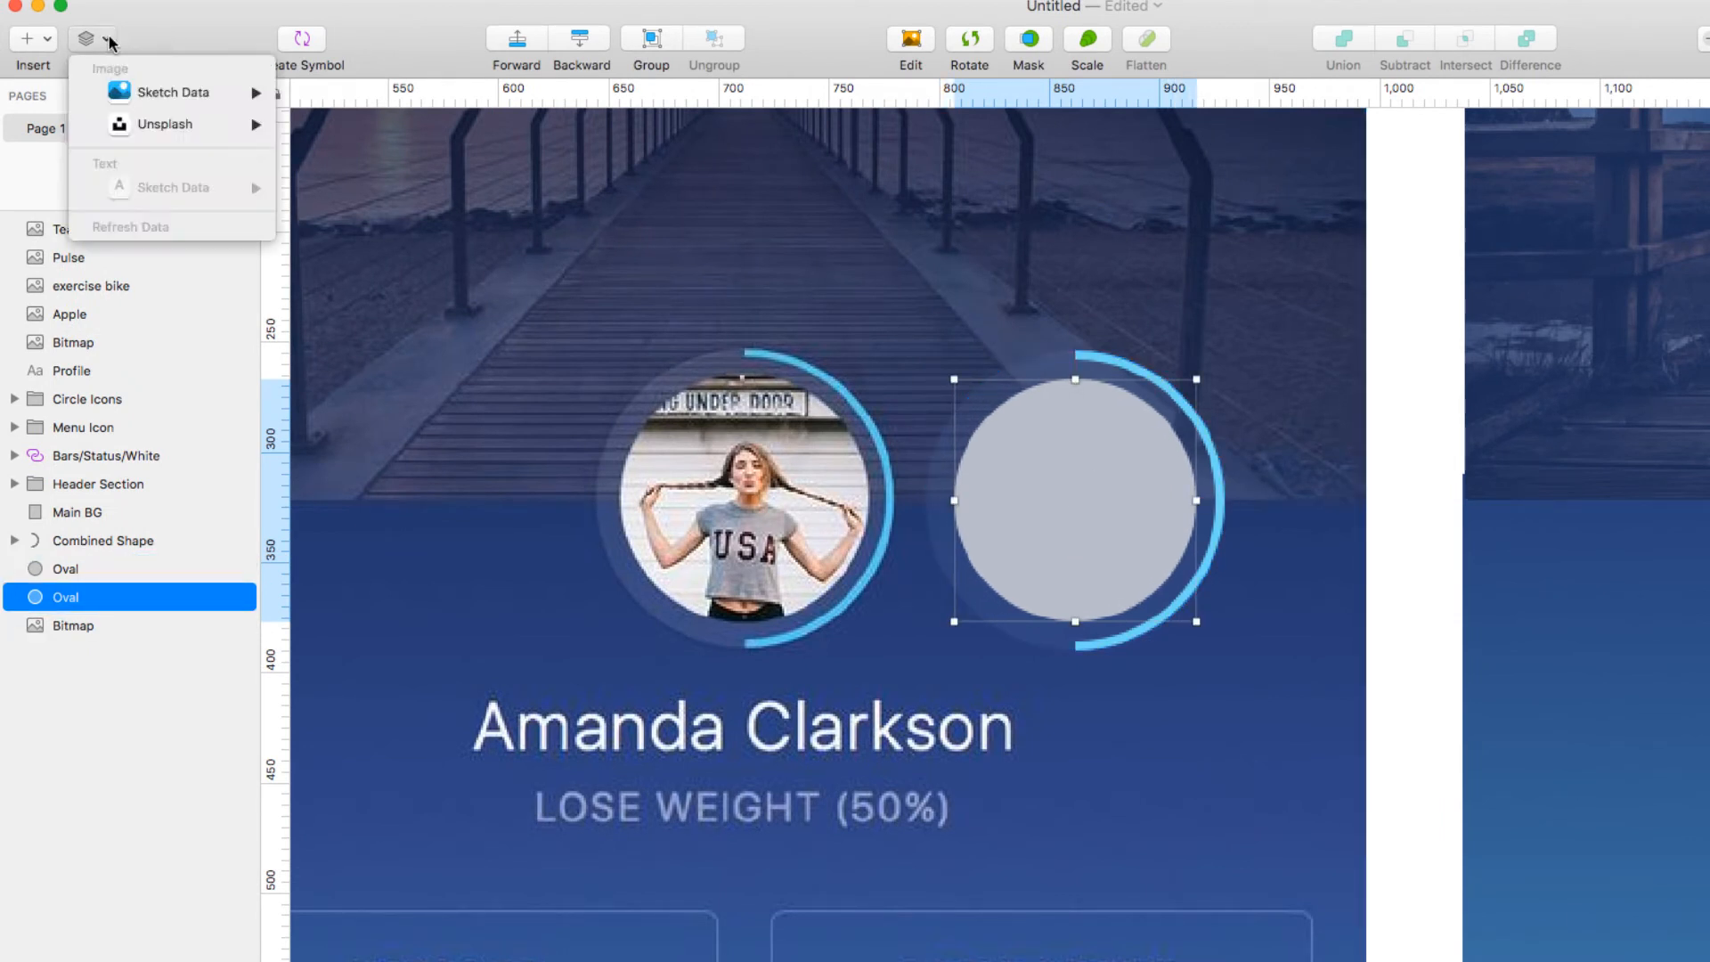
mouse_move(140, 91)
click(321, 92)
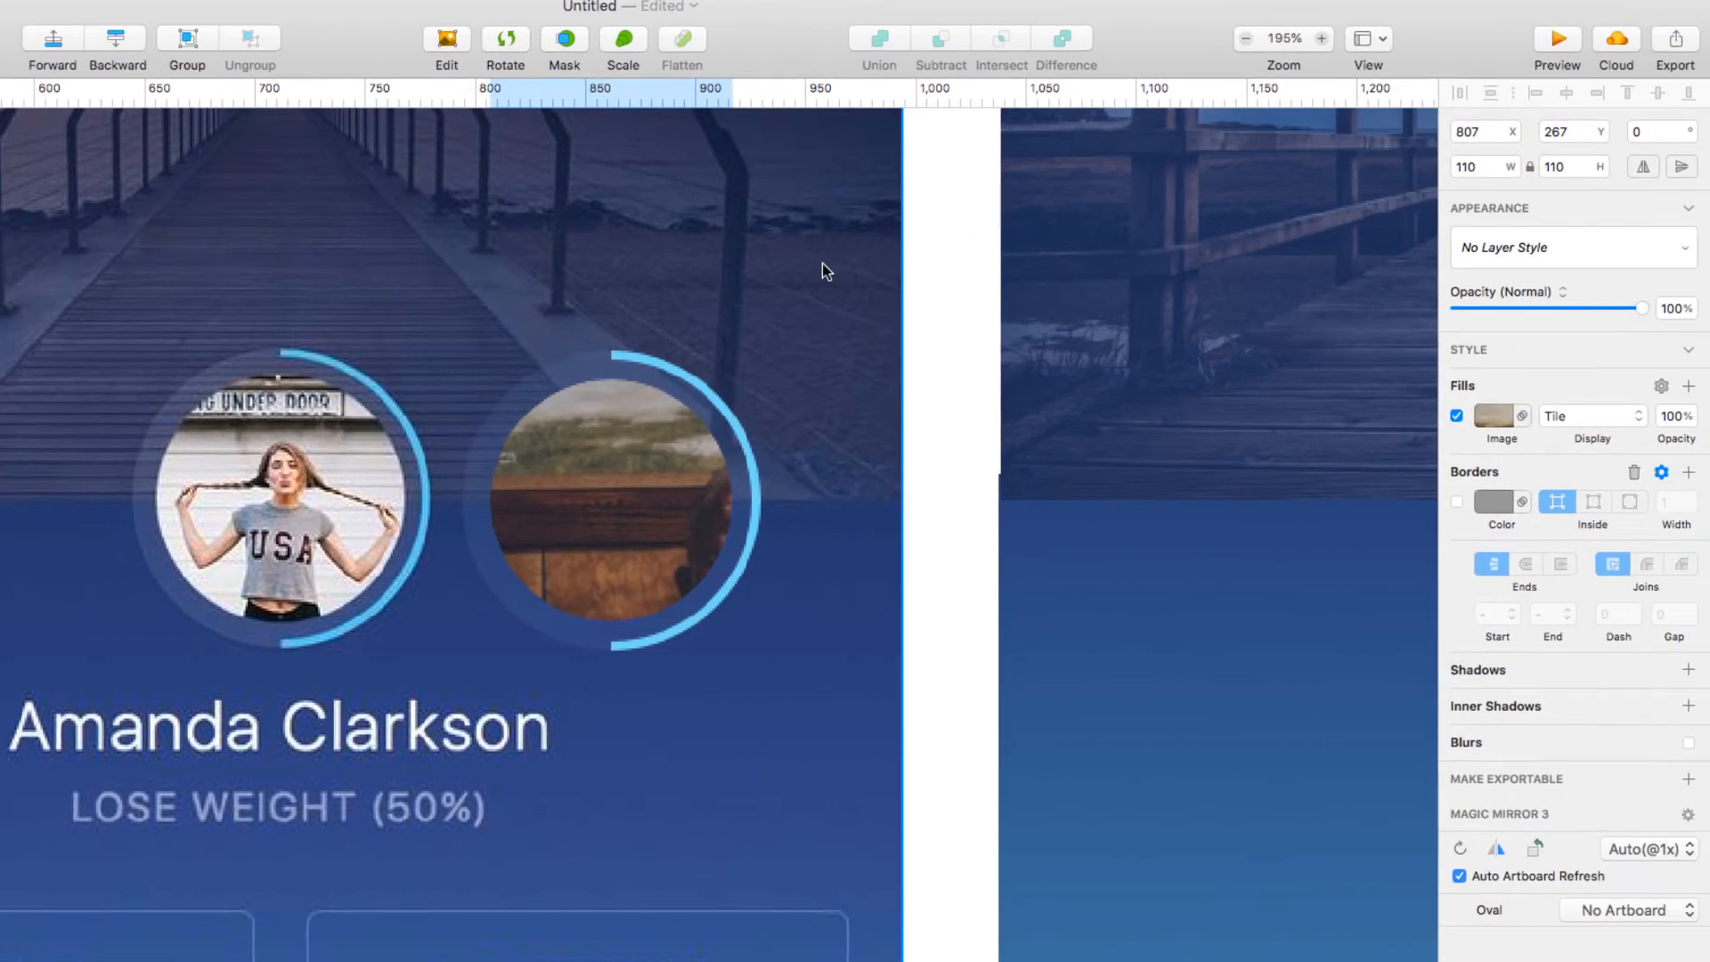
click(1578, 413)
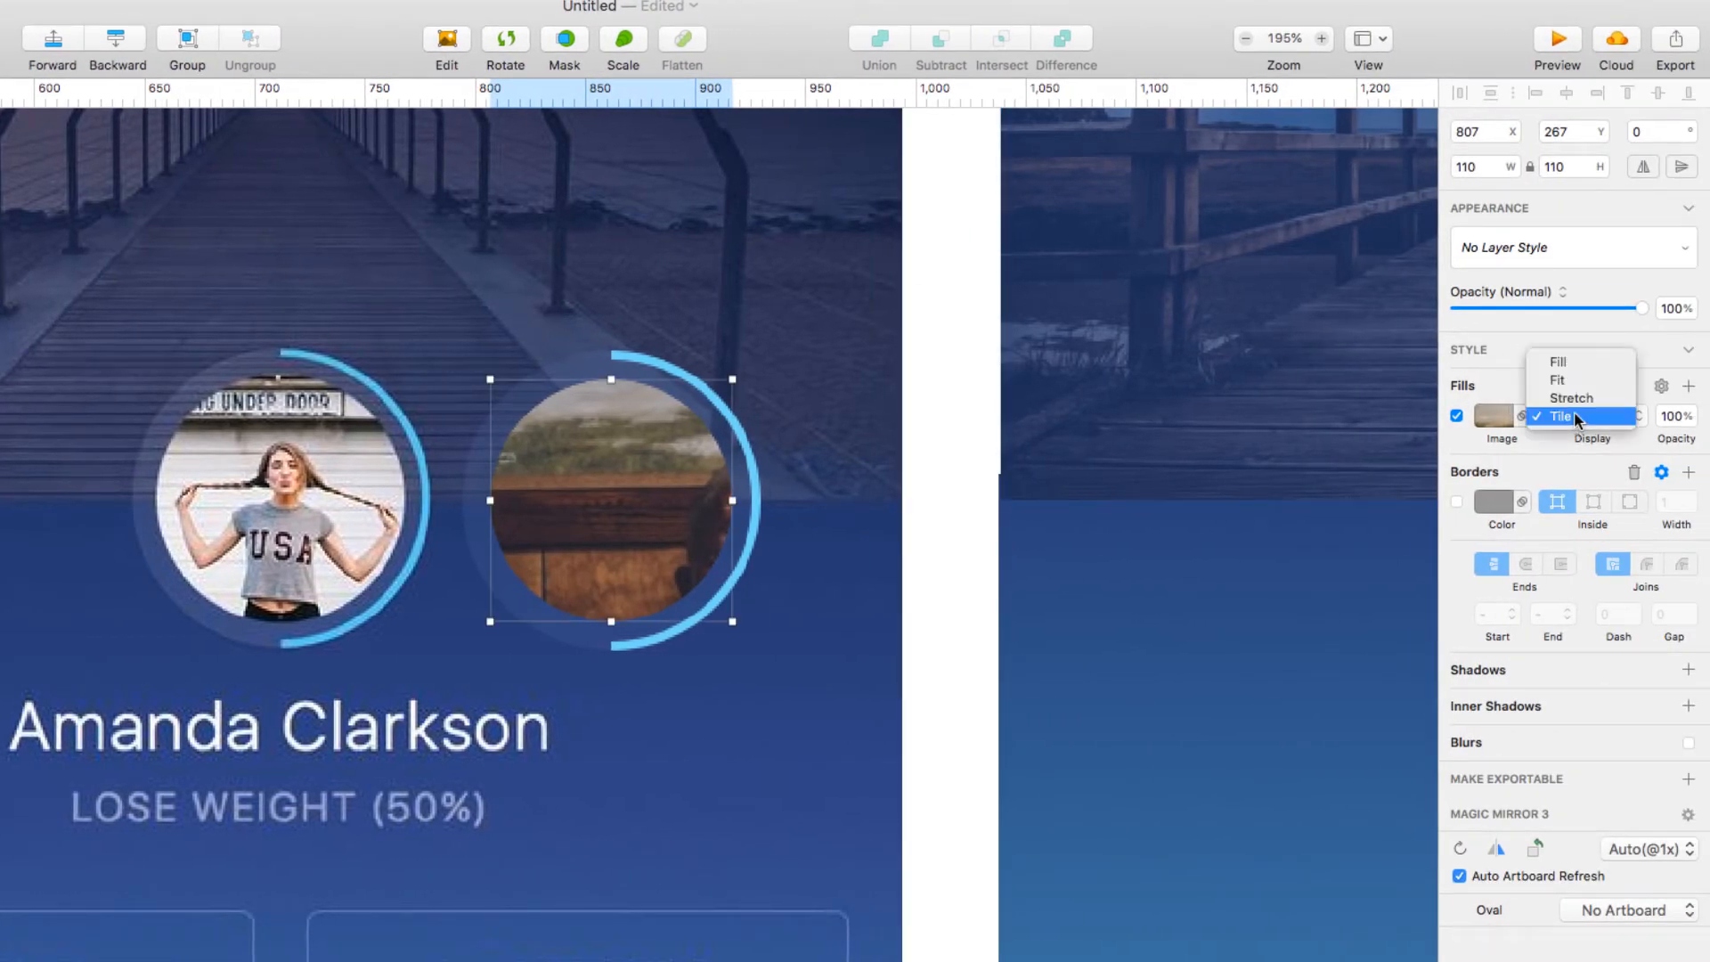
click(1567, 380)
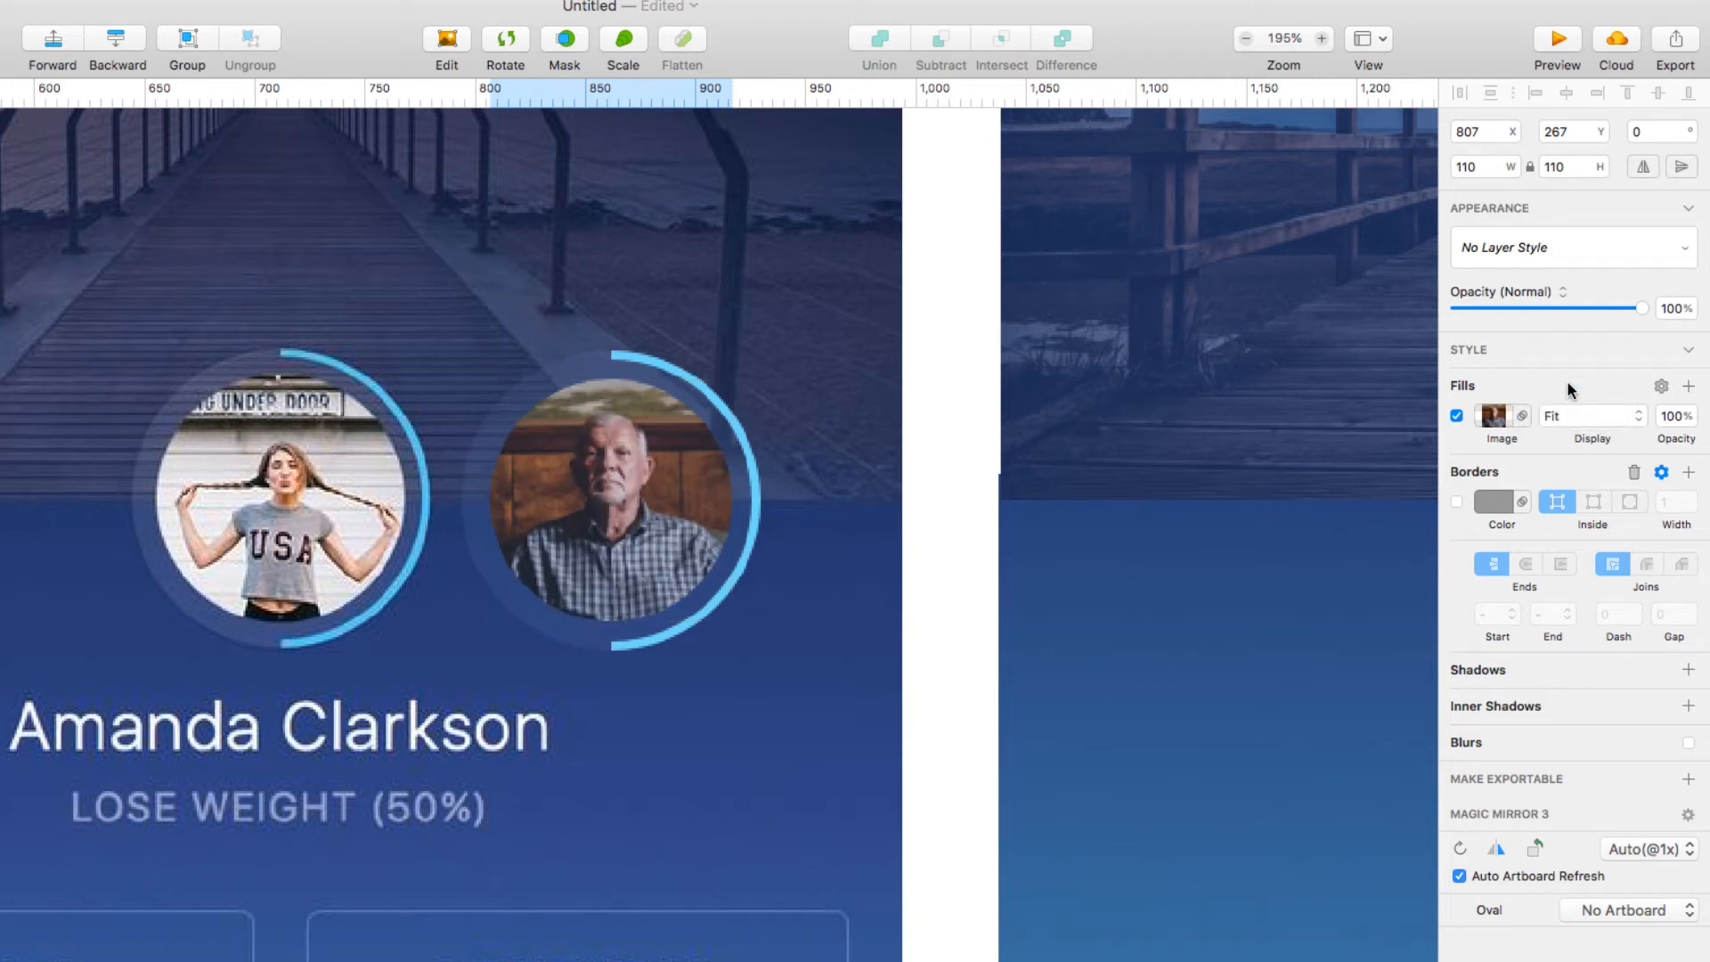
shift+click(576, 372)
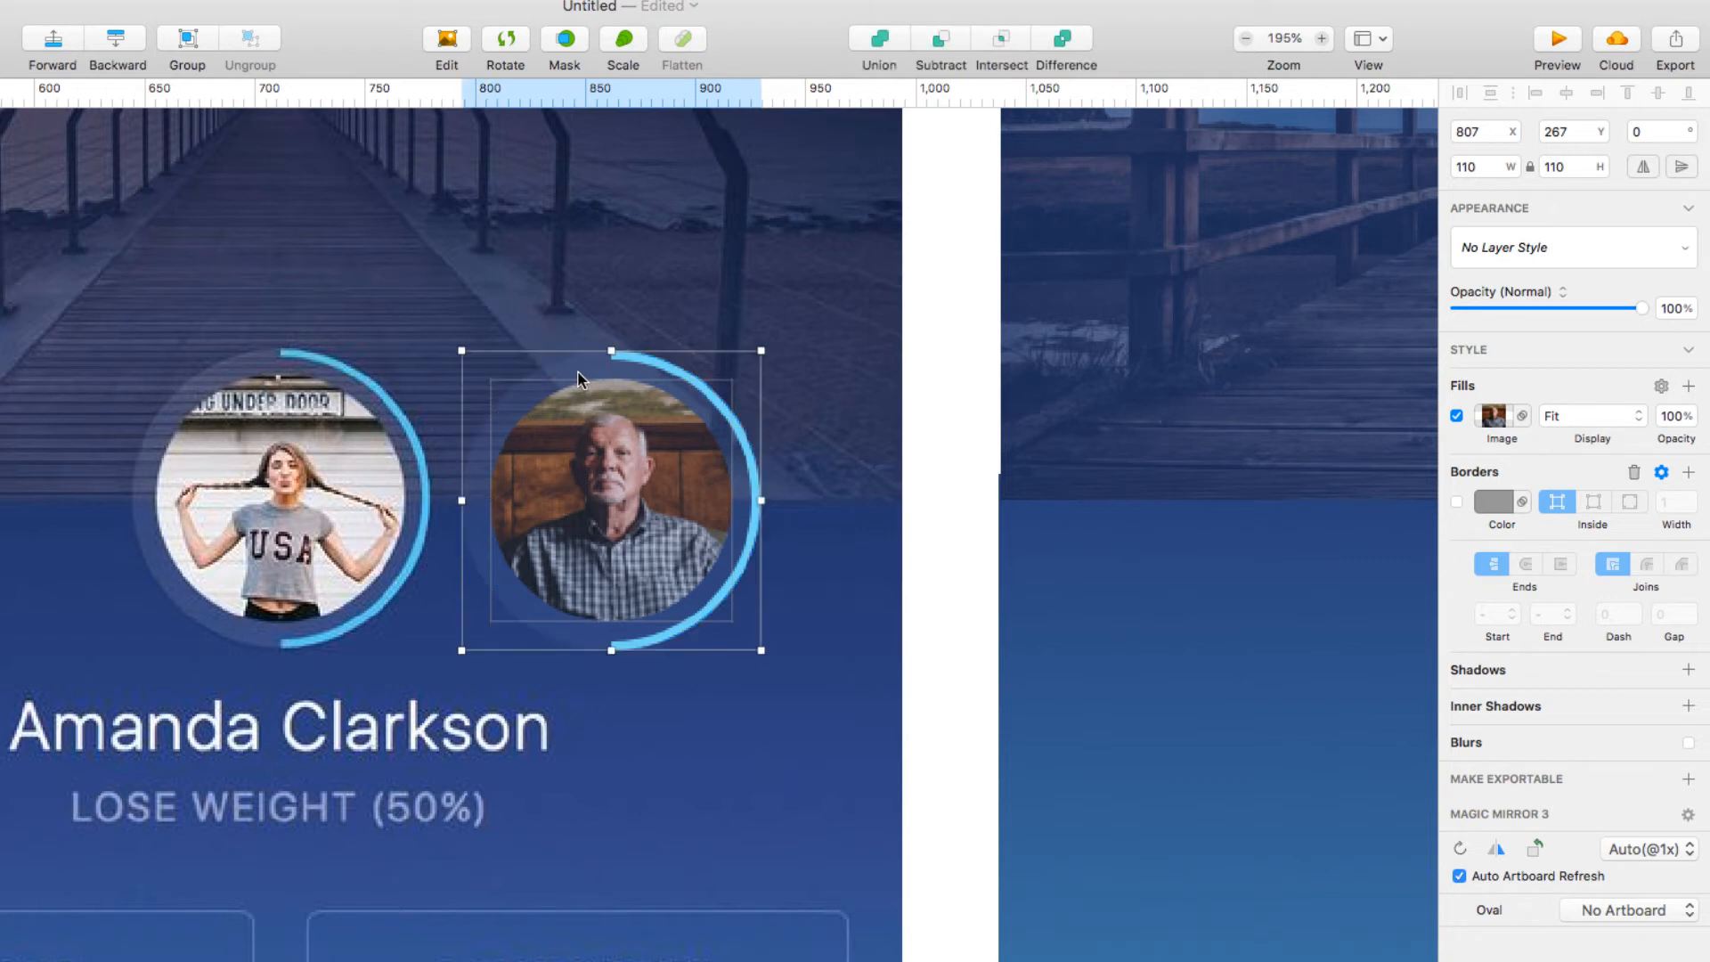
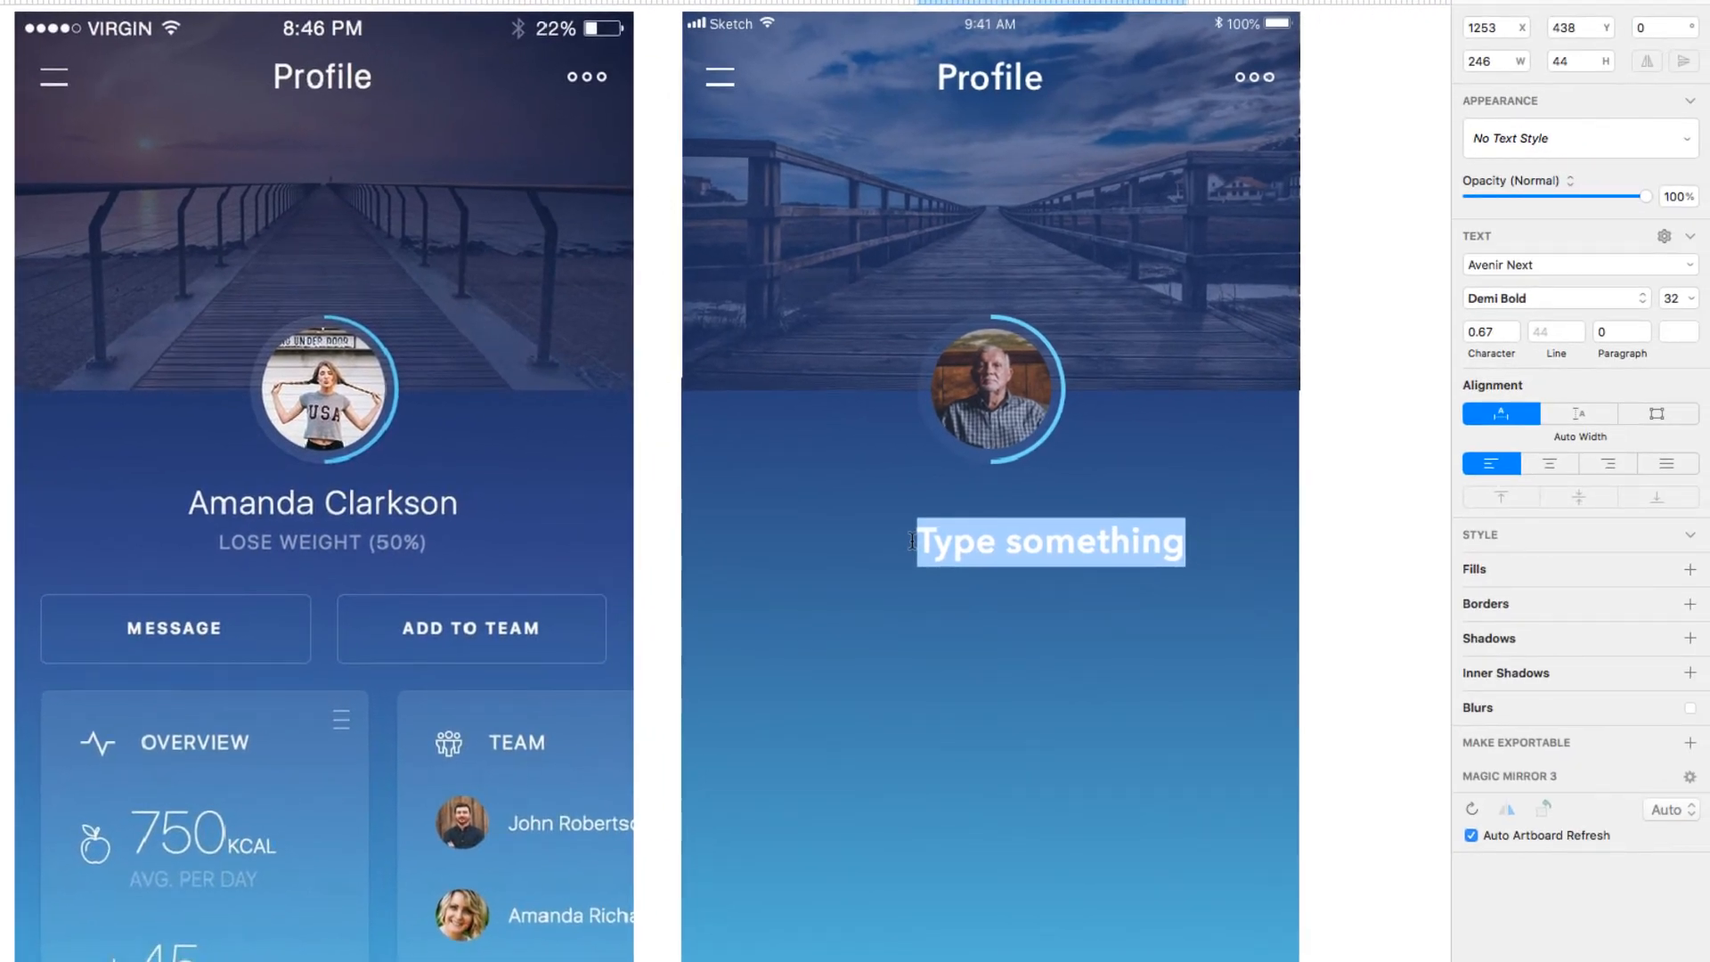
- Replace the placeholder text below the profile photo with the profile's full name
text(Are)
key(BackSpace)
key(BackSpace)
key(BackSpace)
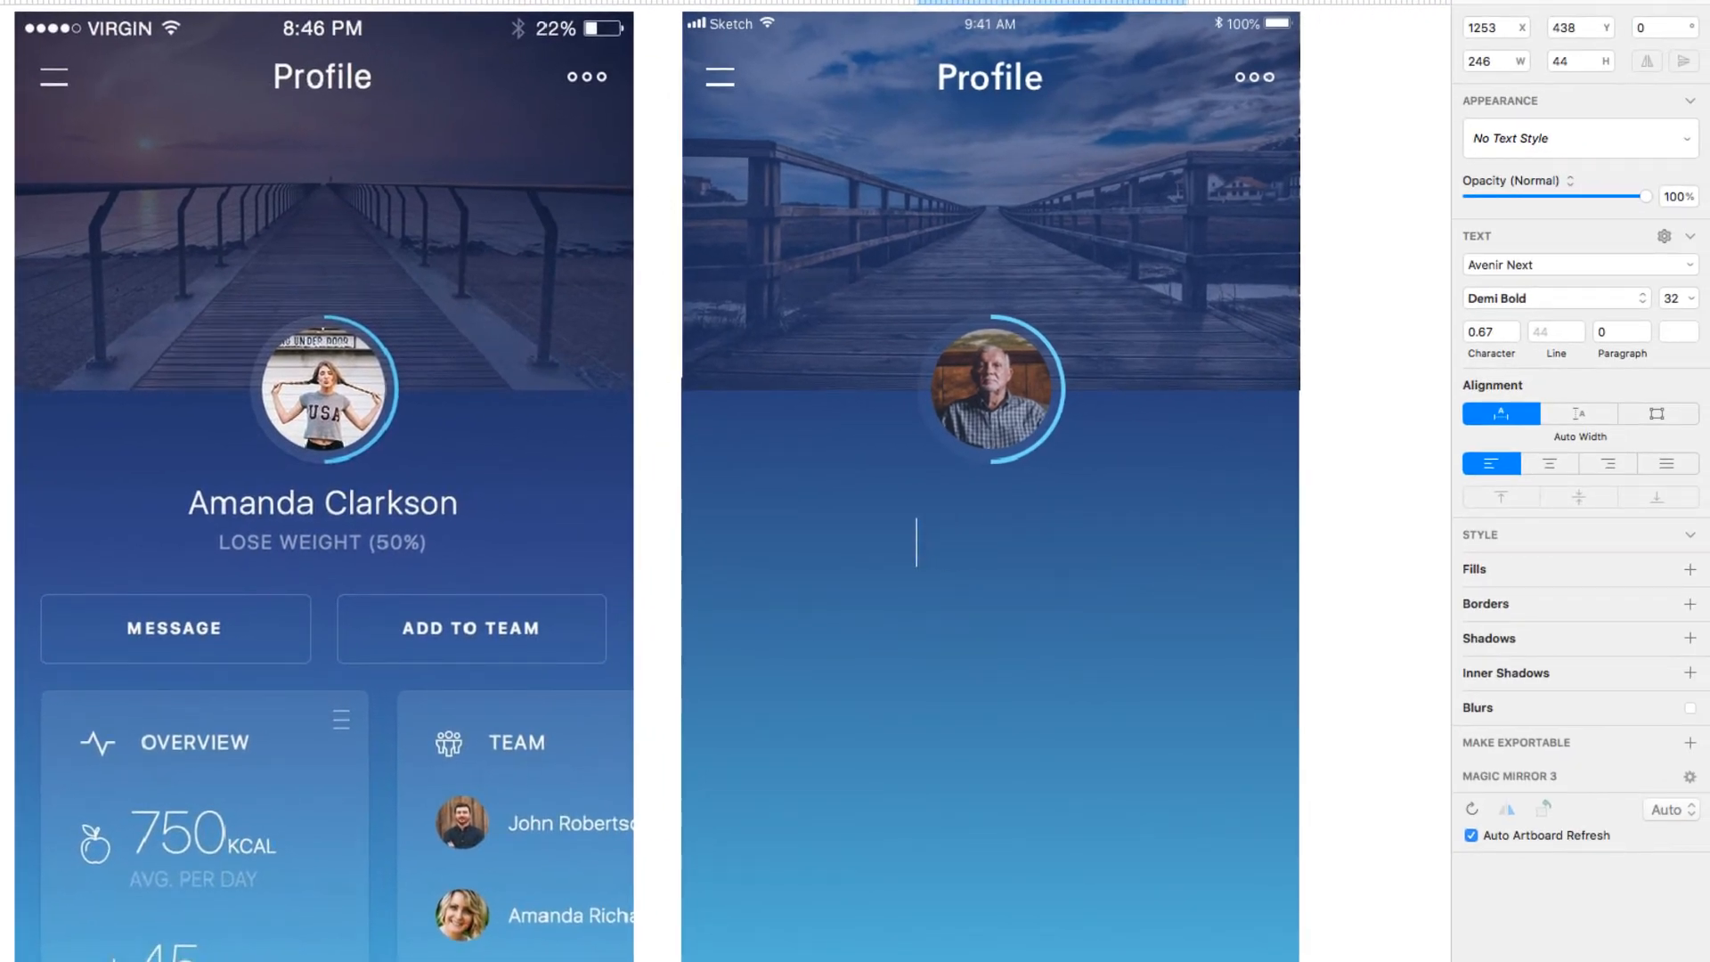
text(Bob Jones)
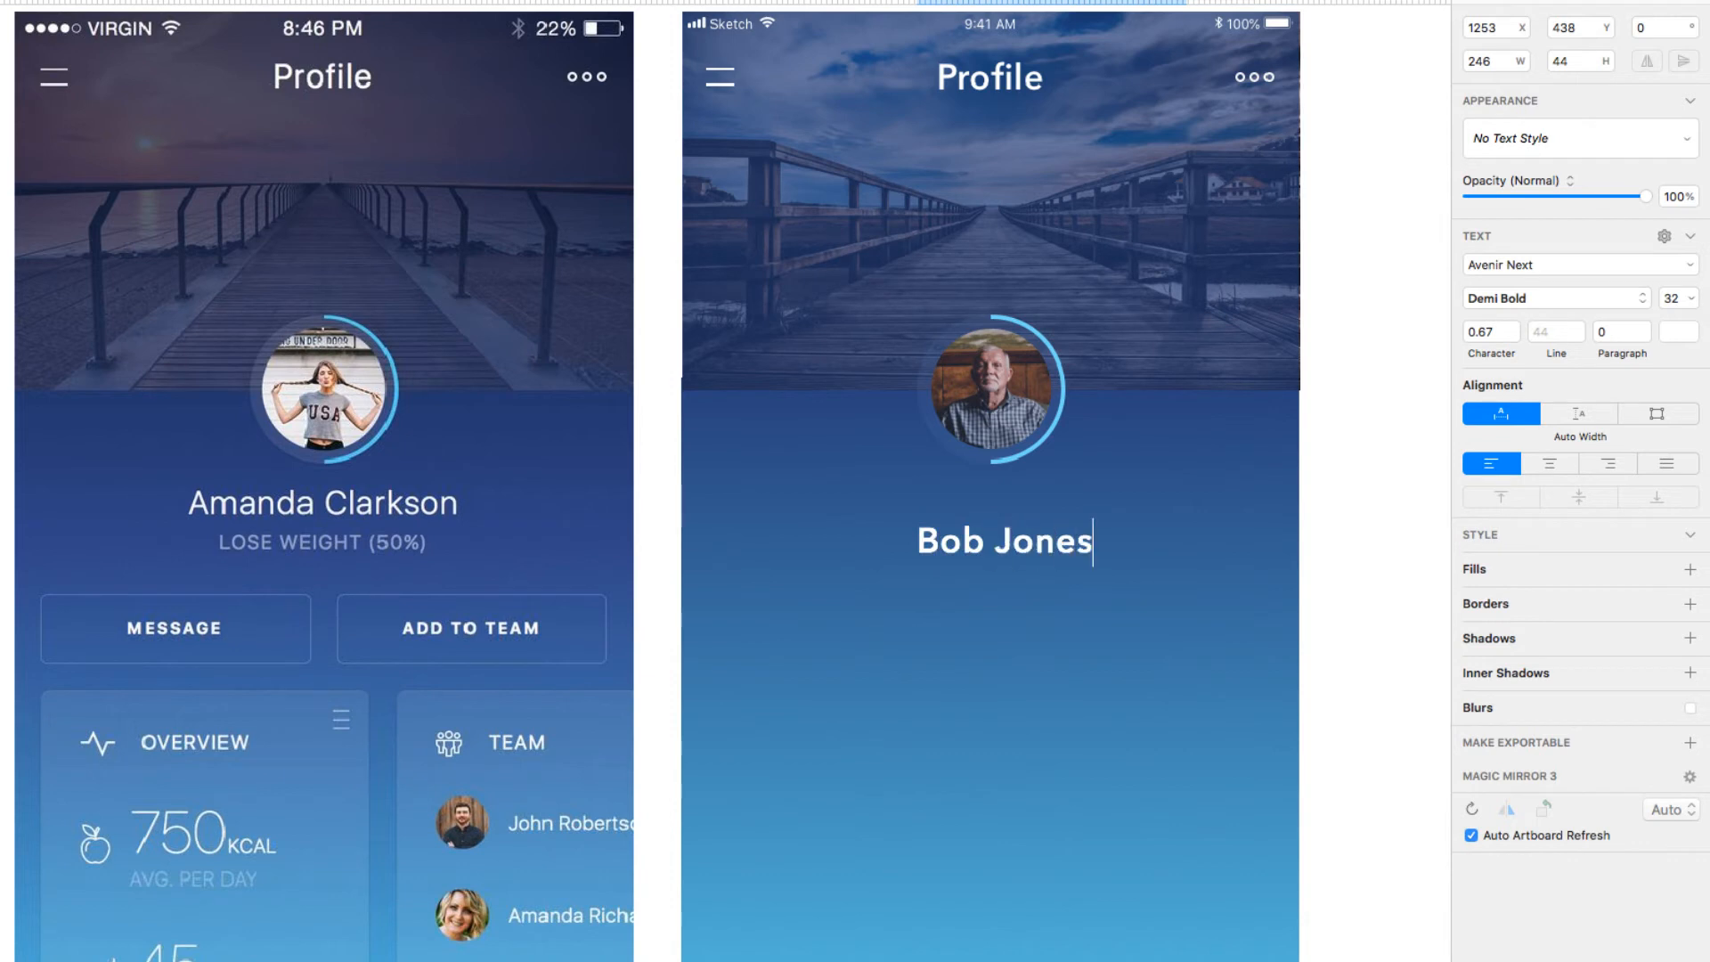
key(Escape)
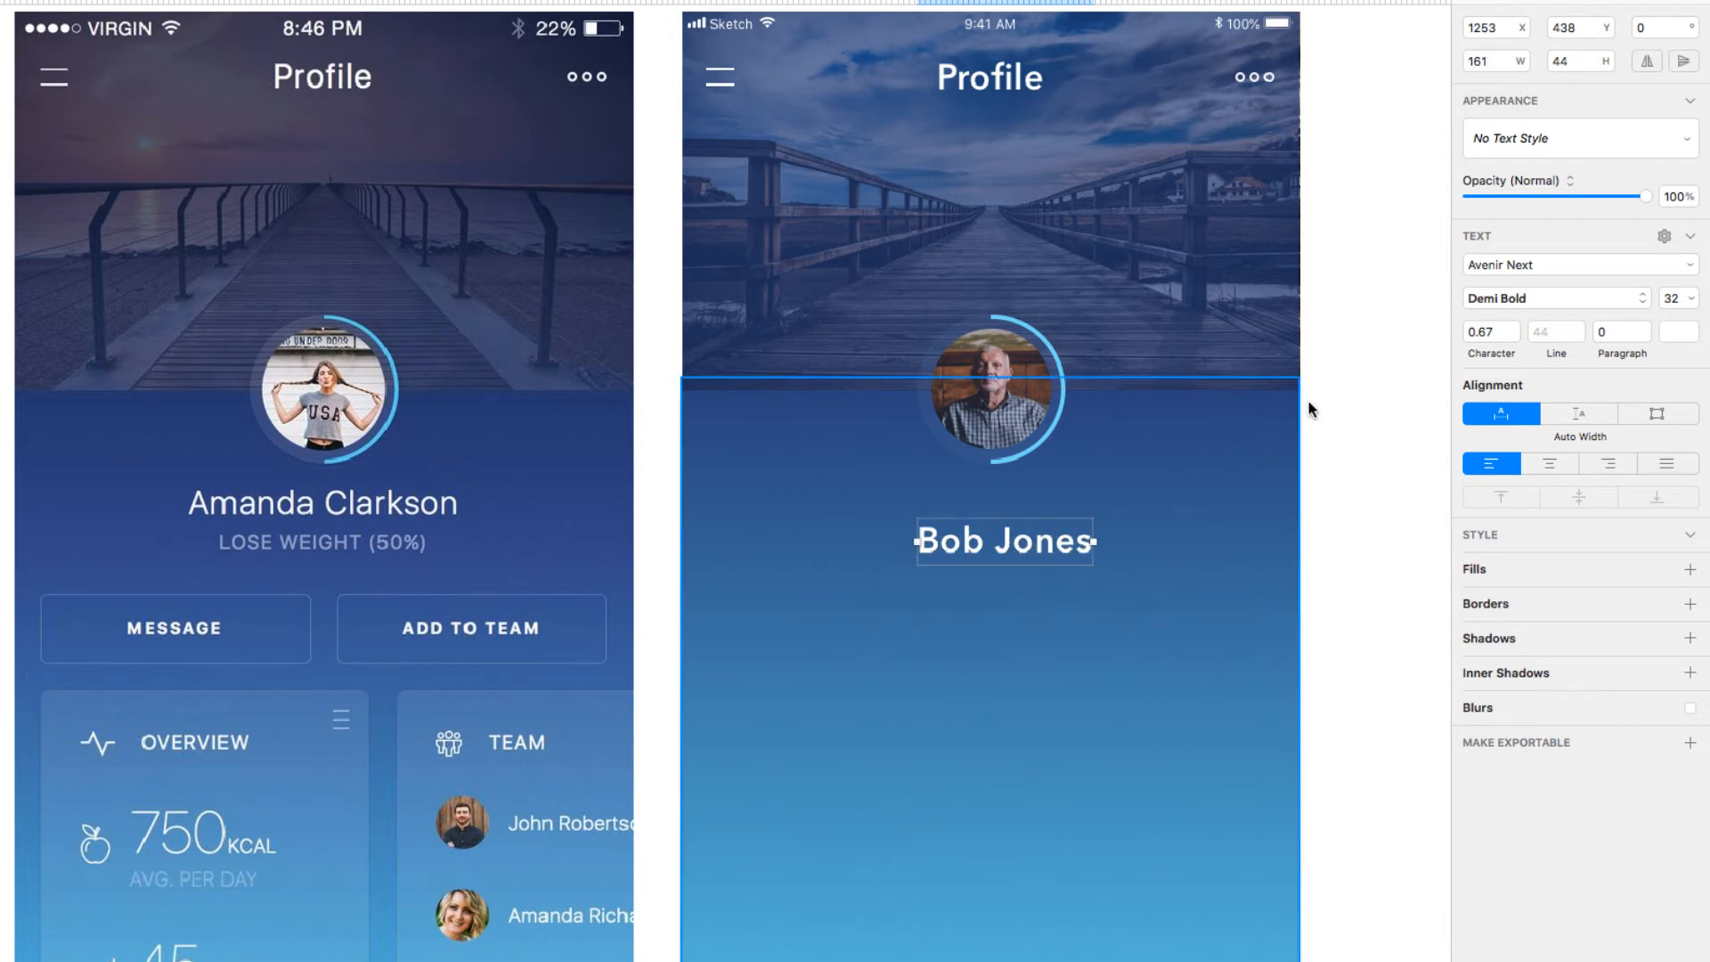
- Set the profile name's font weight to Medium and its size to 38
click(1497, 298)
click(1484, 258)
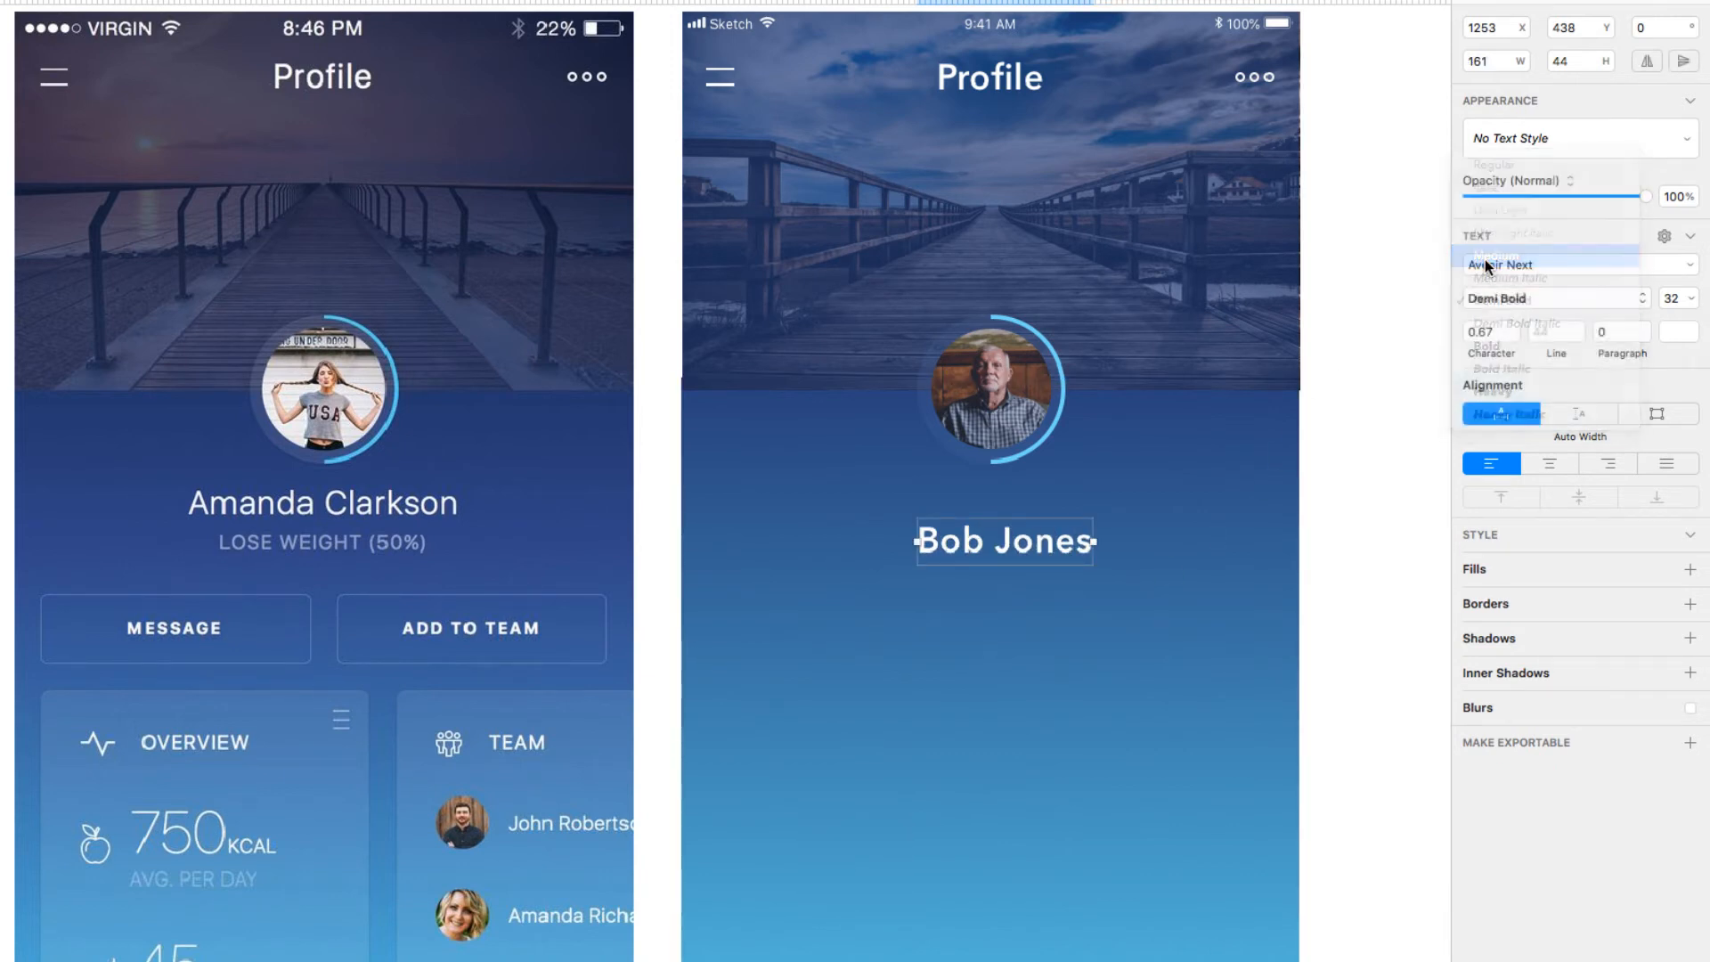
click(1681, 294)
text(38)
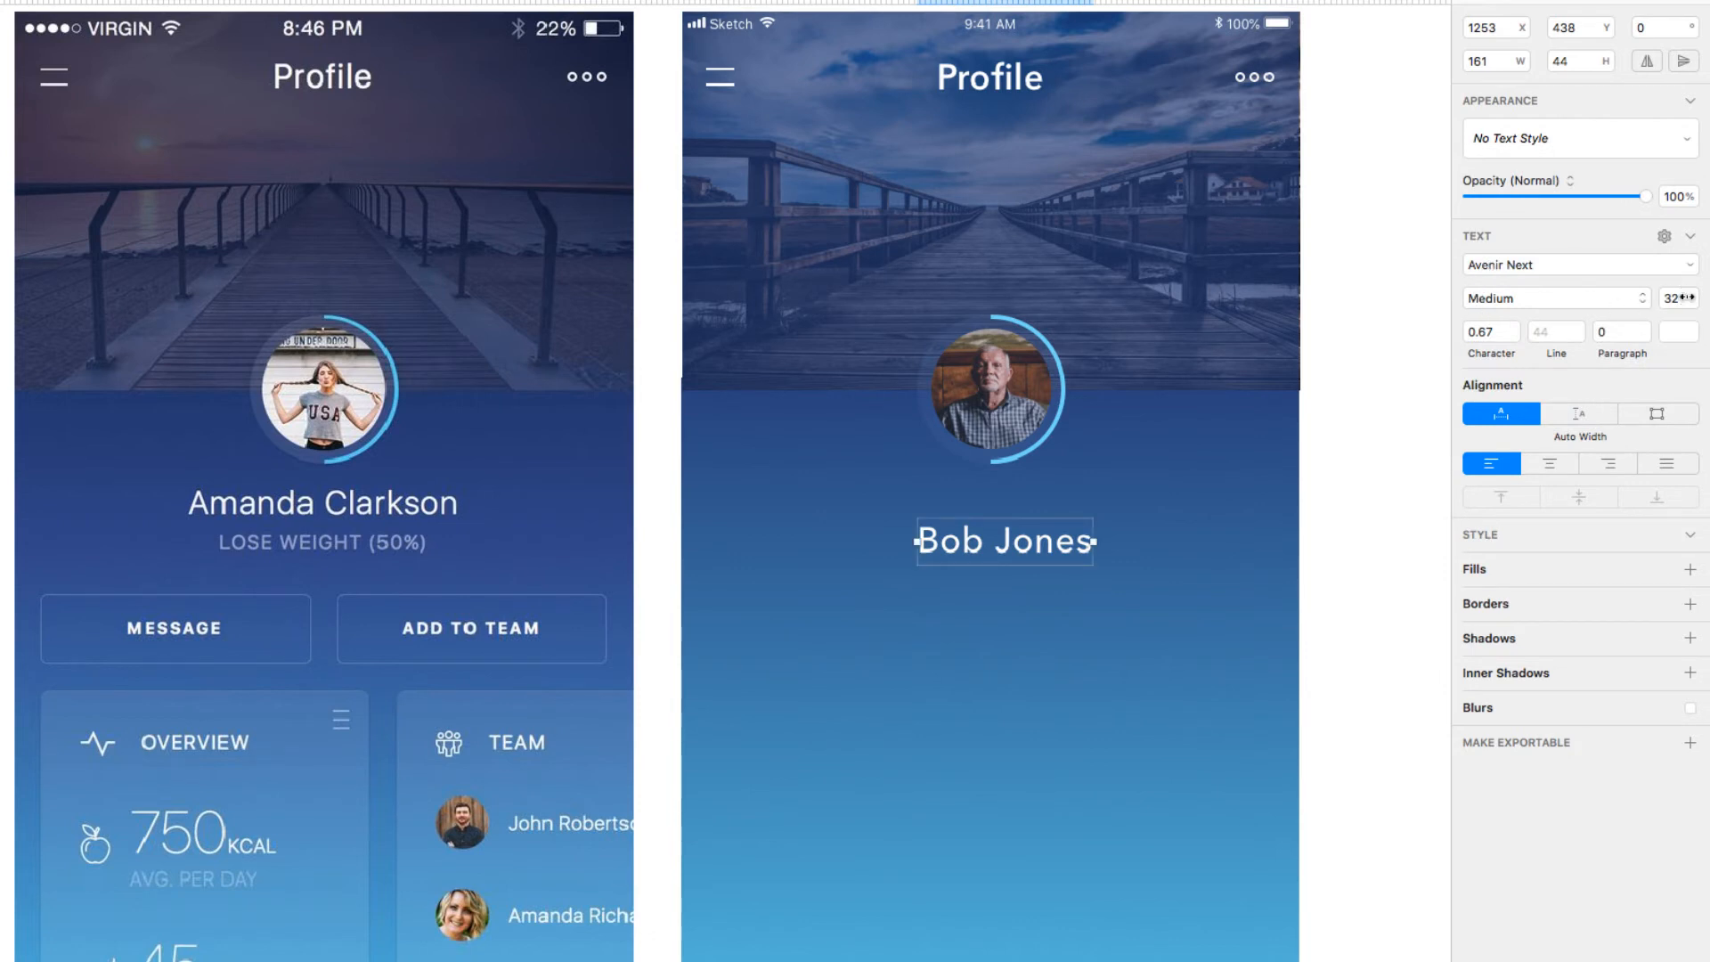
key(Return)
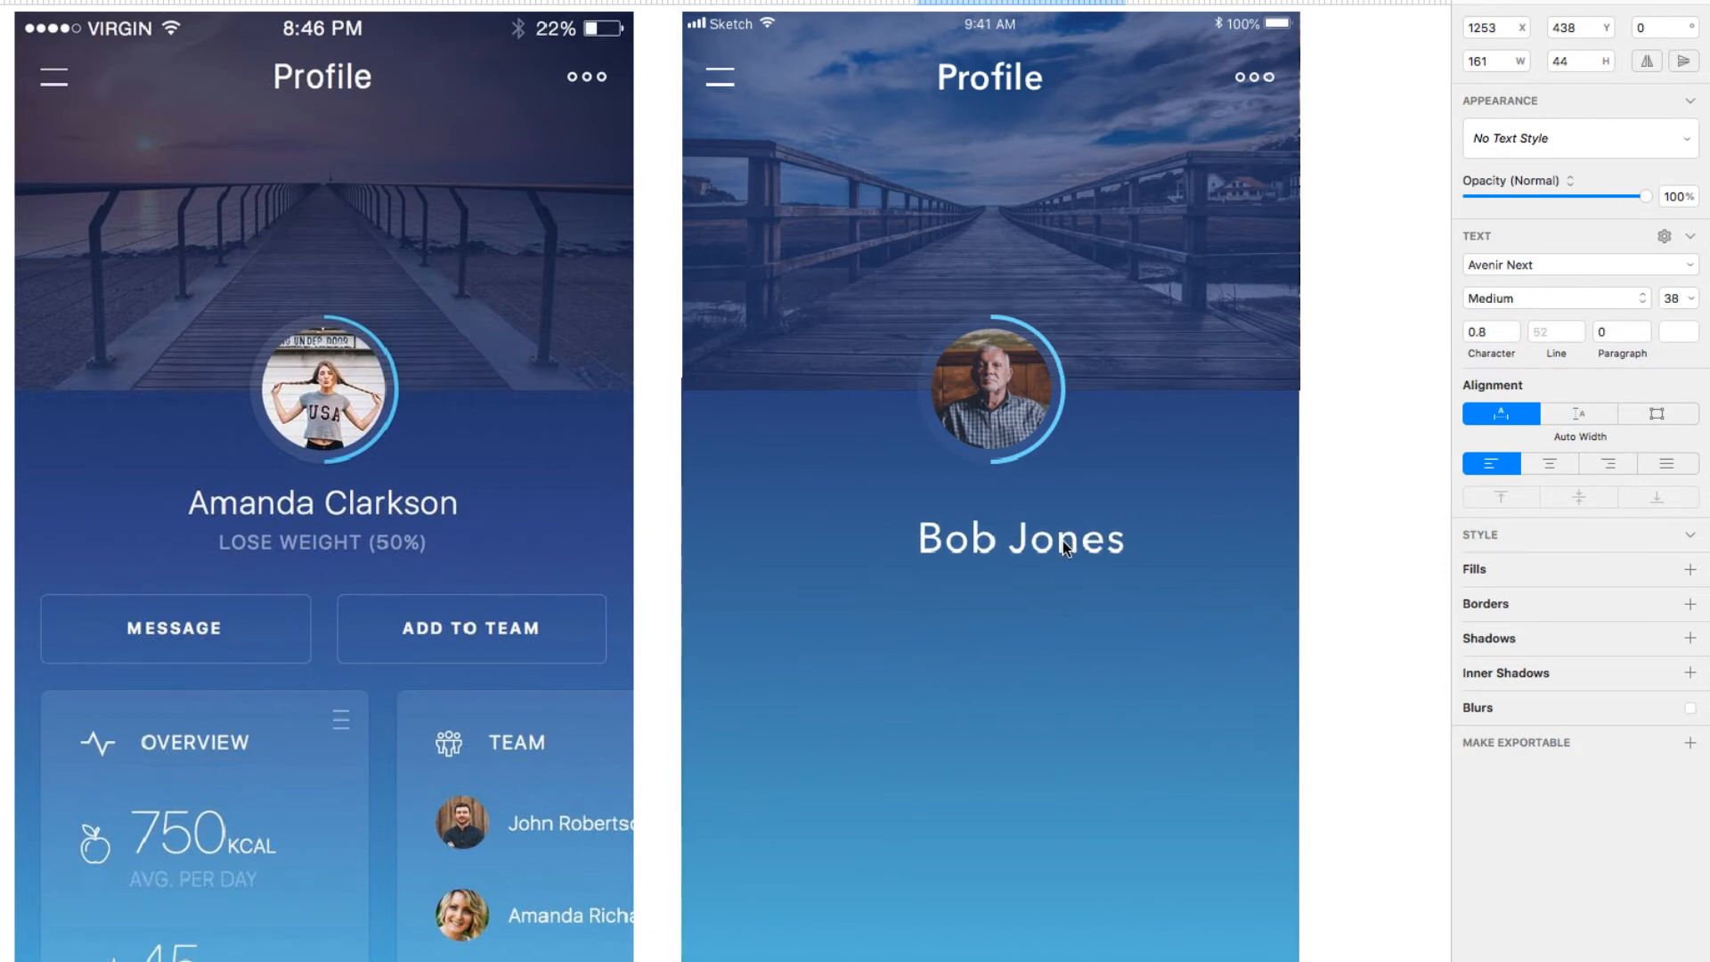
- Move the profile name beneath the photo to X 1226, Y 397, level with the name in the reference
drag(1062, 542, 1032, 517)
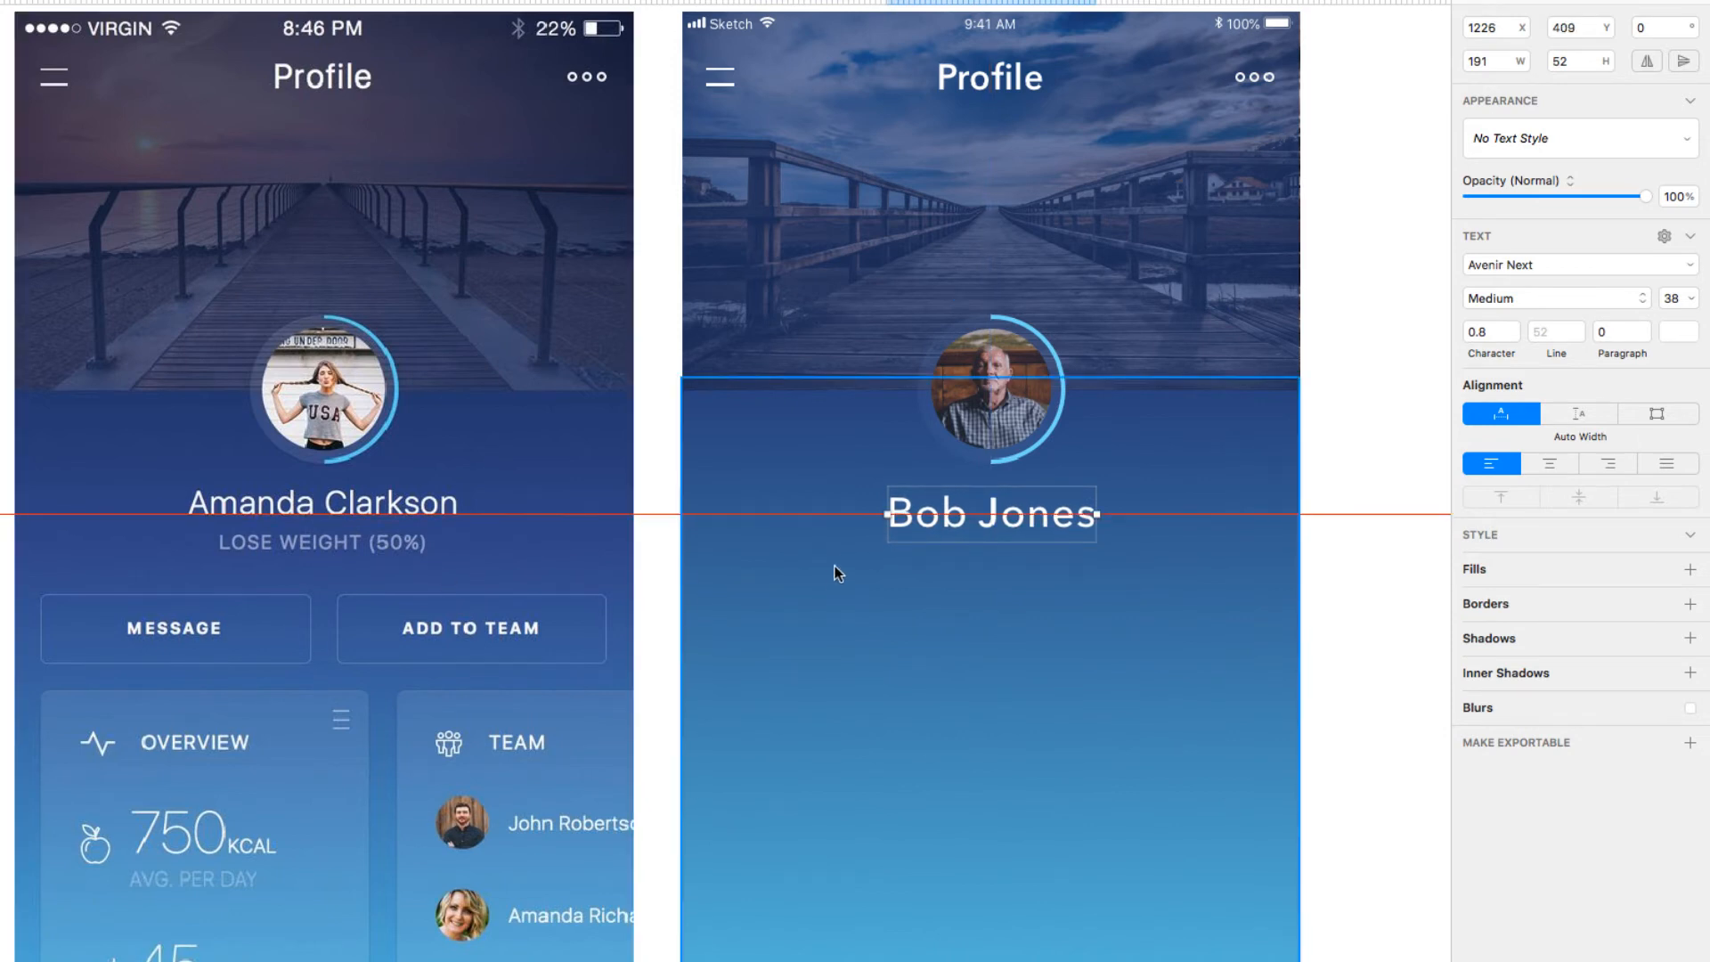
key(Up)
key(Up)
key(Up)
key(Up)
key(Up)
key(Up)
key(Up)
key(Up)
key(Up)
key(Up)
key(Up)
key(Up)
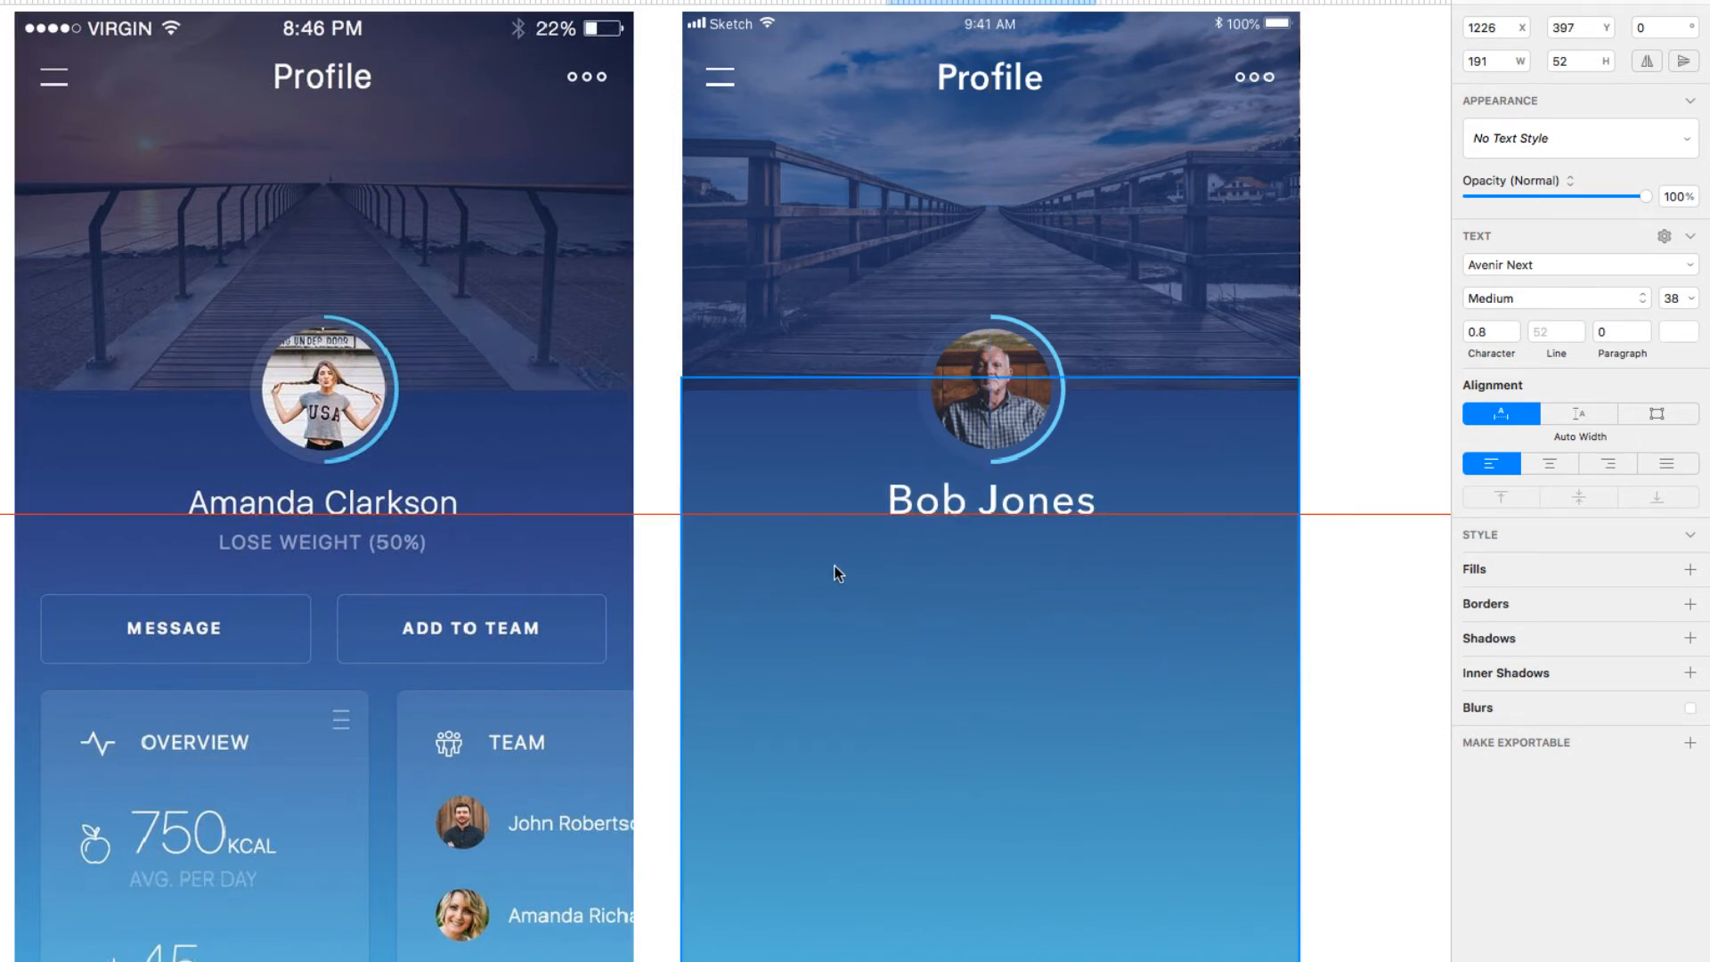
- Nudge the profile name up to Y 396 and centre it horizontally on the gradient background rectangle
key(Right)
key(Right)
key(Right)
key(Up)
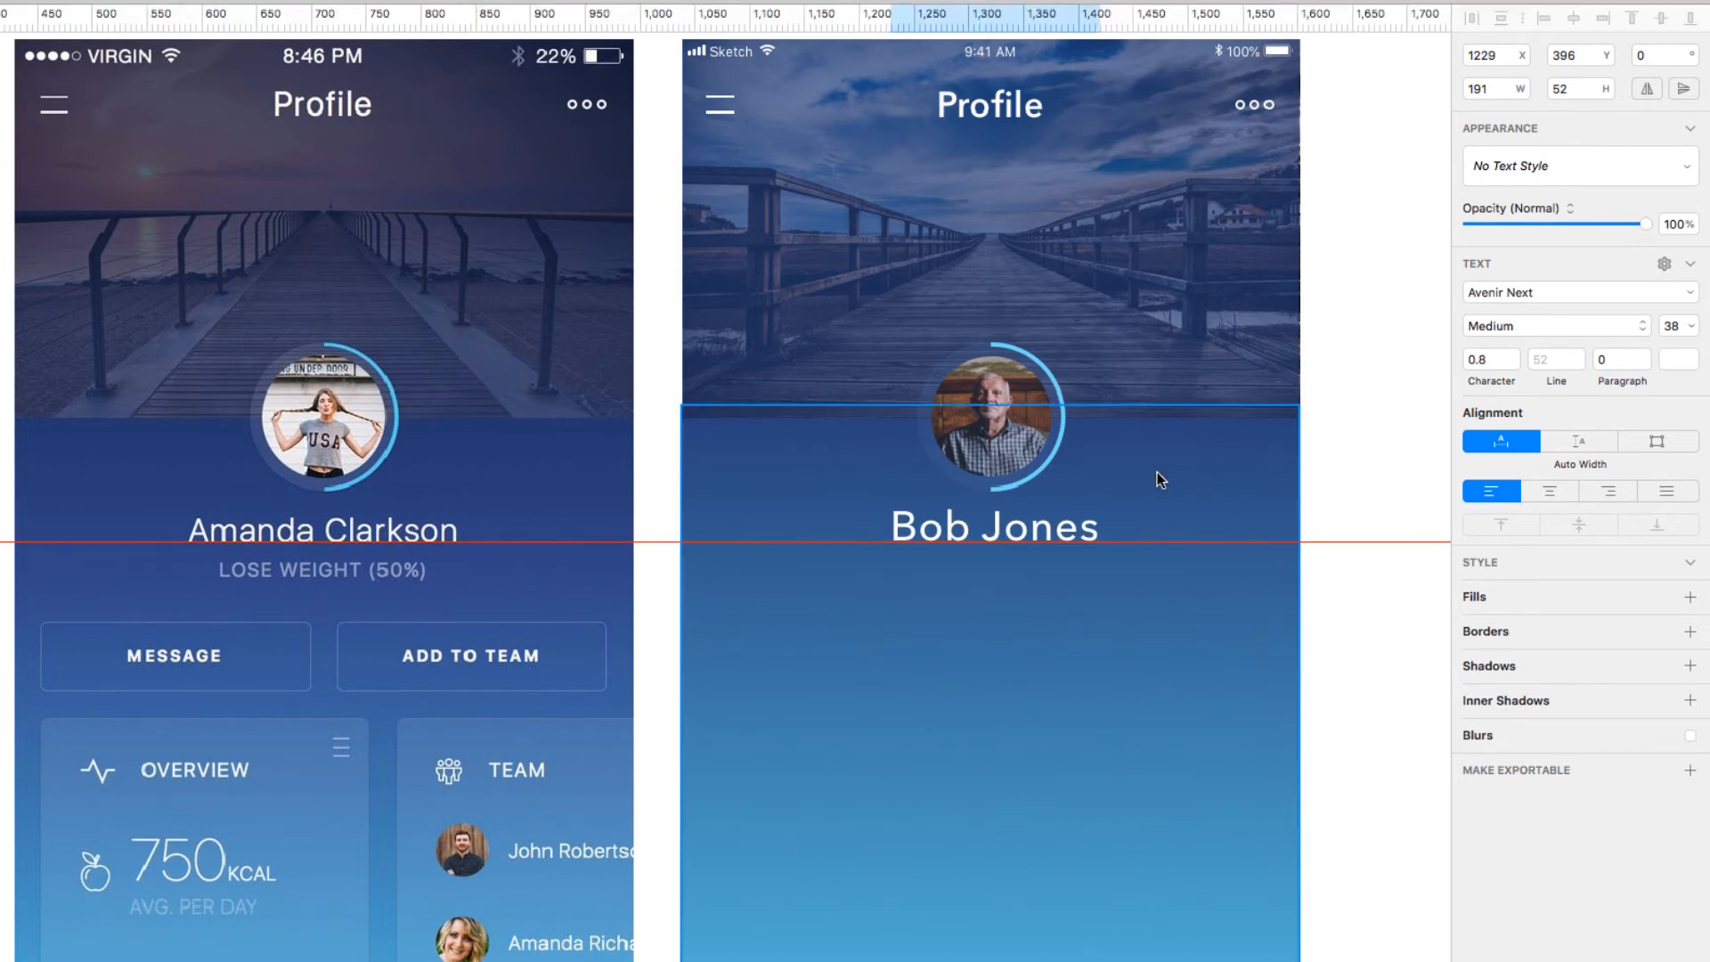
shift+click(1261, 502)
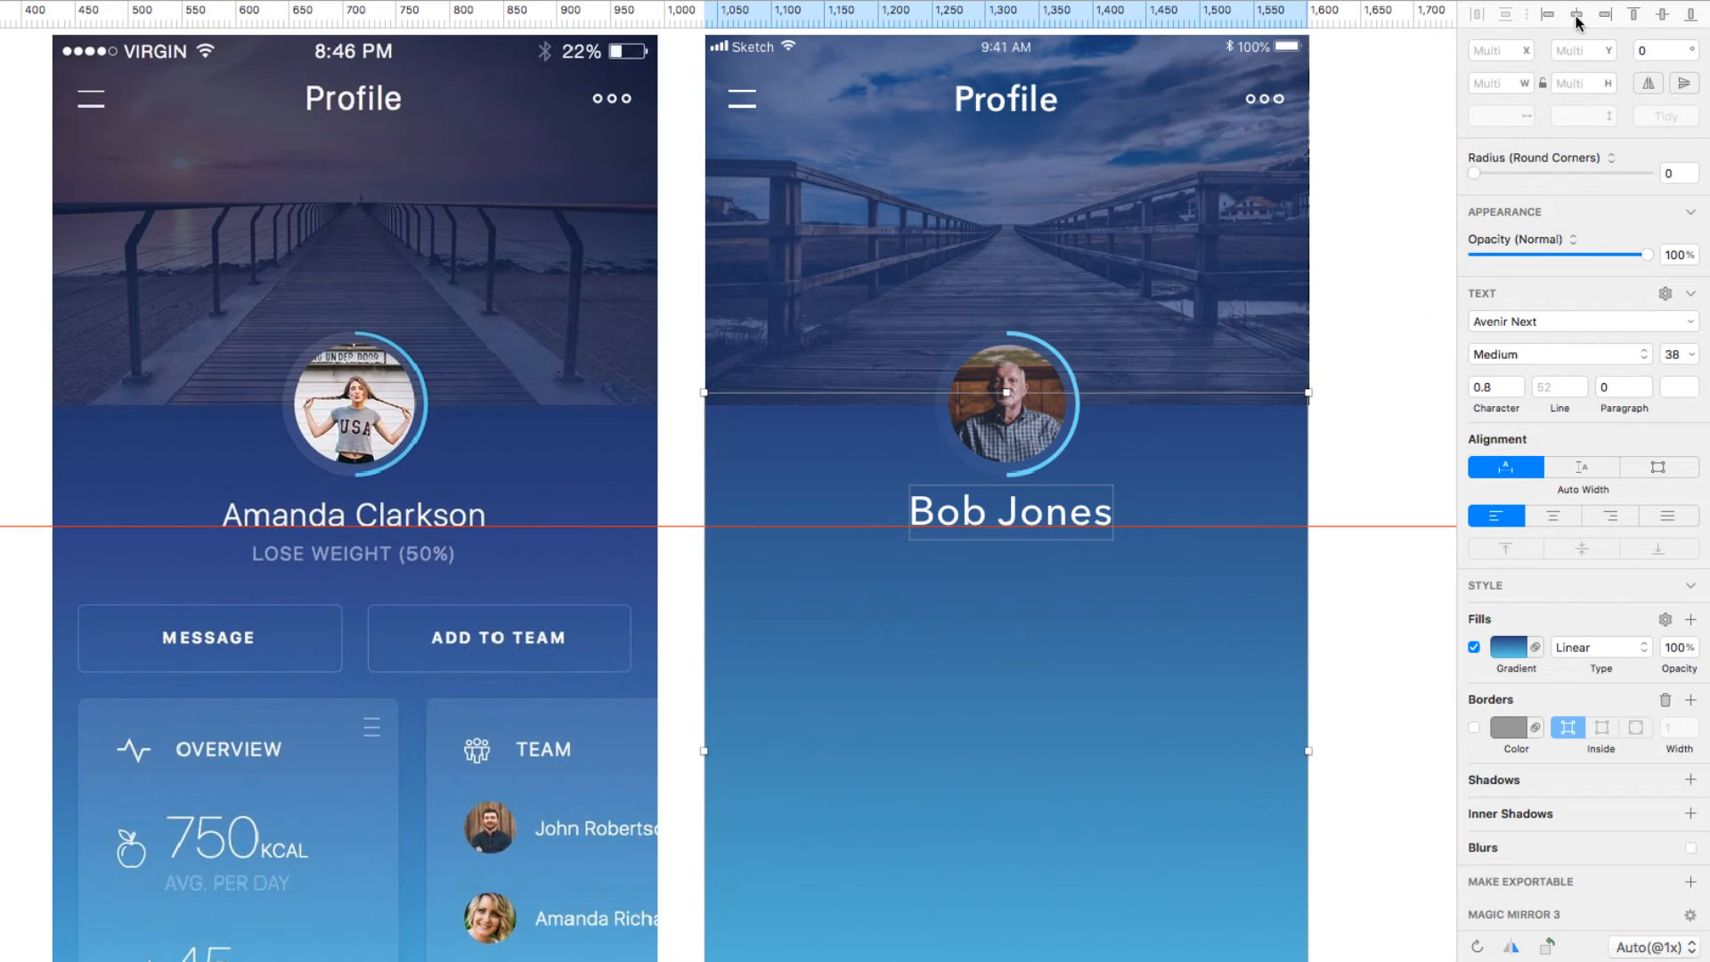
click(1576, 16)
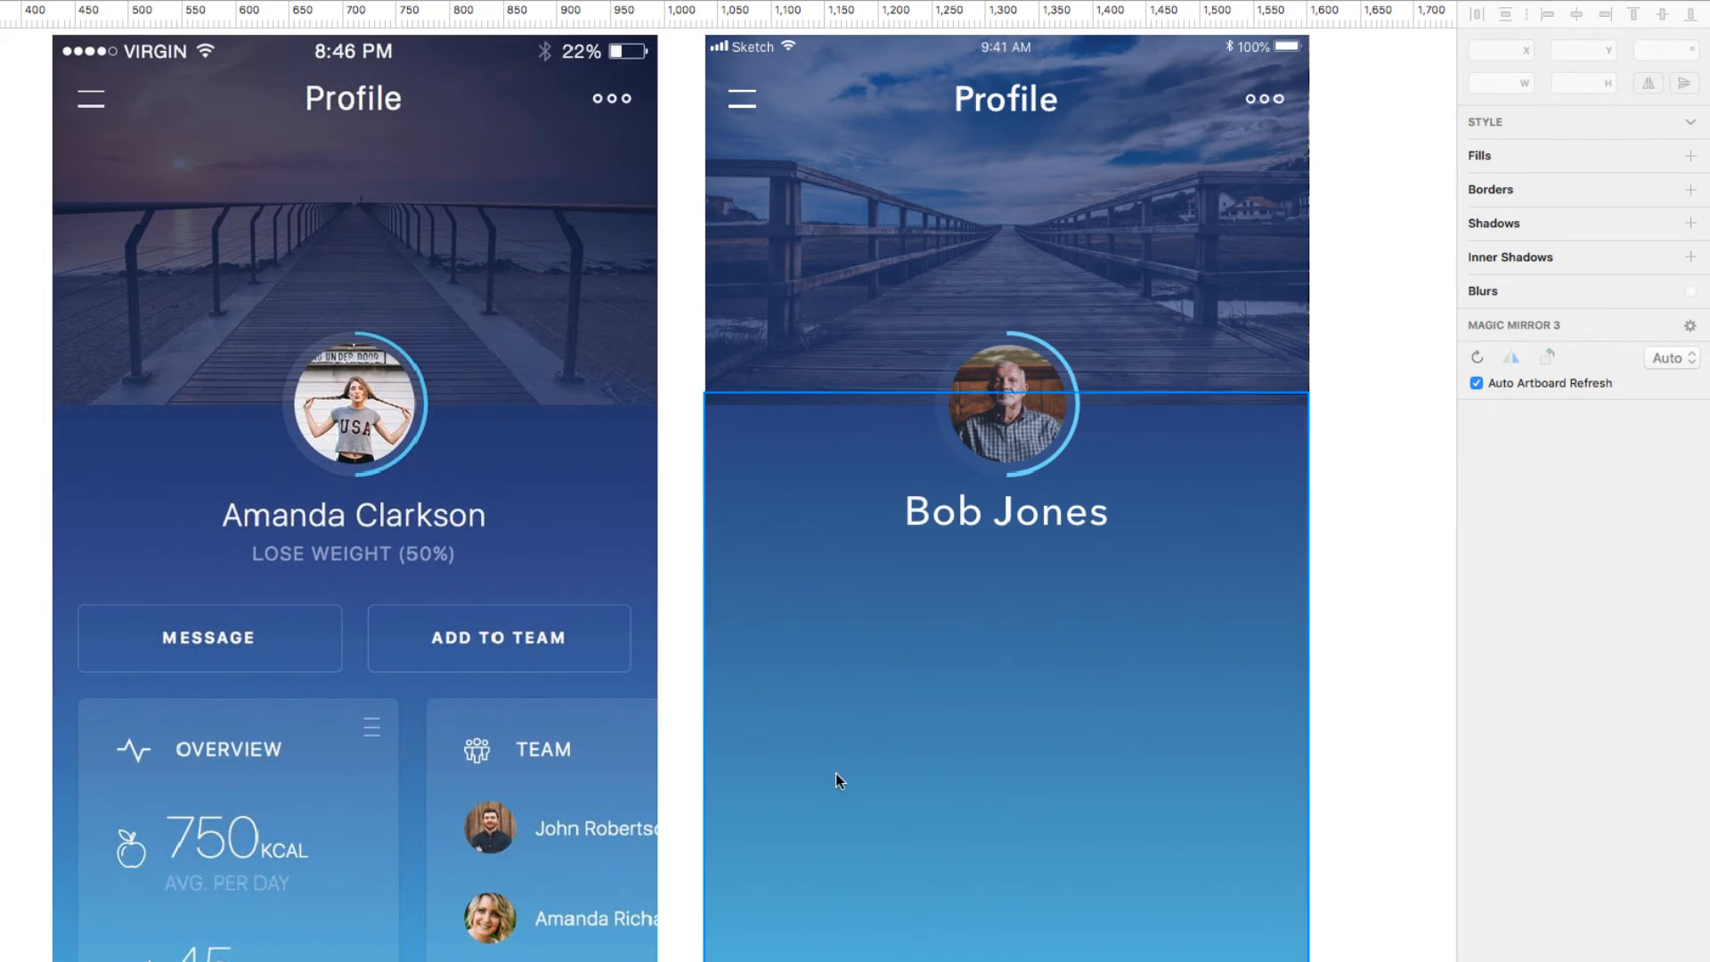
- Draw a 246 by 63 rectangle just above the reference's MESSAGE button and round its corners to a radius of 5
scroll(835, 773, up, 4)
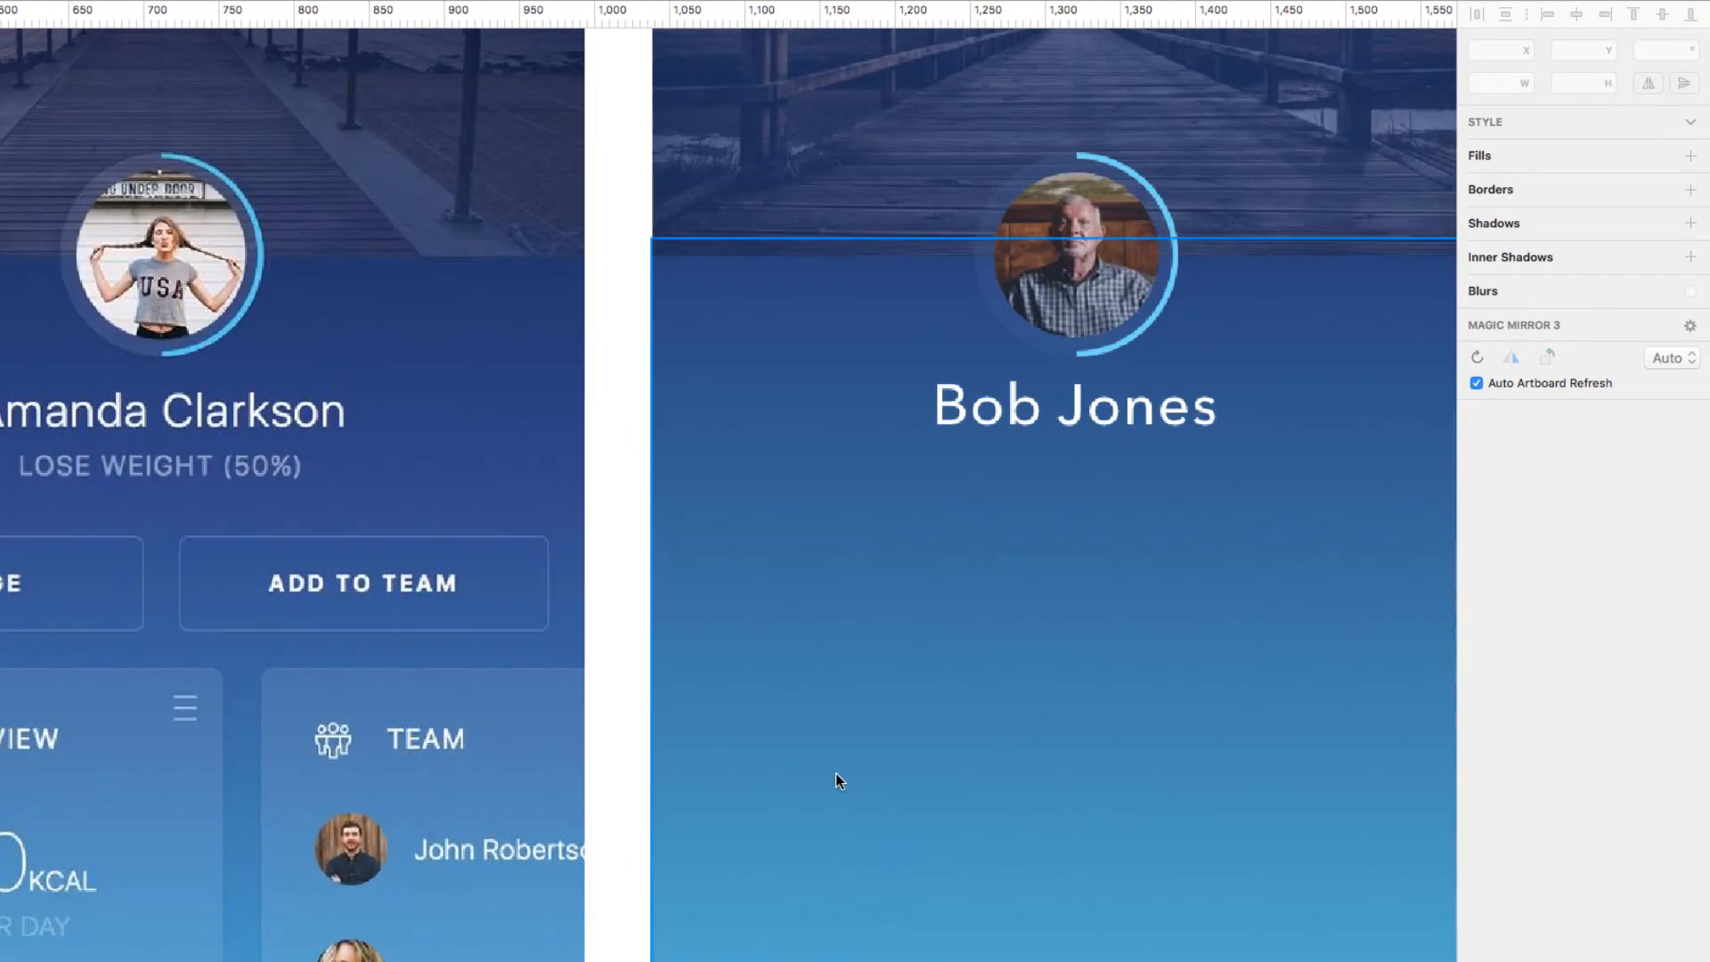
drag(893, 767, 1117, 761)
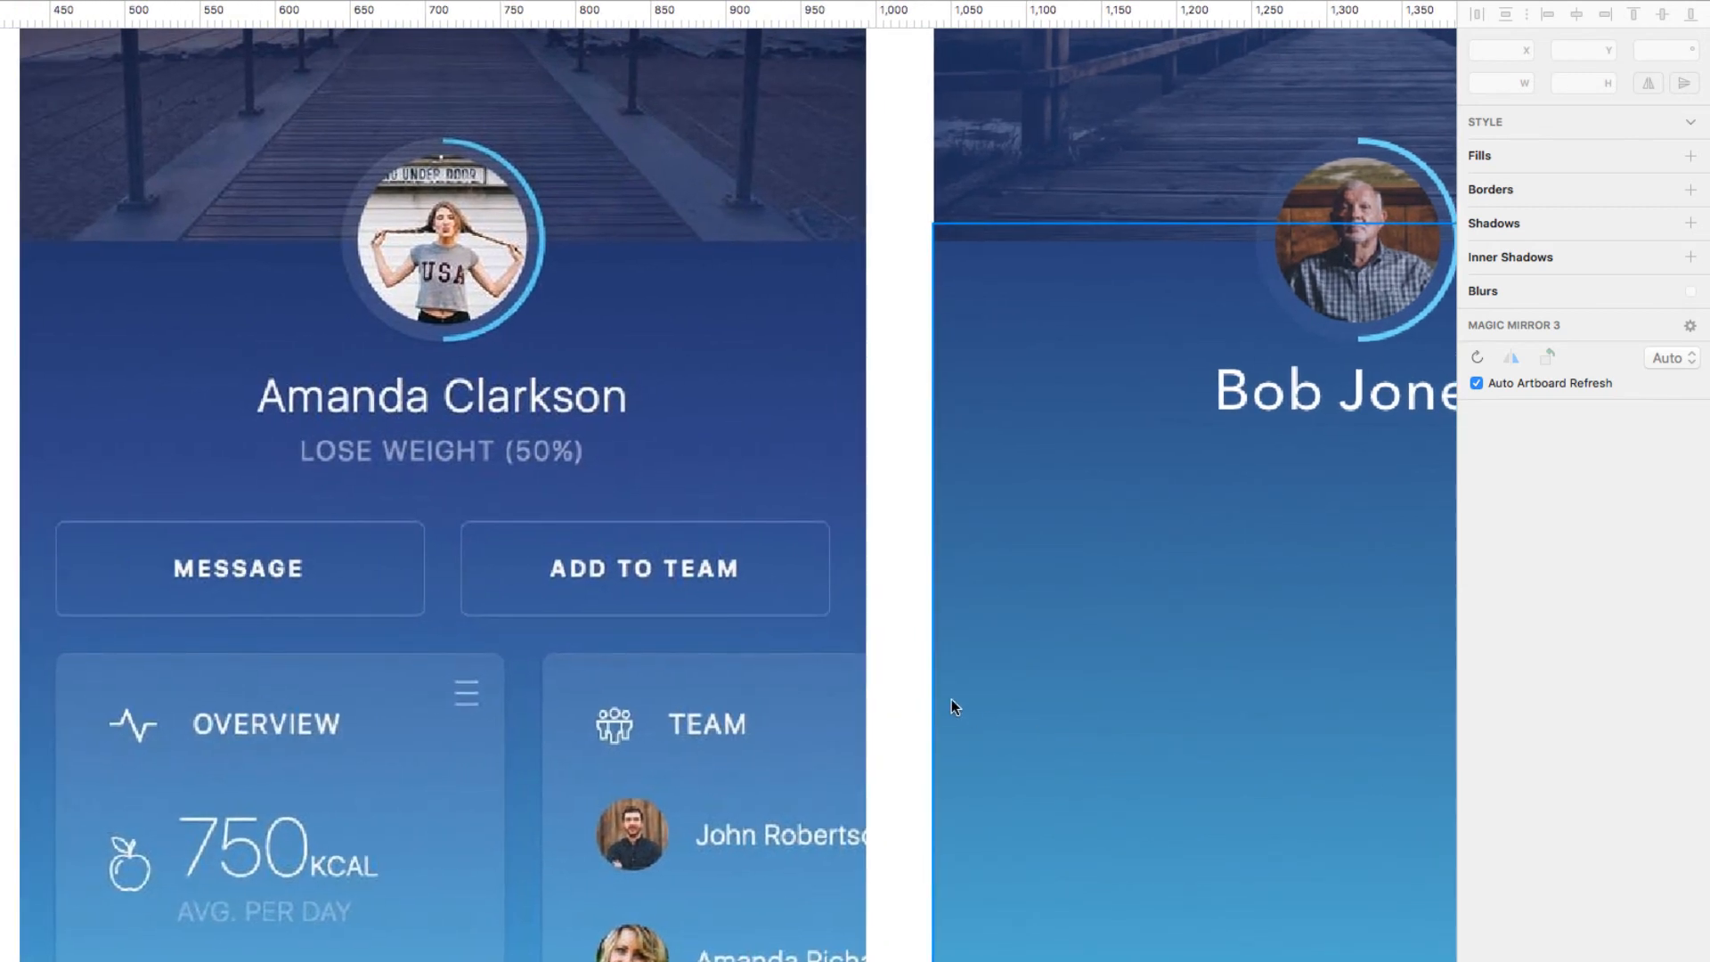
key(r)
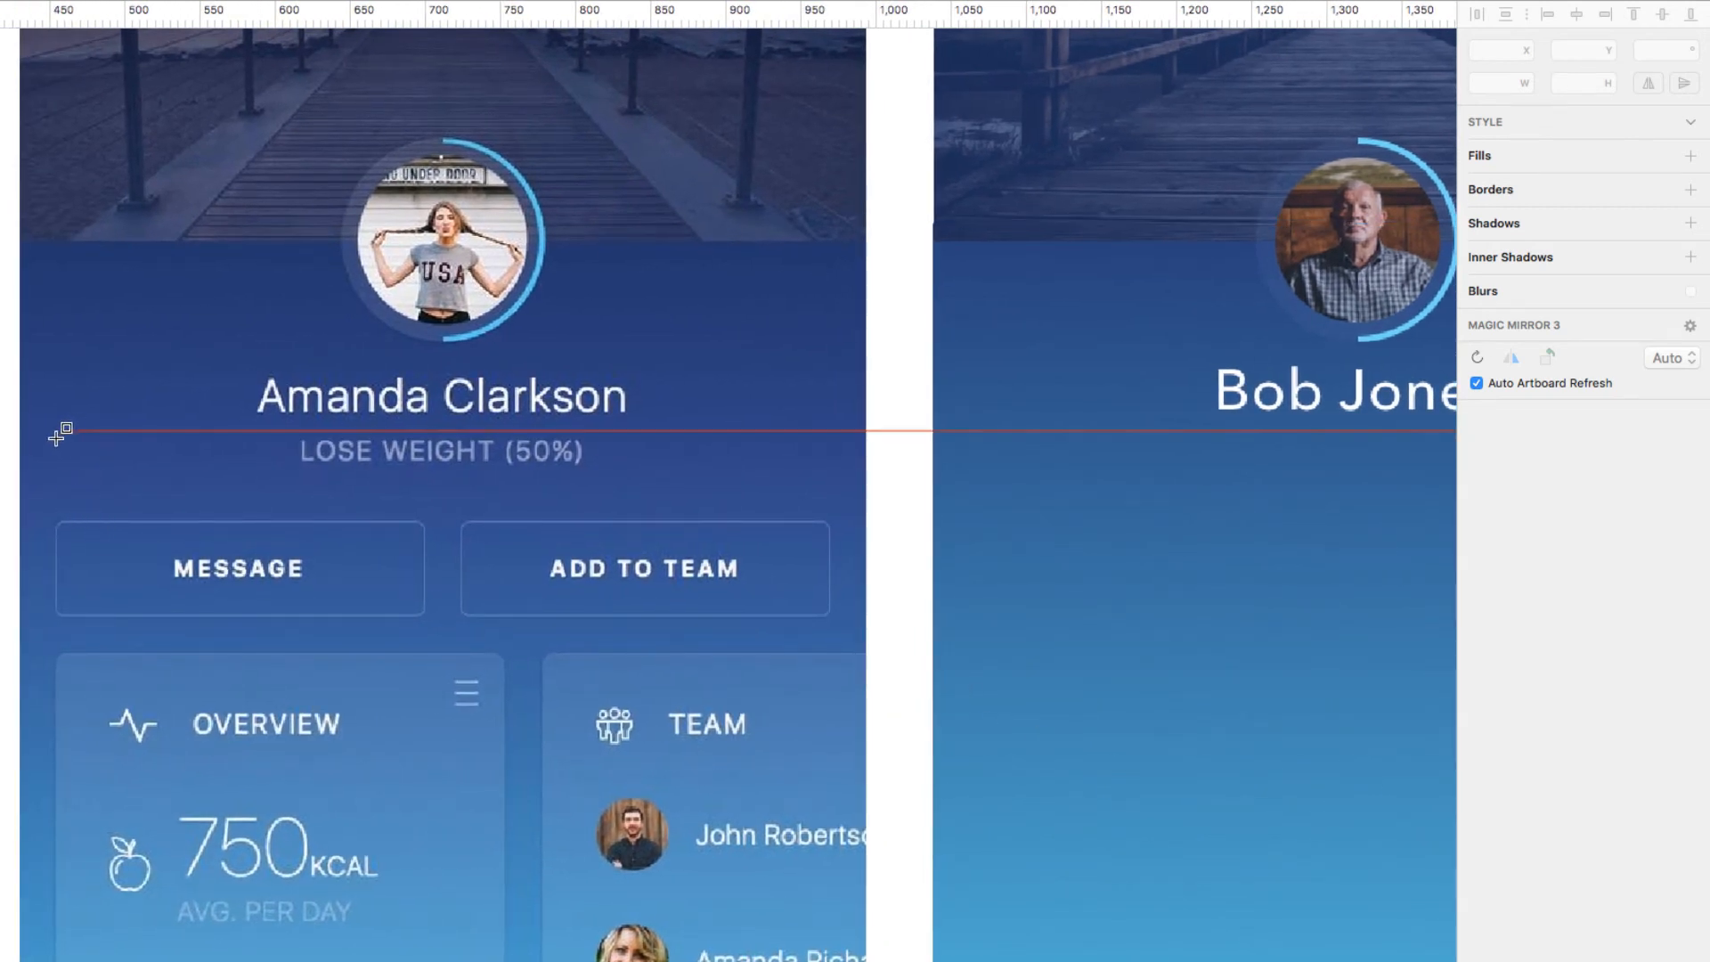
mouse_move(54, 519)
mouse_down()
mouse_move(121, 551)
mouse_move(425, 612)
mouse_move(383, 499)
mouse_move(426, 463)
mouse_up()
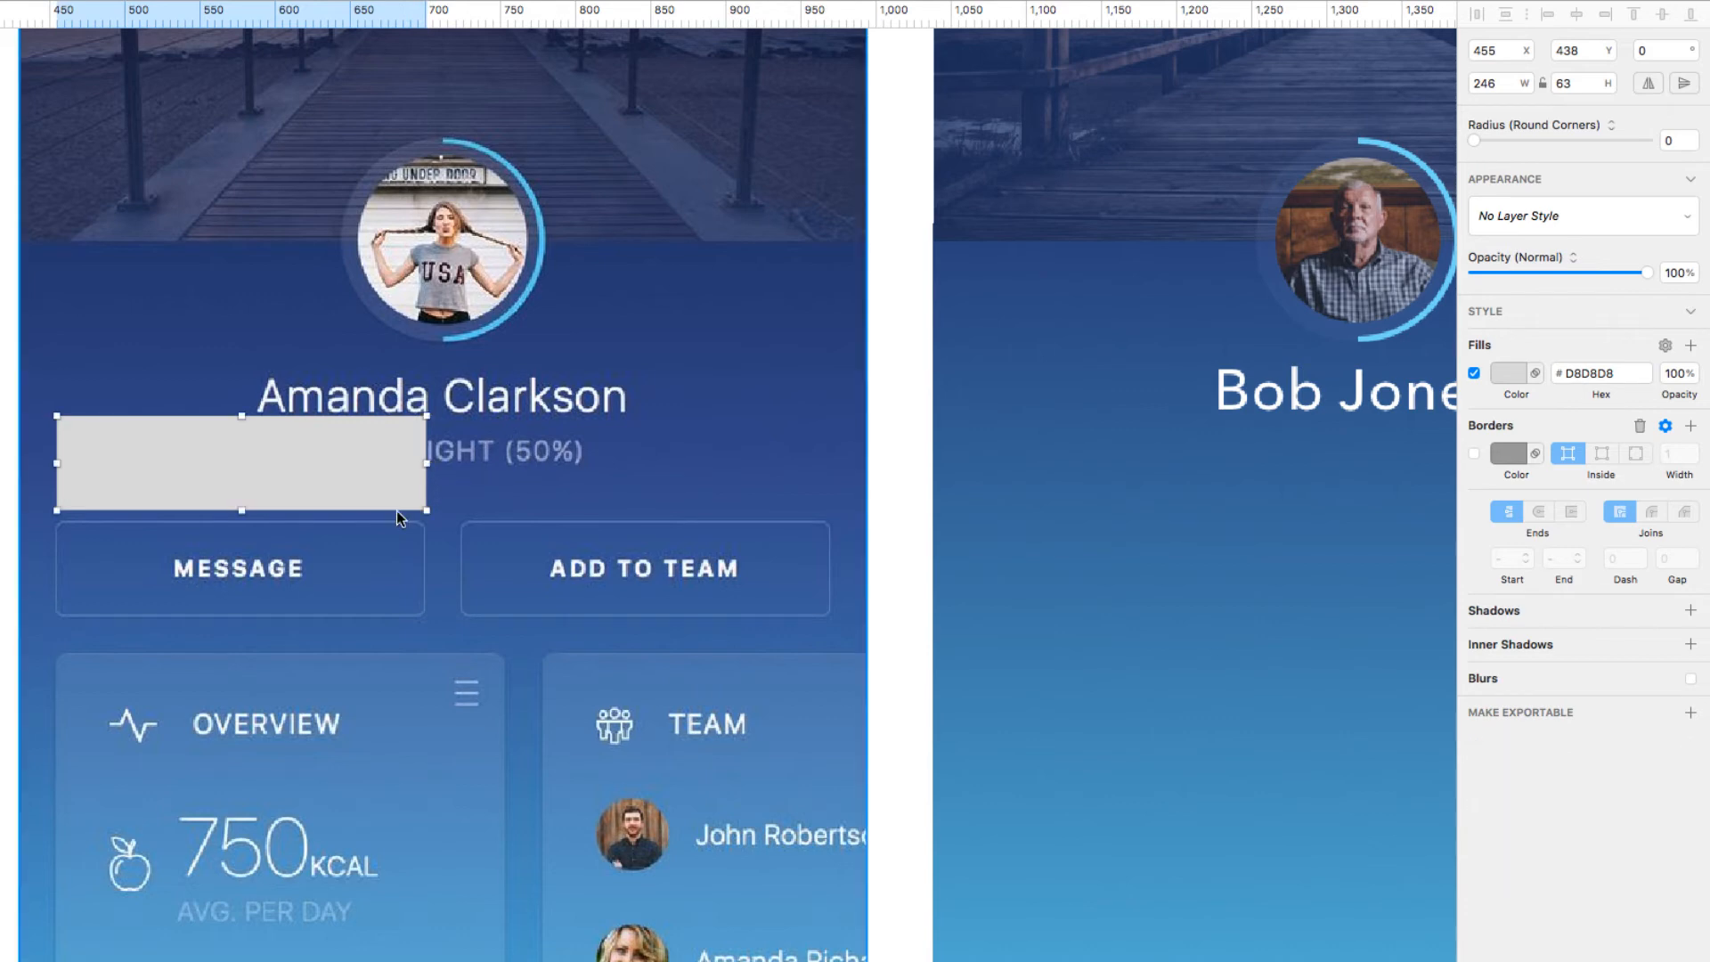
scroll(397, 510, up, 3)
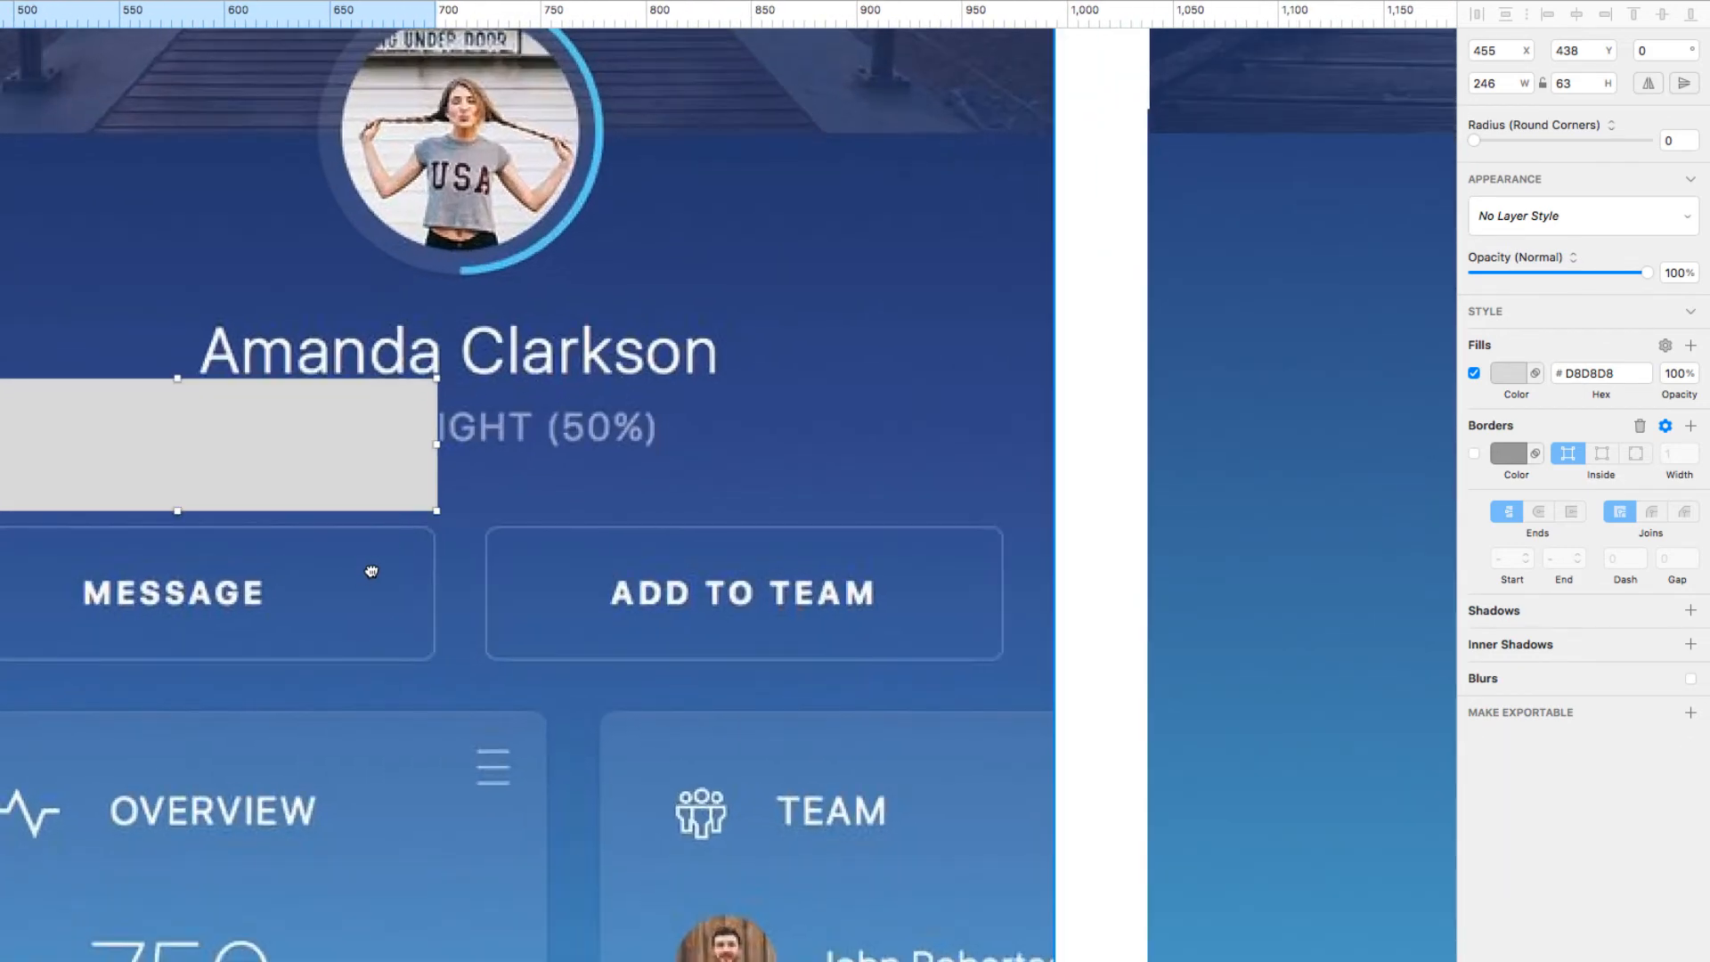
drag(372, 571, 713, 585)
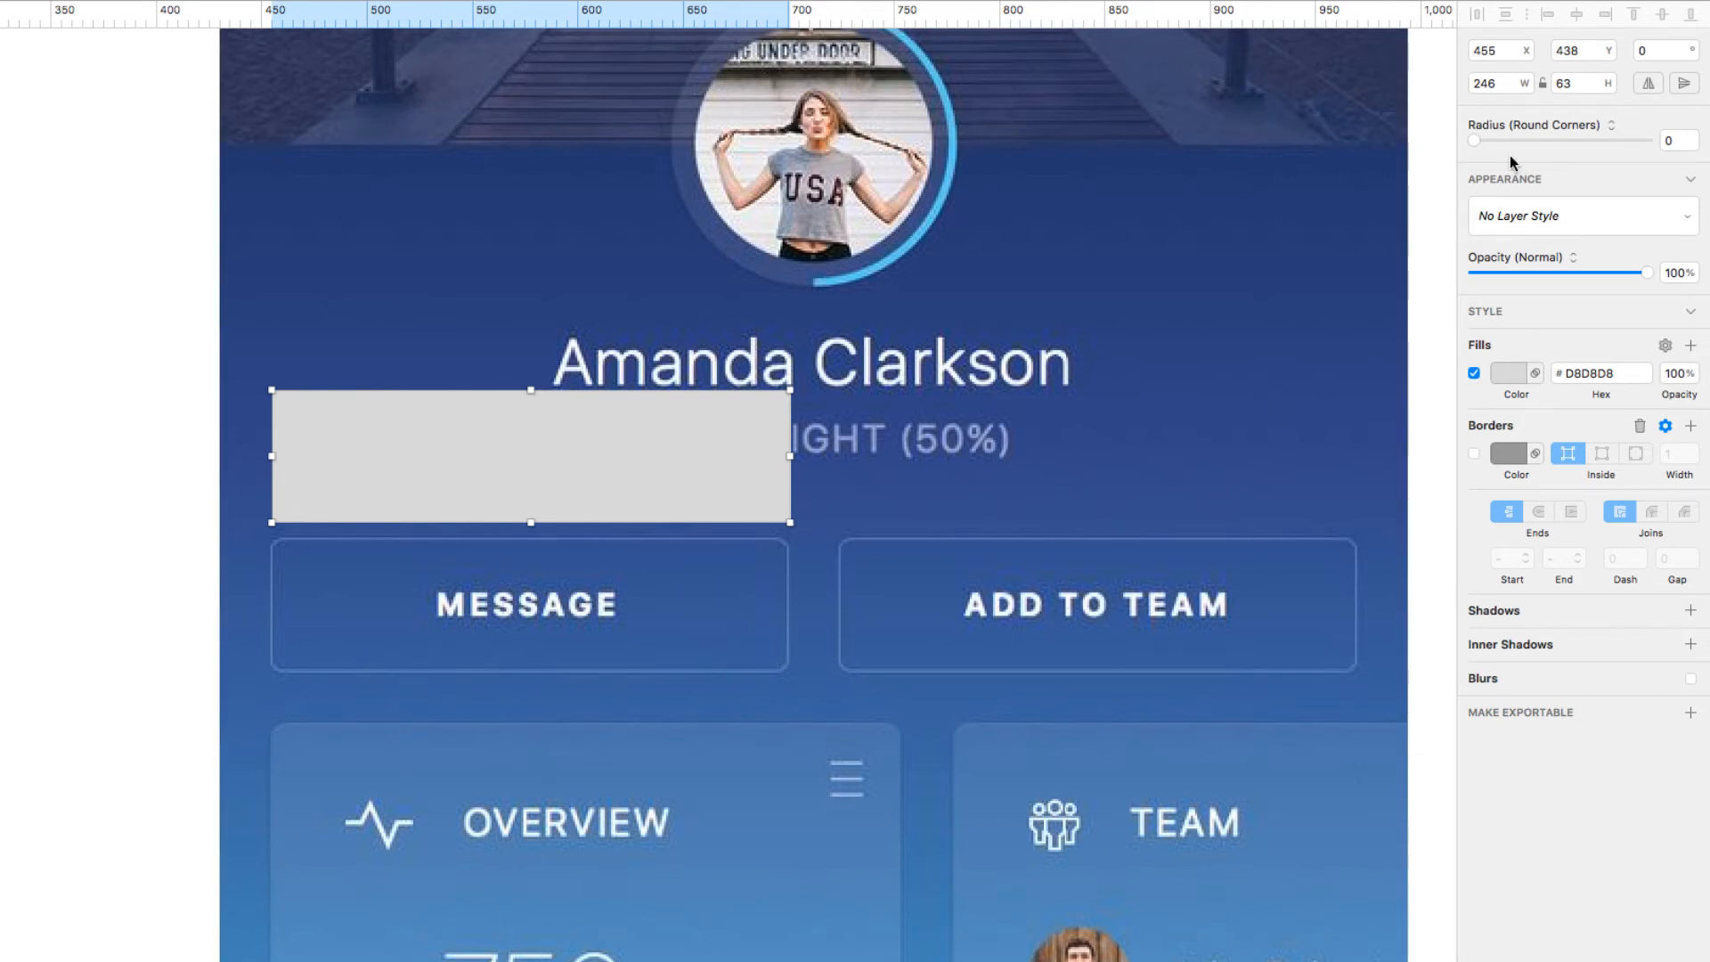
drag(1475, 140, 1546, 142)
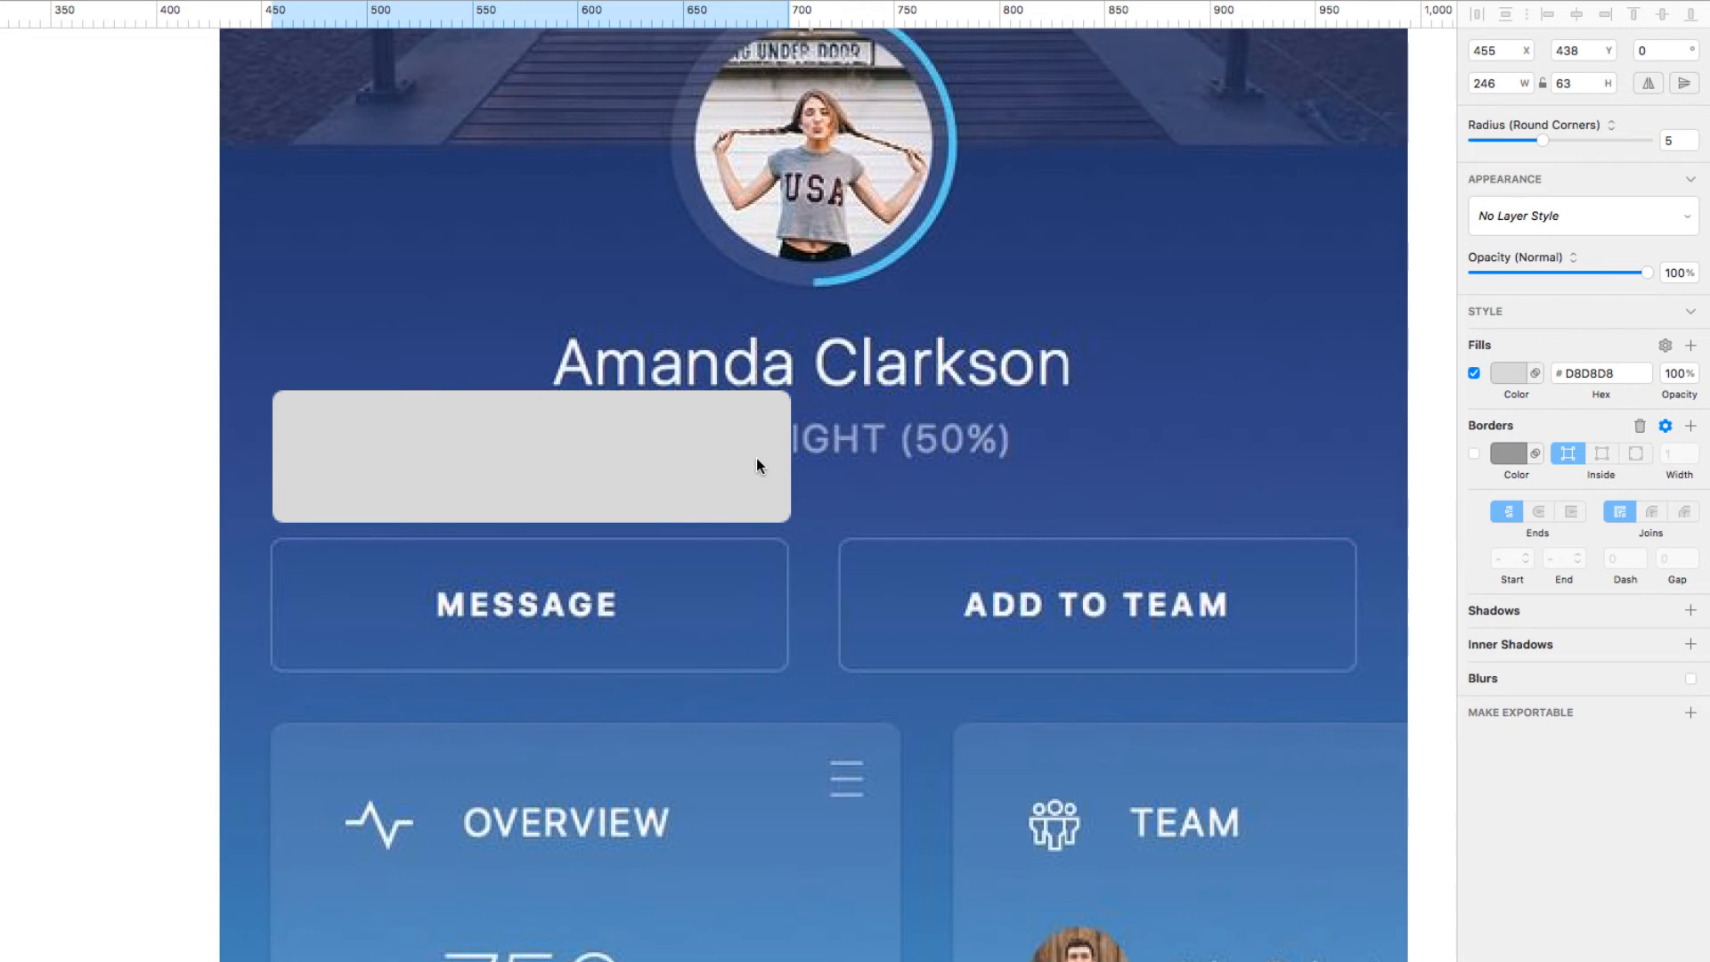
- Duplicate the rounded rectangle and fill the copy with the contrasting red F46060
key(super+d)
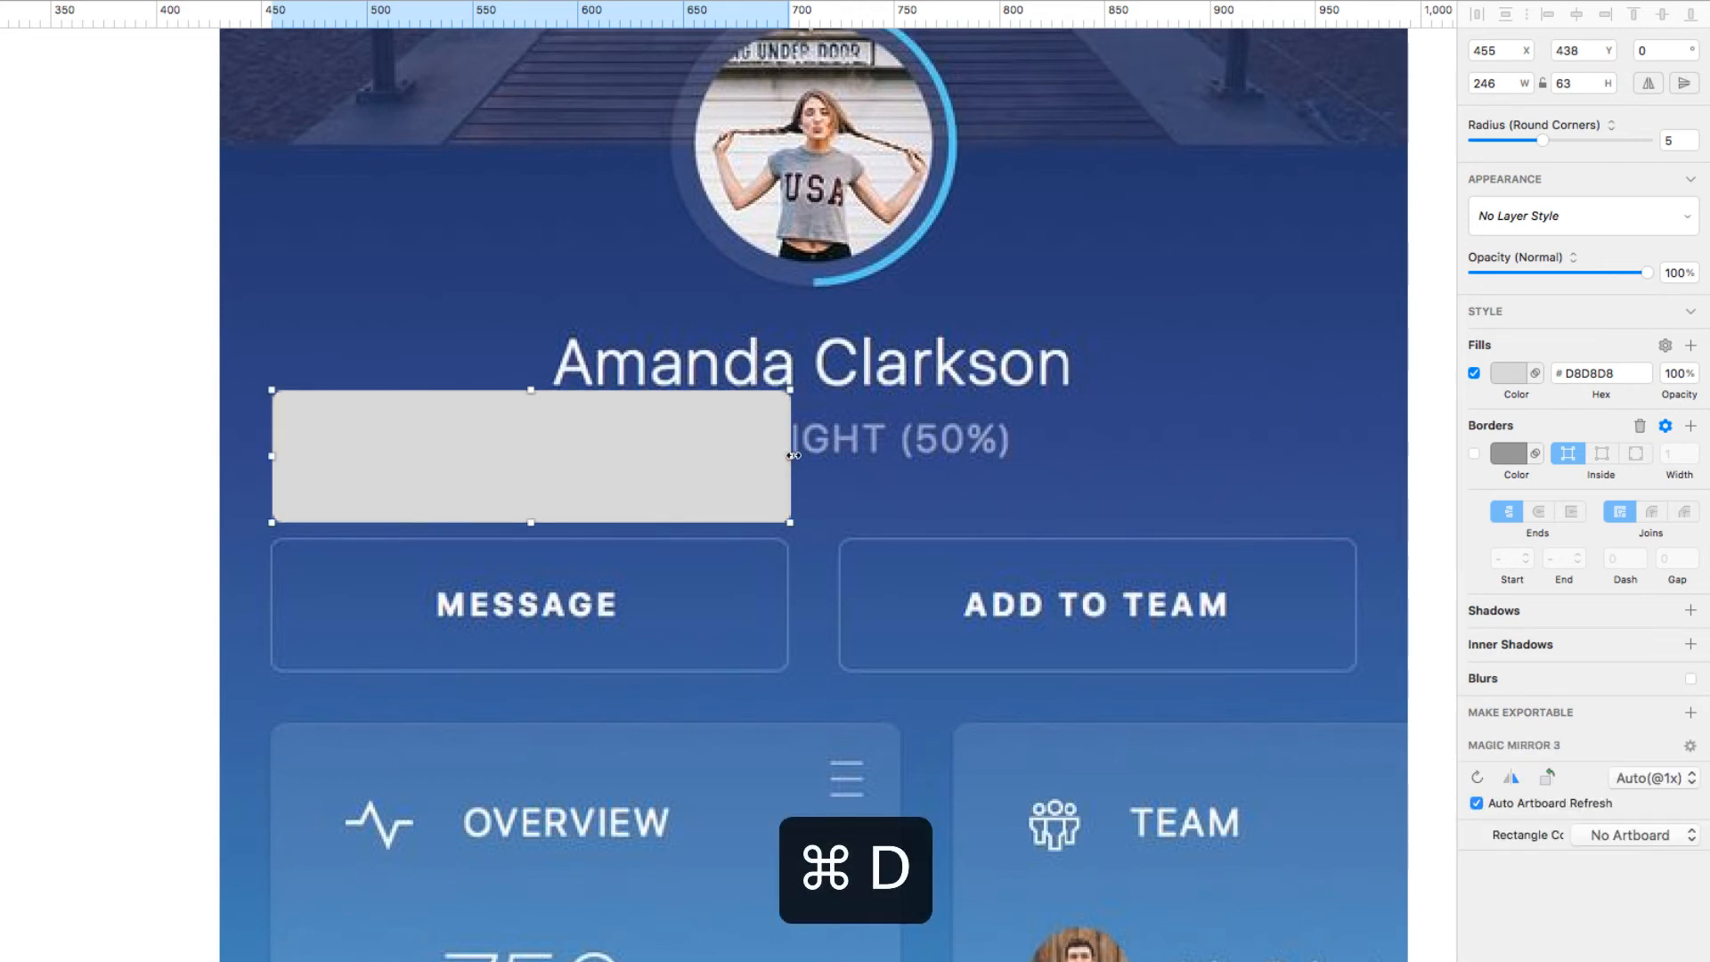
click(1508, 373)
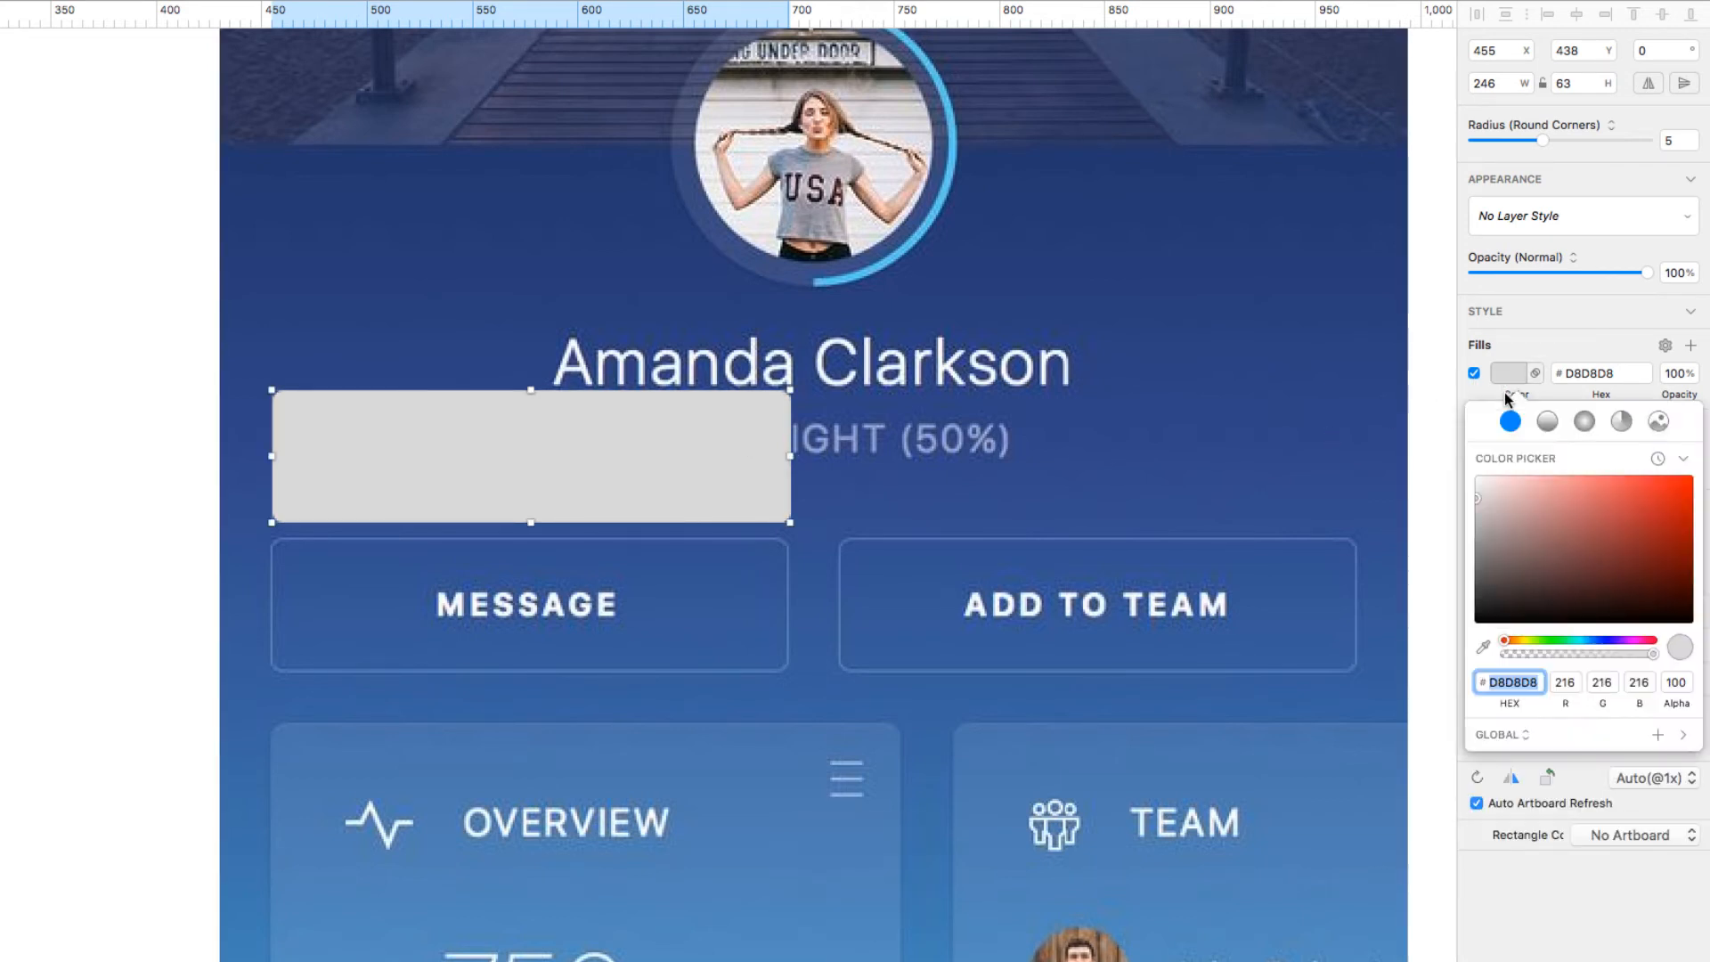
click(1604, 483)
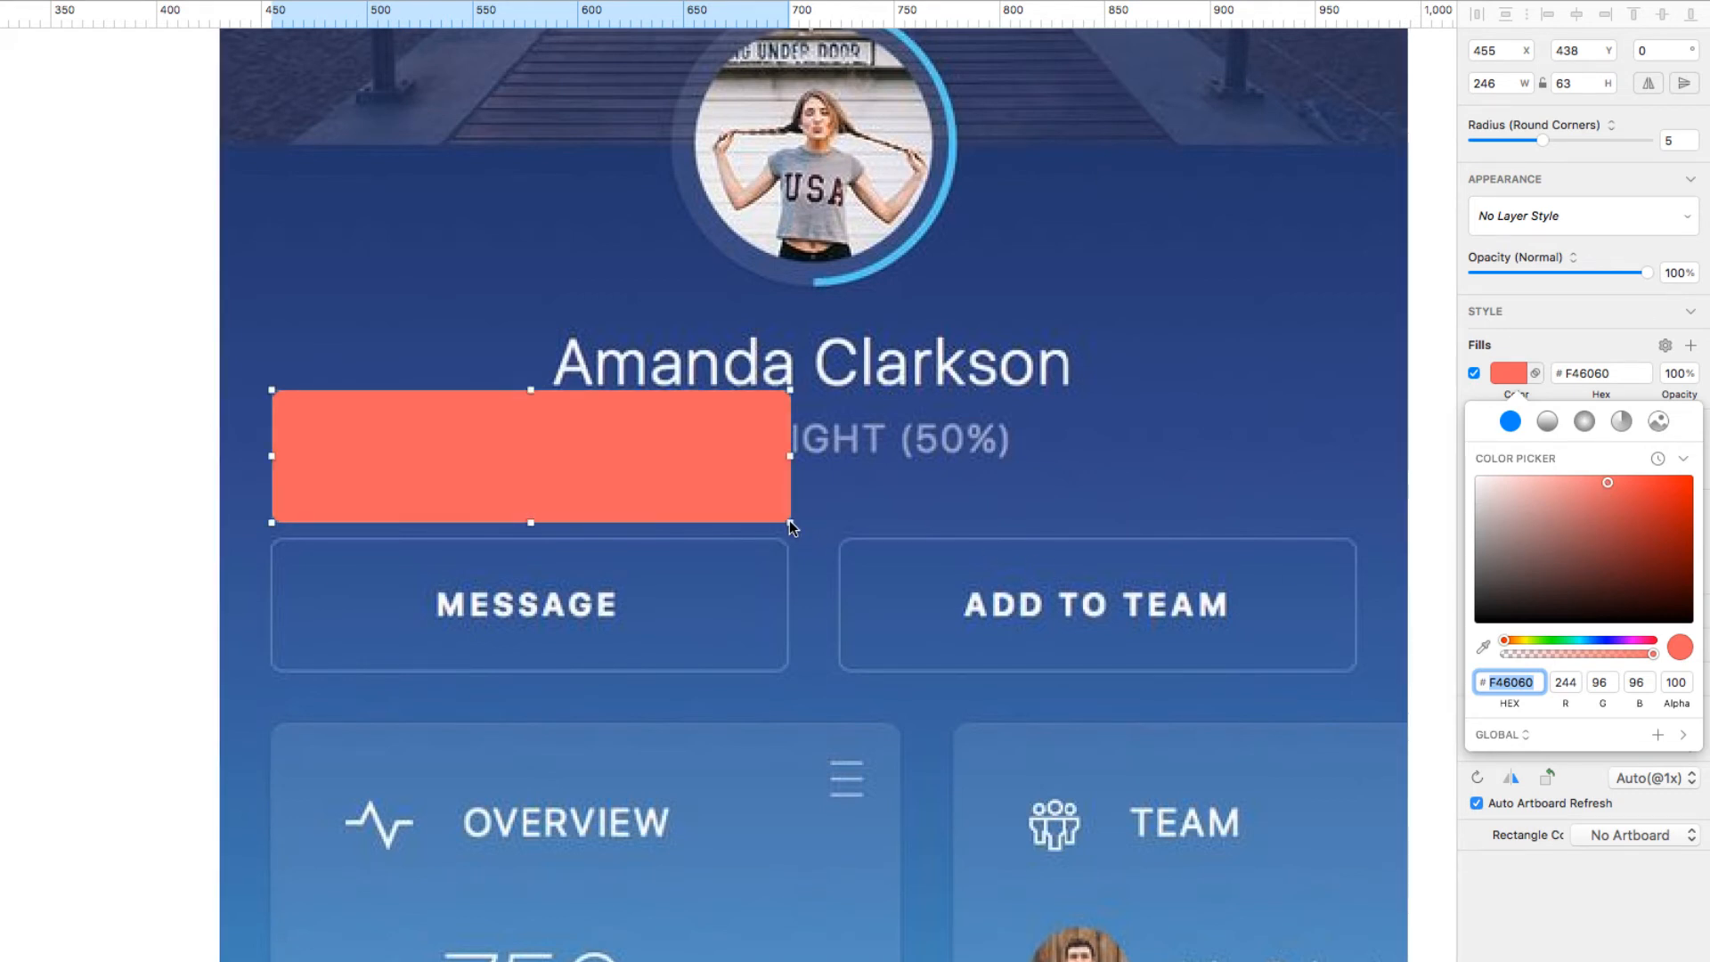
- Shrink the red copy to 240 by 61 so that it sits inside the grey rectangle
drag(789, 522, 785, 515)
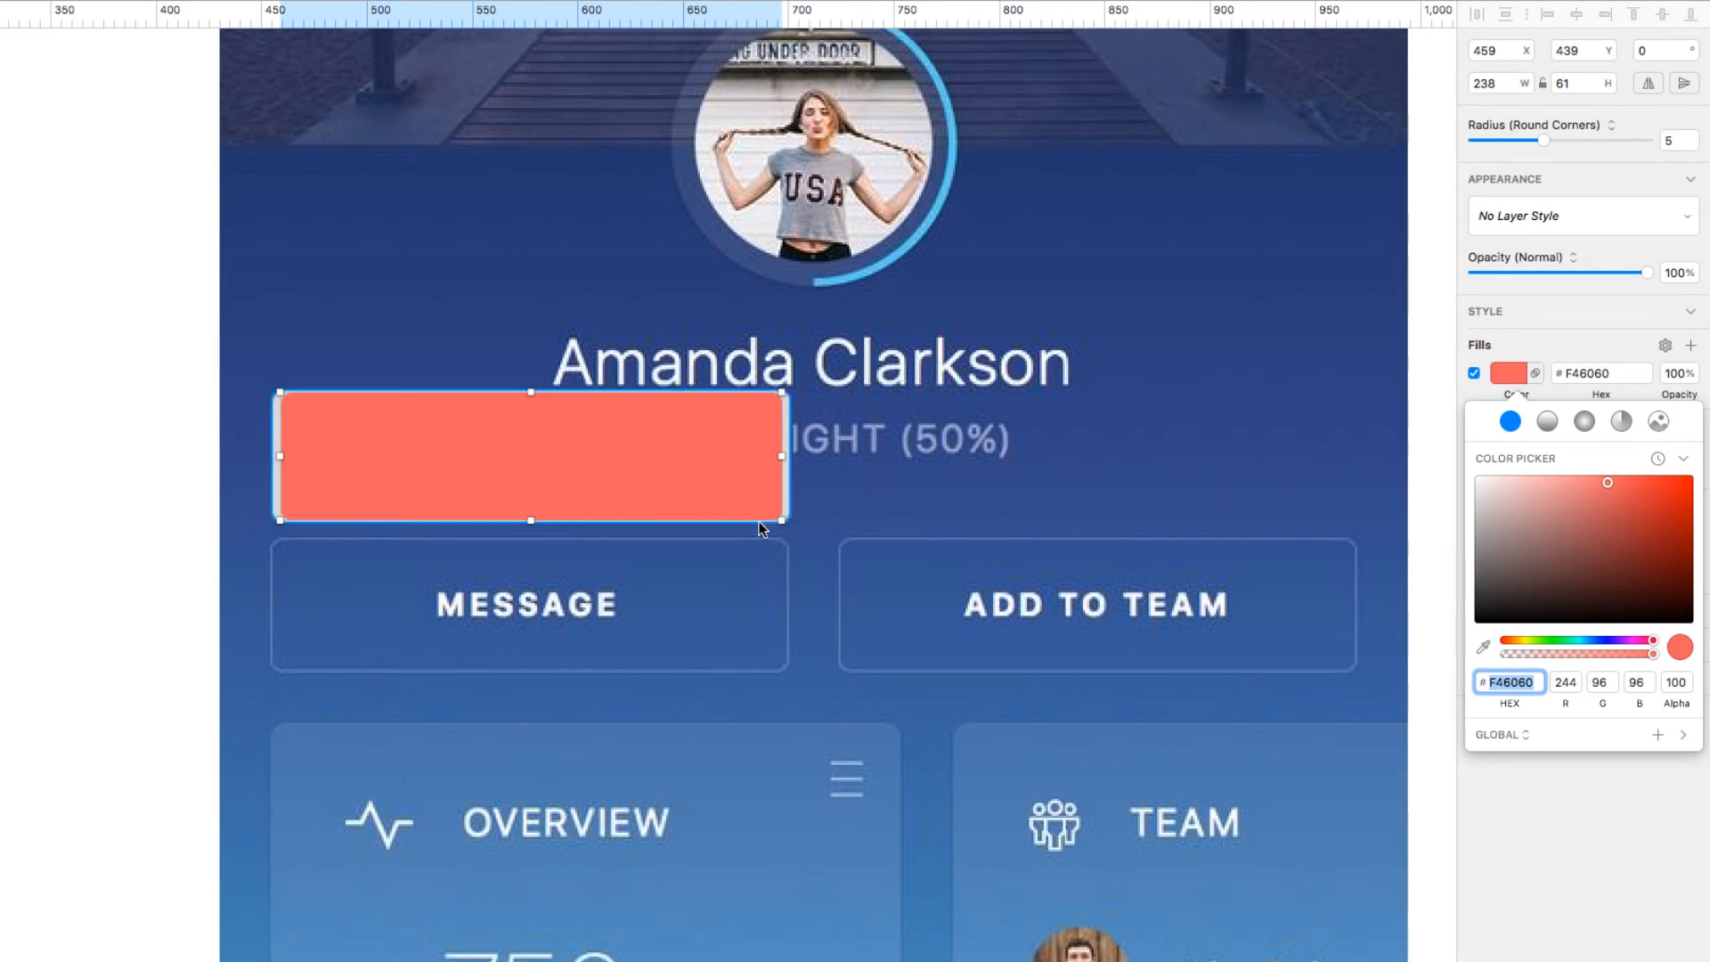
scroll(759, 522, up, 5)
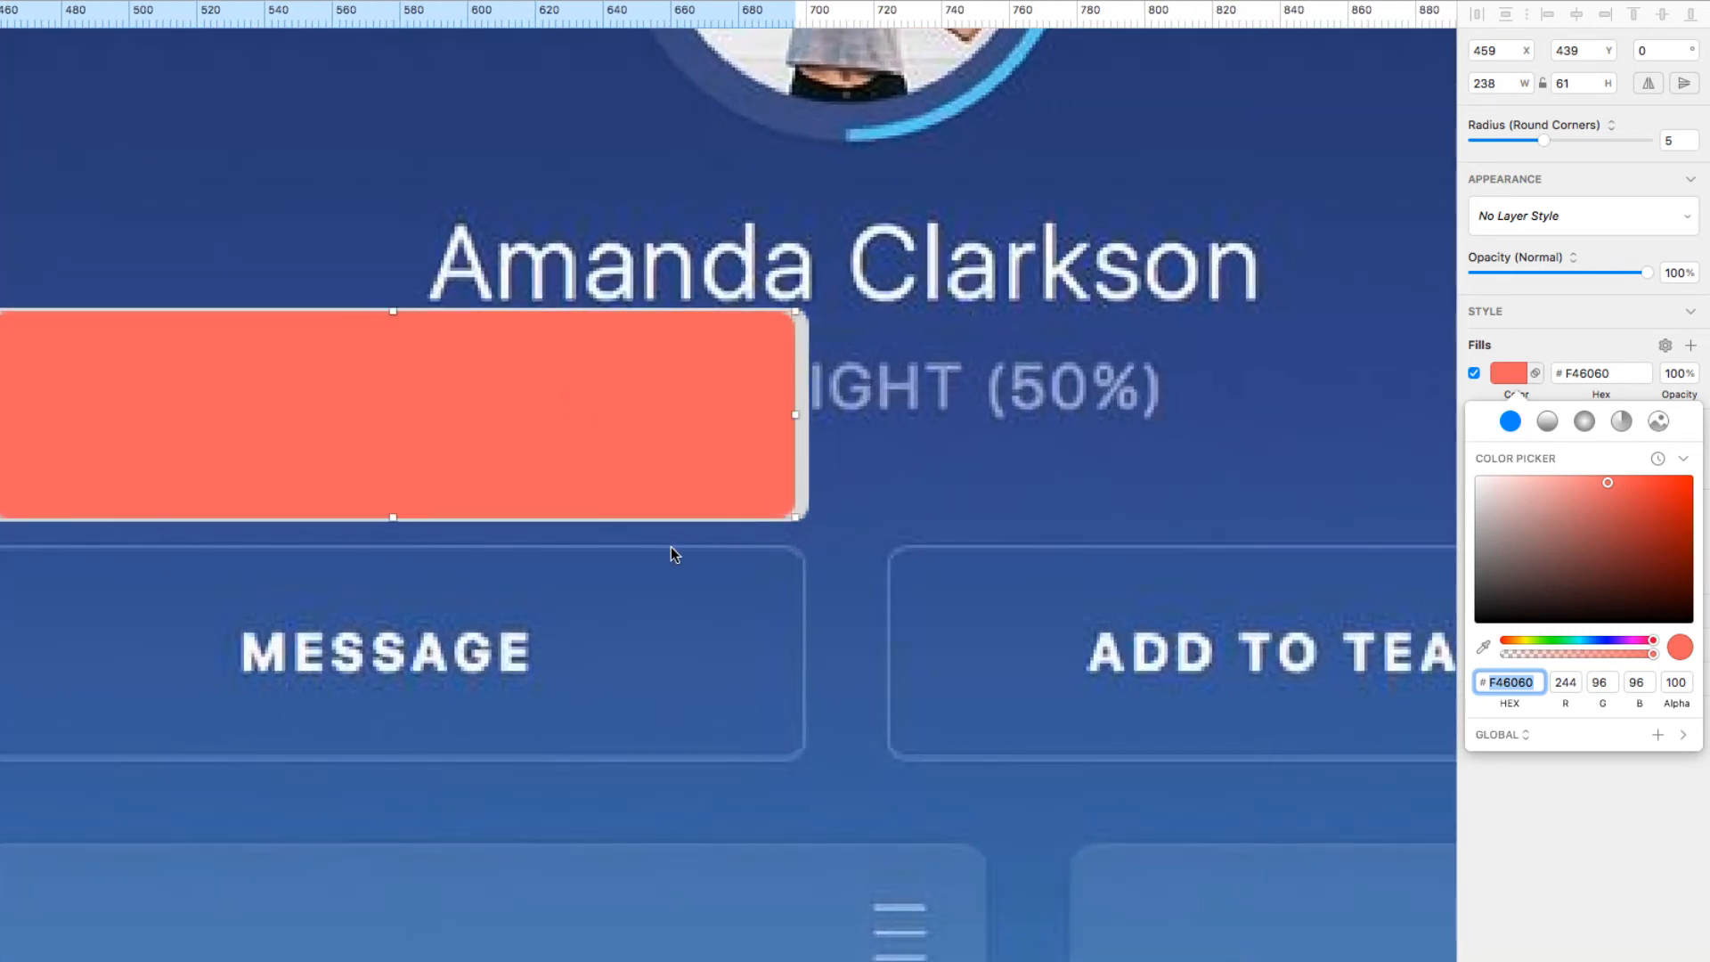
key(space)
drag(671, 547, 864, 550)
key(super+z)
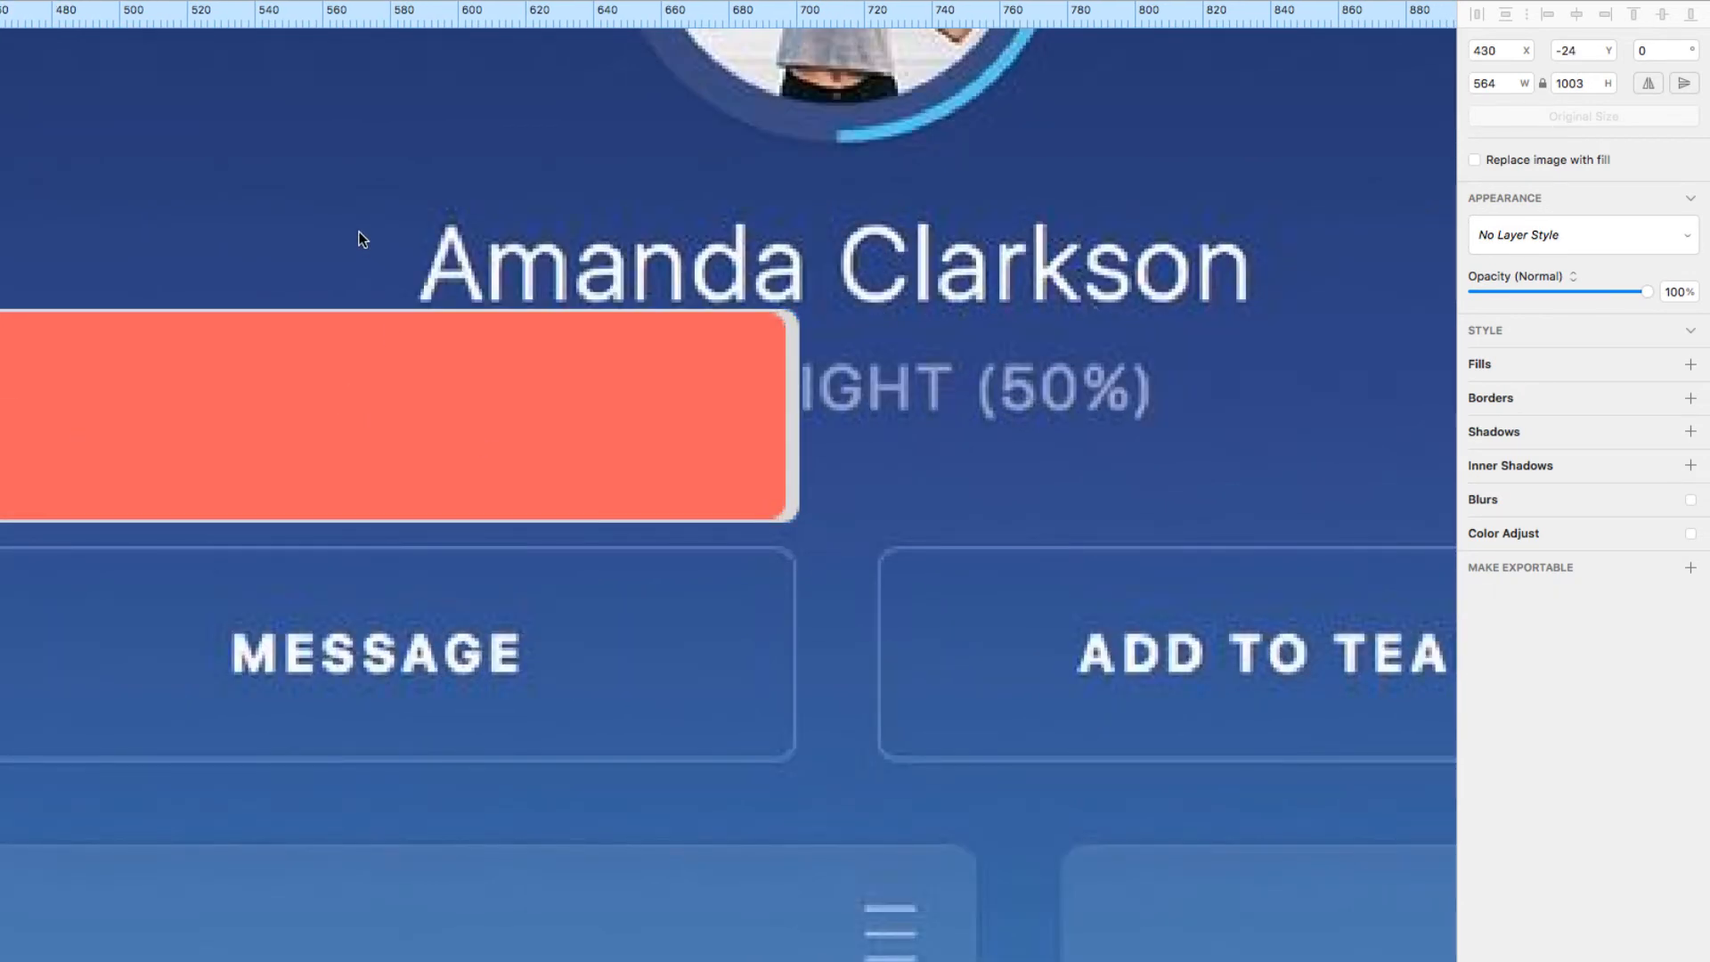
drag(342, 212, 592, 214)
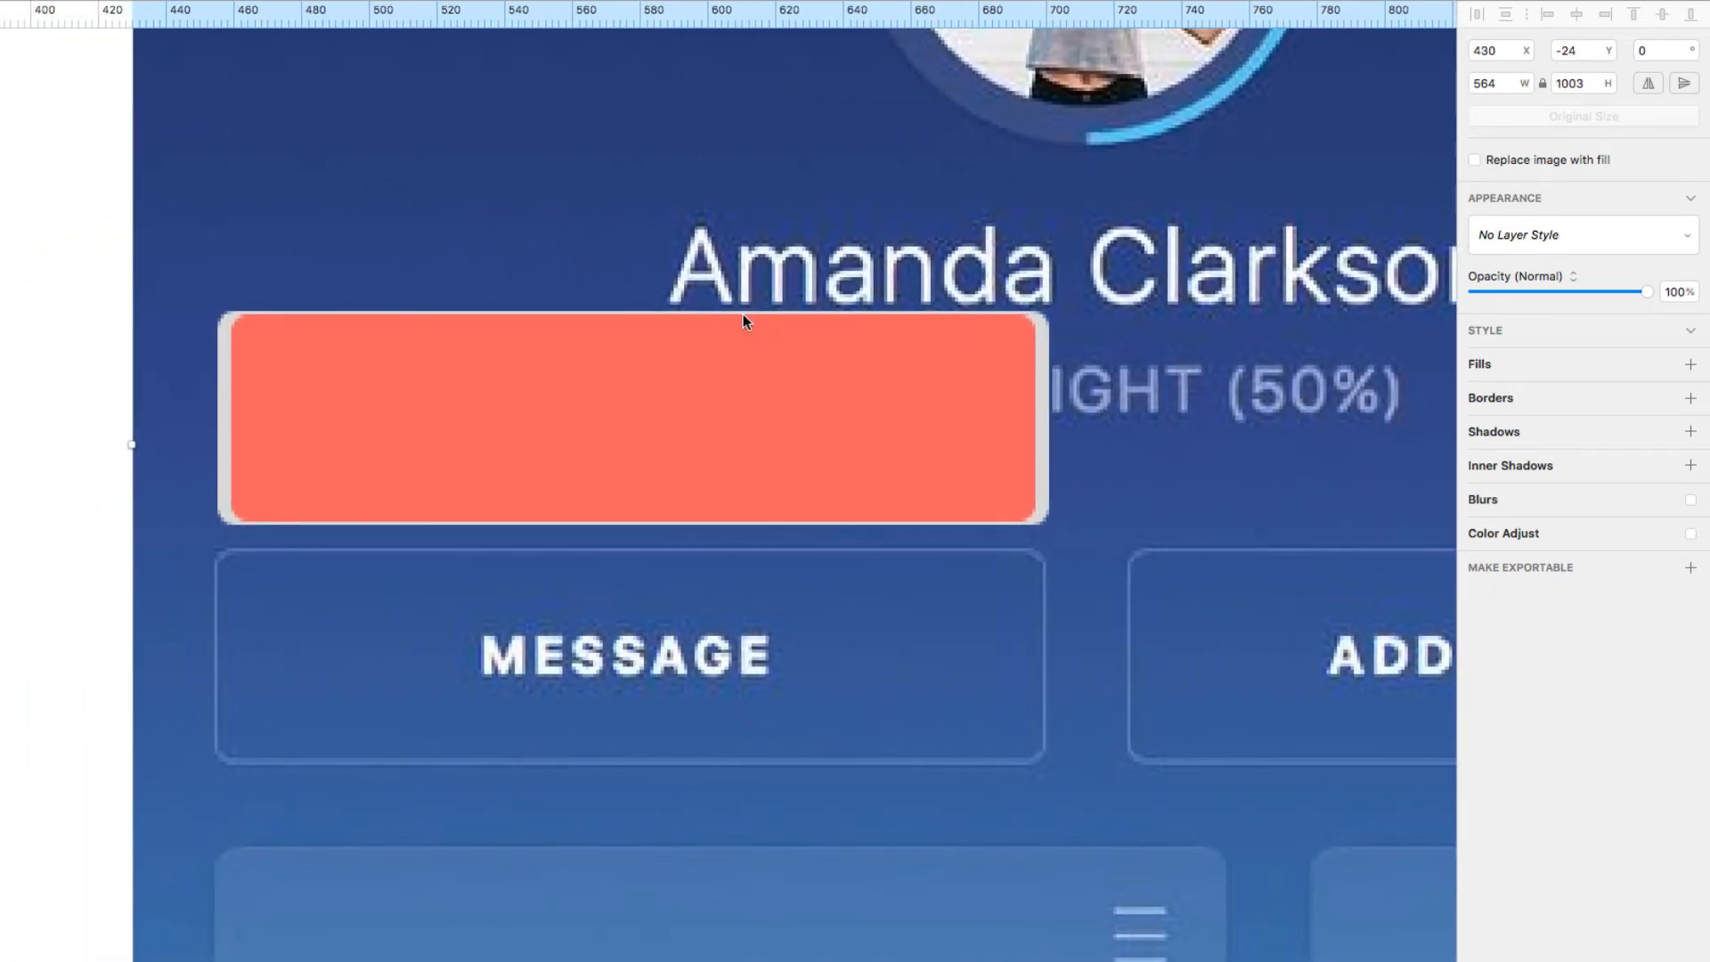
click(989, 405)
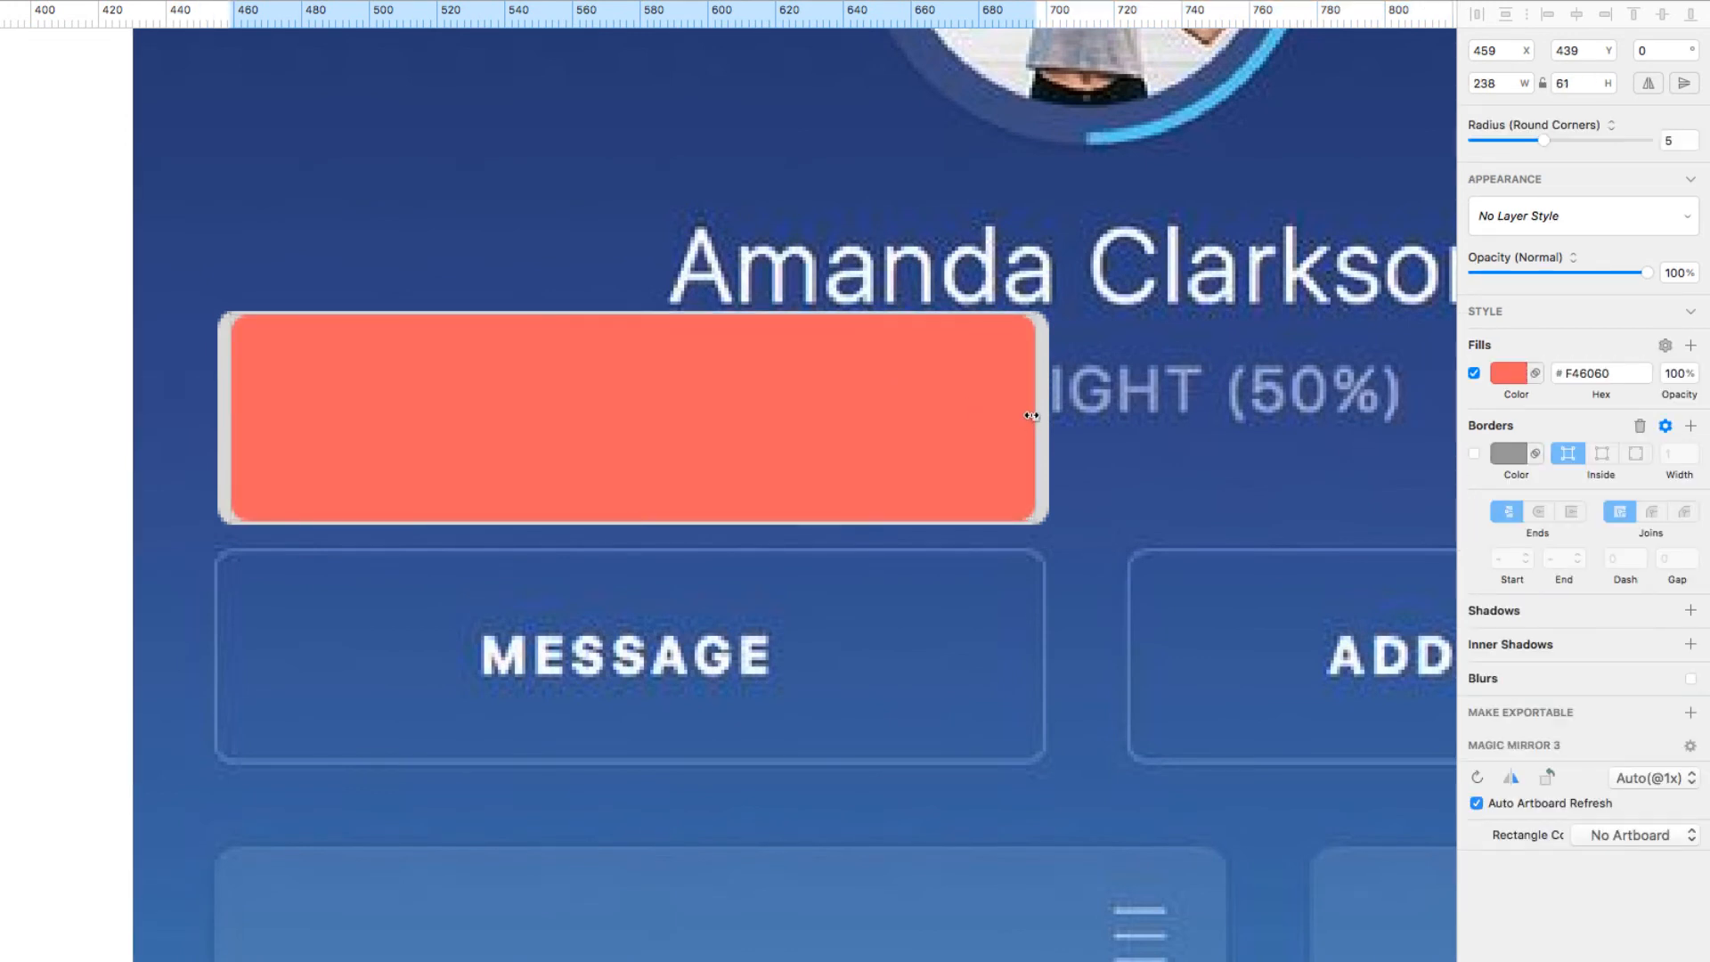
drag(1035, 416, 1043, 415)
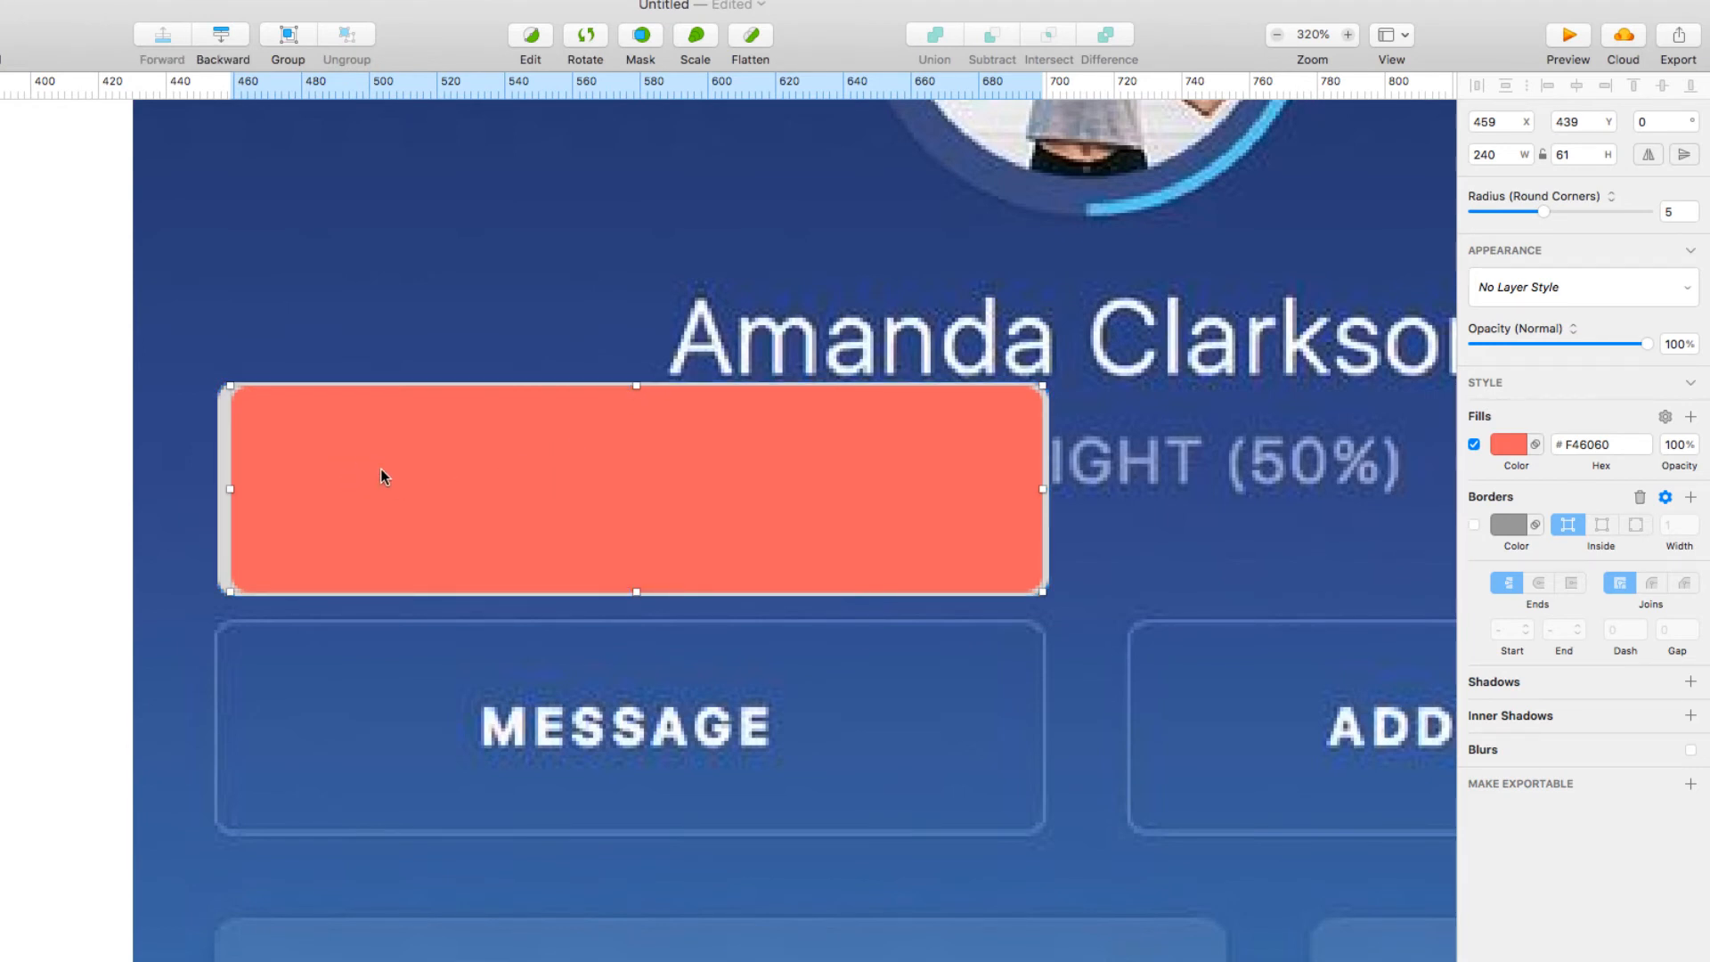
- Move the red copy to X 456 and set its width to 244, leaving an even 1 px grey rim
key(Left)
key(Left)
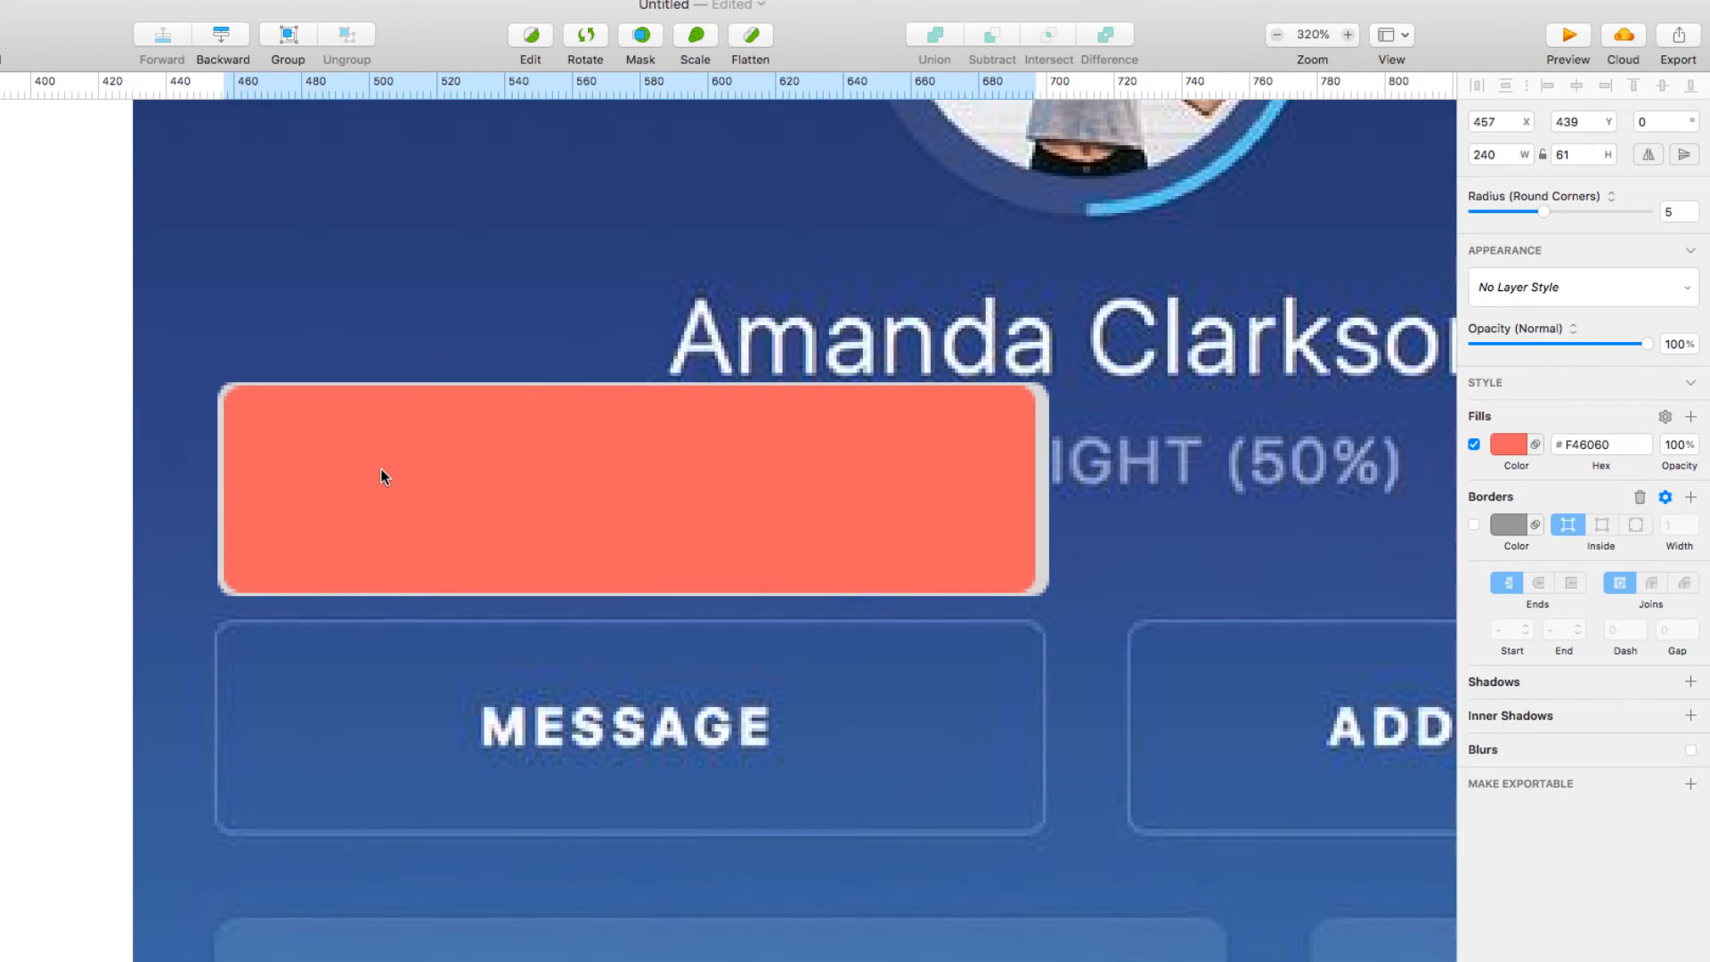
key(alt)
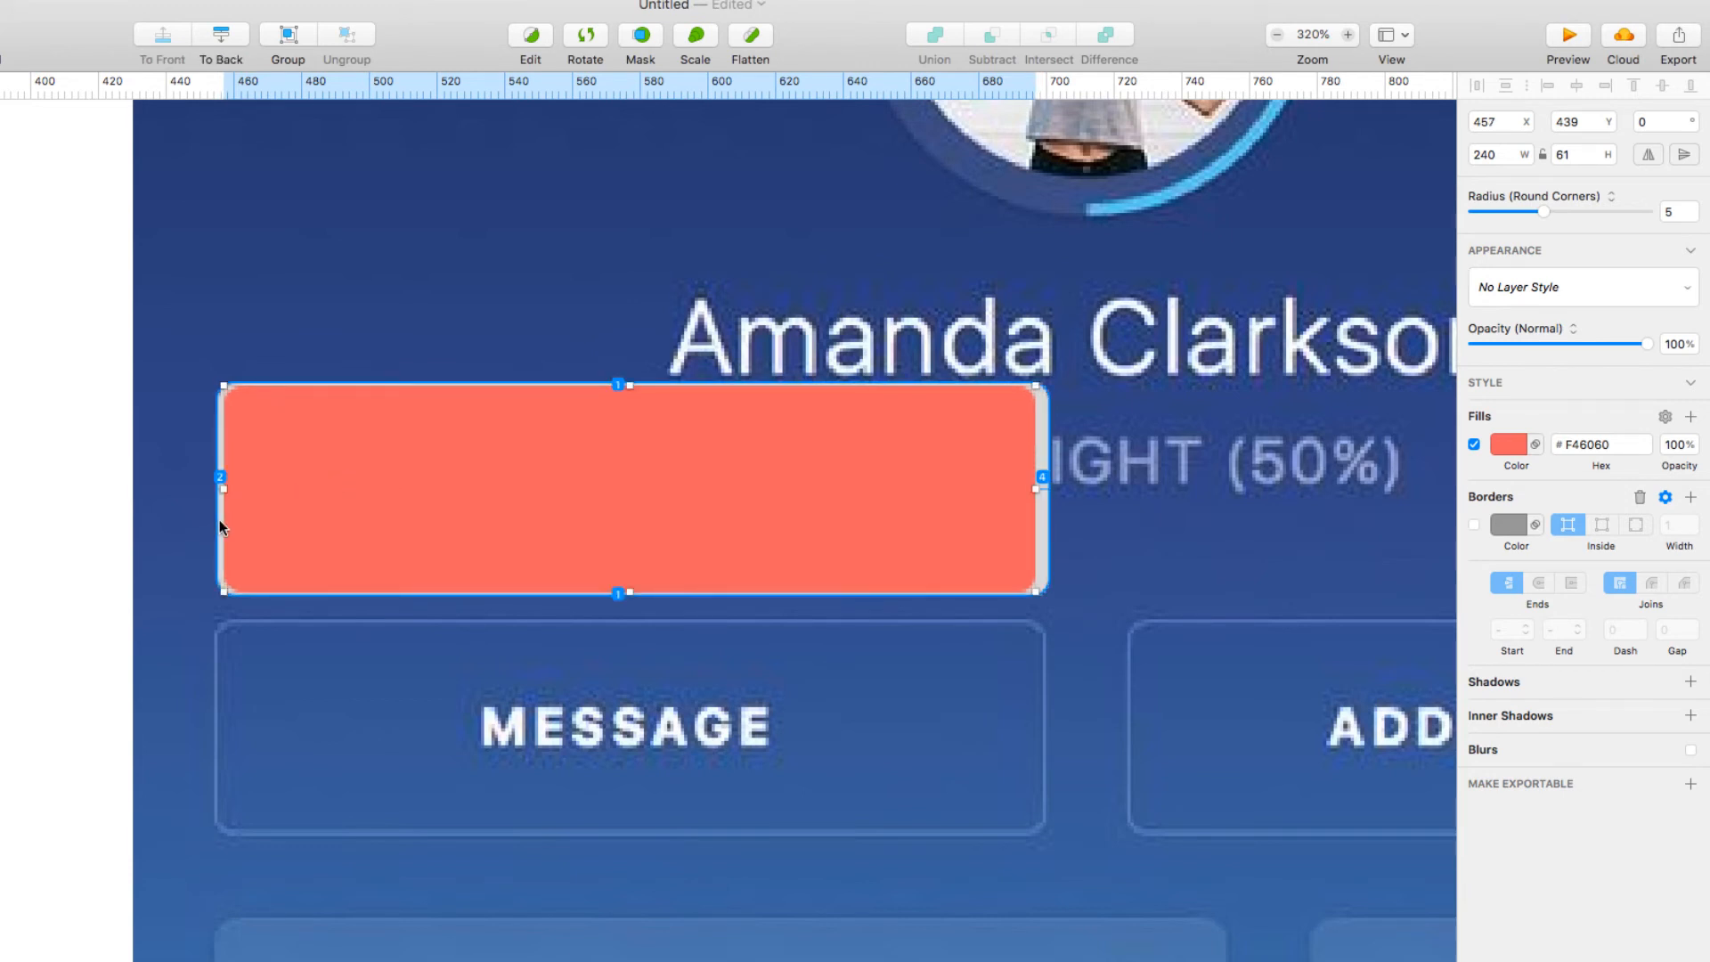
key(alt+Left)
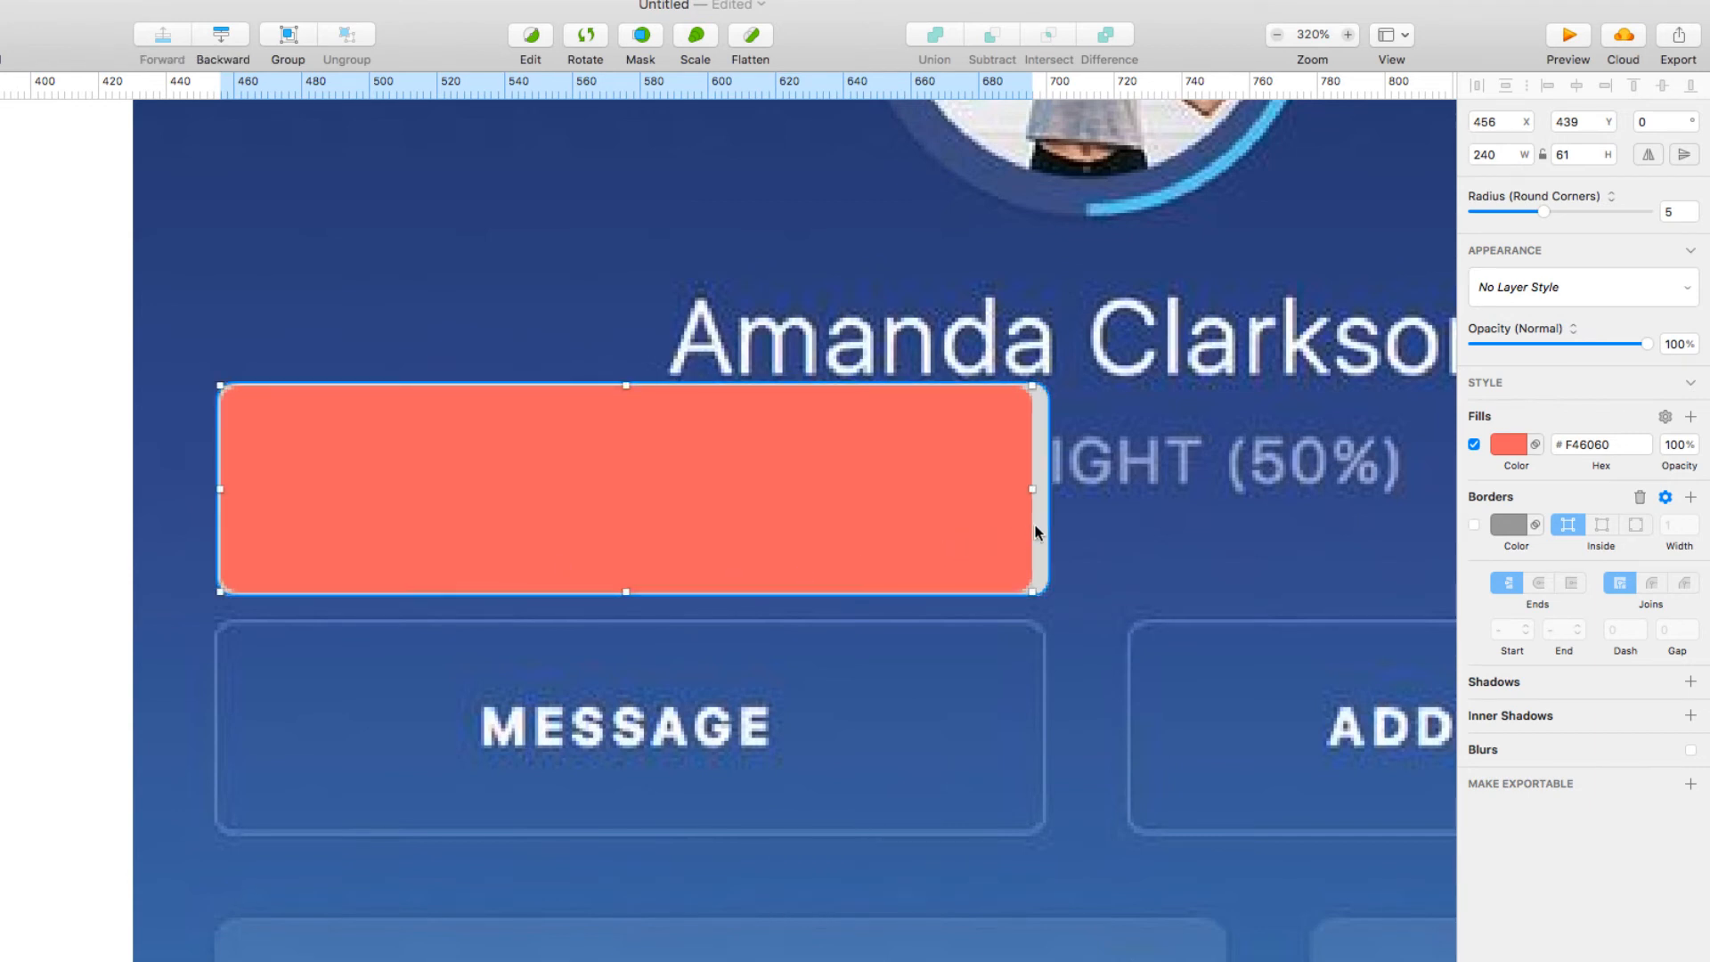
key(alt)
click(1509, 161)
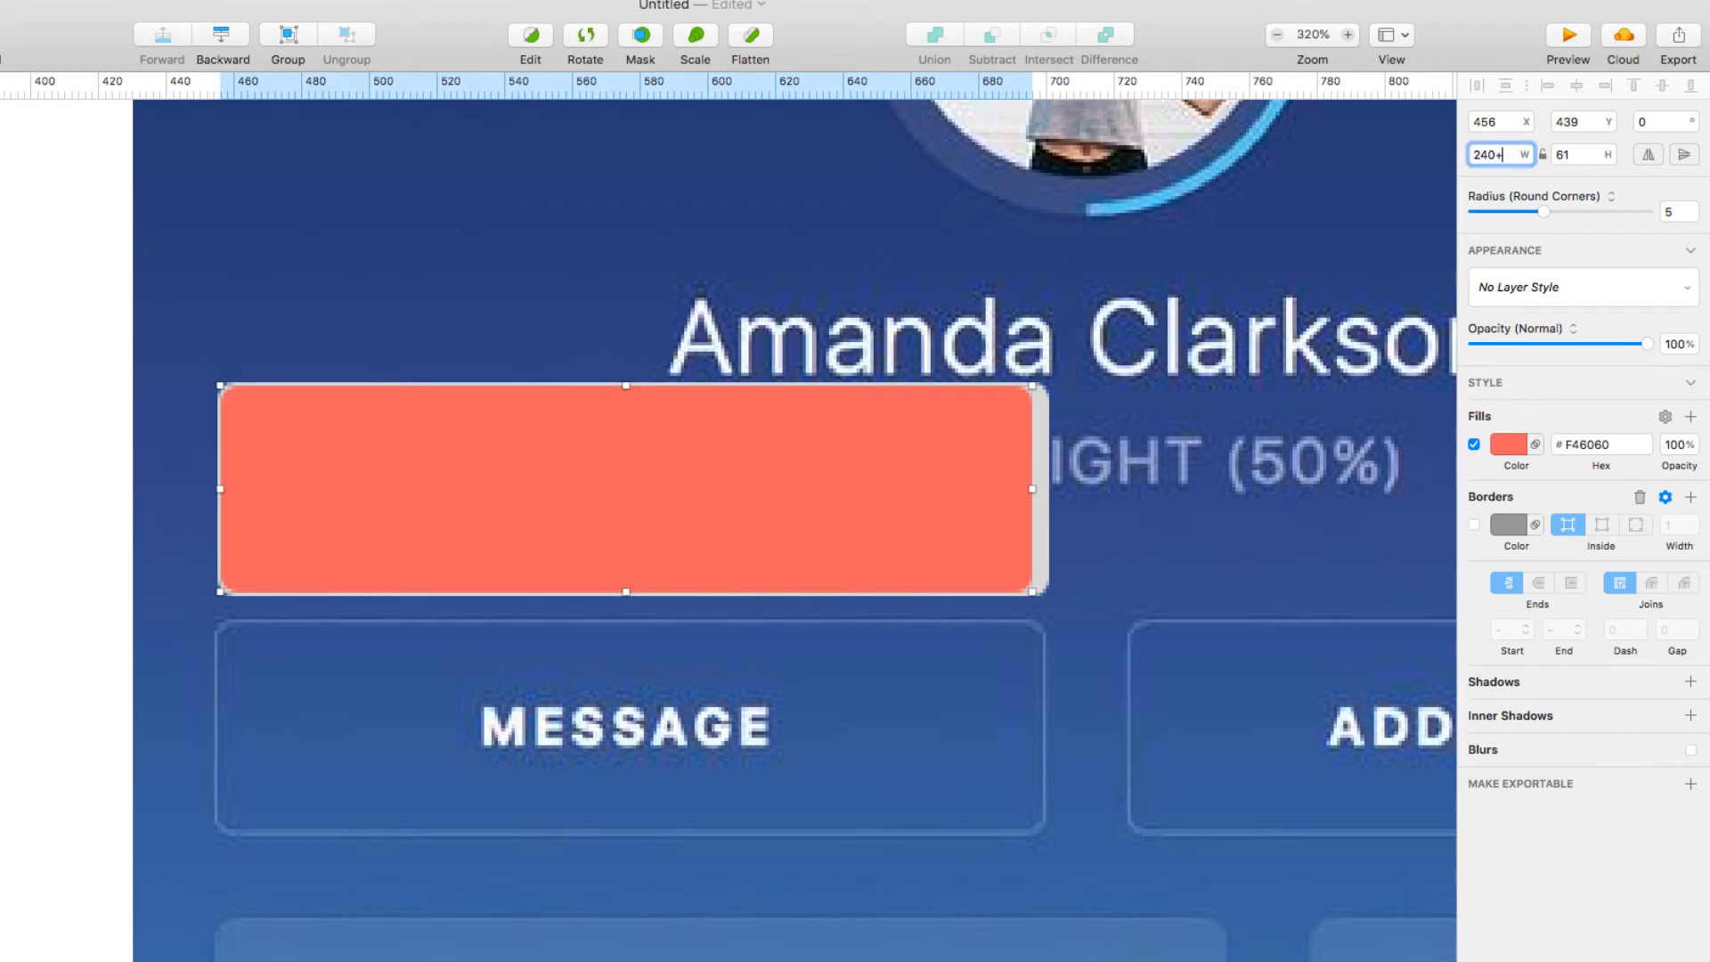
text(+4)
key(Return)
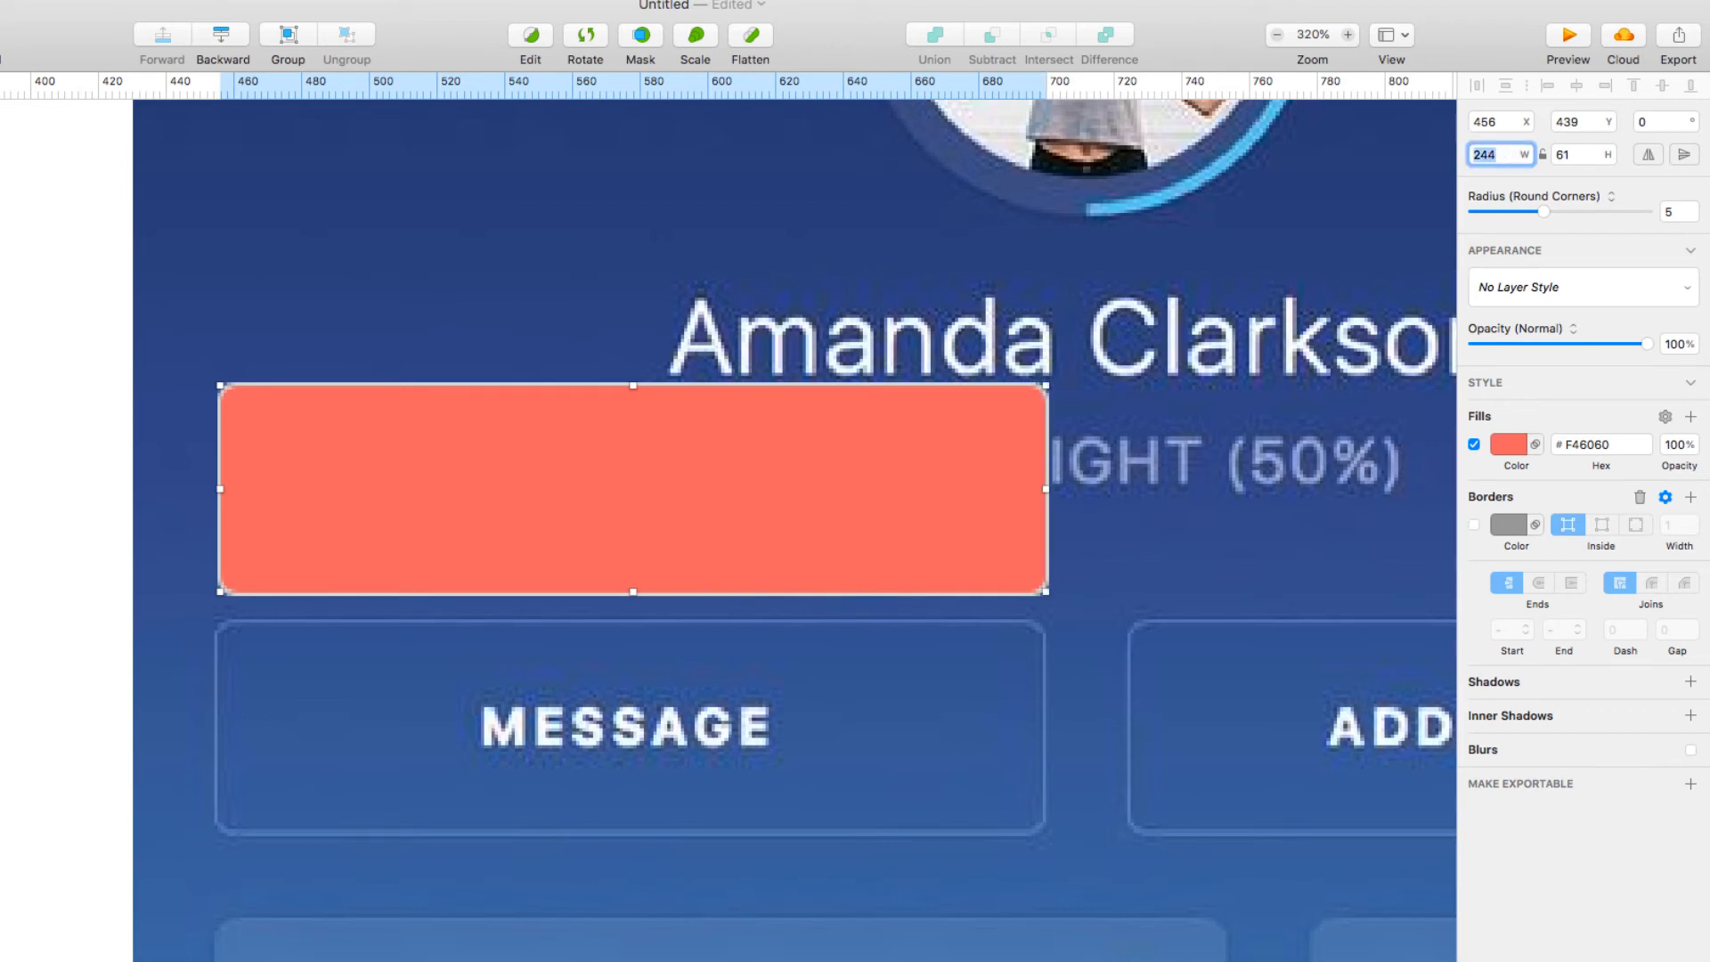
- Subtract the red copy from the grey rectangle to leave a thin button outline, and lower the outline's opacity to 27%
shift+click(1008, 382)
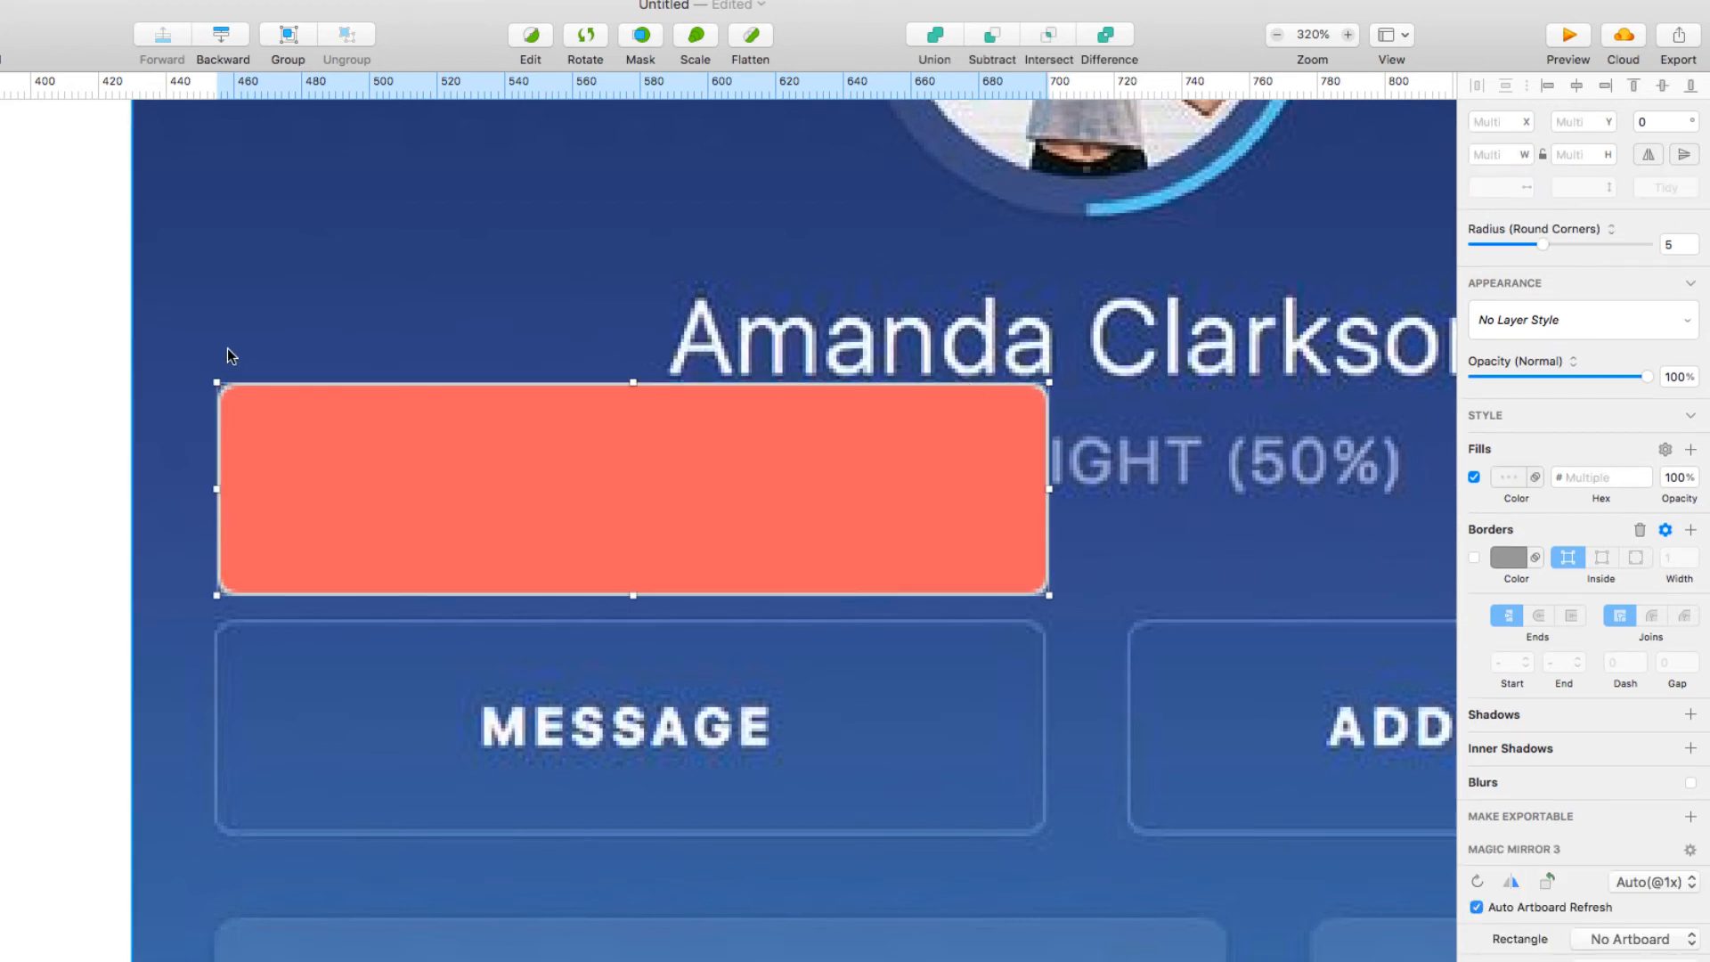
click(995, 36)
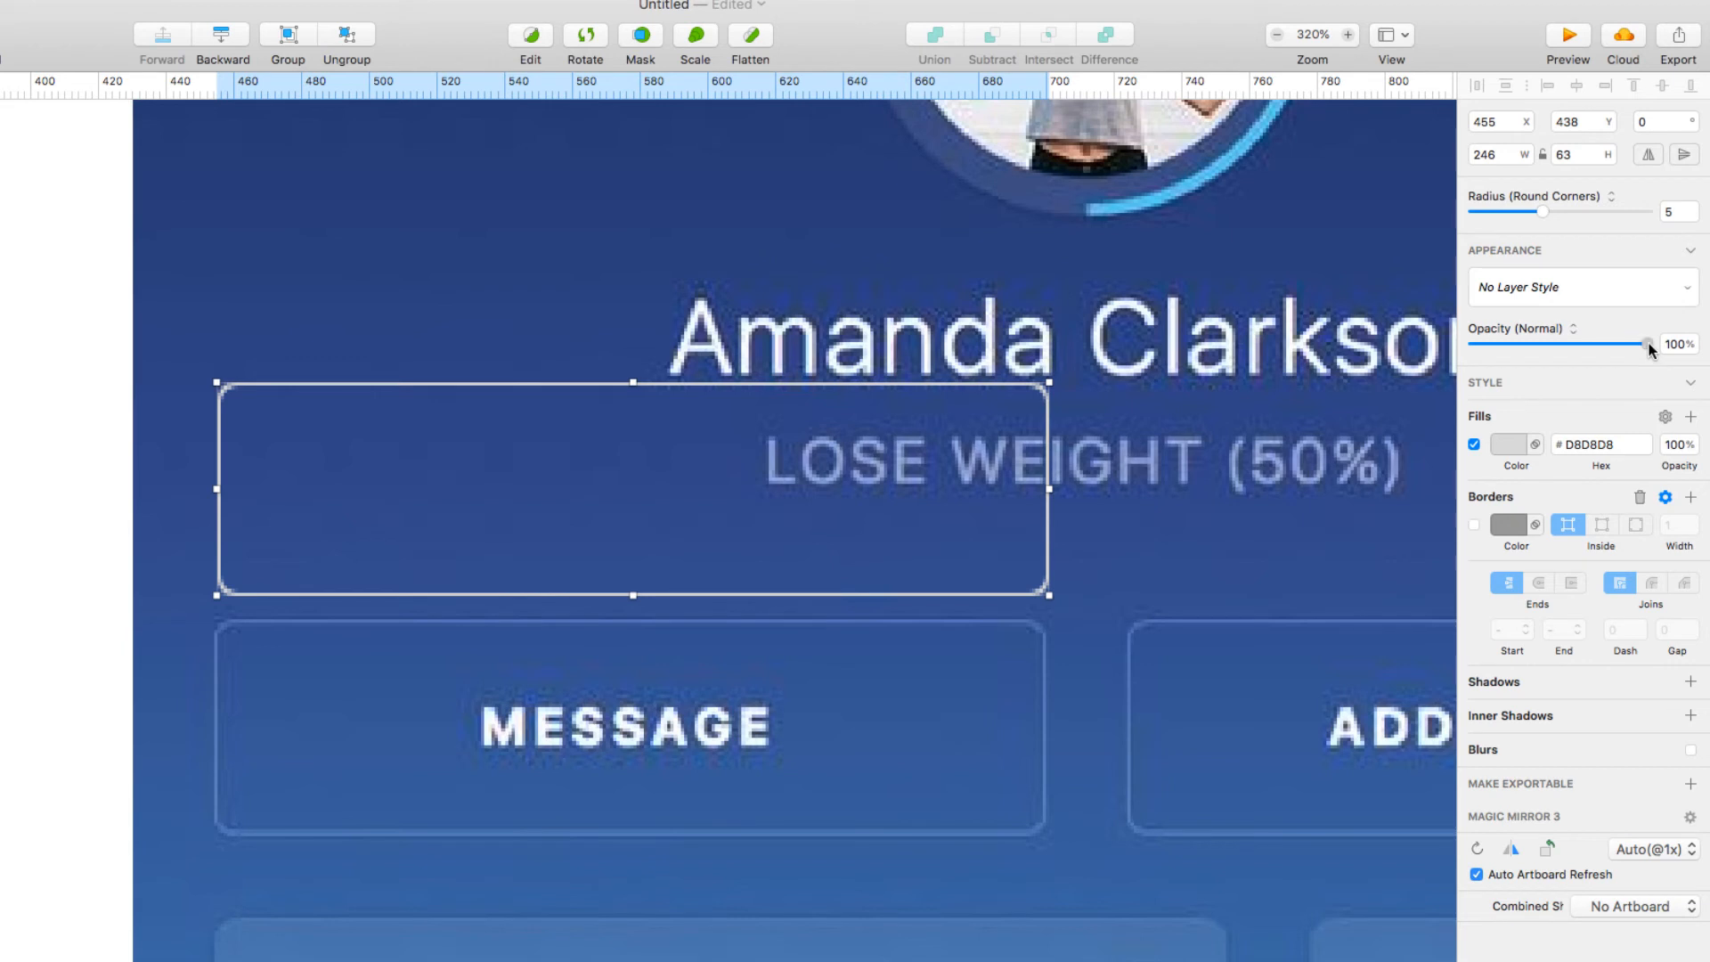
drag(1649, 348, 1519, 341)
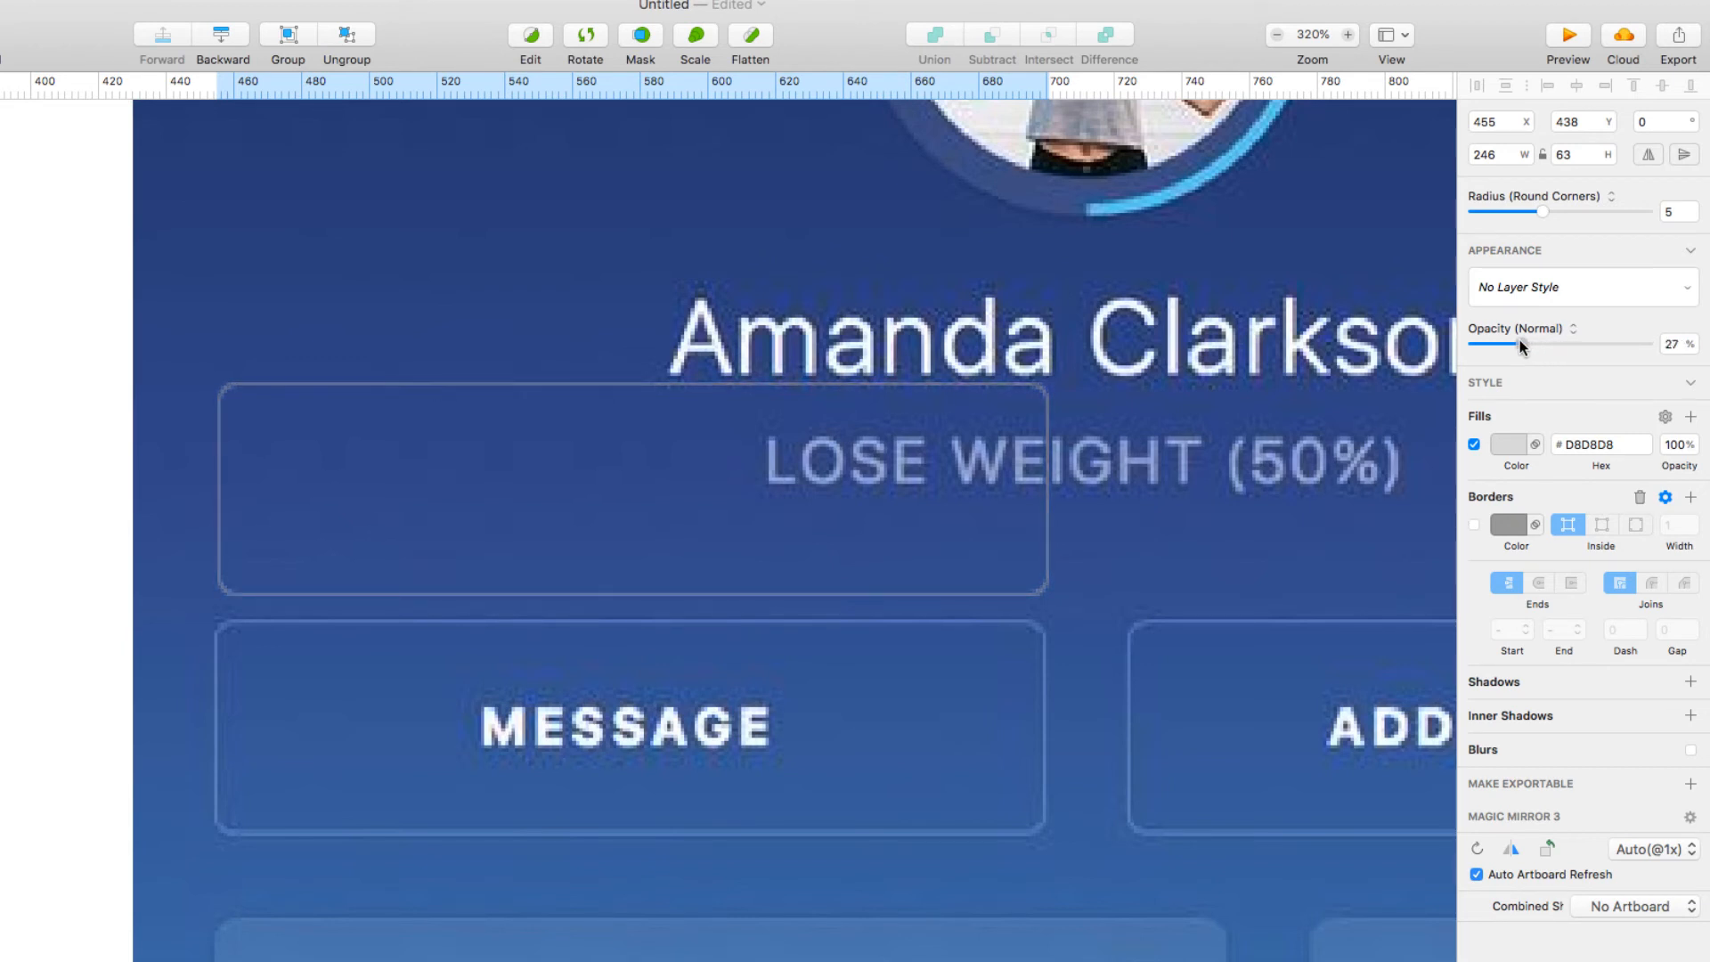
- Change the button outline's fill to the light blue 7E95CD and set its opacity to 37%
click(1505, 445)
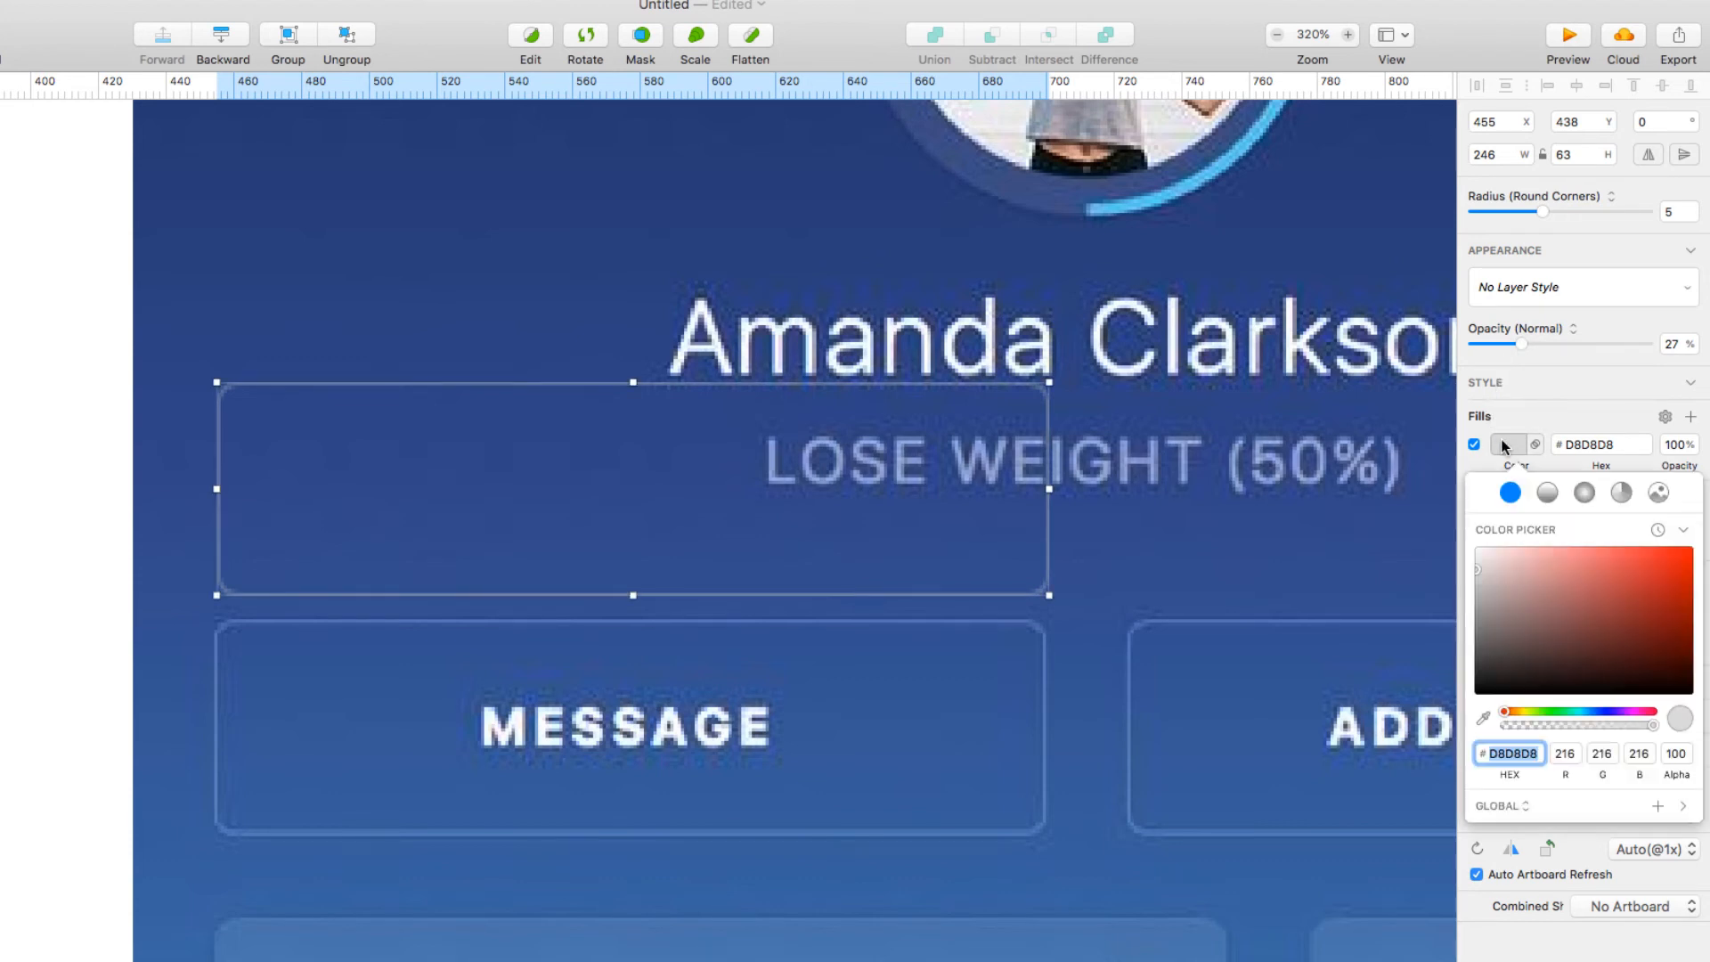
click(1483, 718)
click(1114, 537)
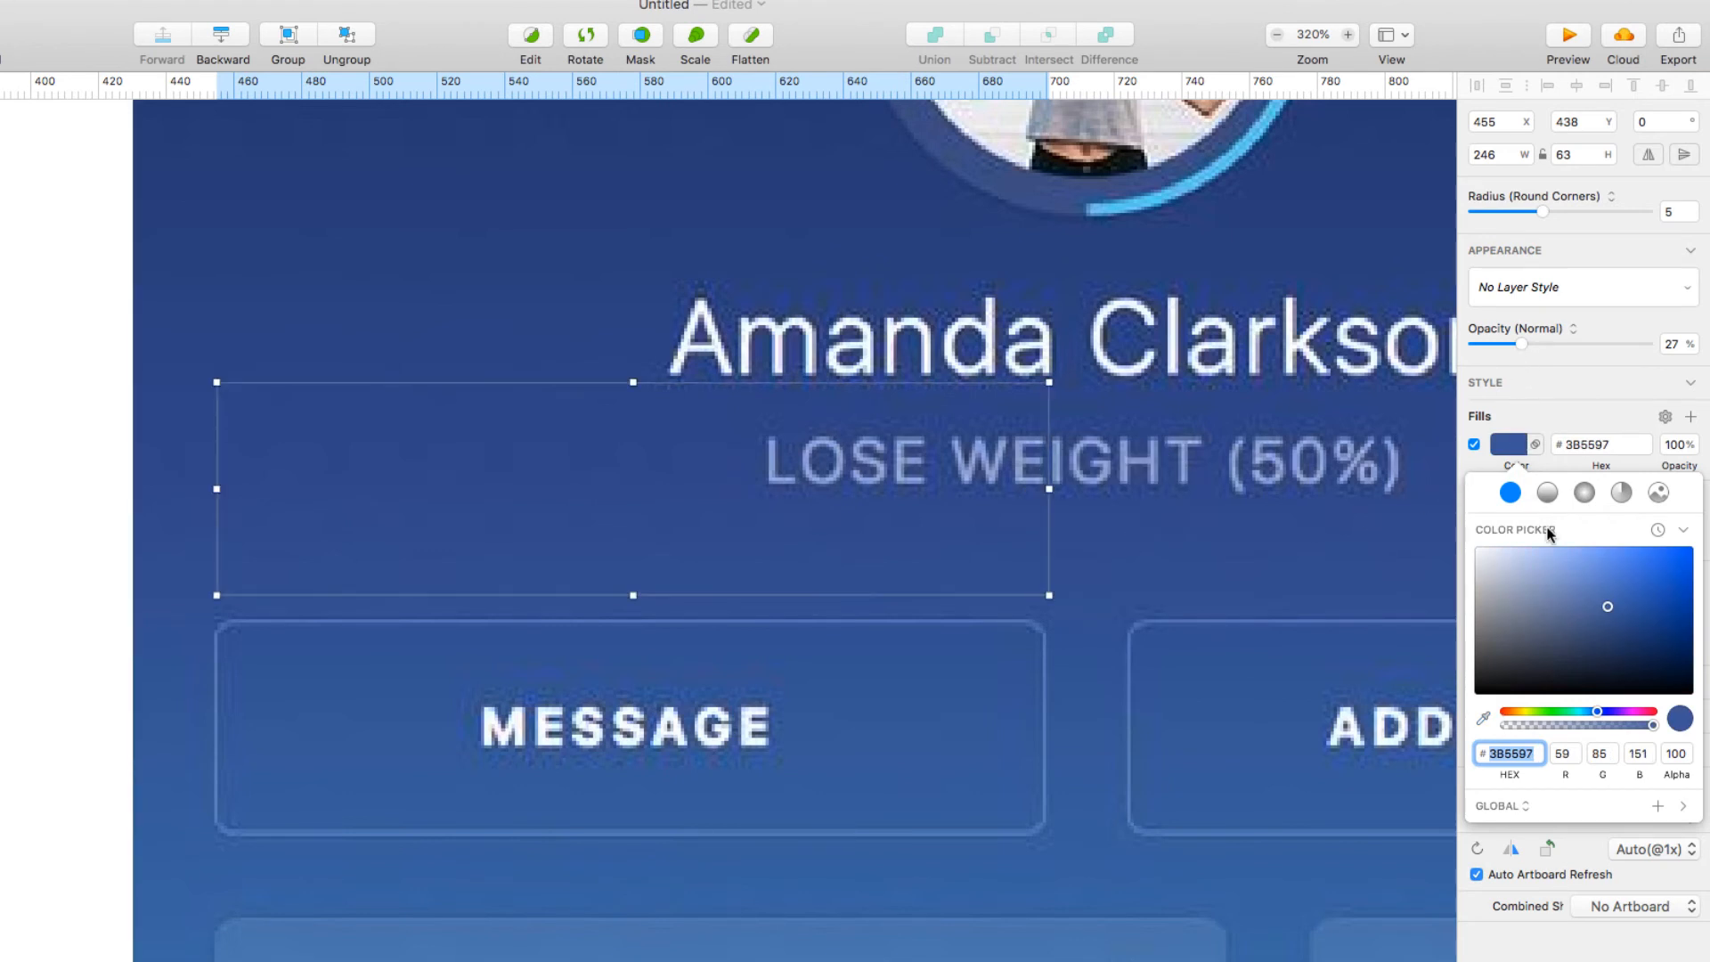
click(1567, 556)
mouse_move(1569, 561)
mouse_down()
mouse_move(1565, 614)
mouse_move(1560, 579)
mouse_up()
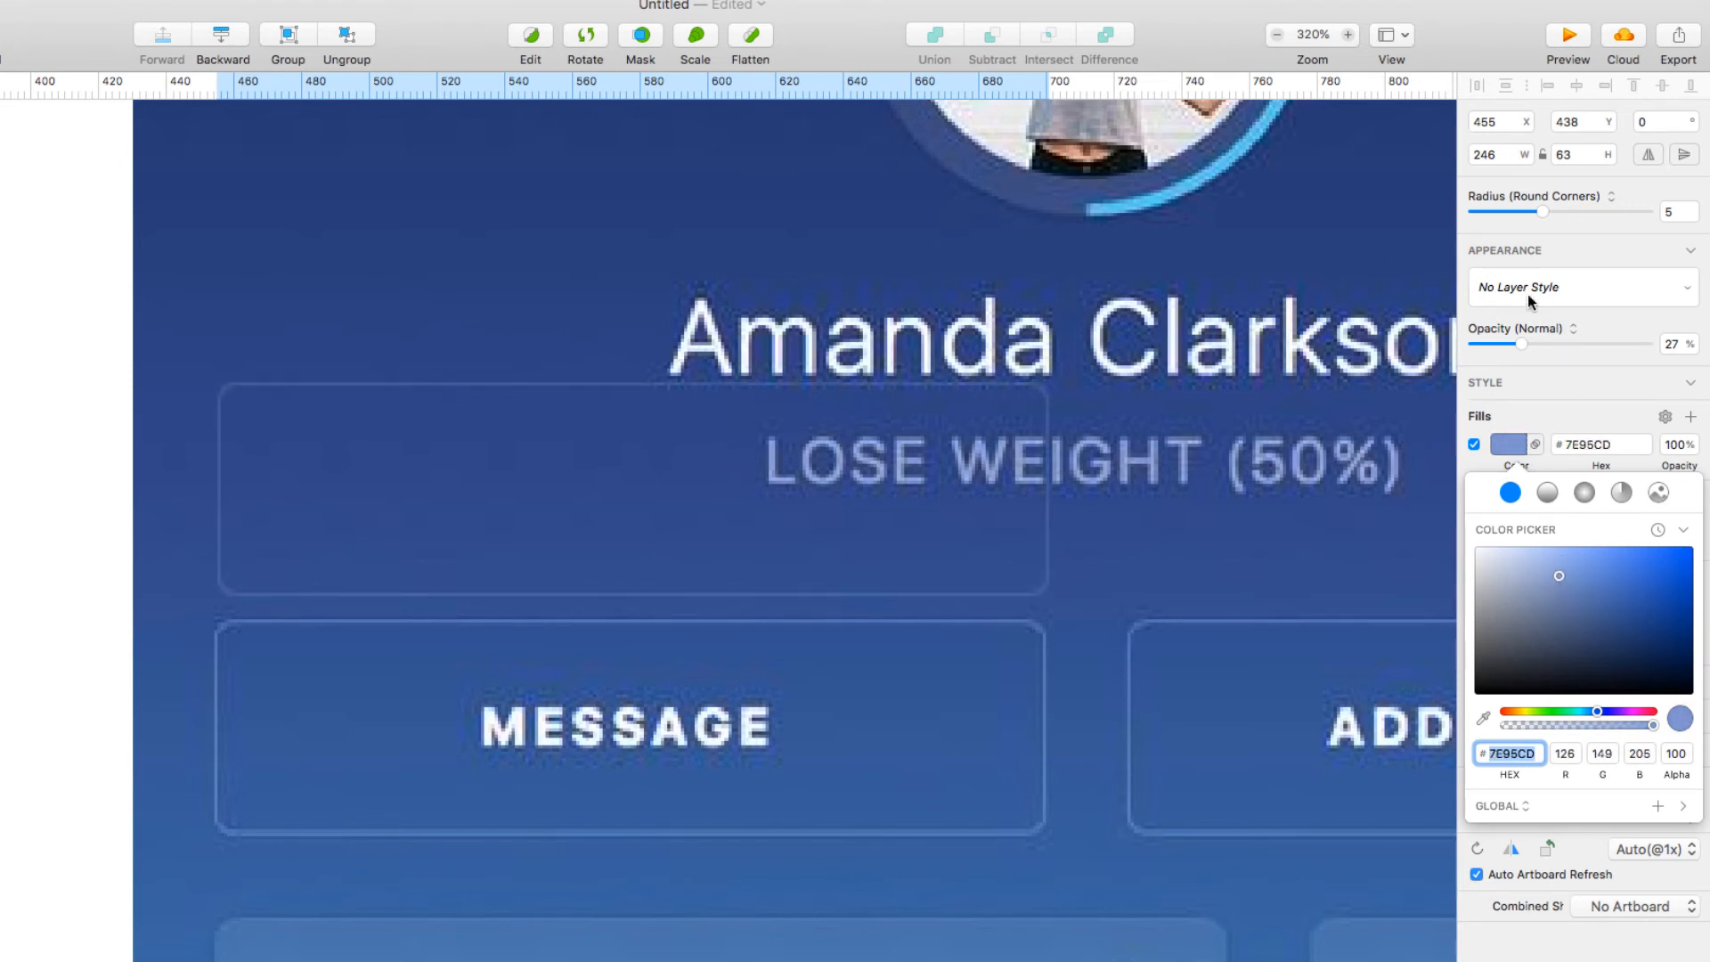
drag(1520, 341, 1536, 345)
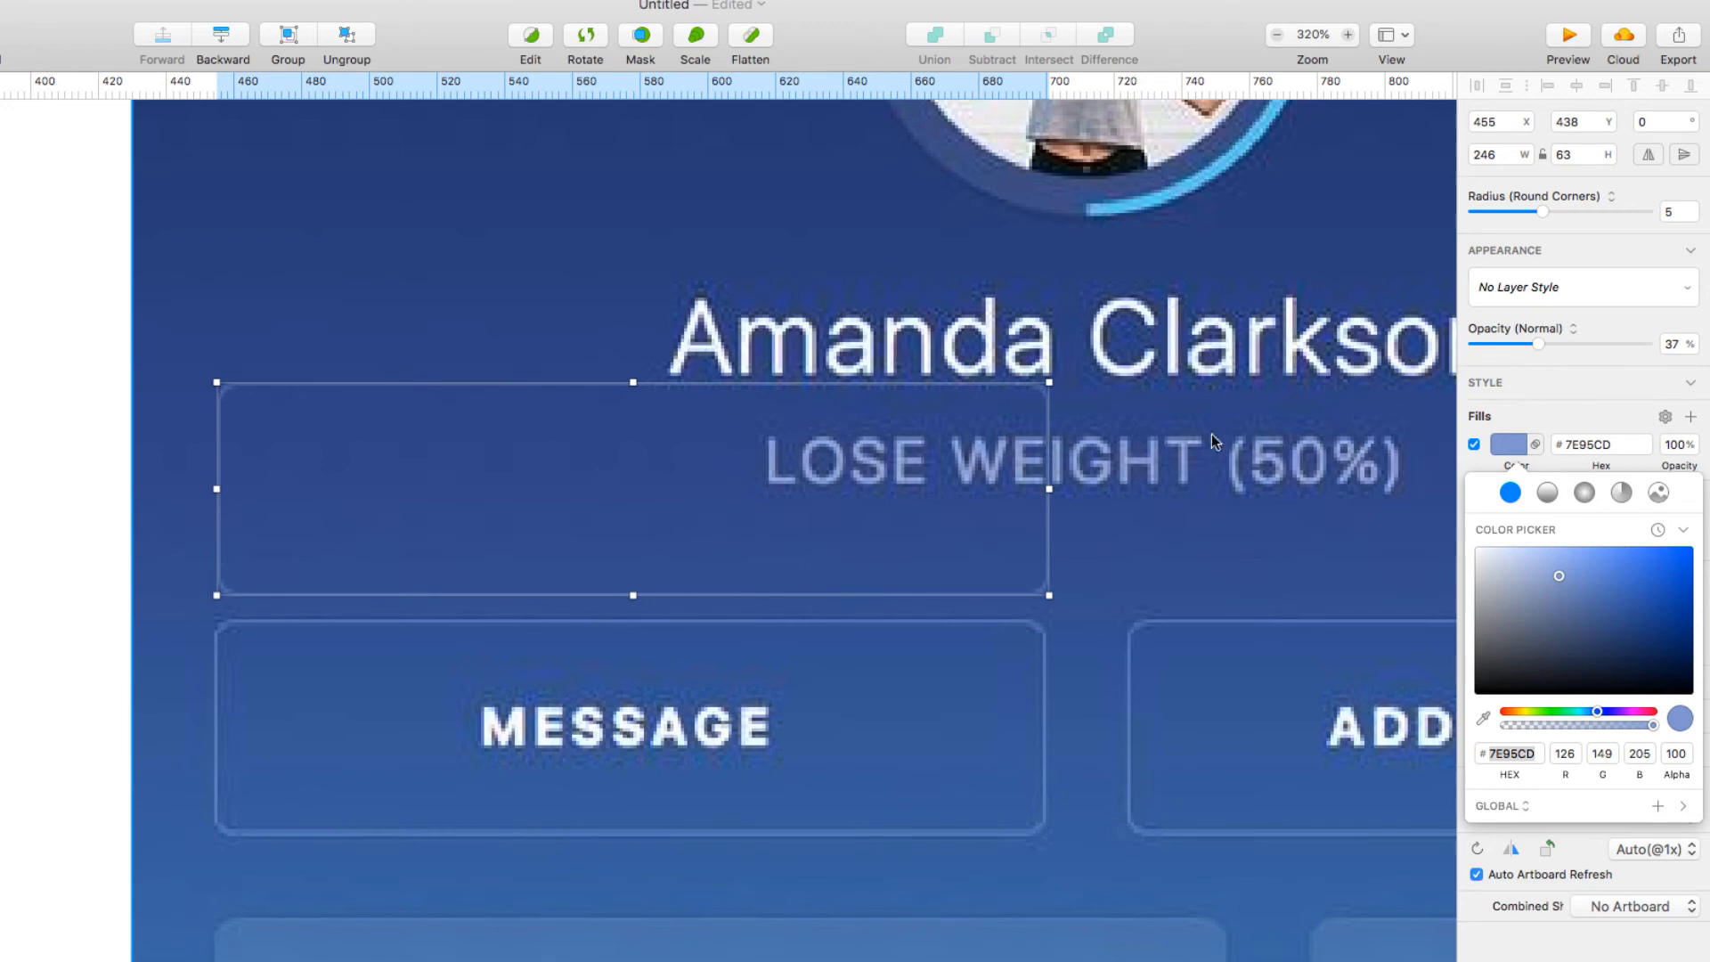
- Move the button outline to X 454 so that it lines up with the reference's MESSAGE button
scroll(1110, 470, down, 5)
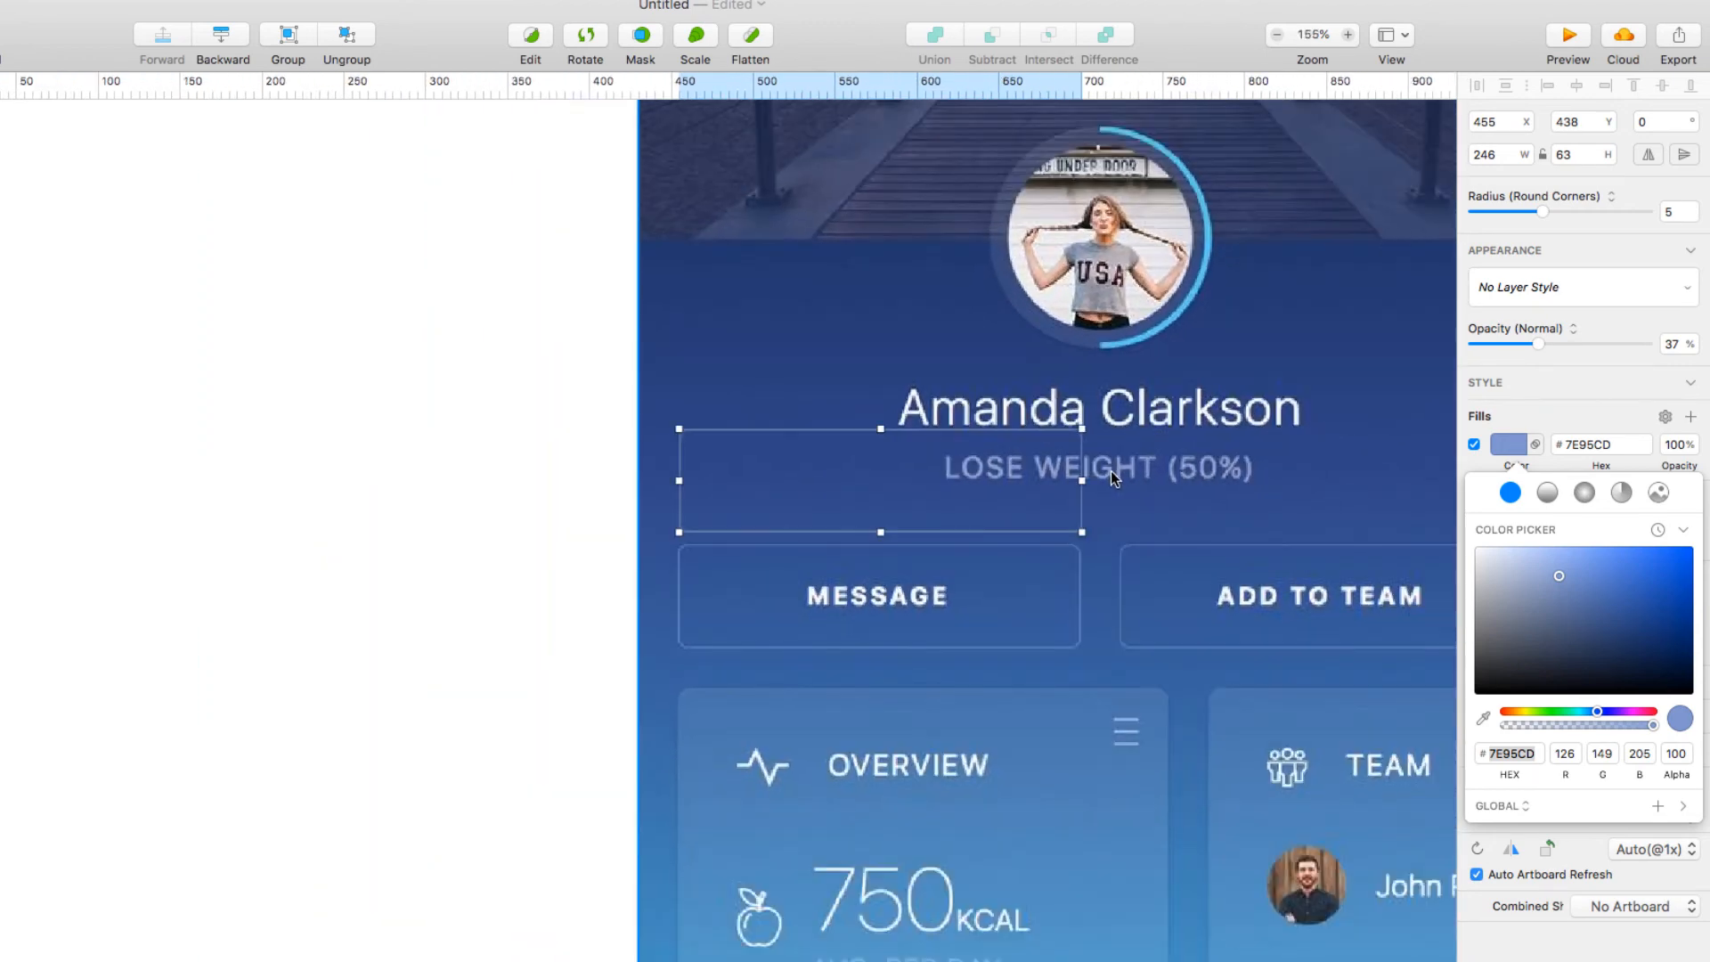
click(1132, 487)
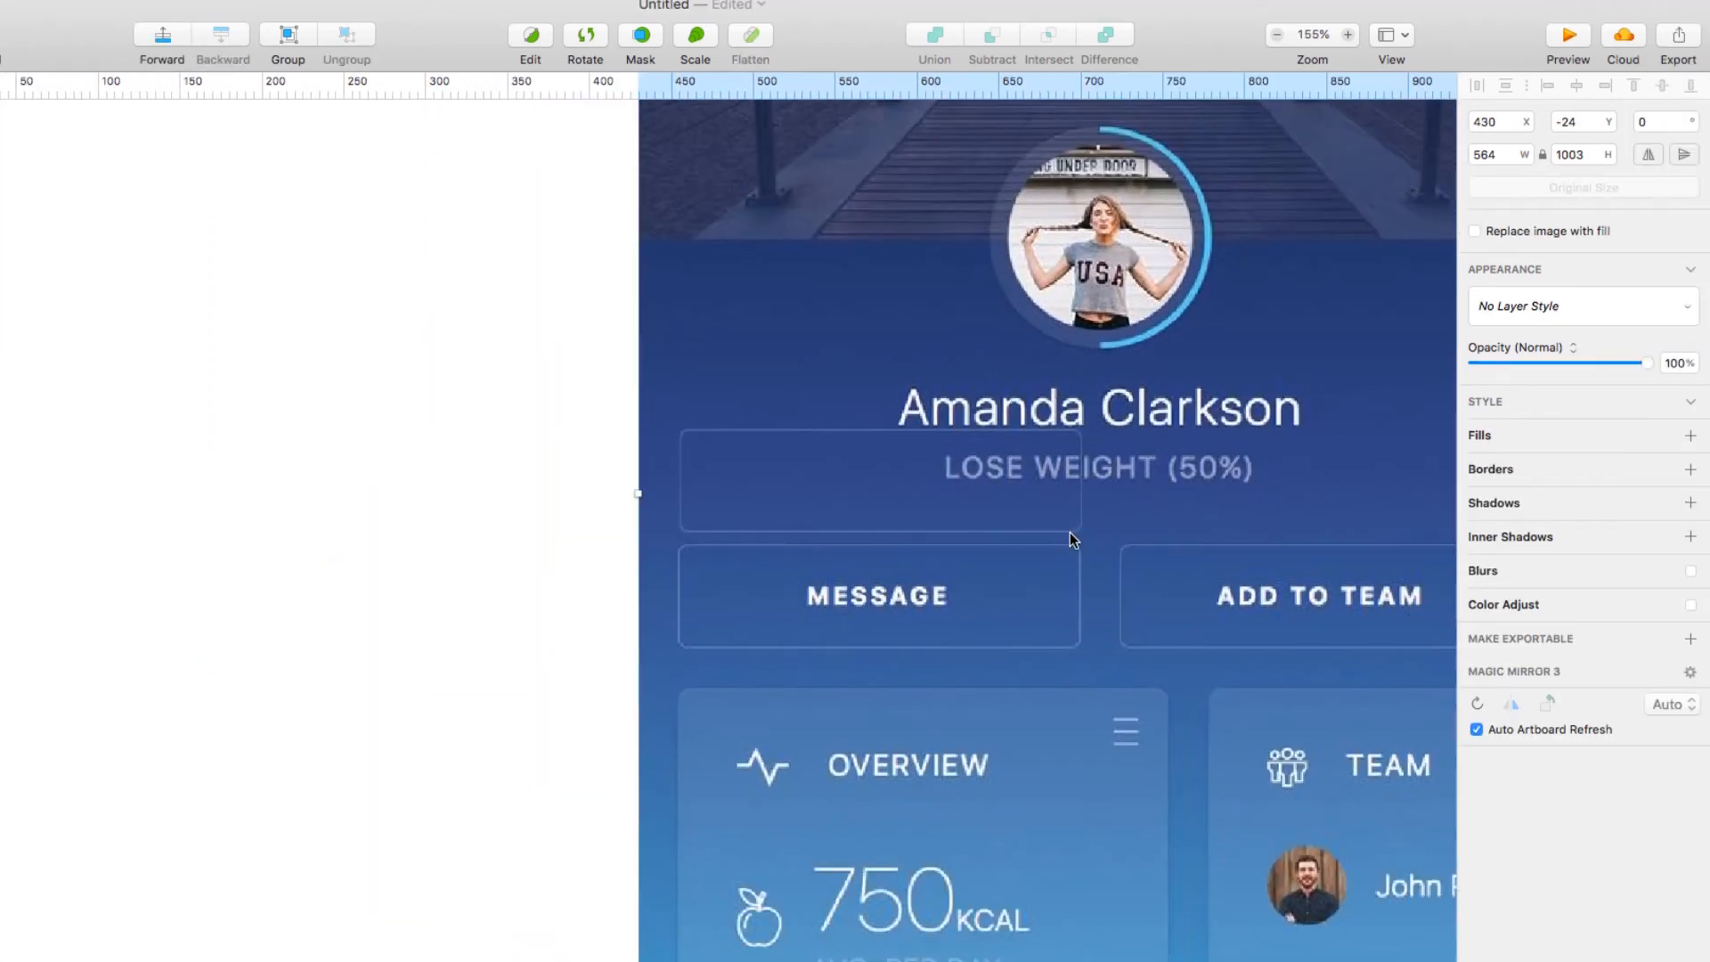
click(1147, 508)
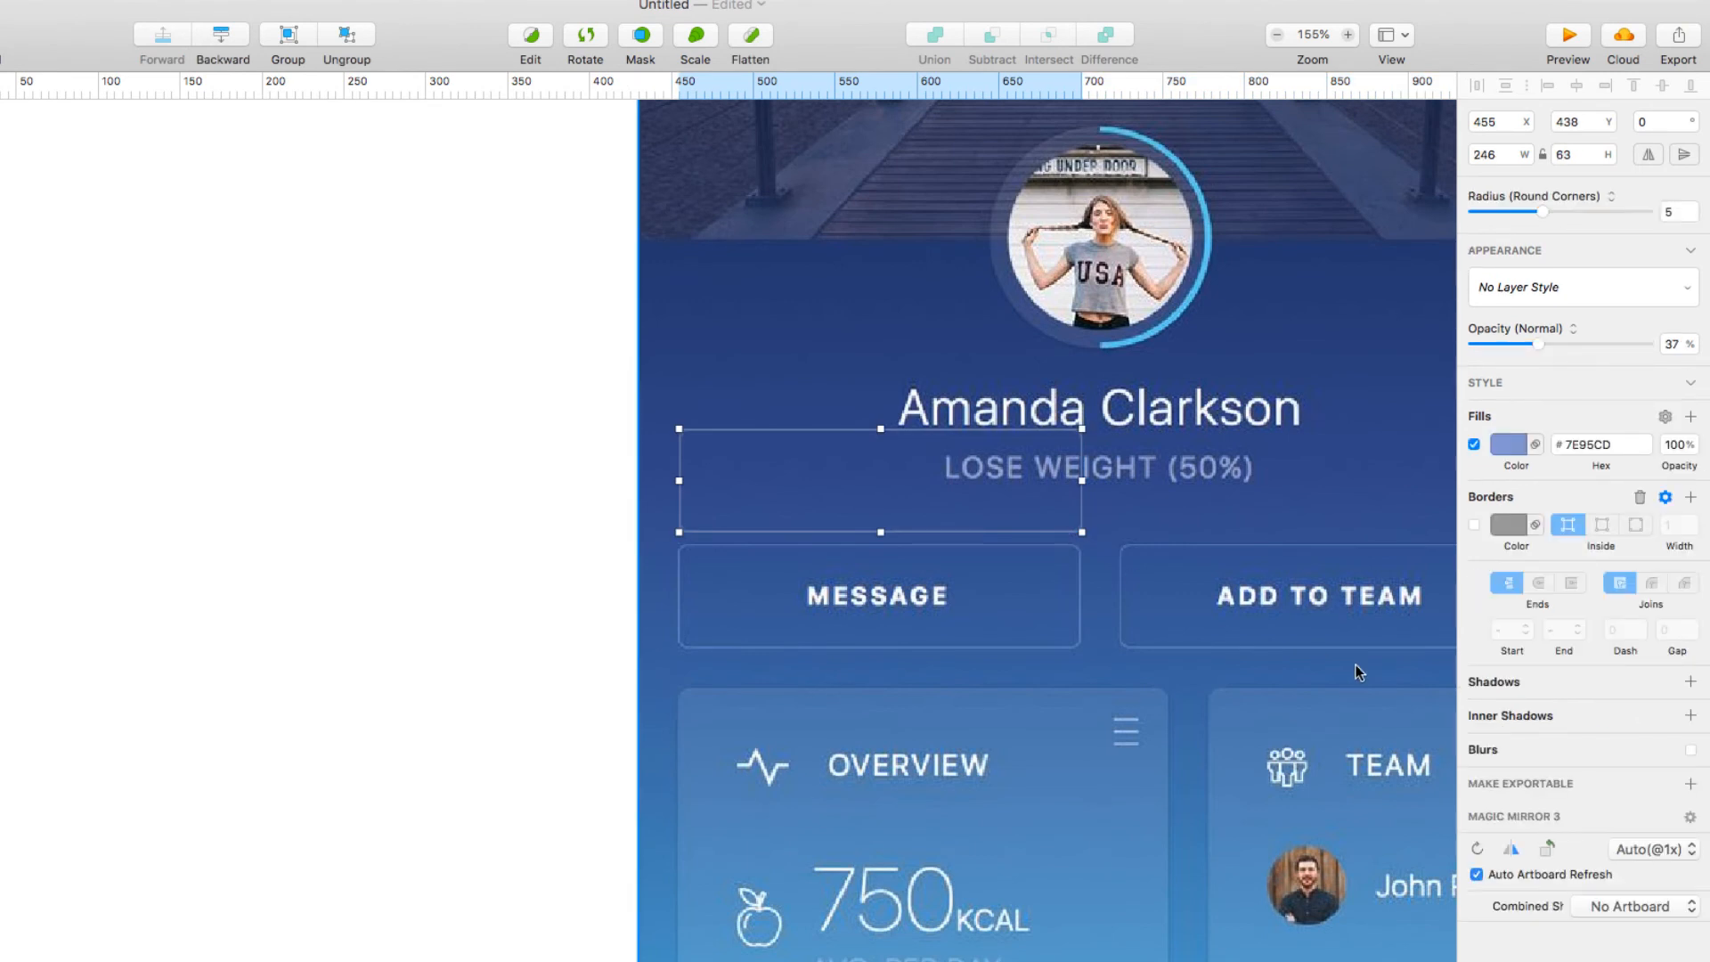
key(Left)
scroll(1350, 657, down, 3)
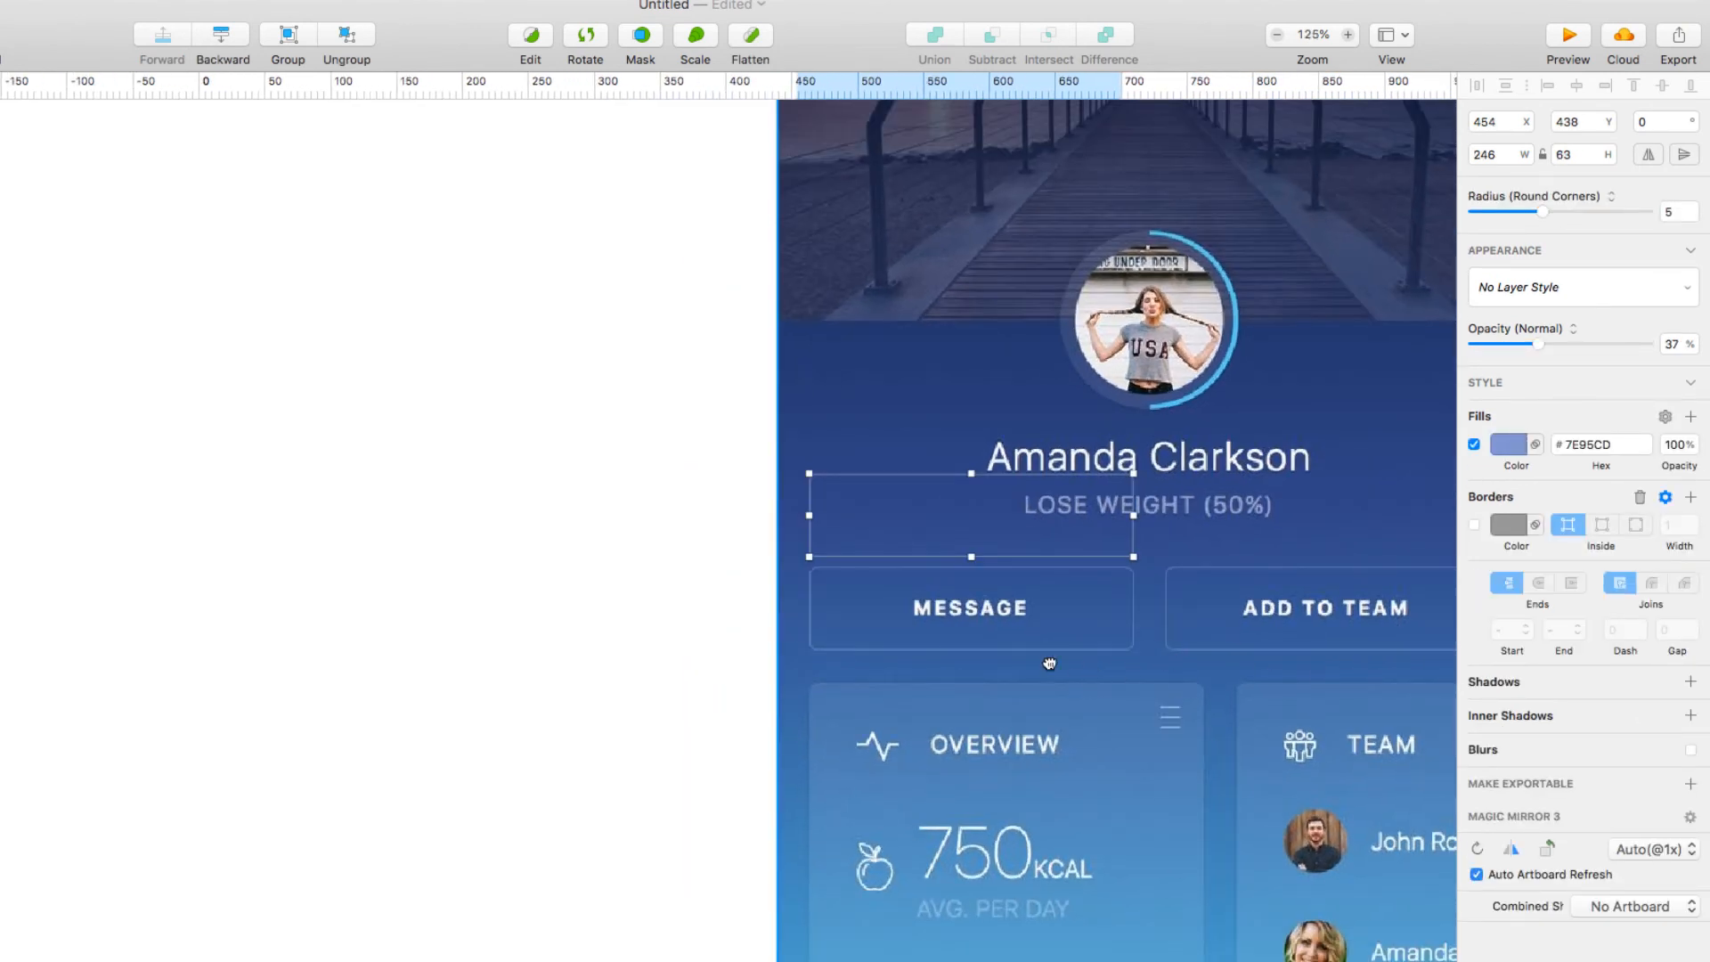
- Add a horizontal guide at 573 under the reference's buttons and move the button outline onto the new screen at X 1063, Y 510
drag(1049, 660, 378, 608)
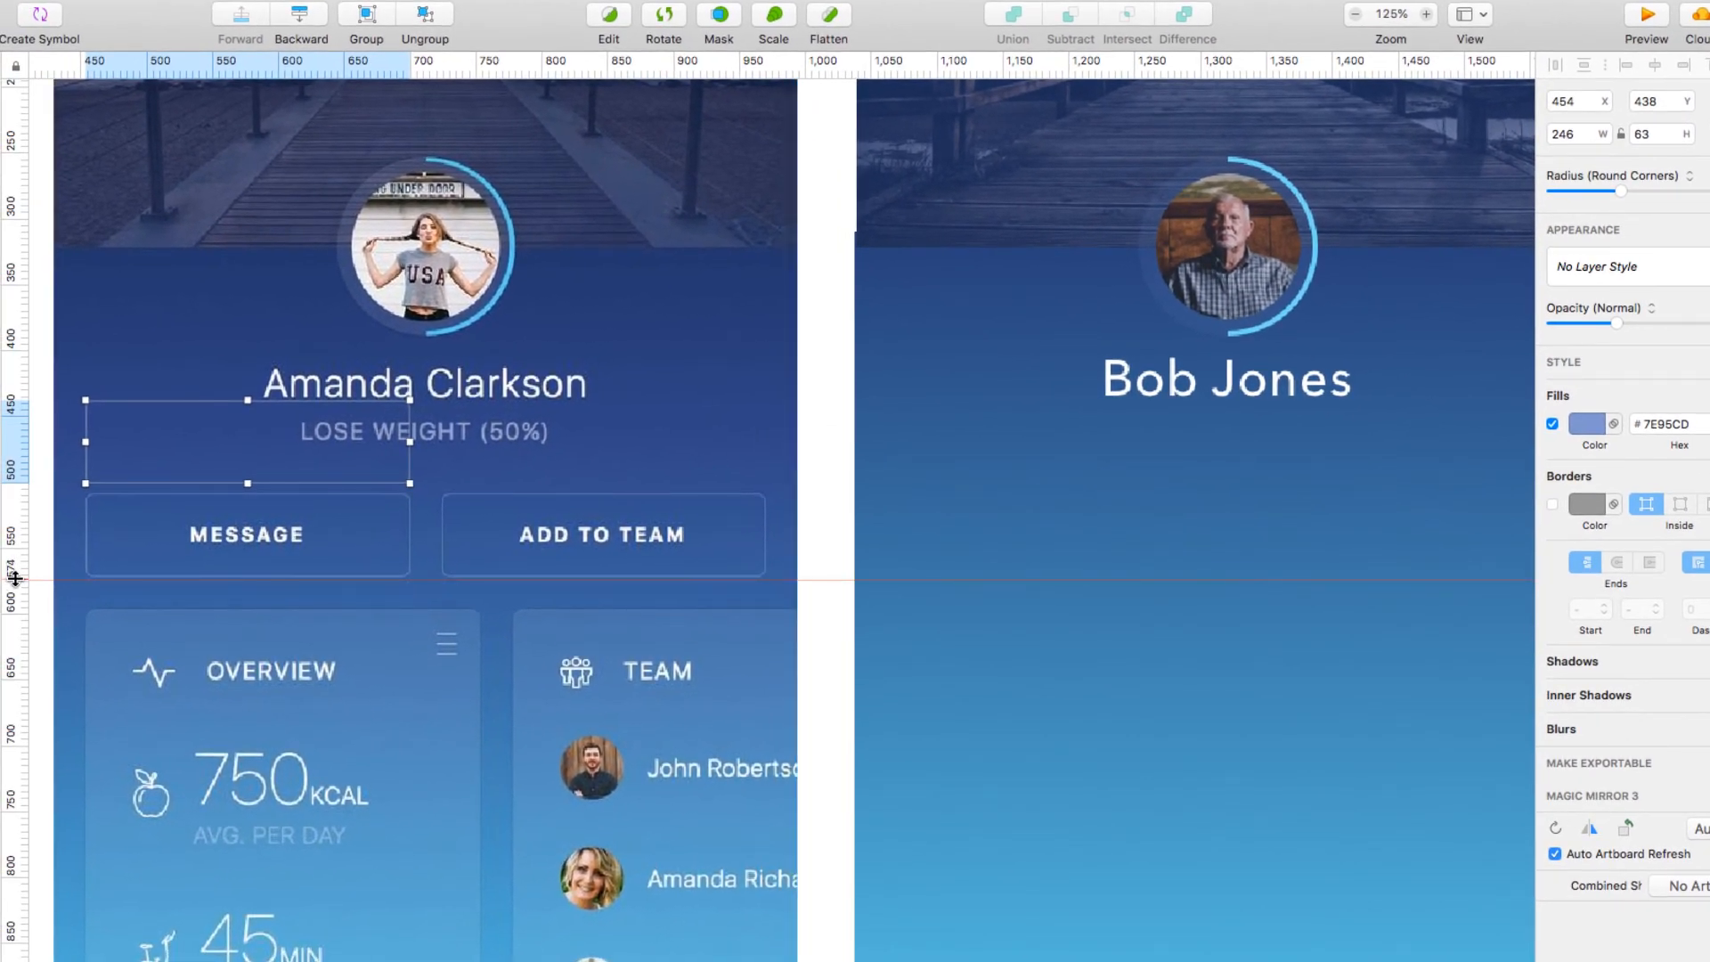
click(15, 578)
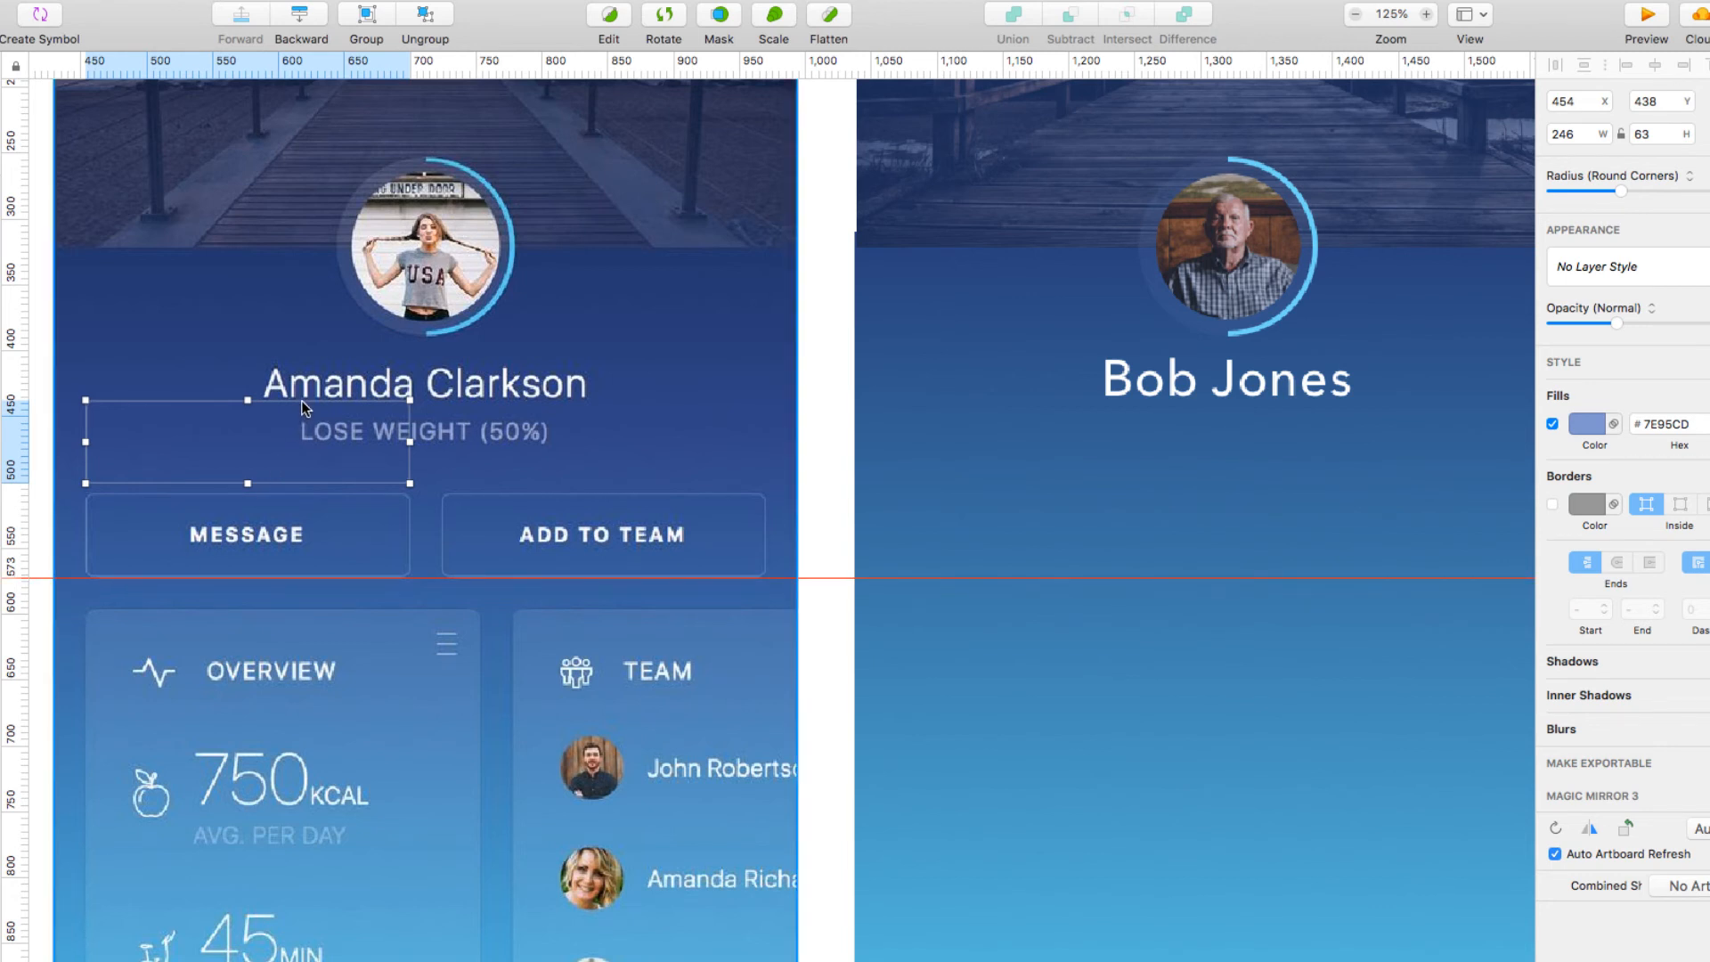
drag(301, 399, 394, 399)
key(super+z)
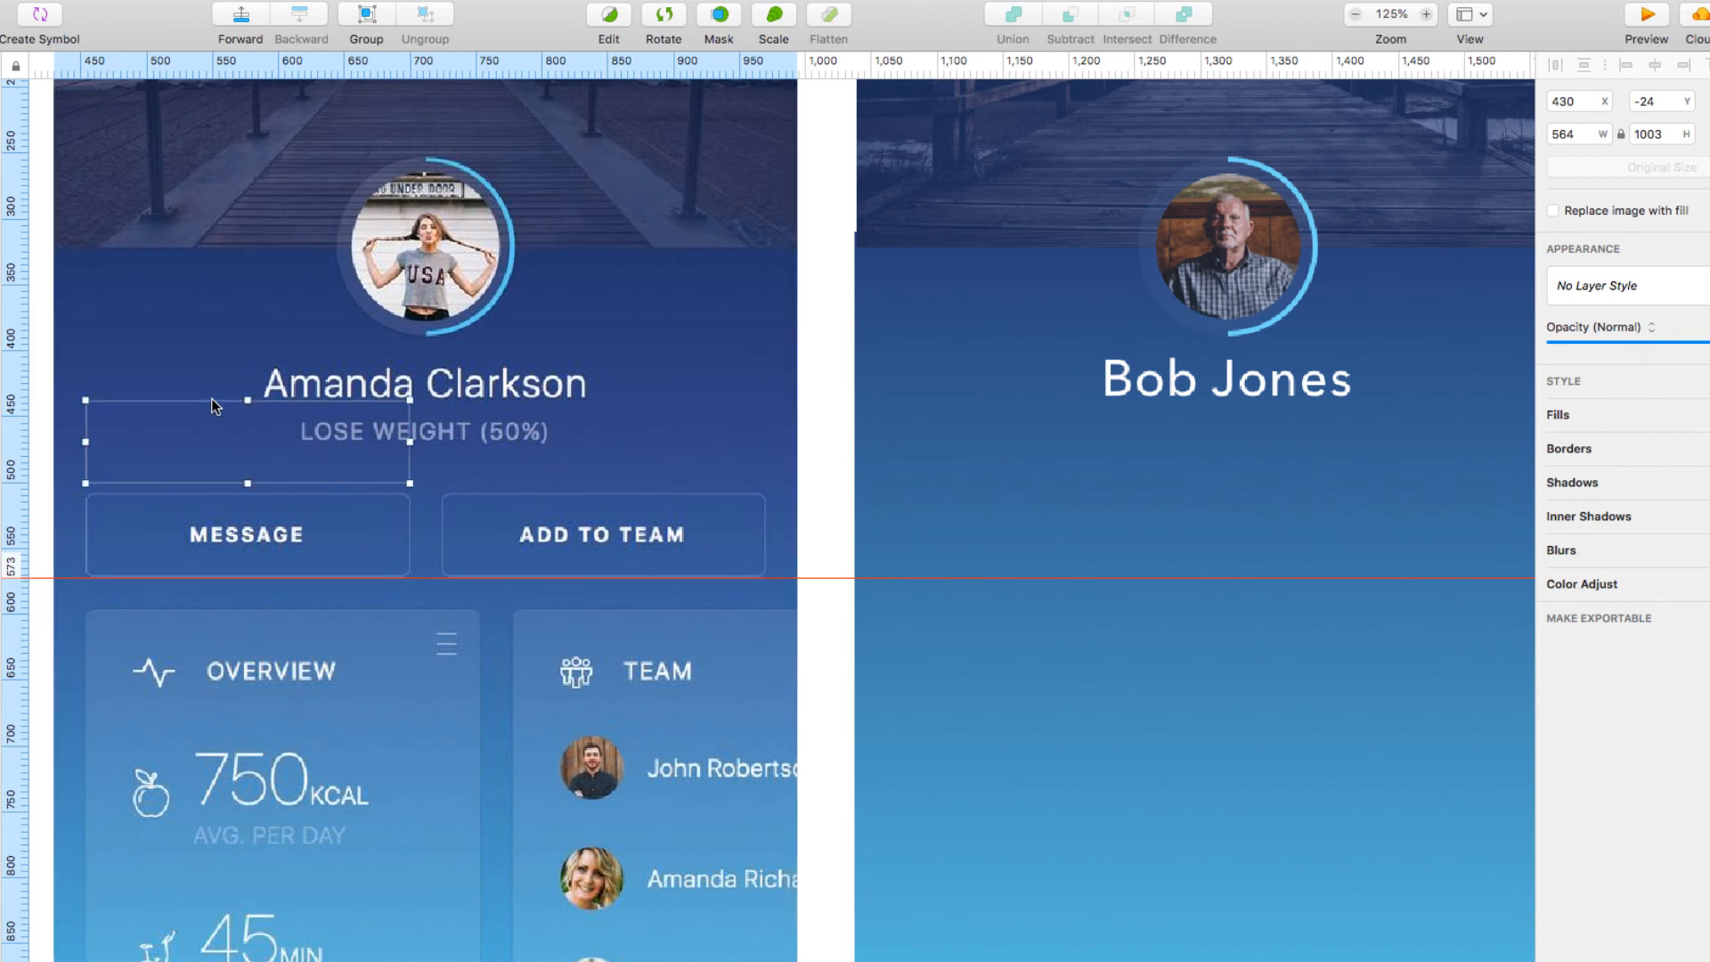
drag(211, 407, 1013, 495)
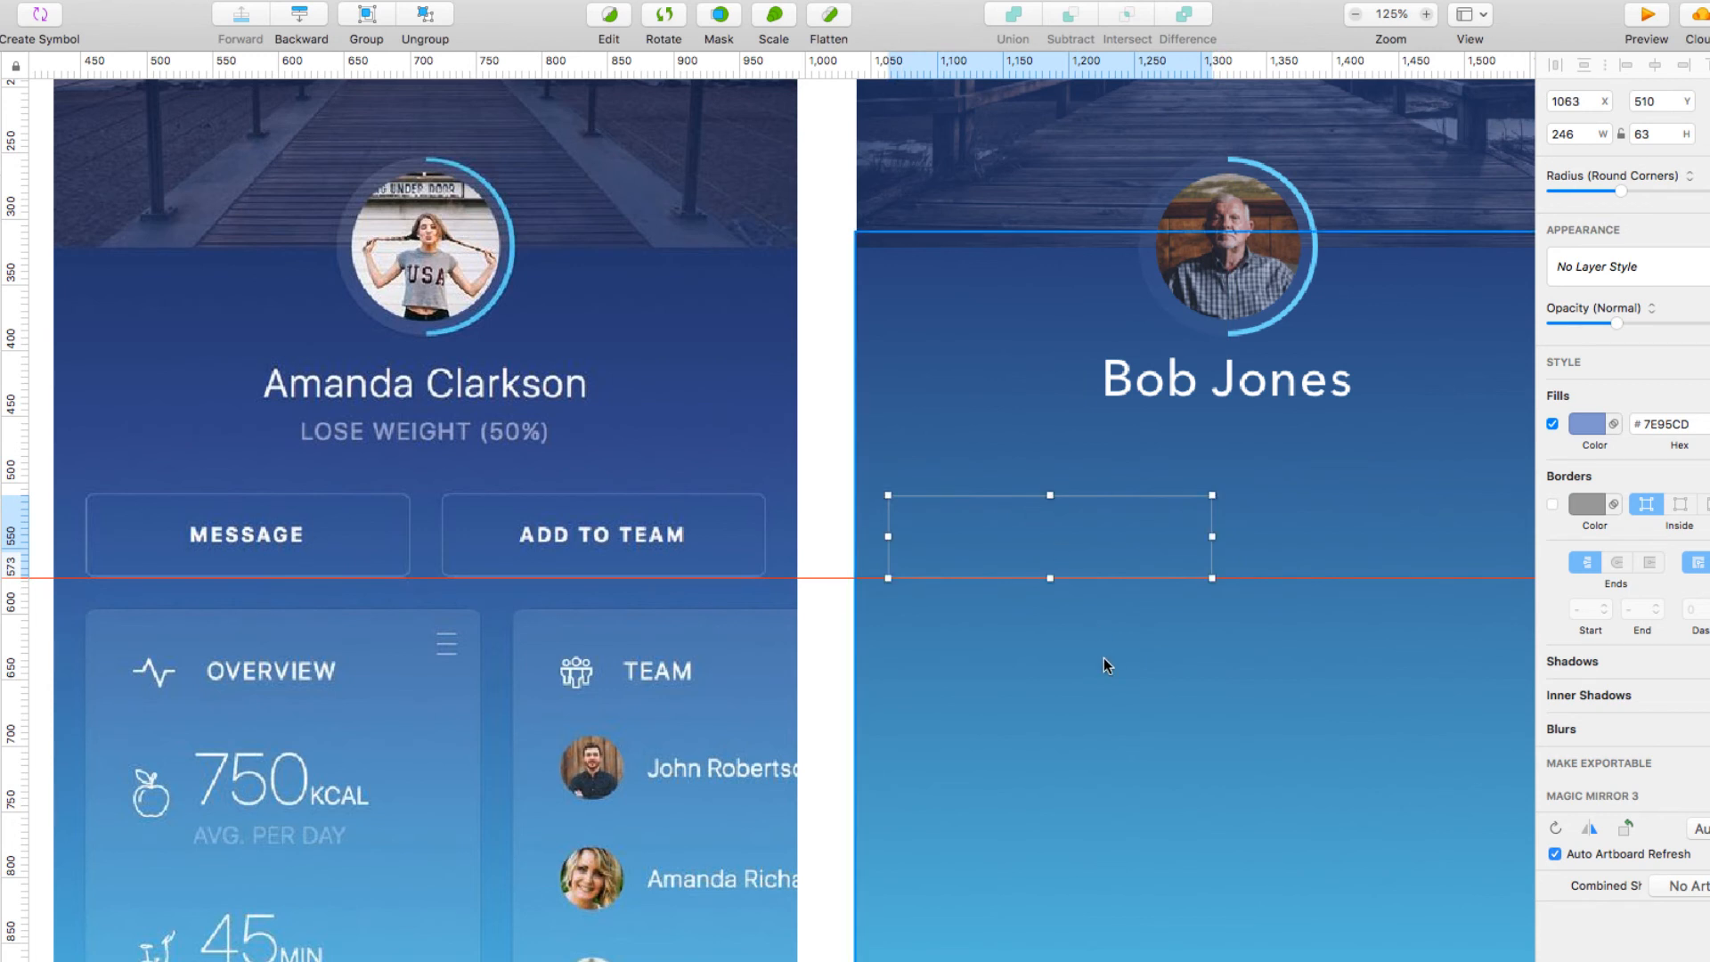
- Duplicate the button outline on the new profile screen and keep one of the two stacked outlines selected
drag(1146, 671, 999, 668)
key(super+d)
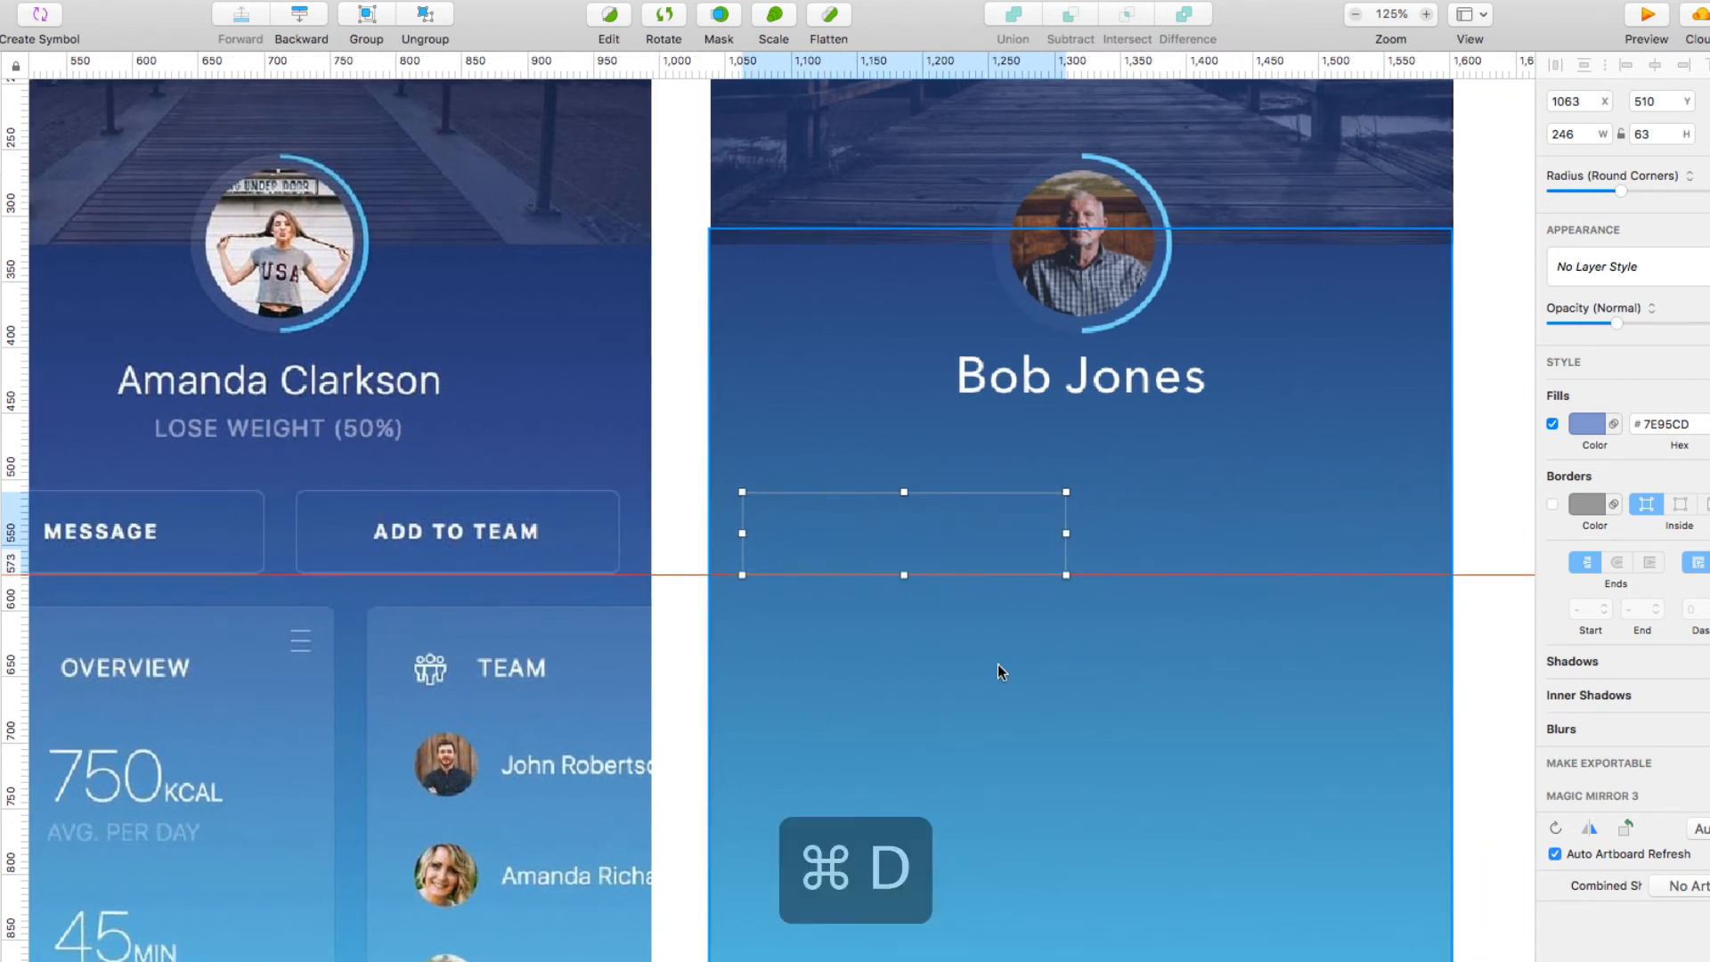
drag(972, 493, 983, 492)
key(super+z)
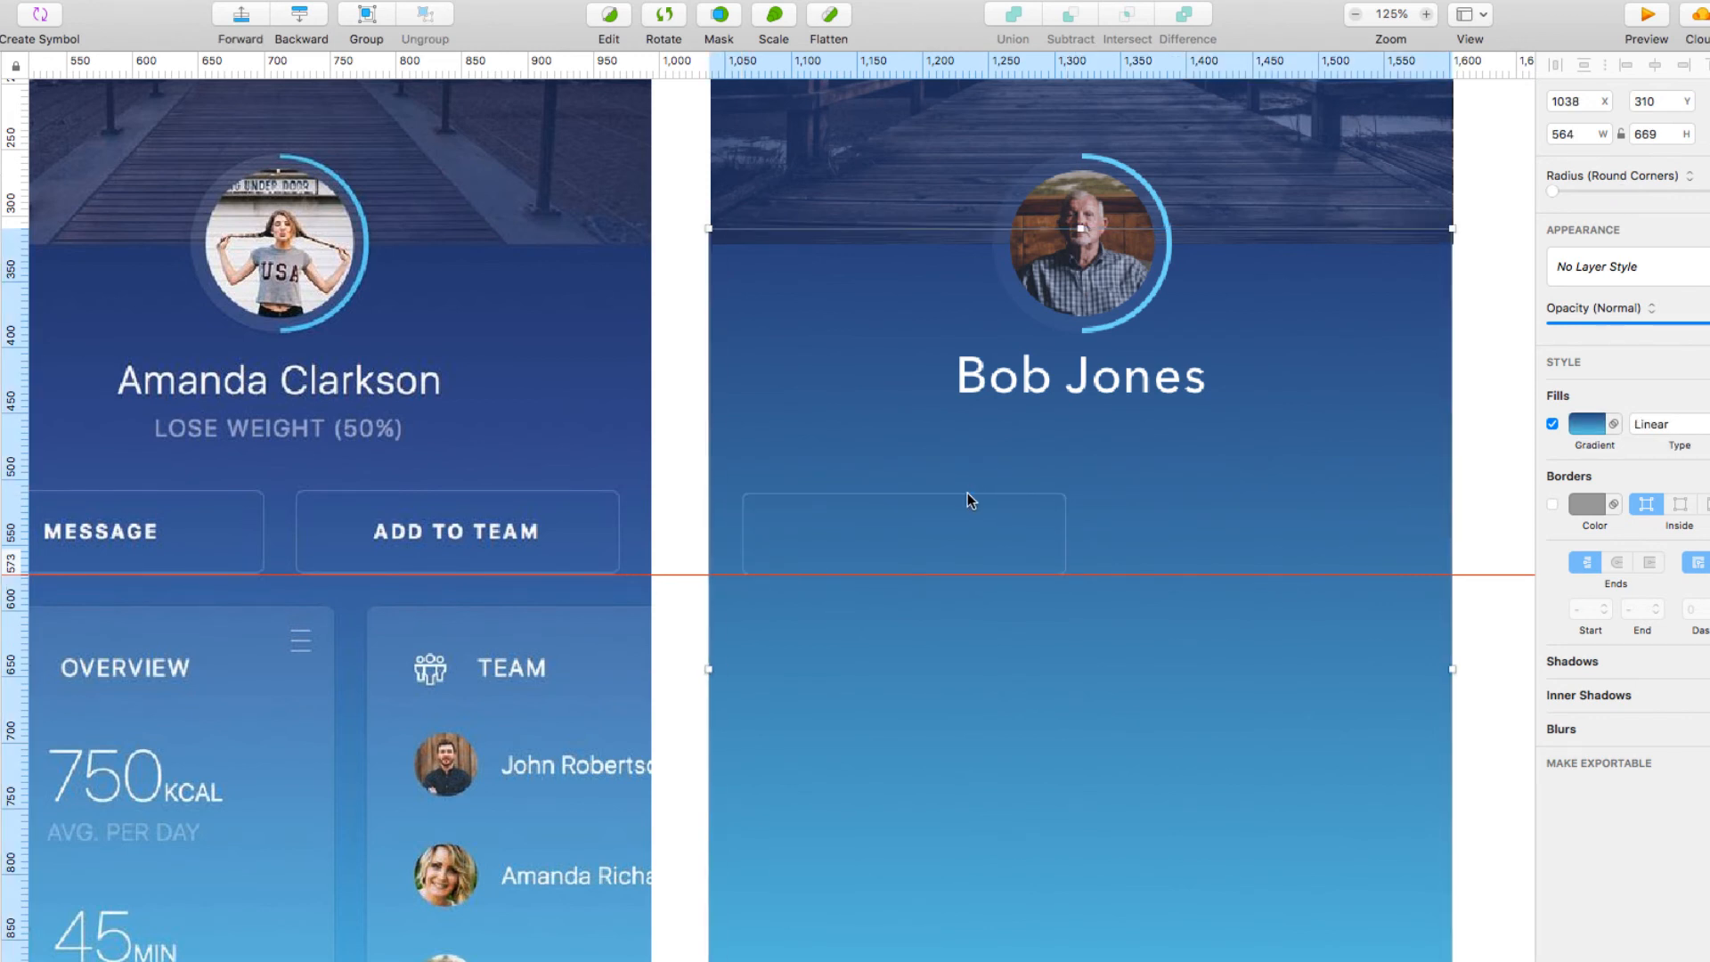
click(967, 490)
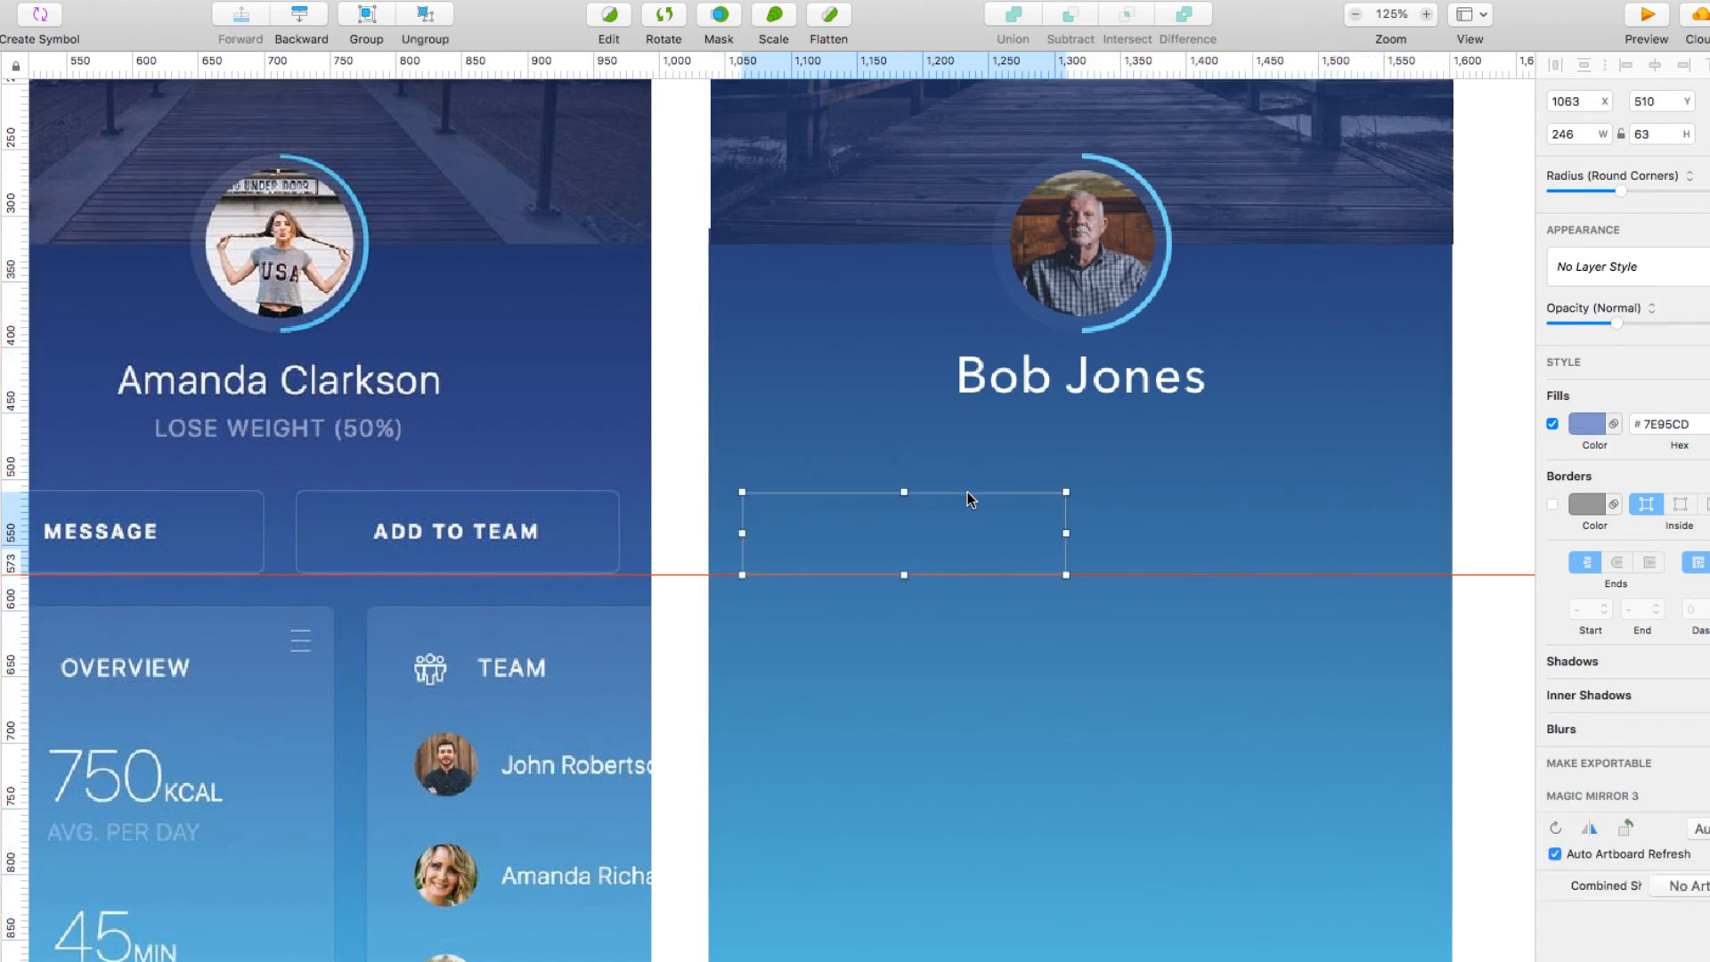
- Move the selected outline horizontally to X 1336 so it sits beside the first one as the second button
key(shift+Right)
key(shift+Right)
key(shift+Right)
key(shift+Right)
key(shift+Right)
key(shift+Right)
key(shift+Right)
key(shift+Right)
key(shift+Right)
key(shift+Right)
key(shift+Right)
key(shift+Right)
key(shift+Right)
key(shift+Right)
key(shift+Right)
key(shift+Right)
key(shift+Right)
key(shift+Right)
key(shift+Right)
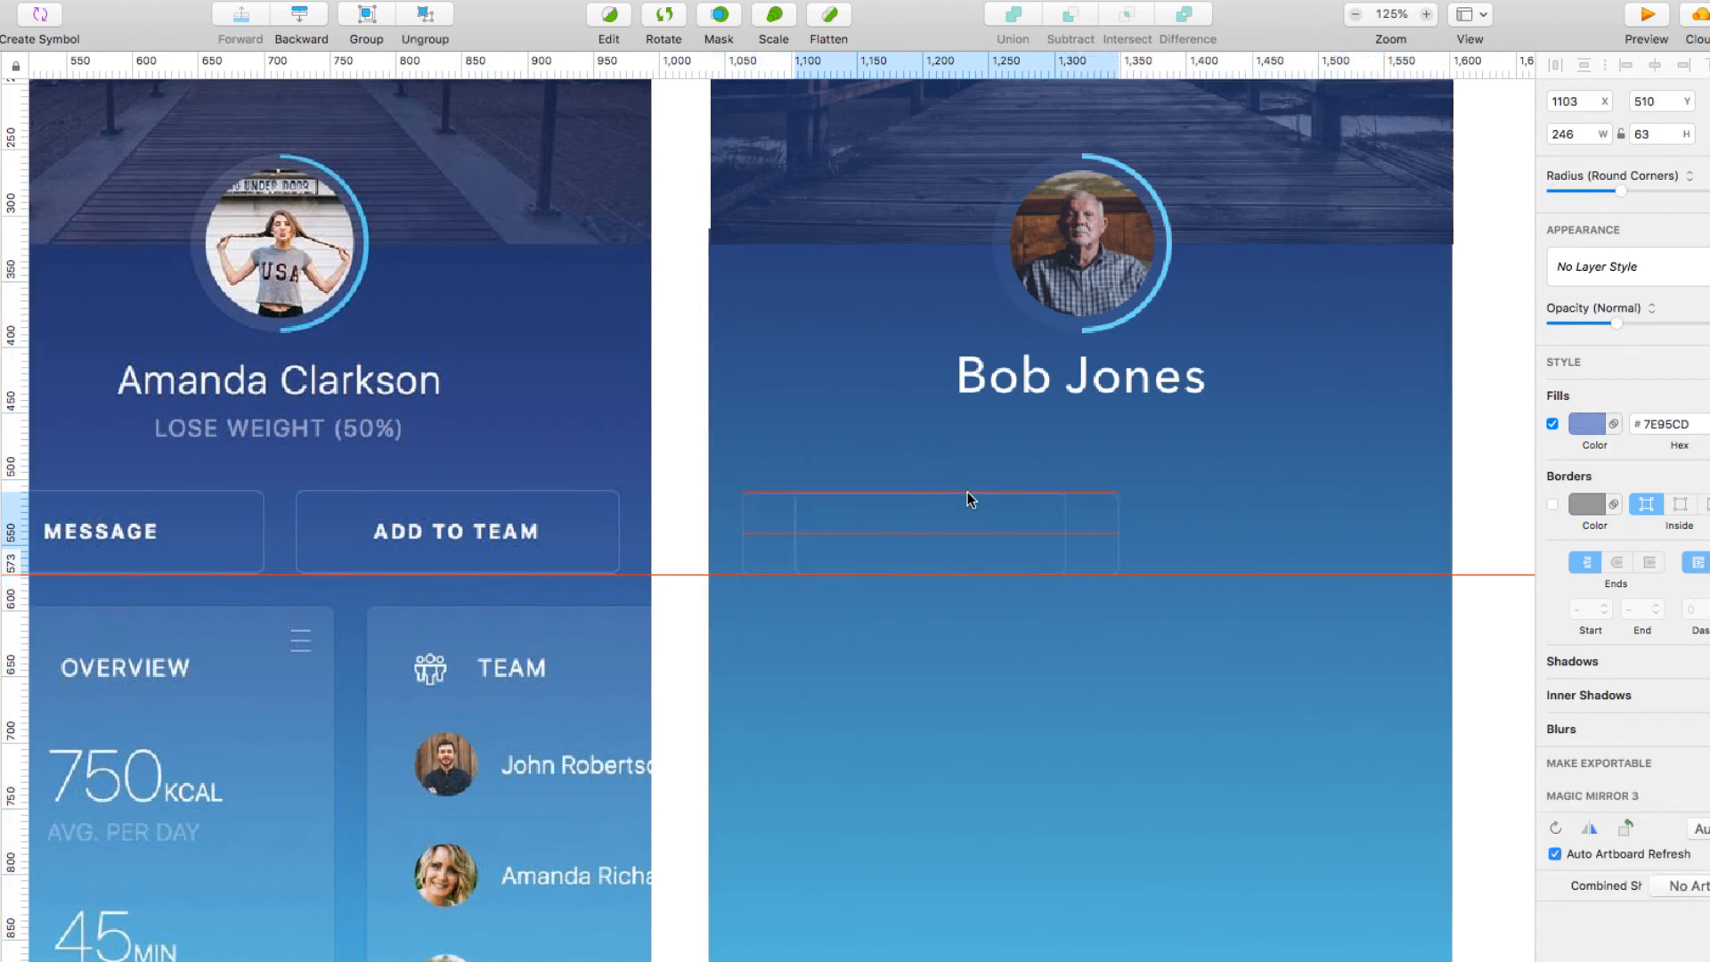
key(shift+Right)
key(shift+Right)
key(shift+Right)
key(shift+Right)
key(shift+Right)
key(shift+Right)
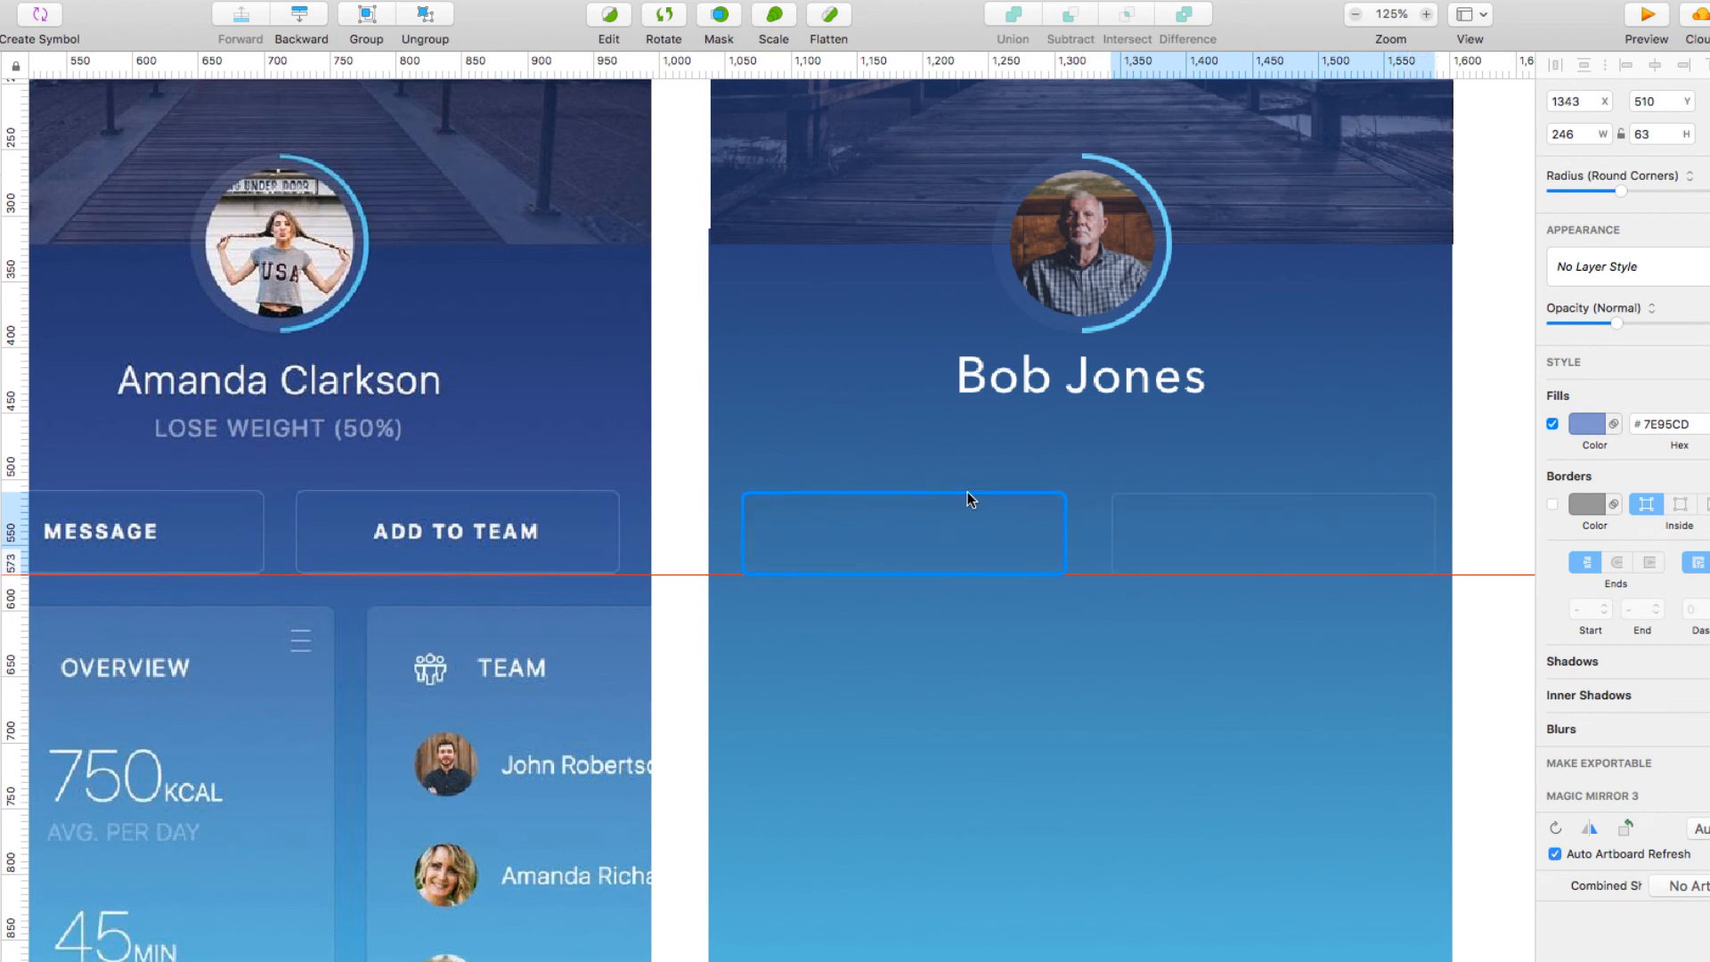
key(Left)
key(Left)
key(Left)
key(Left)
key(Left)
key(Left)
key(Left)
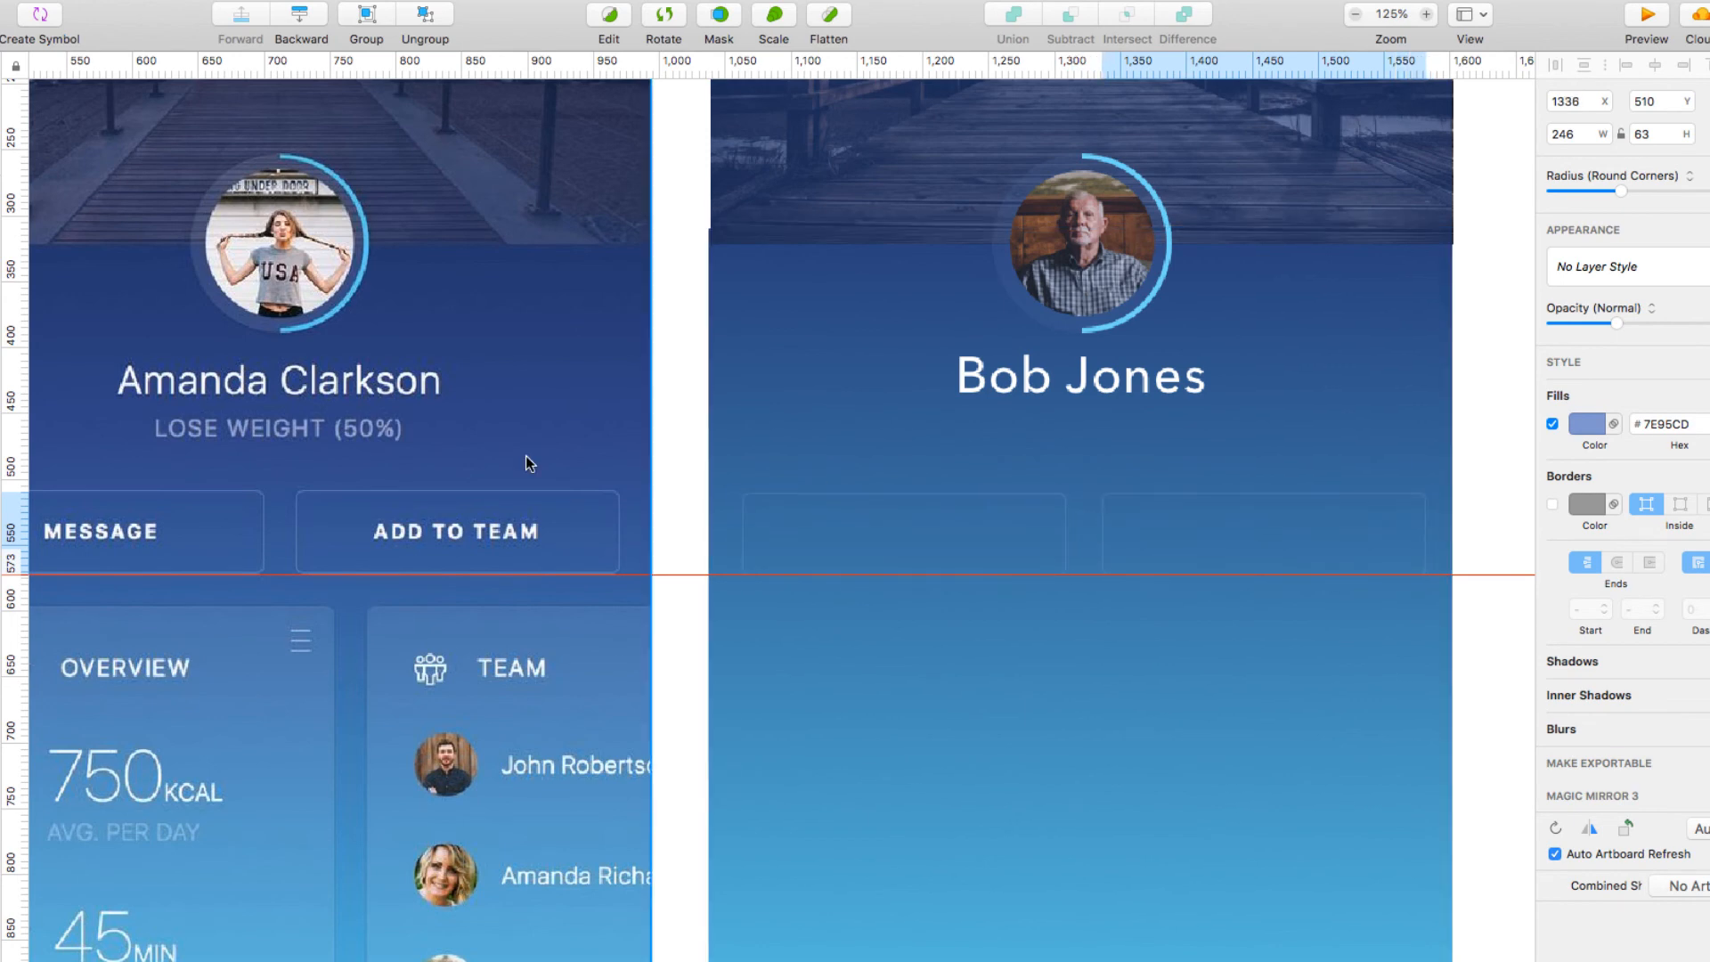
- Measure the gap between the reference's ADD TO TEAM button and the screen edge with a temporary rectangle, then delete it
scroll(576, 577, up, 3)
scroll(580, 575, up, 2)
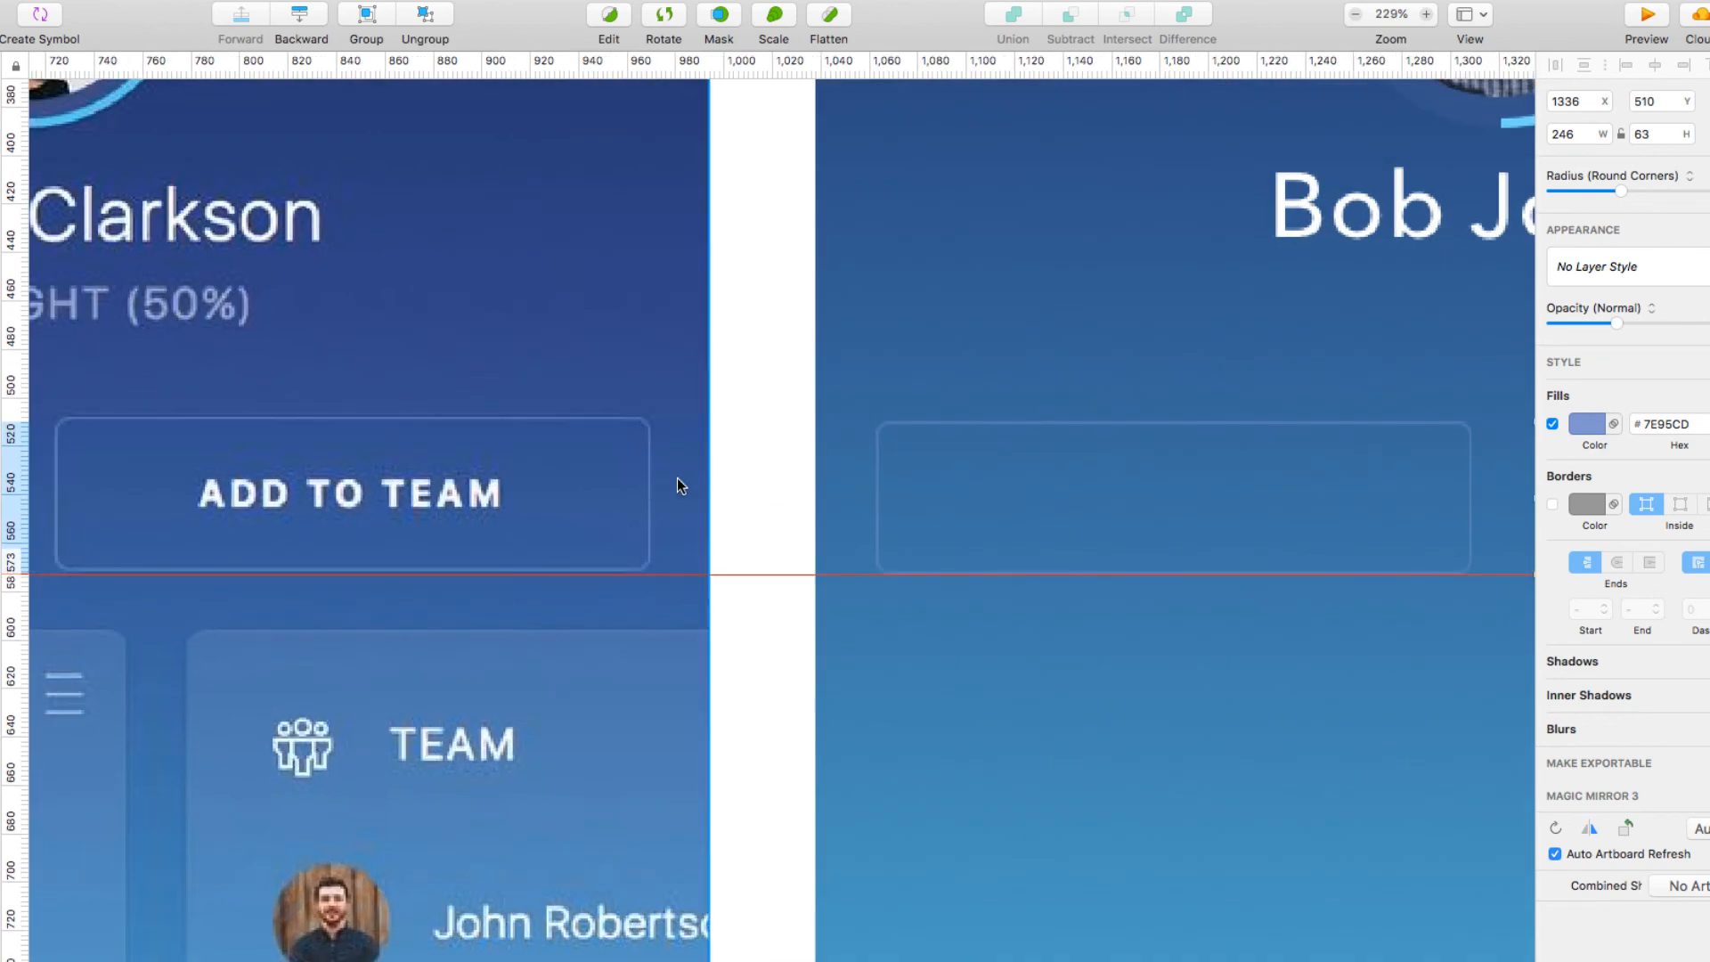
key(r)
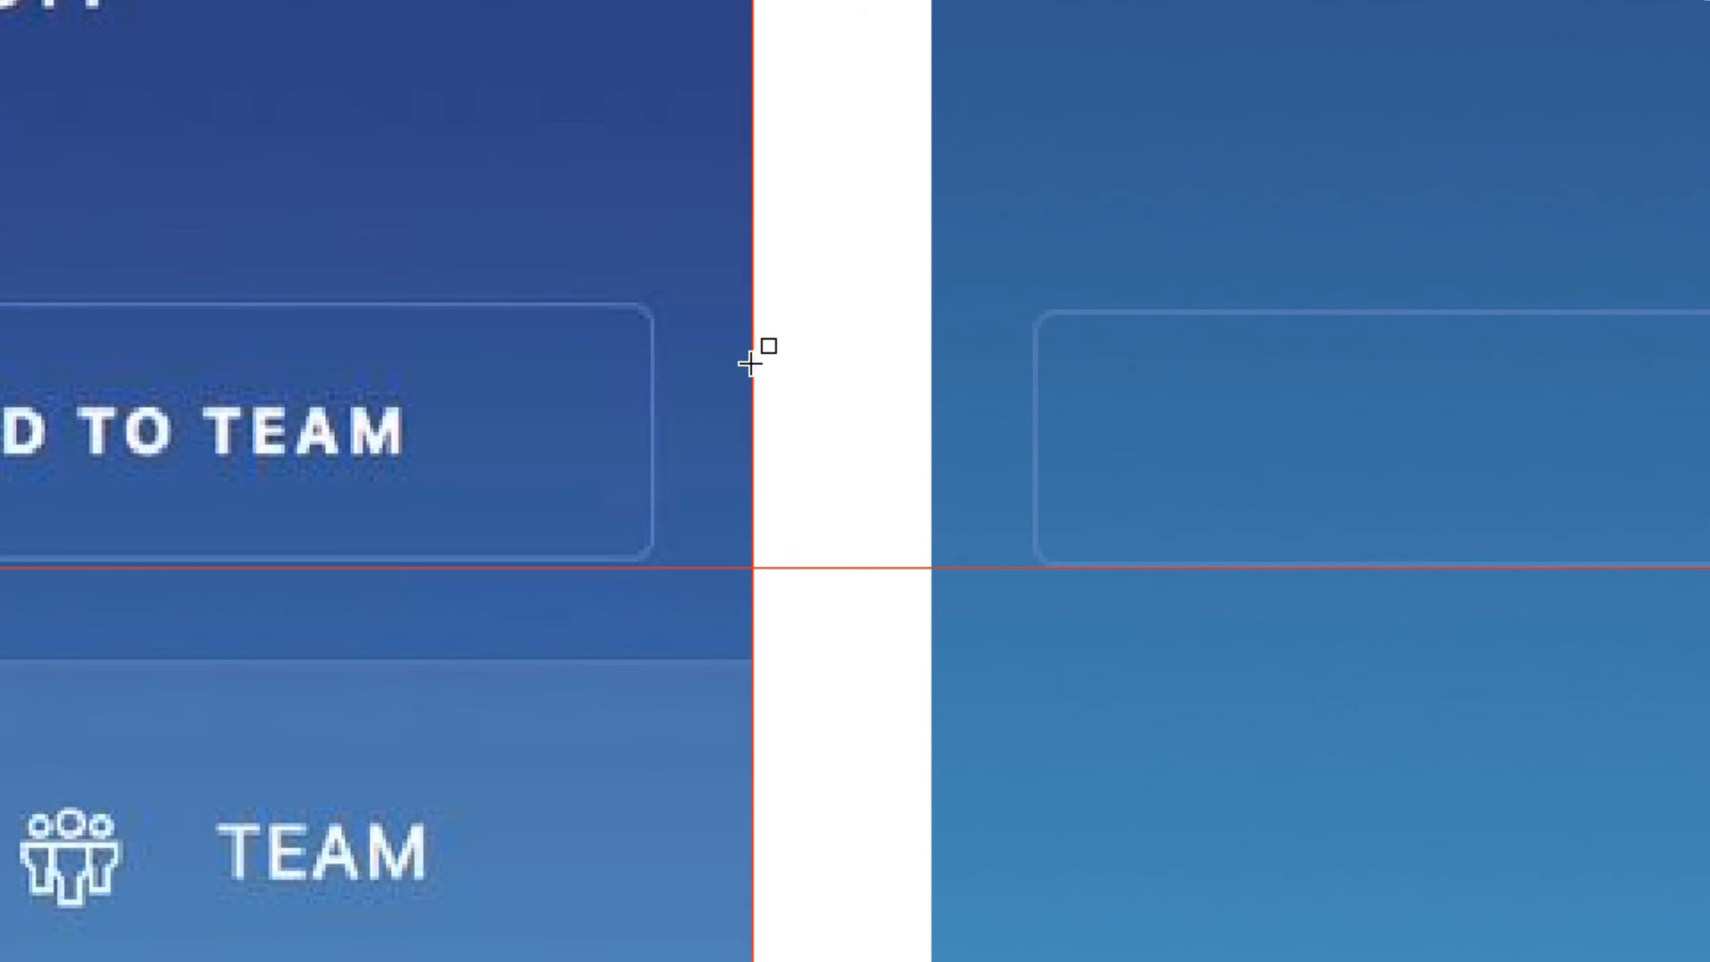
drag(750, 364, 656, 441)
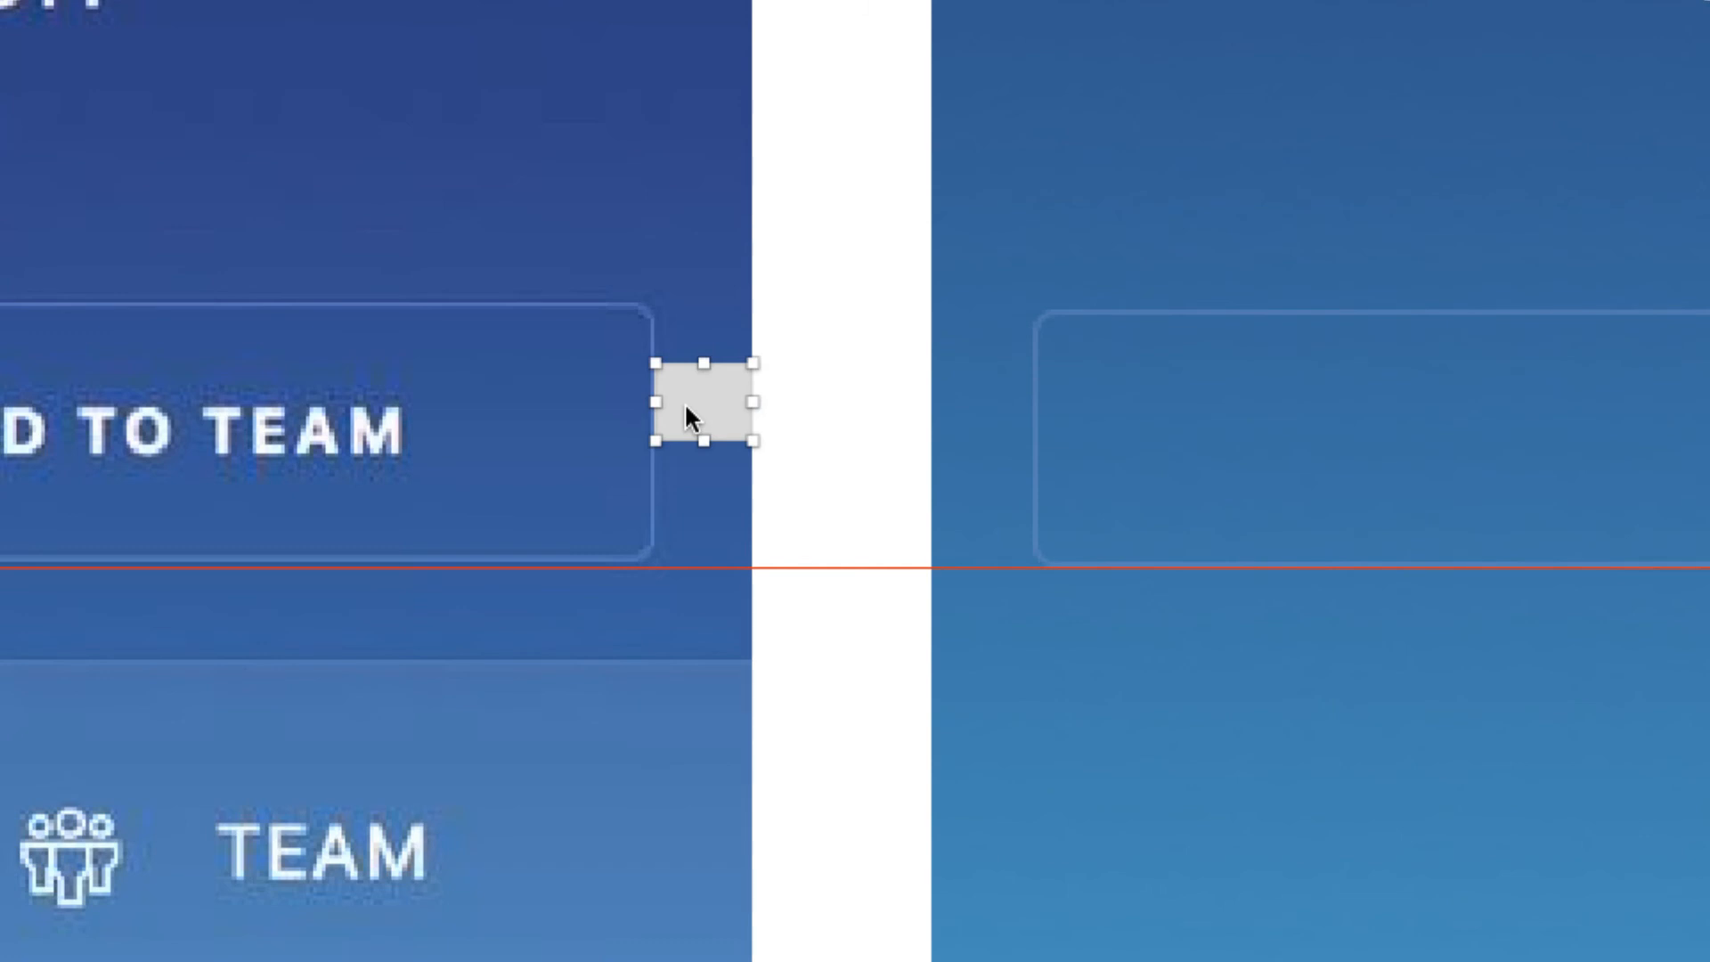
key(BackSpace)
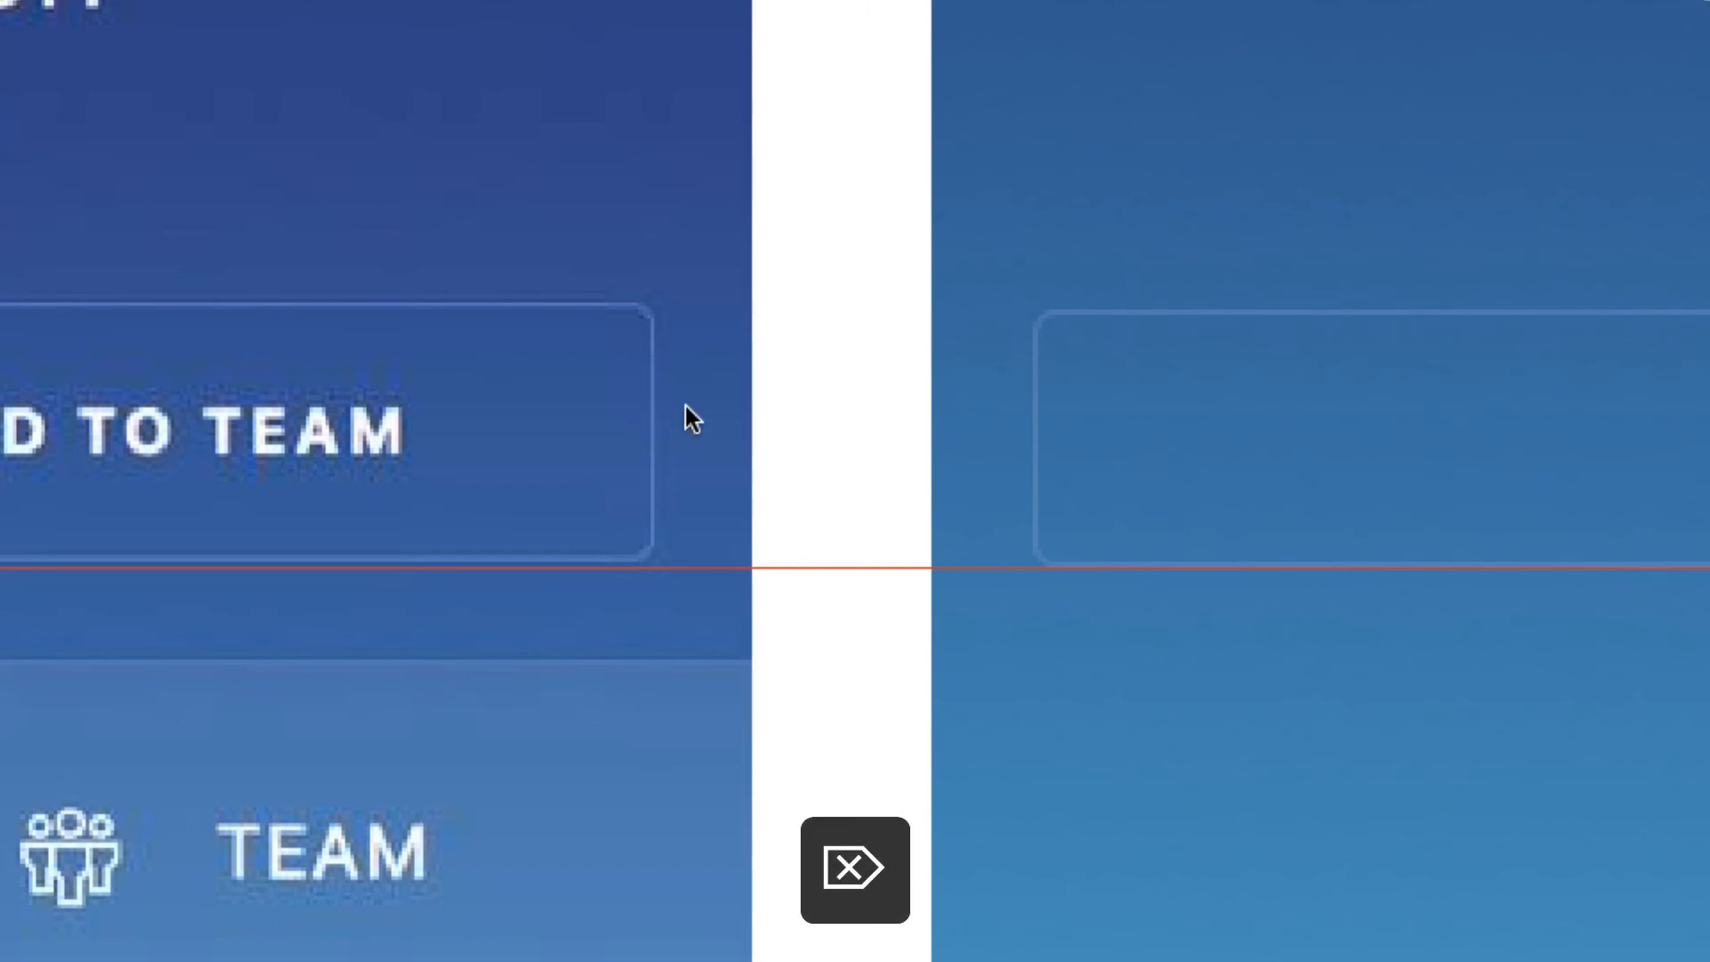
- Check the first button outline's distance to the new screen's edge and nudge the outline 1 px left
click(1034, 439)
key(alt)
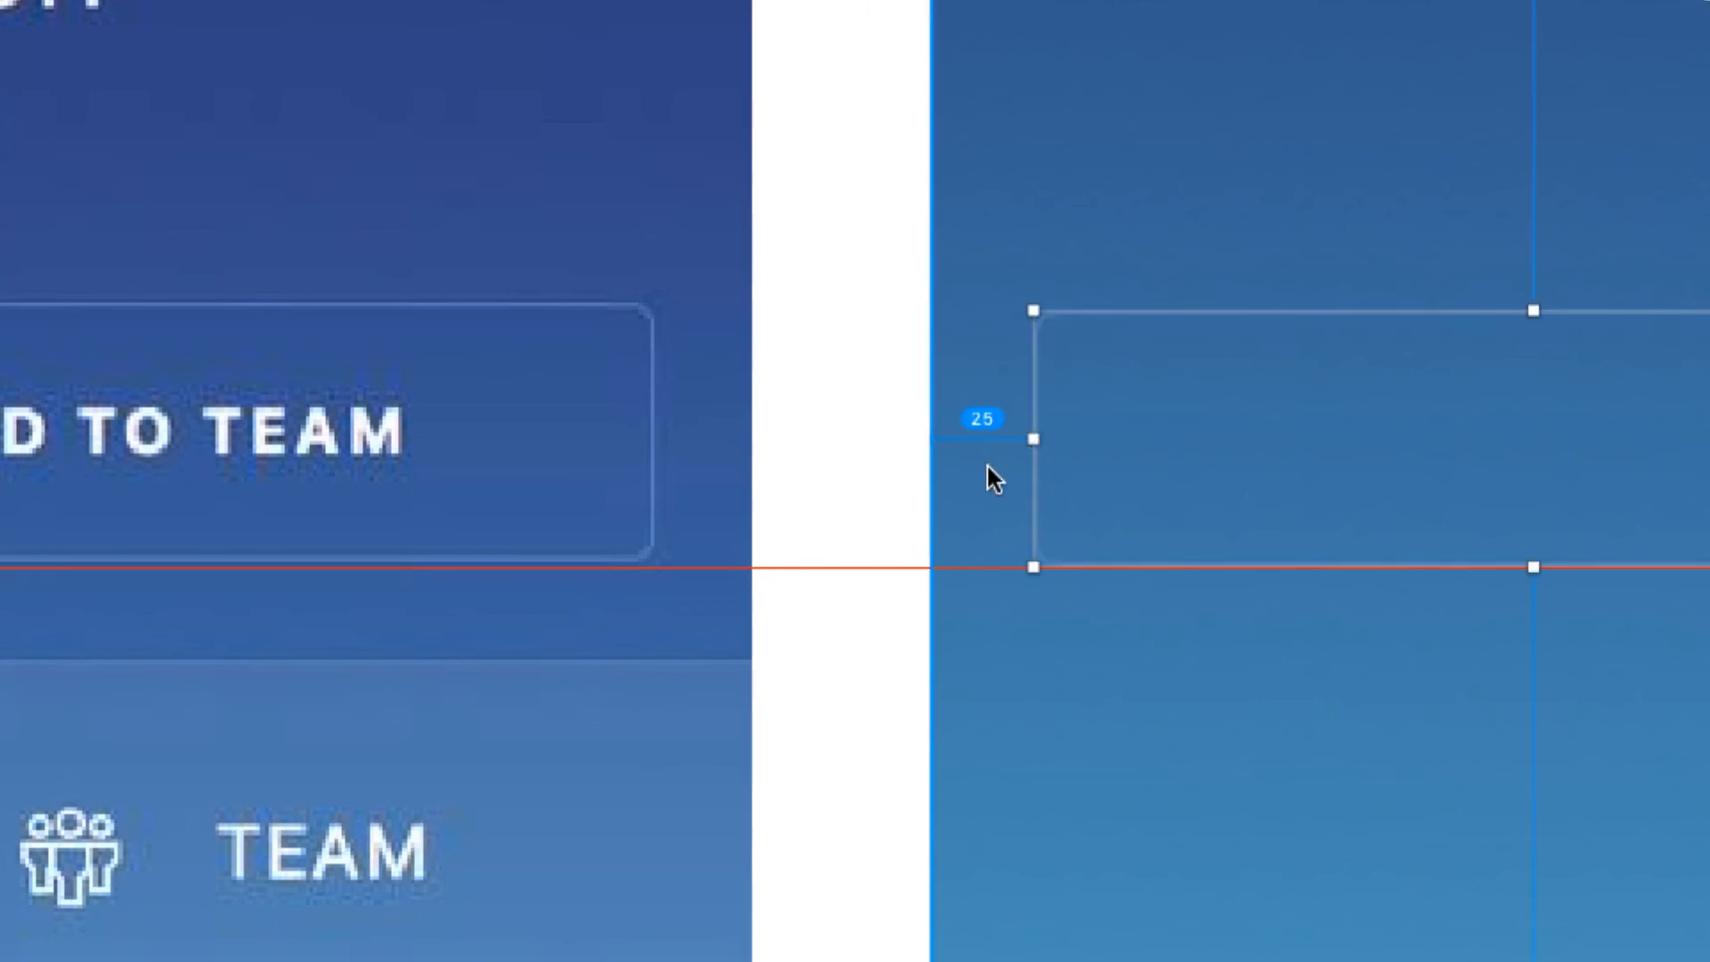
key(alt+Left)
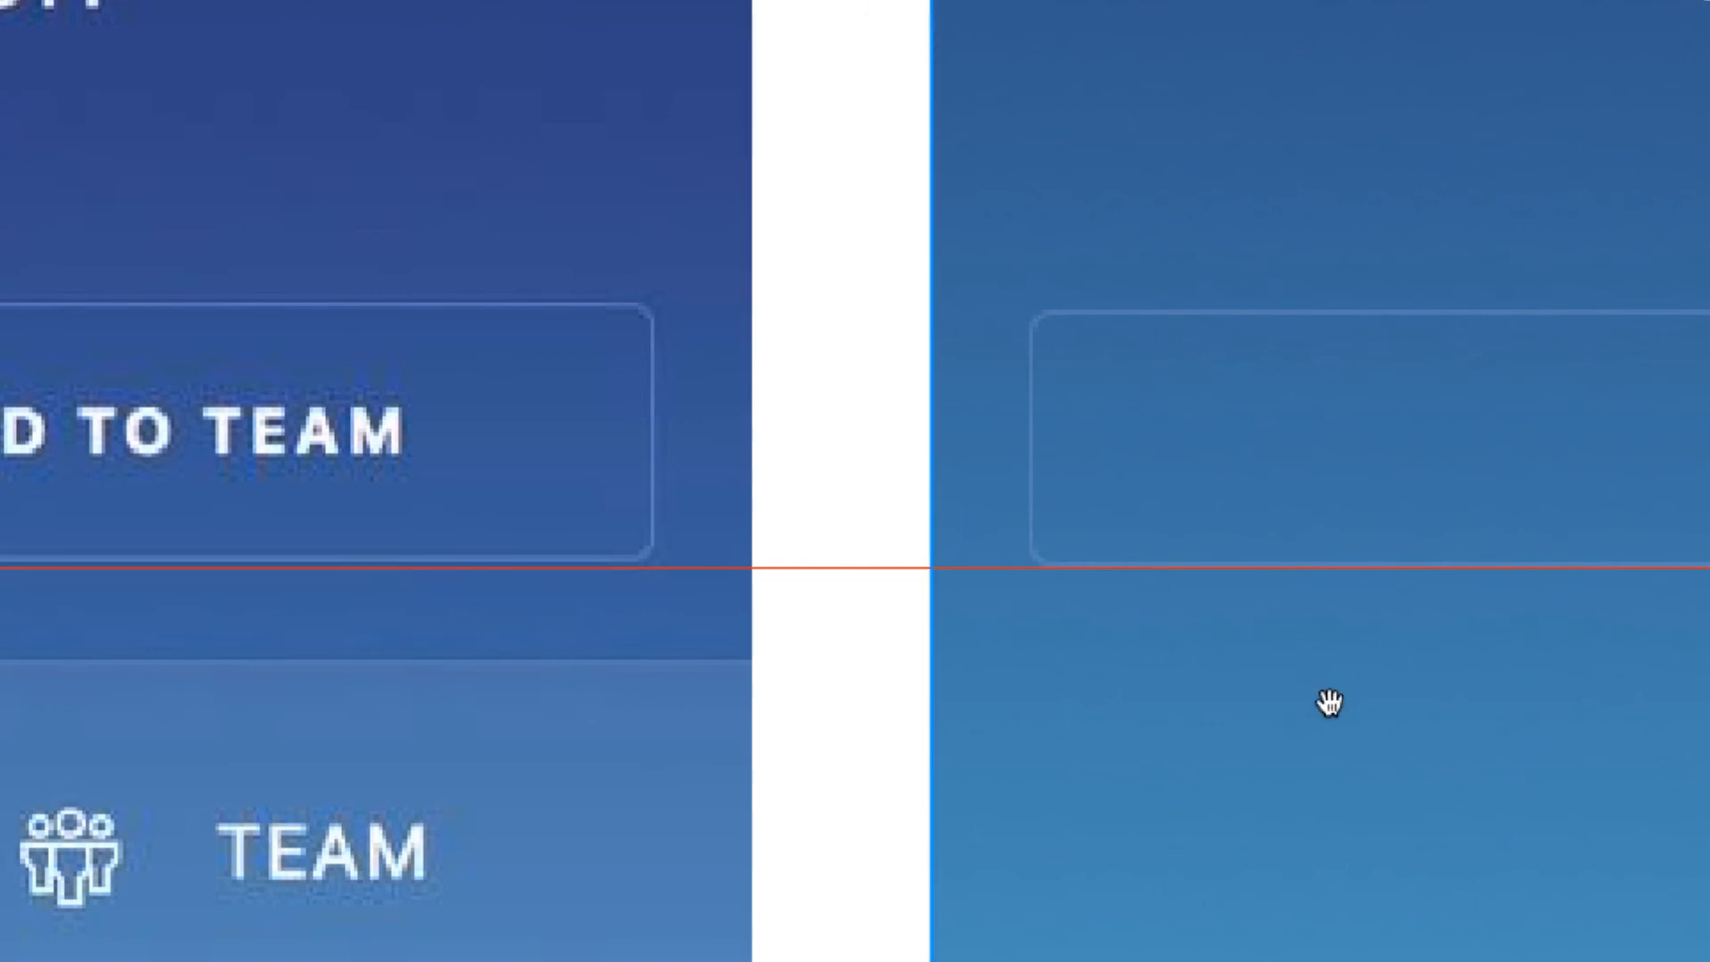
- Check the second button outline's margin to the new screen's edge and nudge the outline 4 px left to X 1332
drag(1543, 704, 823, 662)
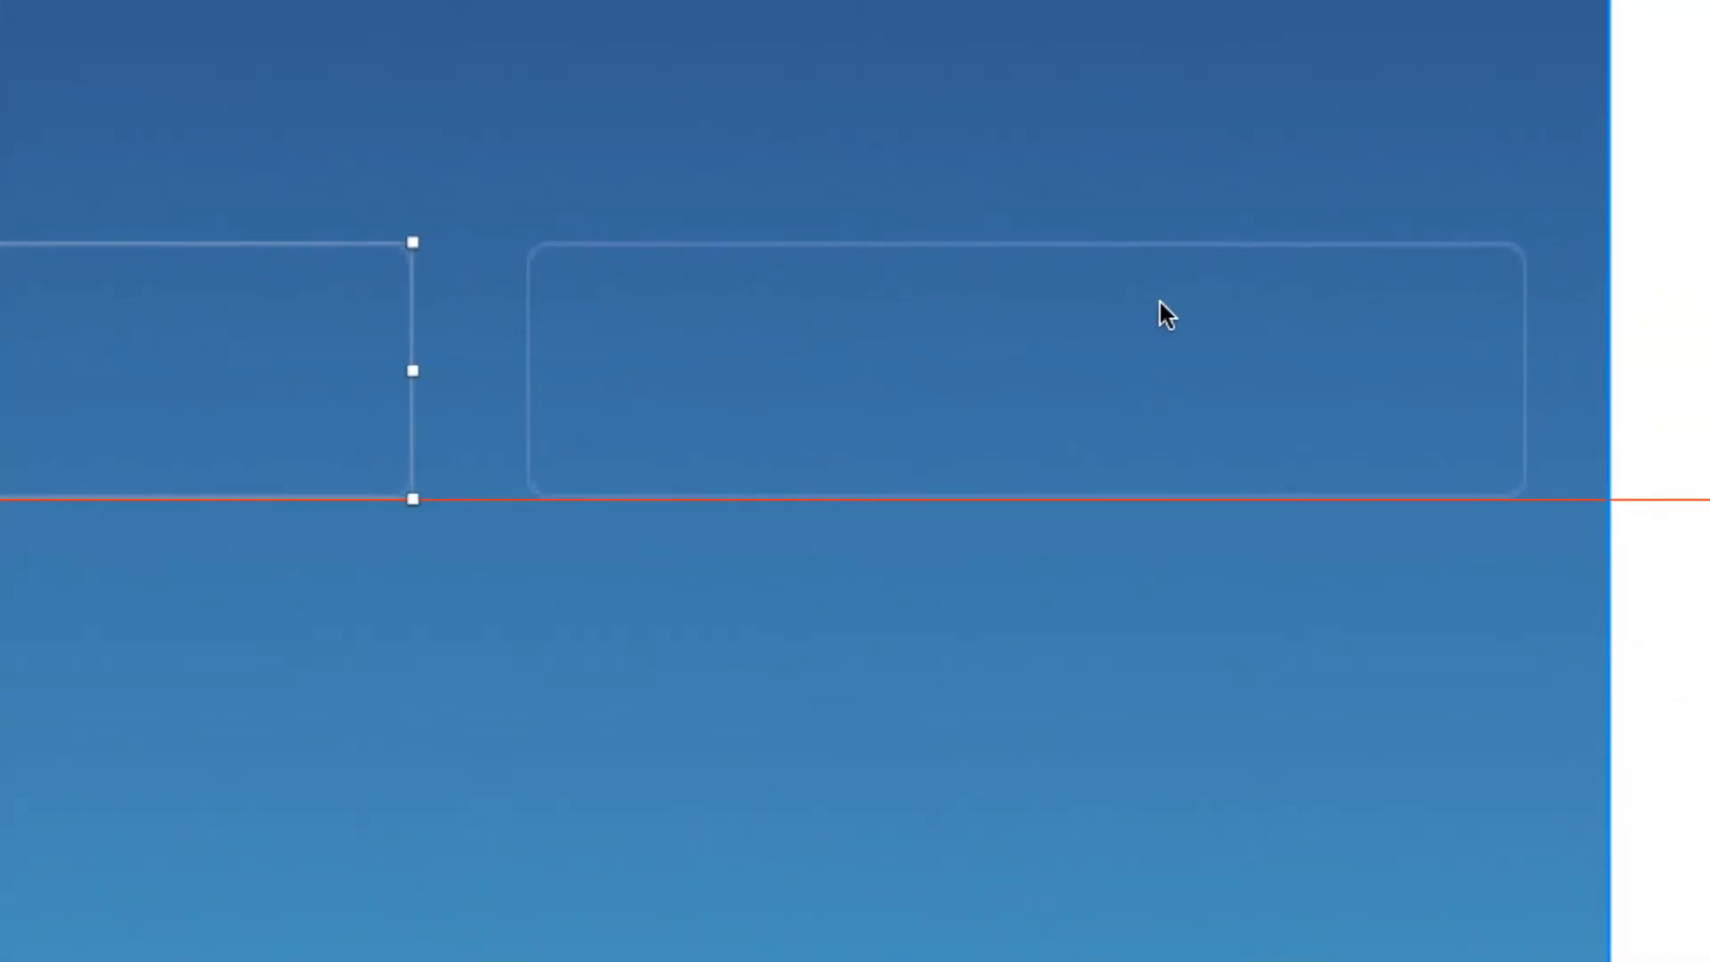
click(1172, 240)
key(alt)
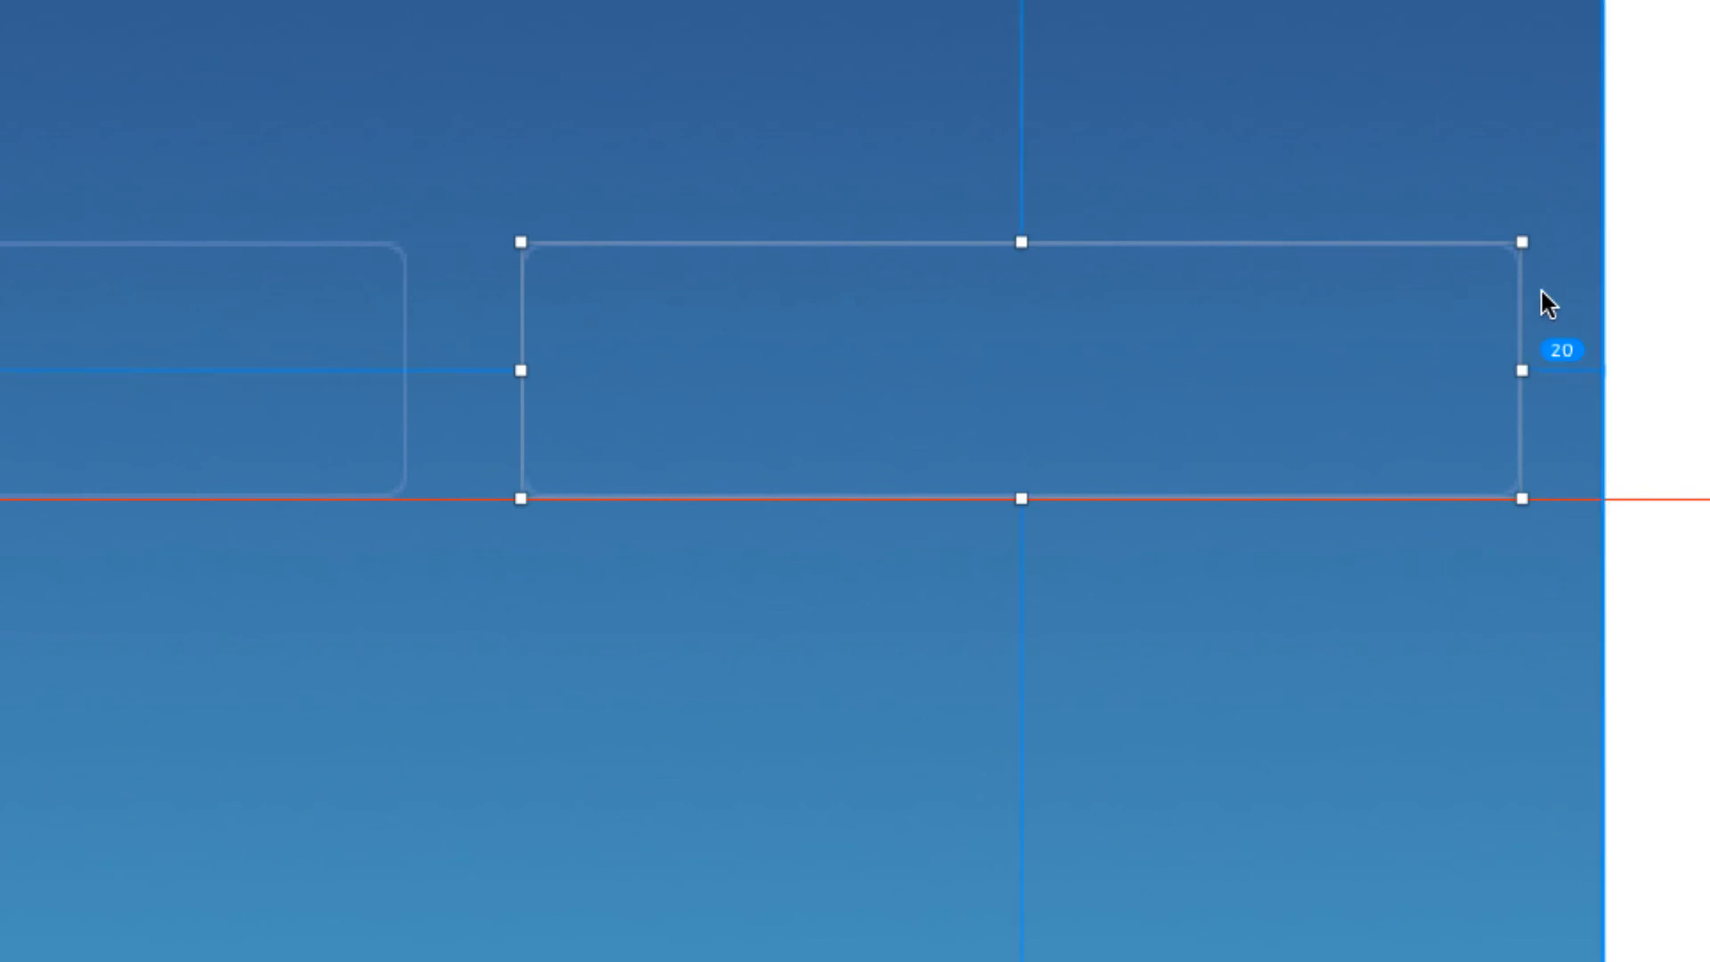
key(alt+Left)
key(alt+Left)
key(alt+Left)
key(alt+Left)
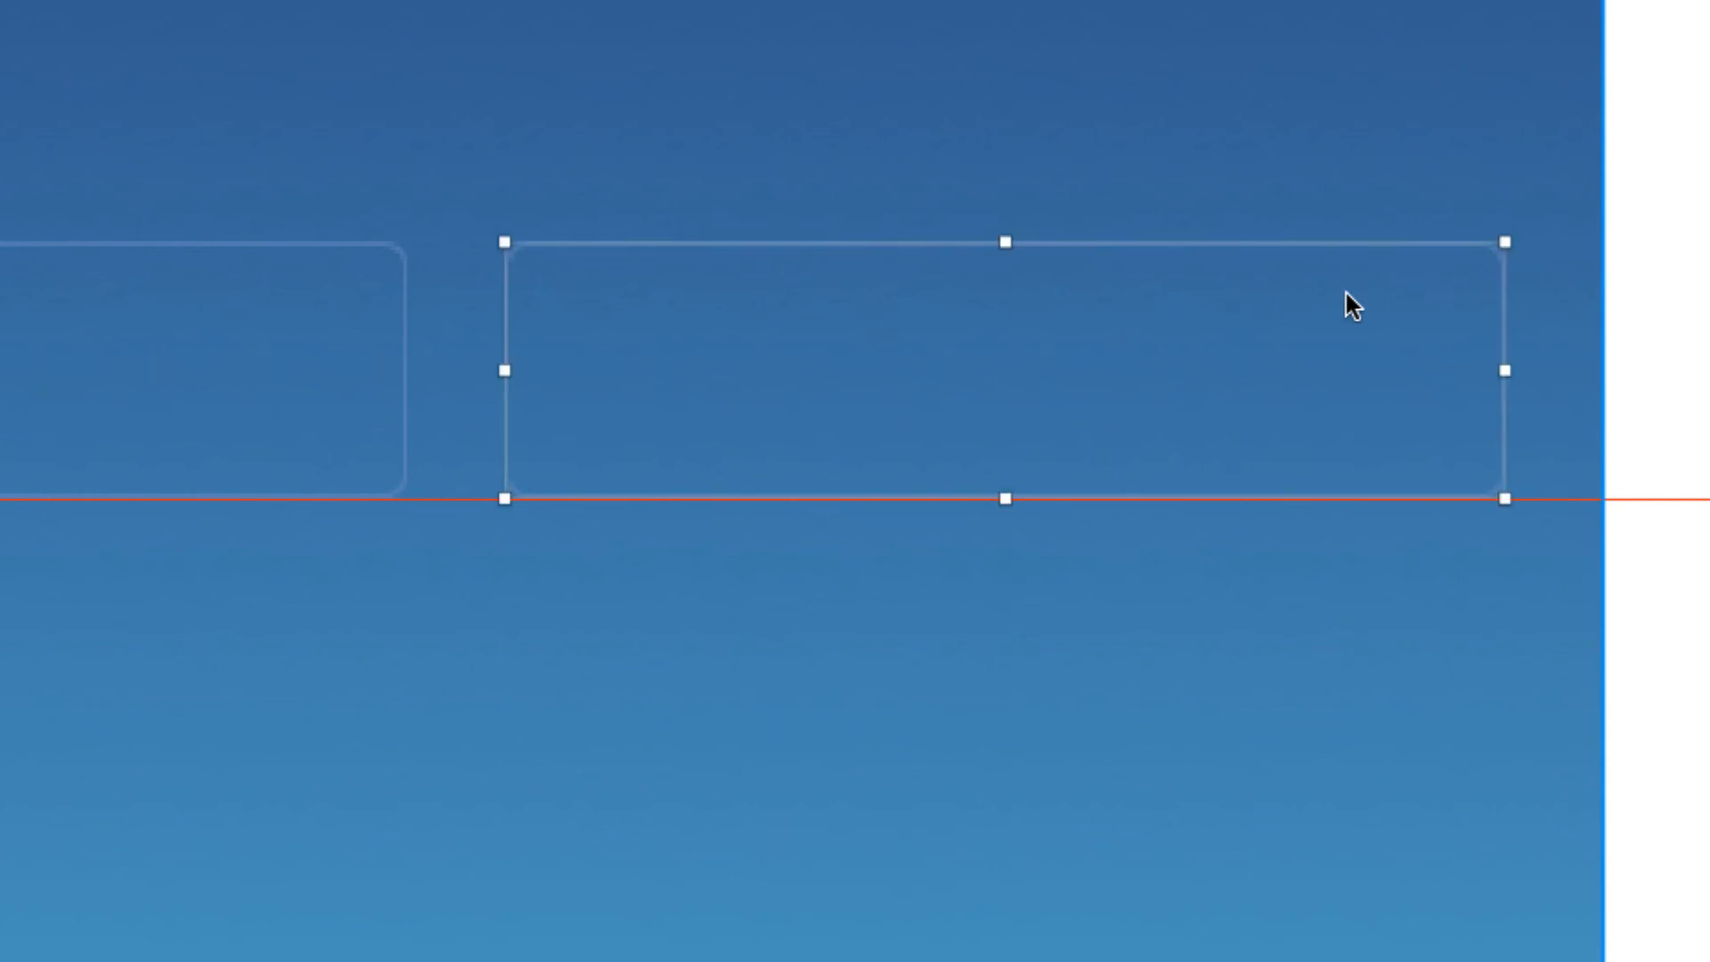
- Draw a rectangle over the reference's OVERVIEW card at X 454, Y 595, sized 300 by 364 px
scroll(1346, 293, down, 5)
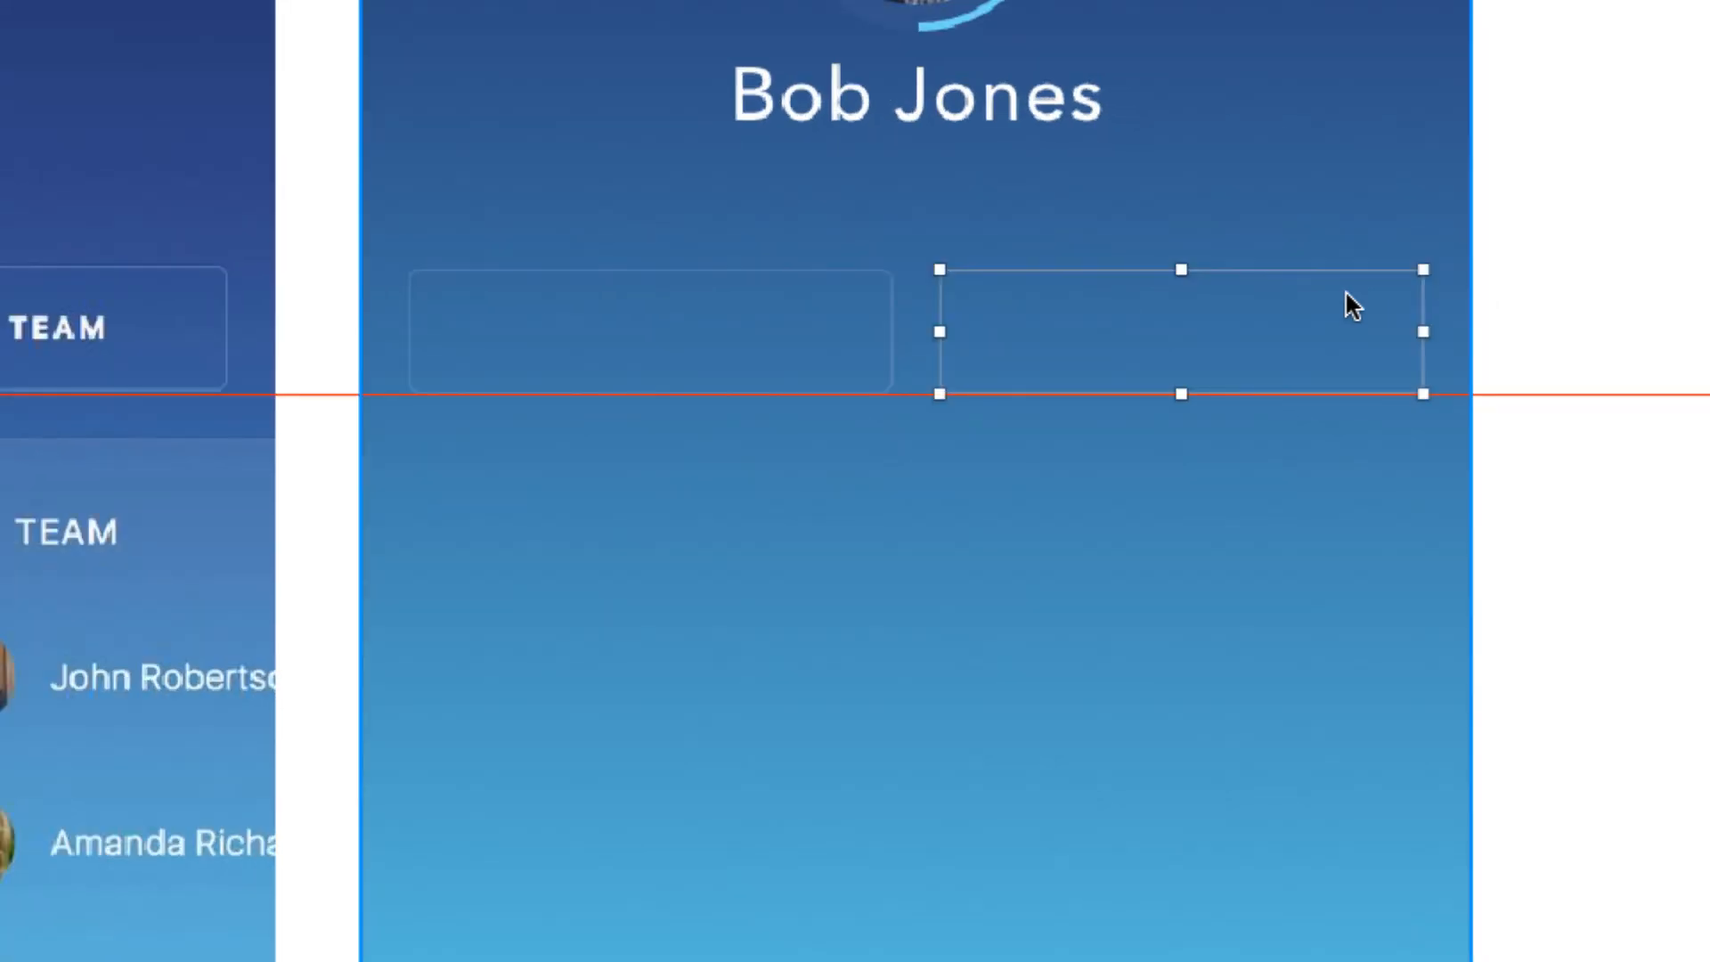
scroll(1345, 293, down, 2)
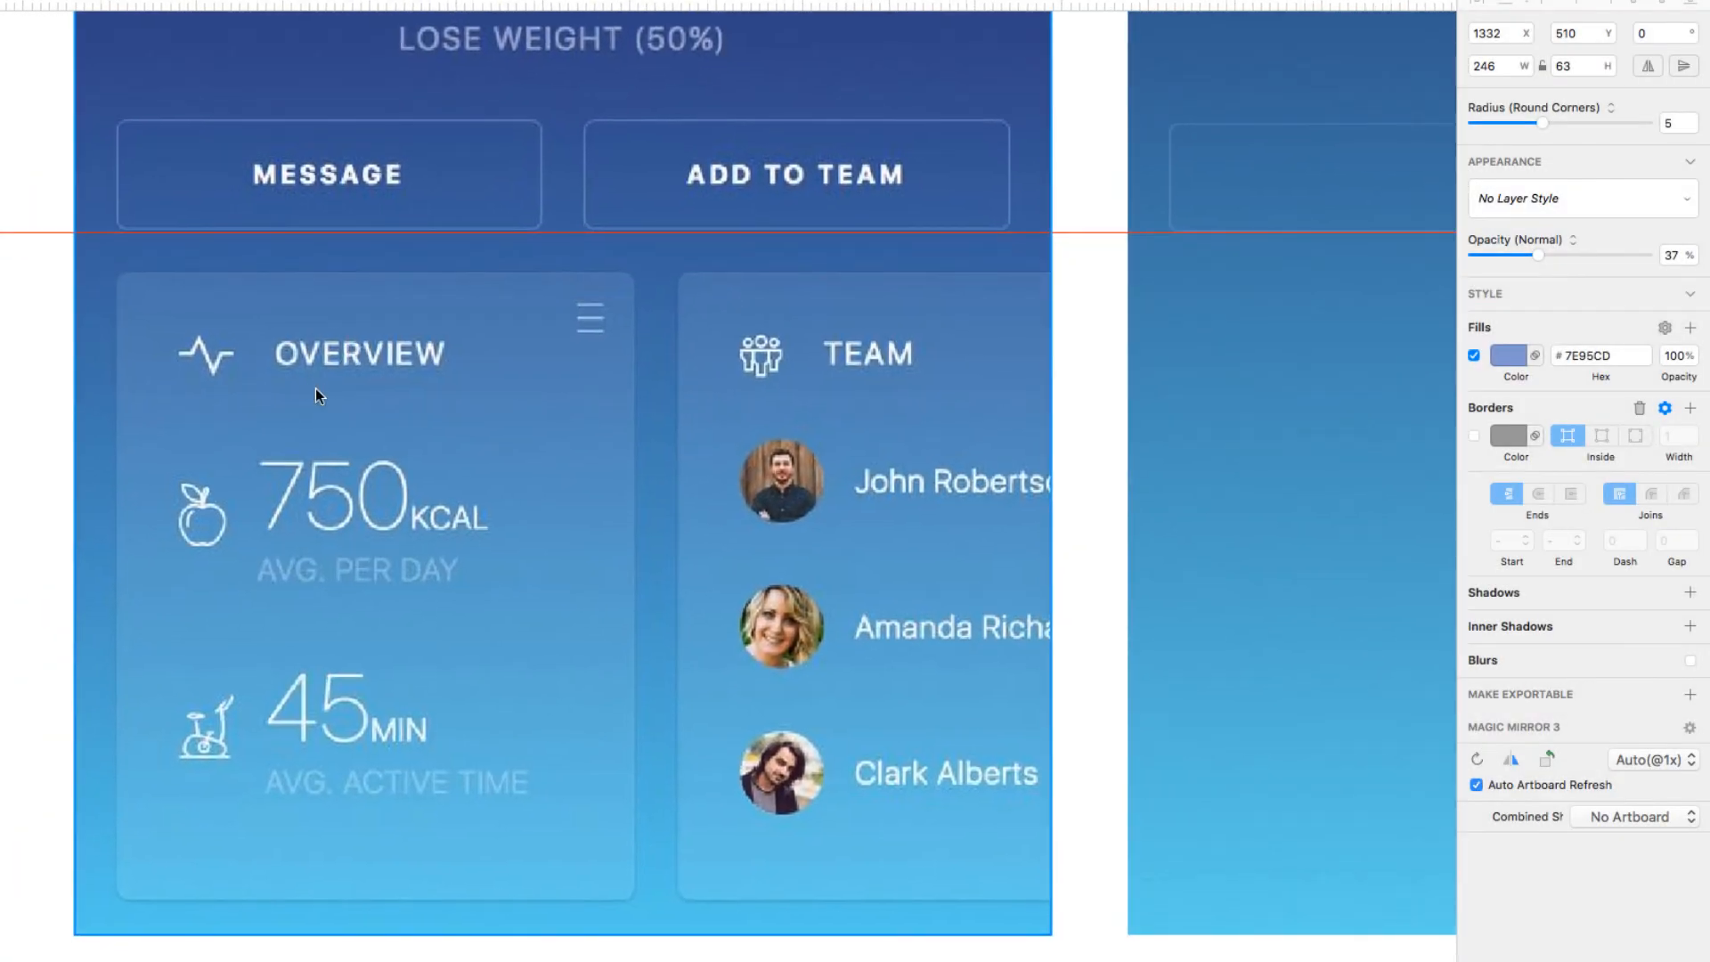
key(r)
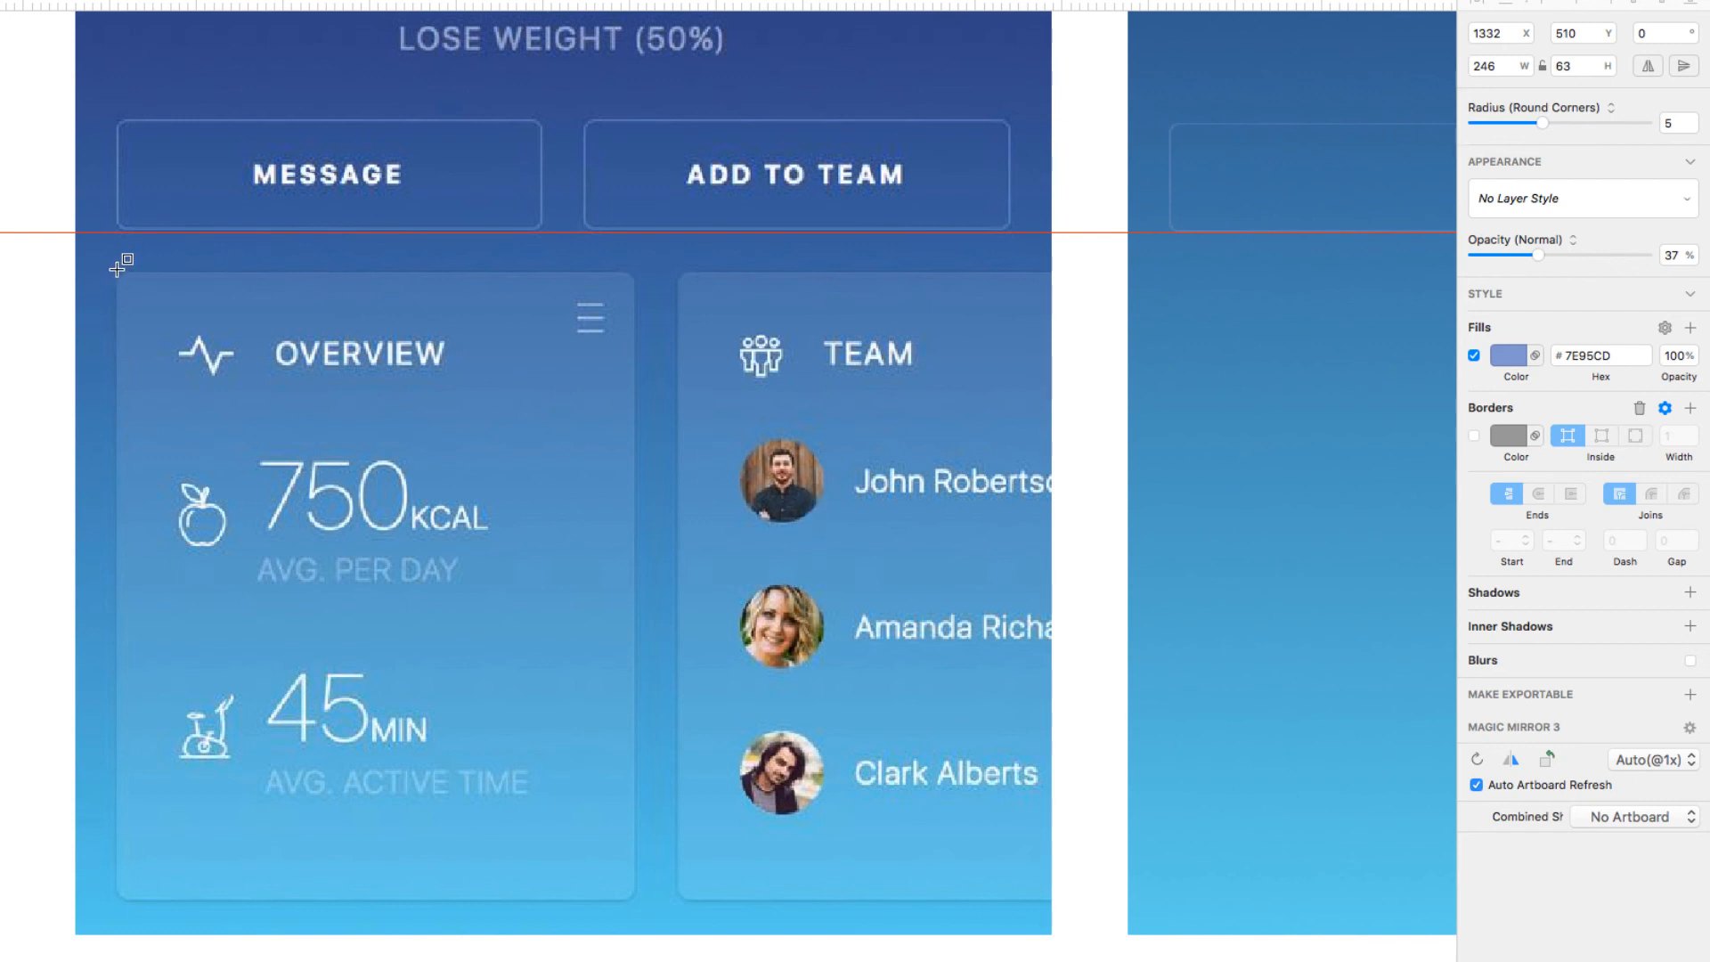
mouse_move(117, 268)
mouse_down()
mouse_move(334, 509)
mouse_move(549, 827)
mouse_move(635, 901)
mouse_up()
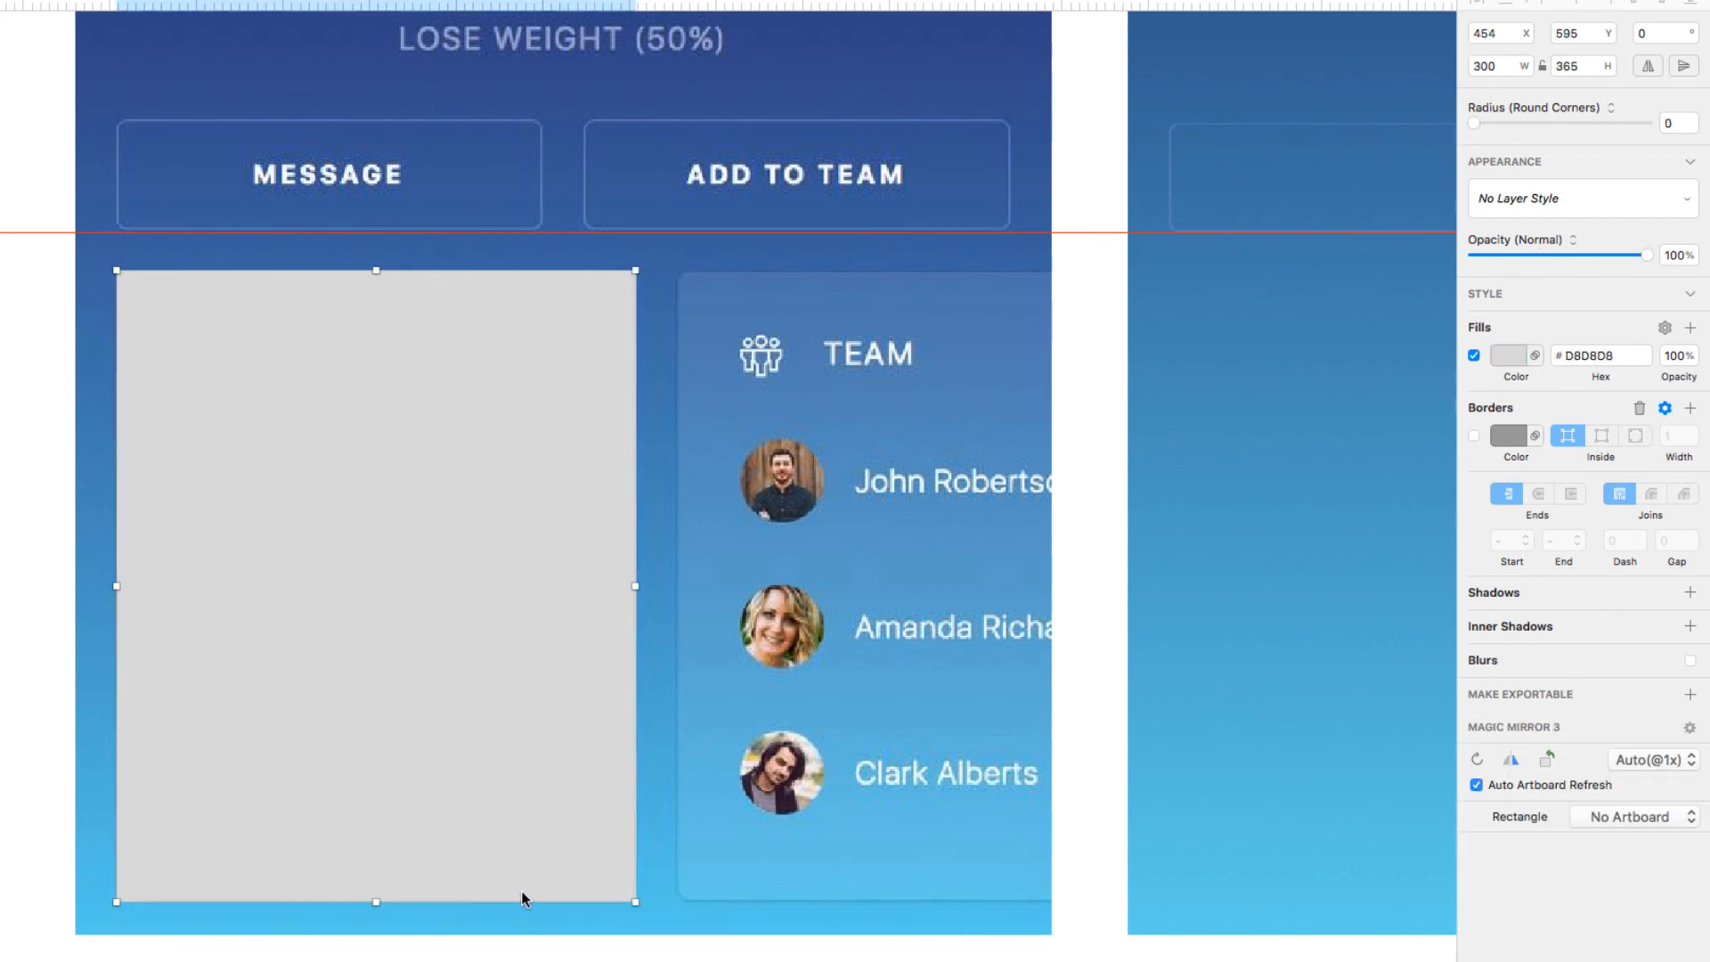
drag(377, 901, 377, 900)
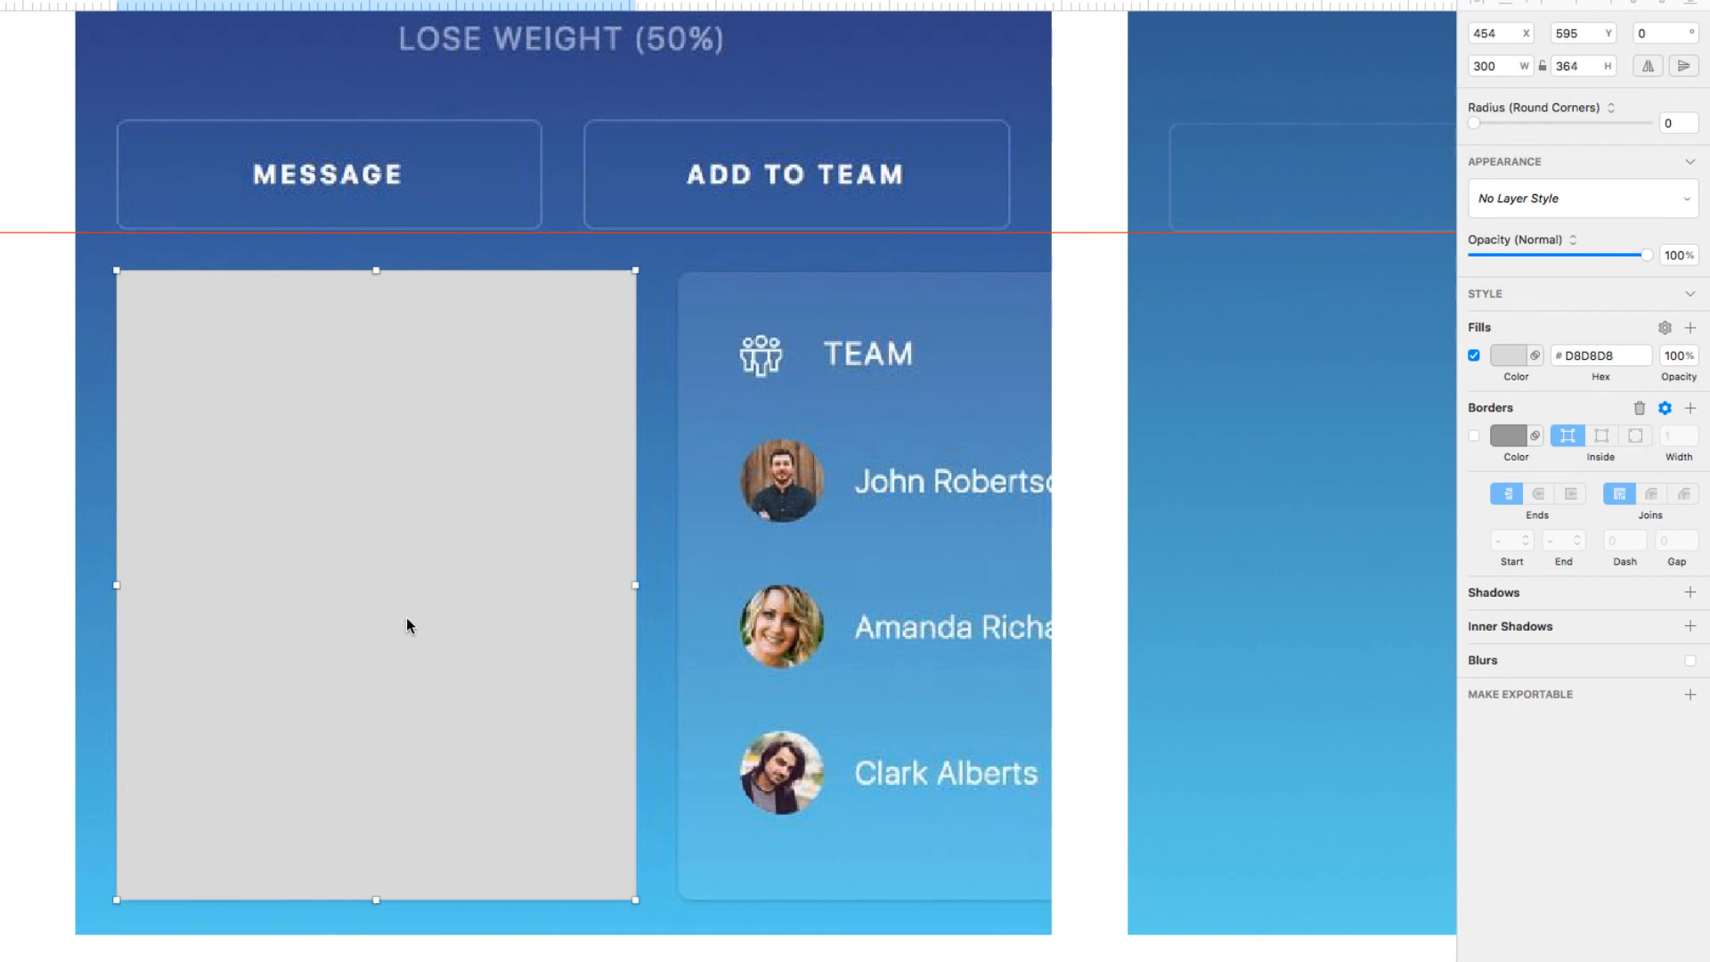
- Lower the card rectangle's opacity to 38% and trim its top and right edges to 299 by 363 px at Y 596
drag(1642, 256, 1537, 256)
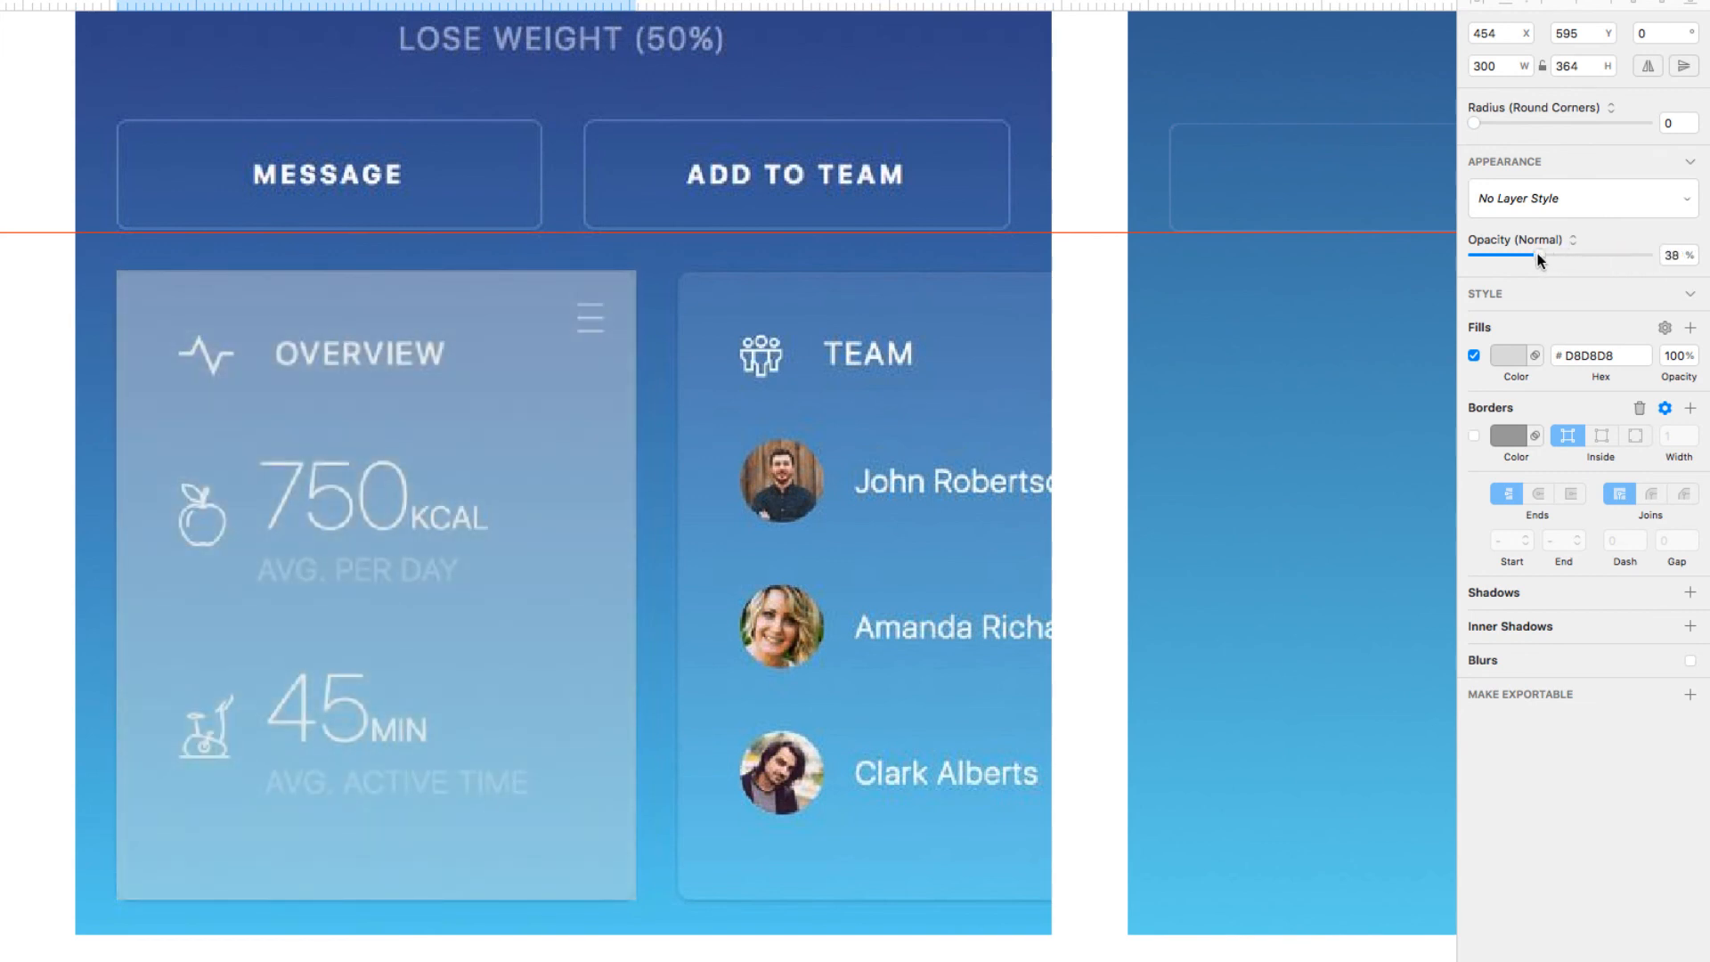
scroll(404, 344, up, 5)
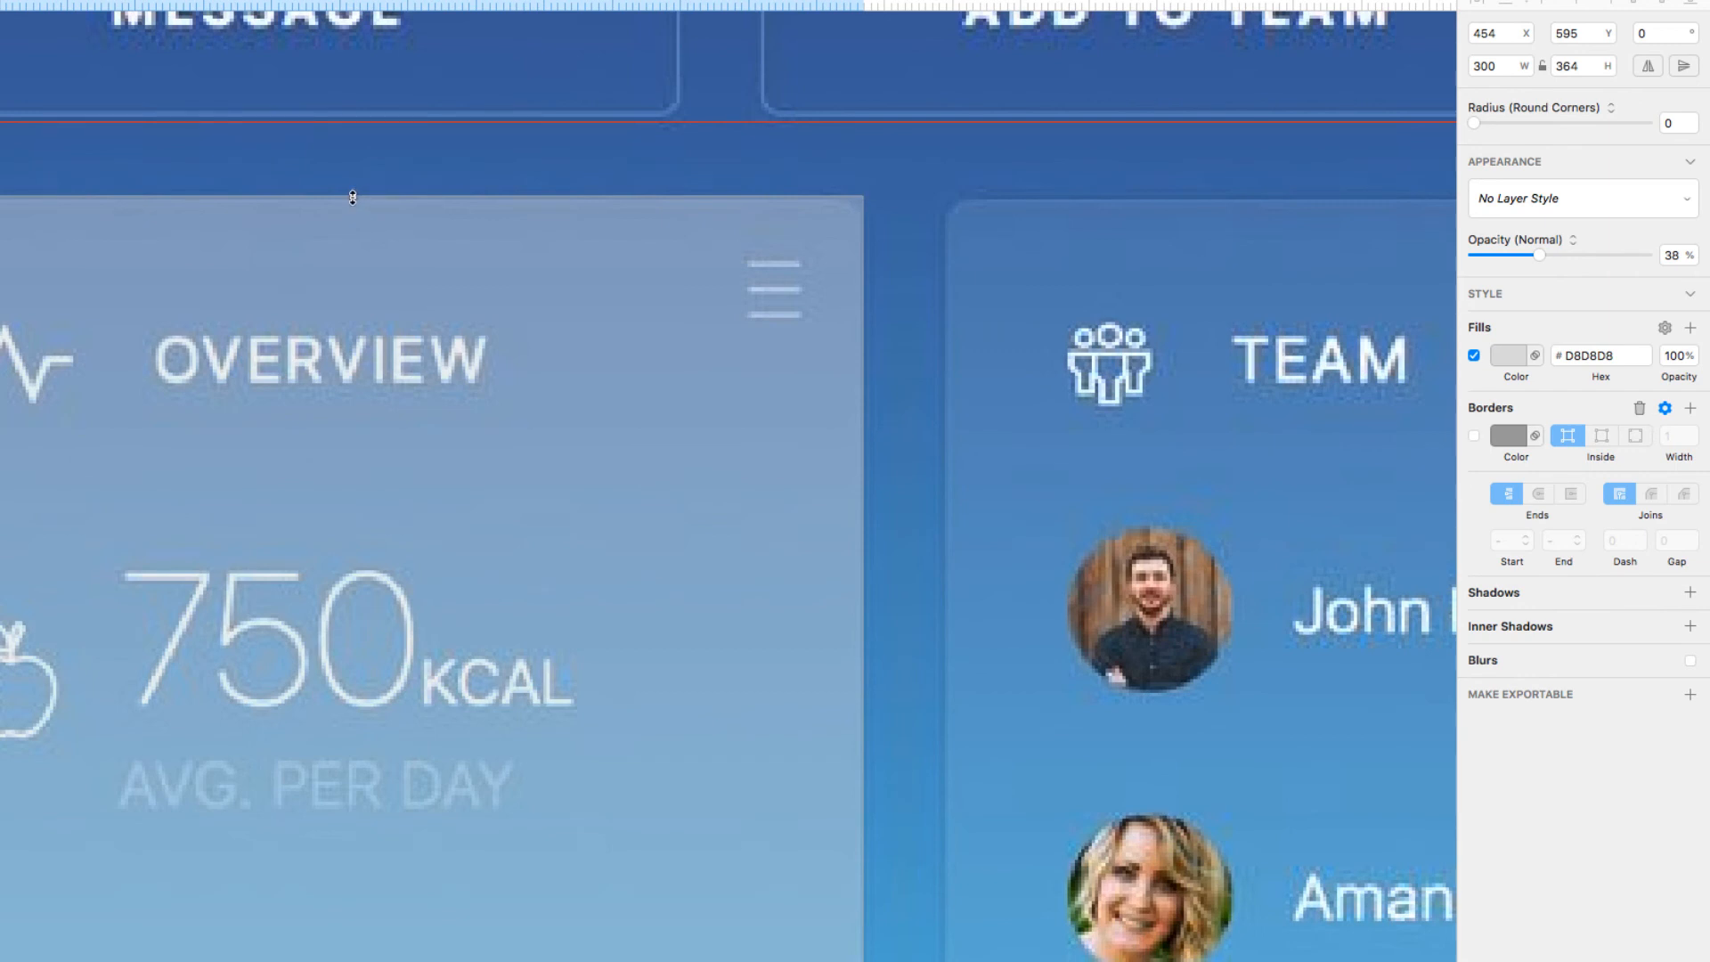
drag(353, 196, 353, 199)
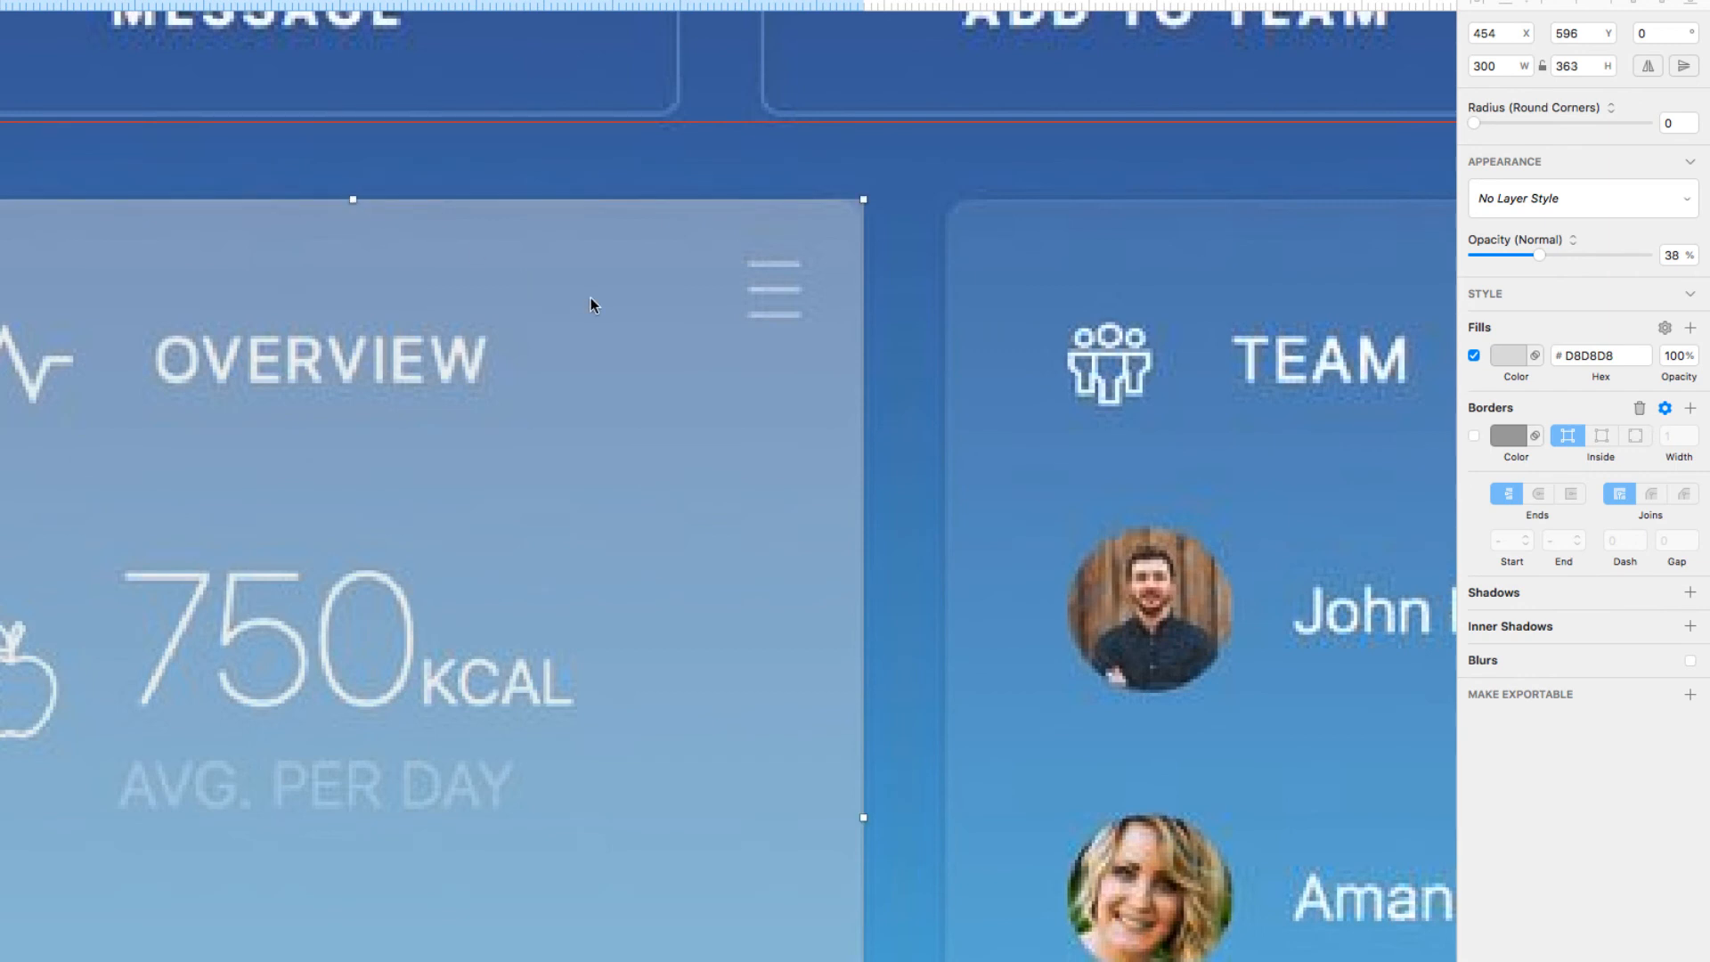
scroll(832, 258, up, 5)
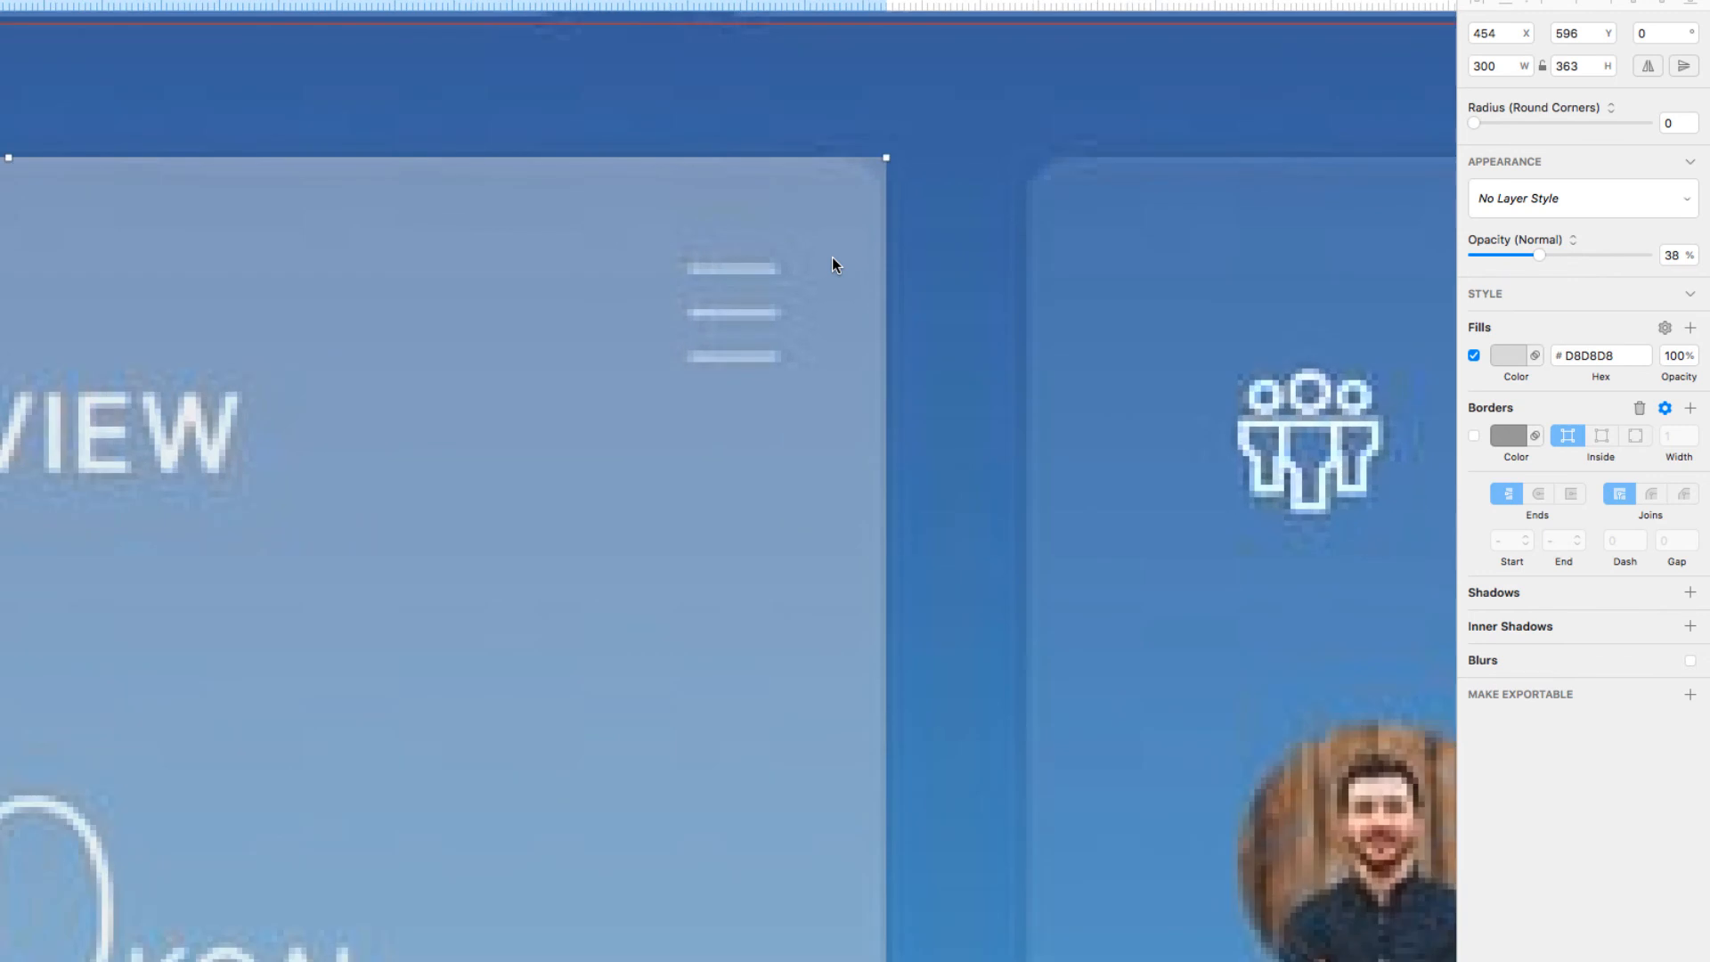
scroll(852, 523, down, 6)
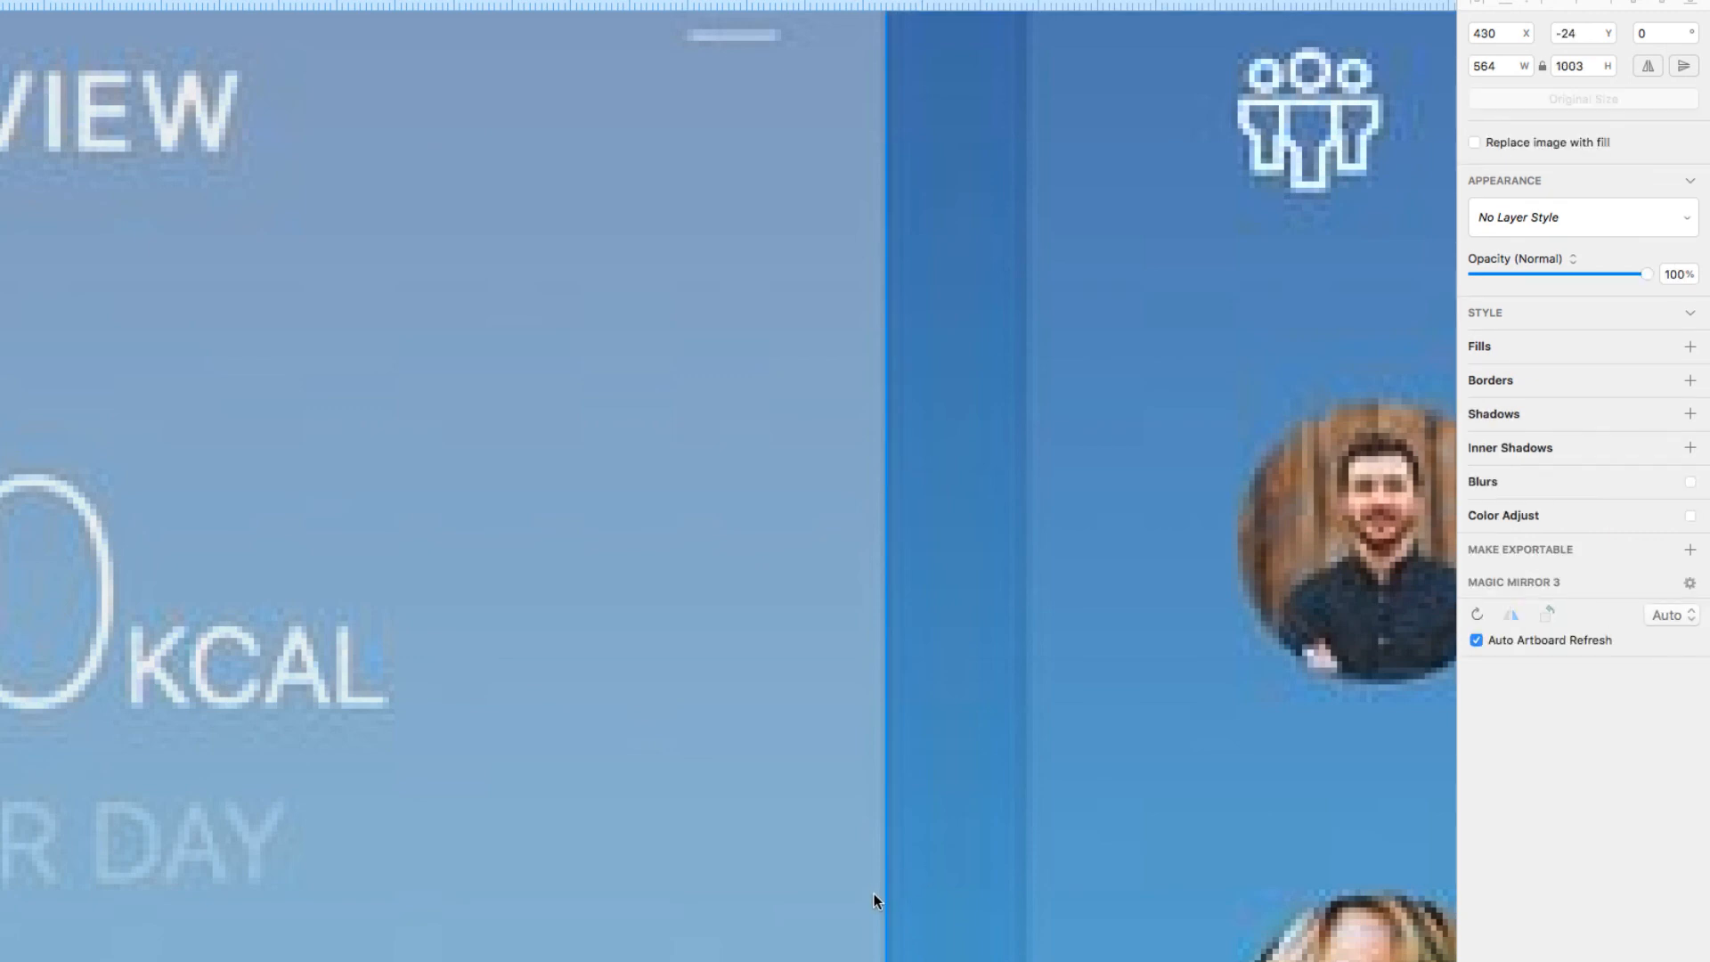
drag(886, 897, 881, 898)
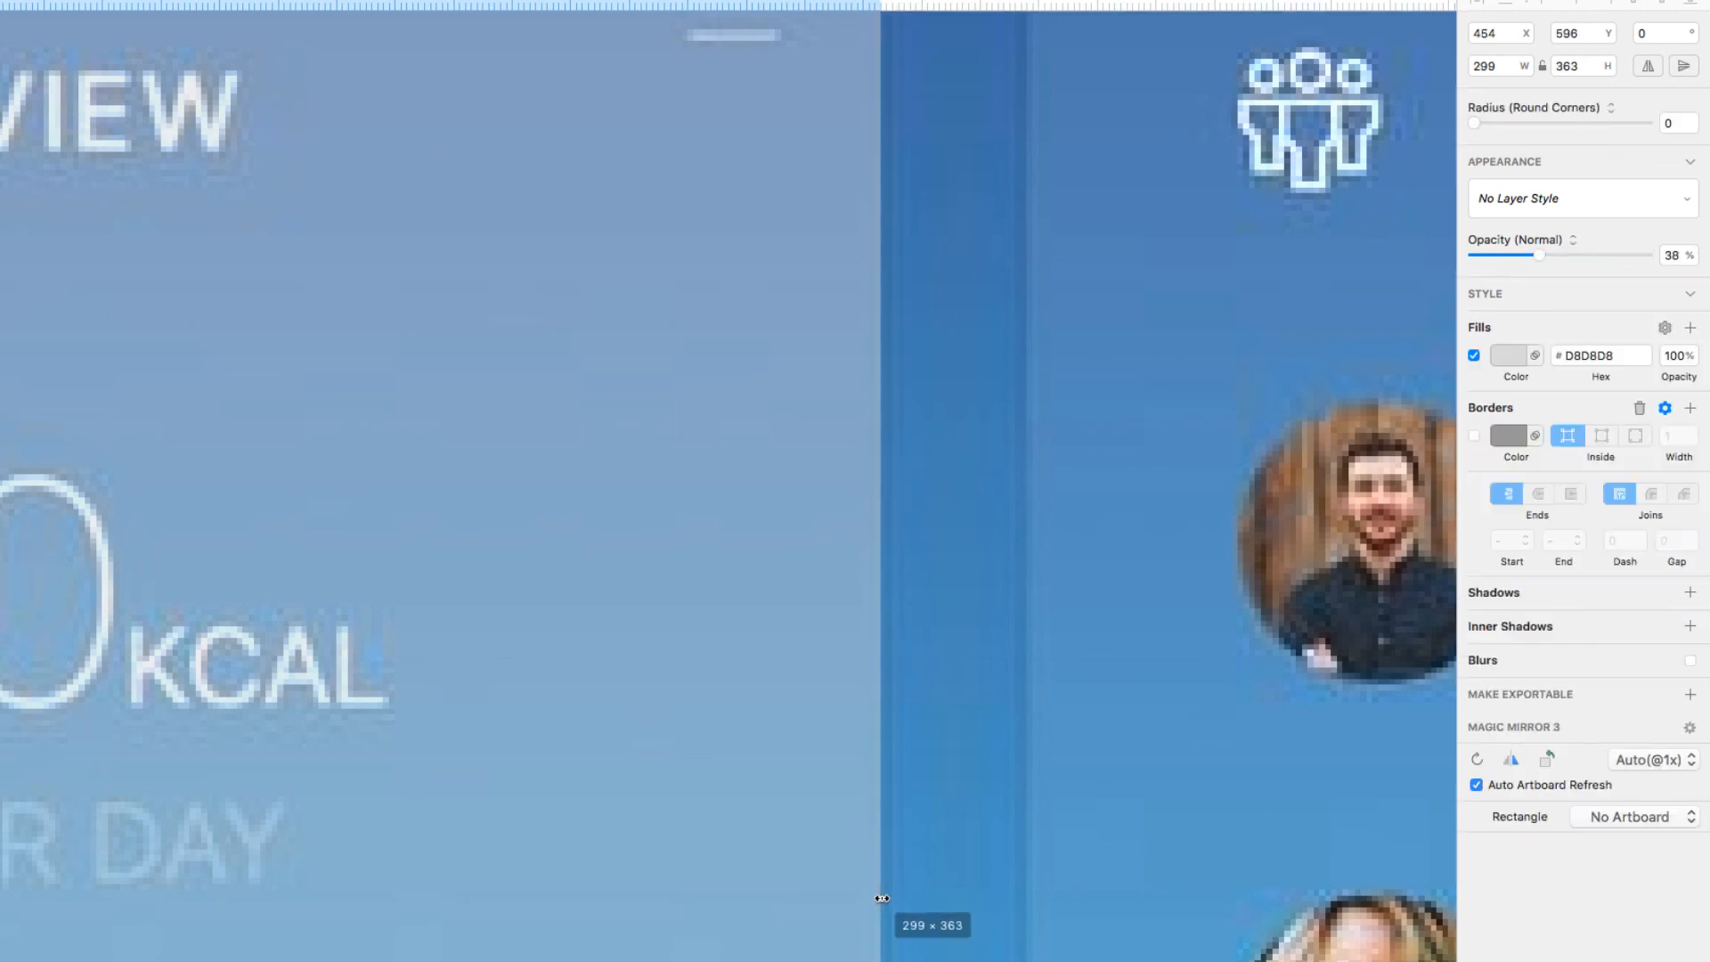
scroll(807, 652, up, 7)
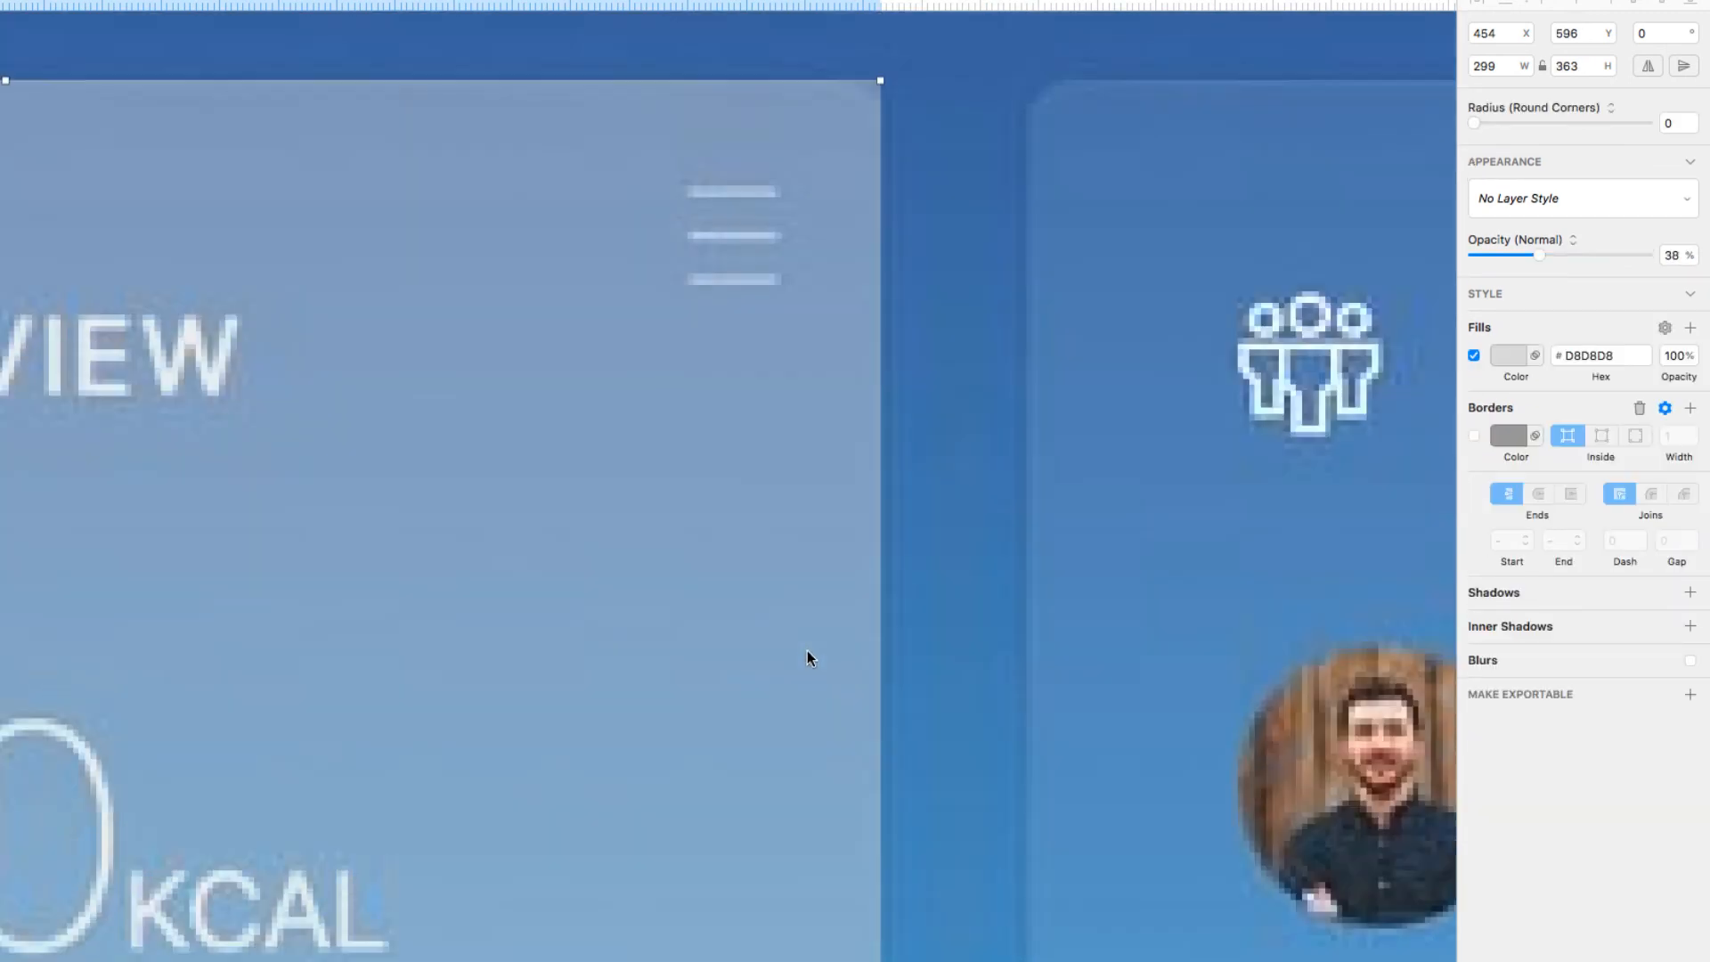
- Set the card rectangle's opacity to 28% and its corner radius to 5
key(shift+super+2)
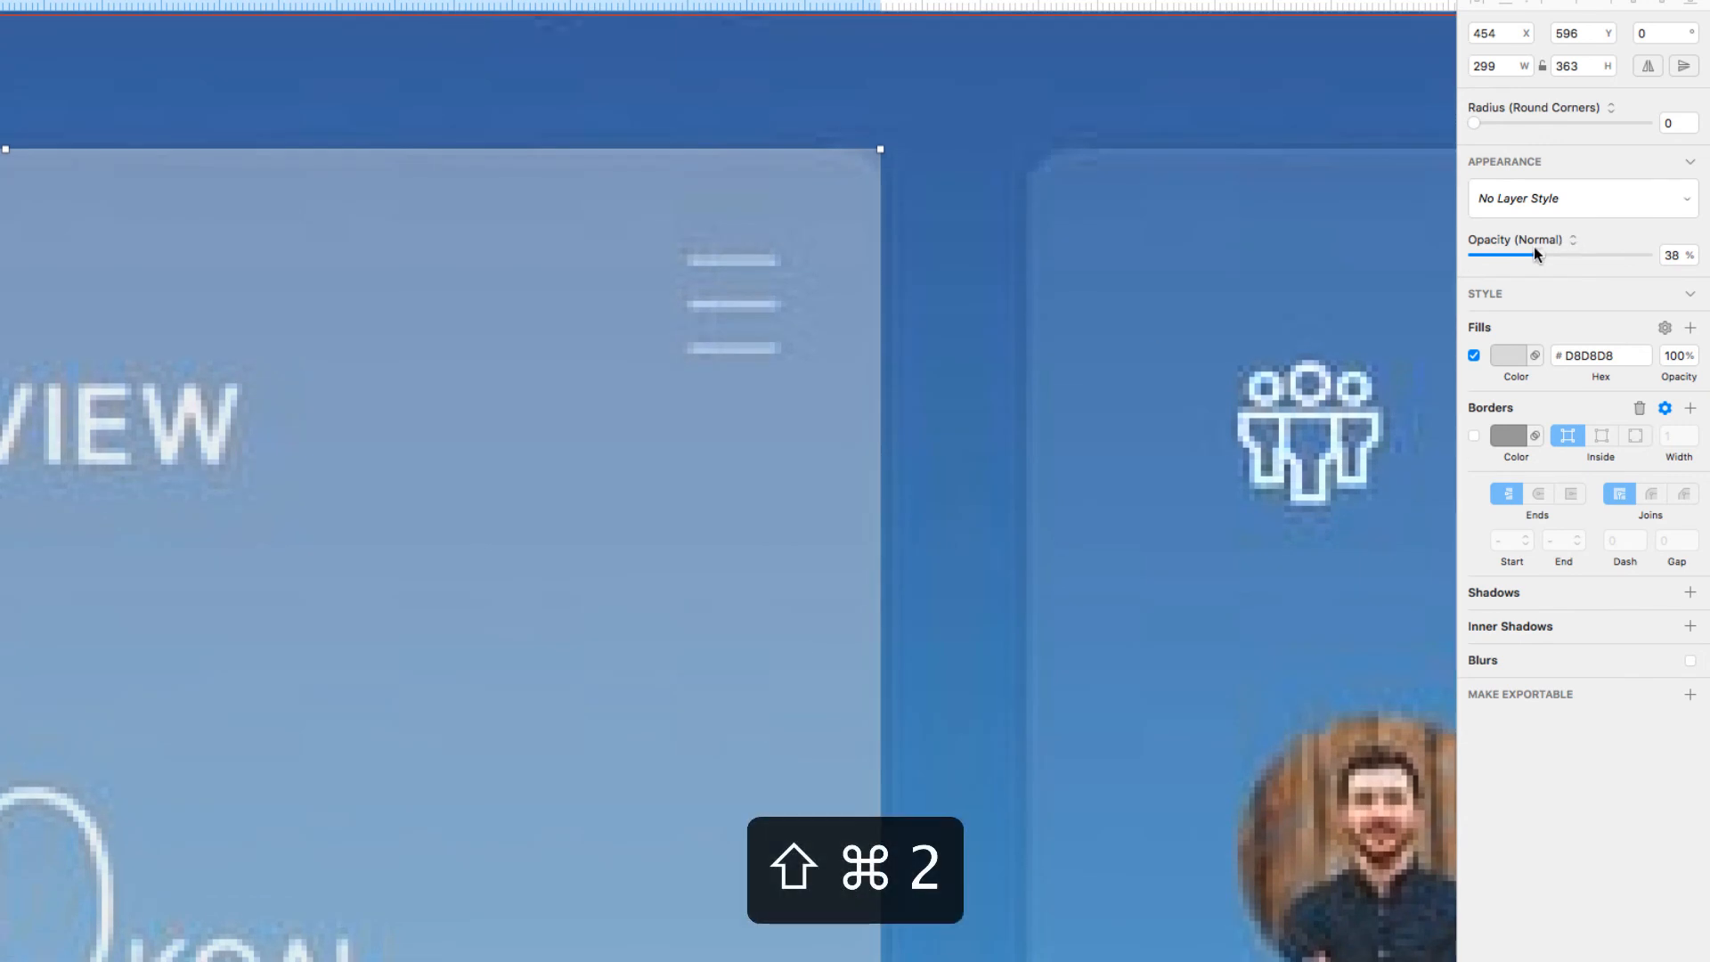
drag(1533, 248, 1526, 253)
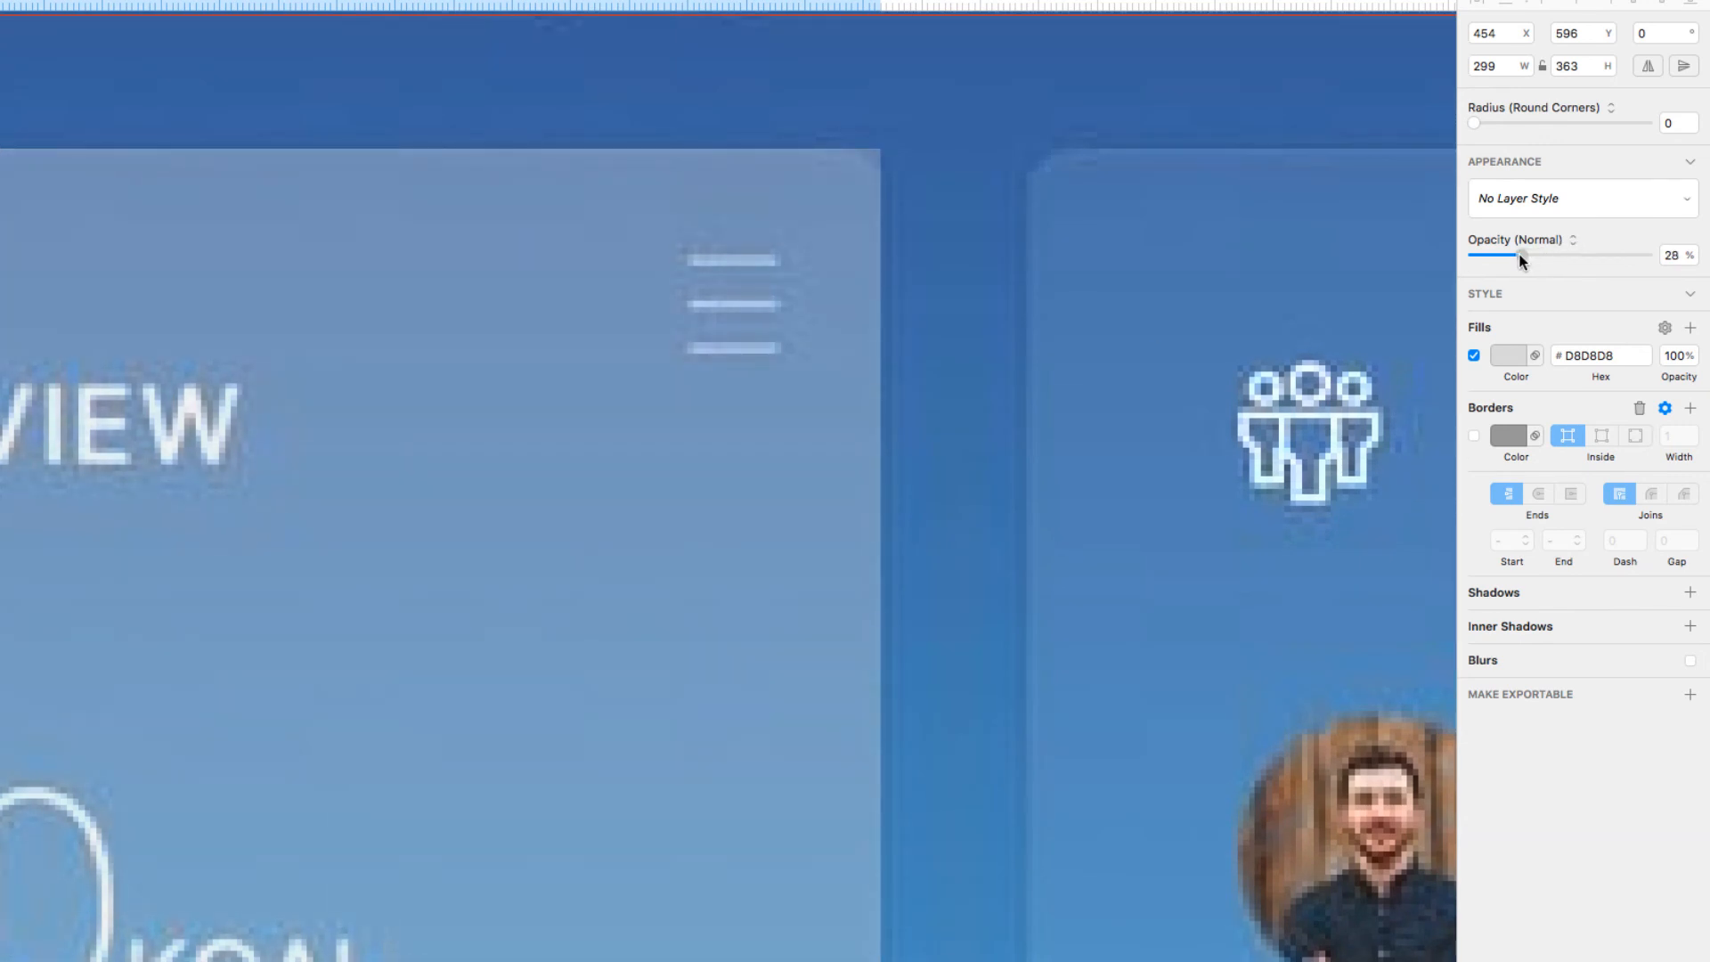
click(1692, 118)
click(1692, 118)
click(1692, 119)
click(1692, 119)
click(1692, 119)
click(1691, 130)
- Move the card rectangle over the reference's TEAM card, offset to X 783, Y 599 to compare the corners
scroll(812, 322, down, 5)
scroll(814, 327, down, 1)
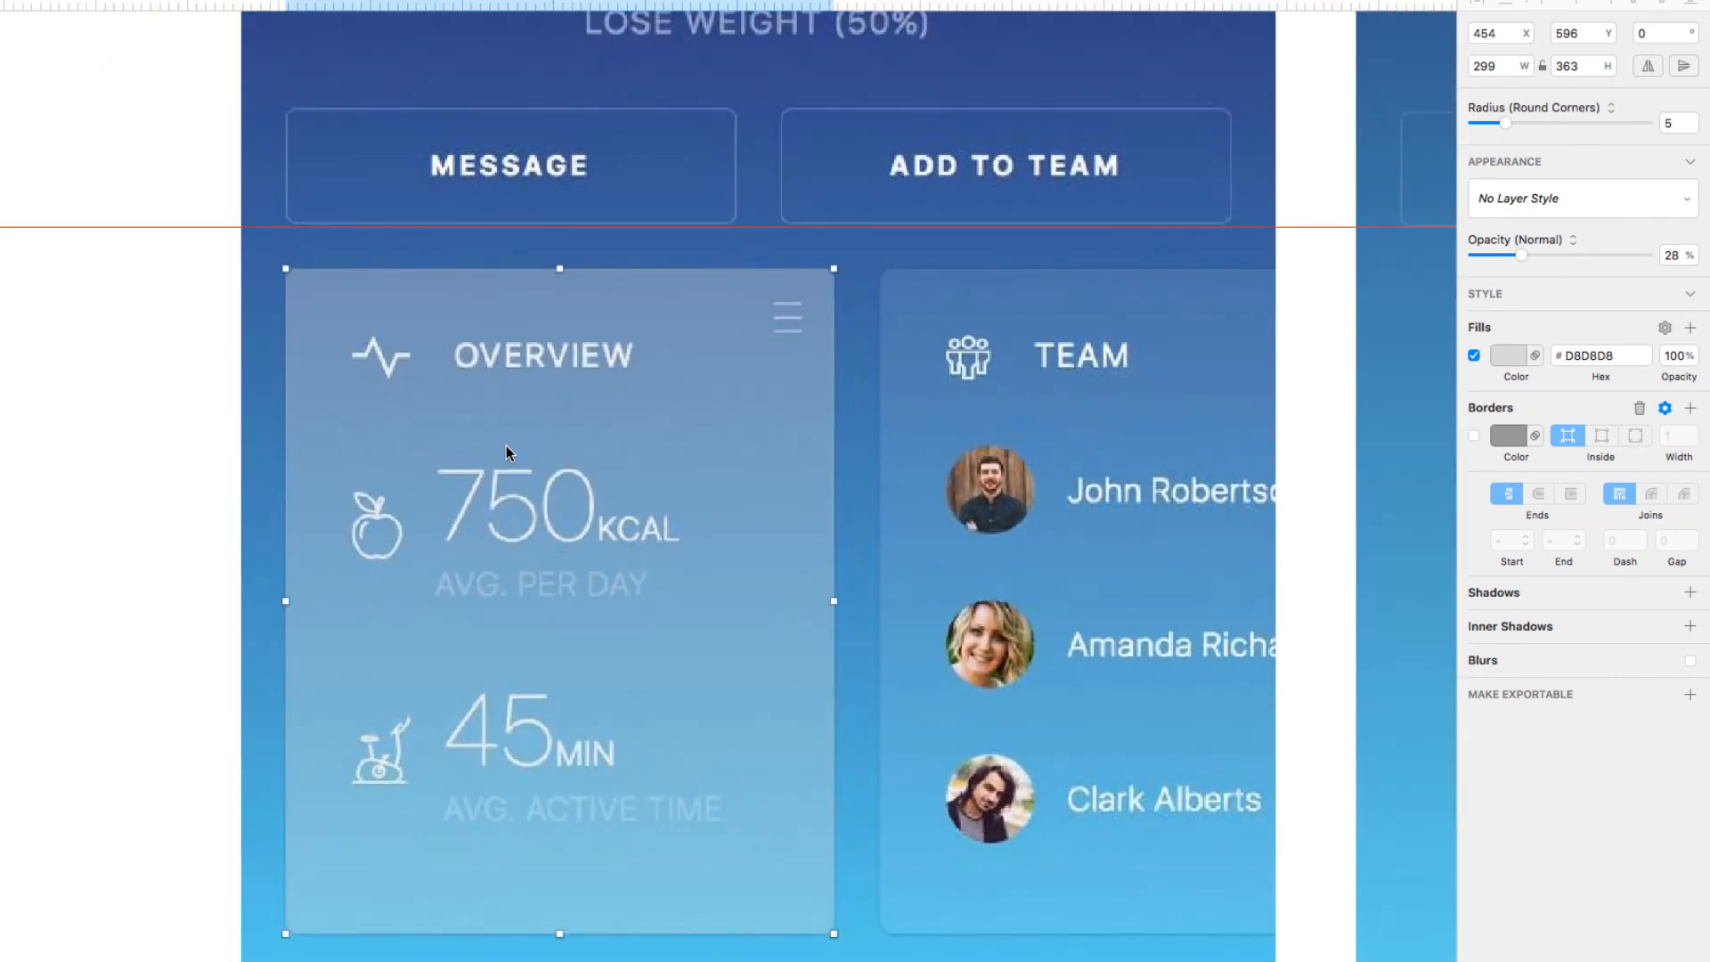
drag(495, 451, 1086, 449)
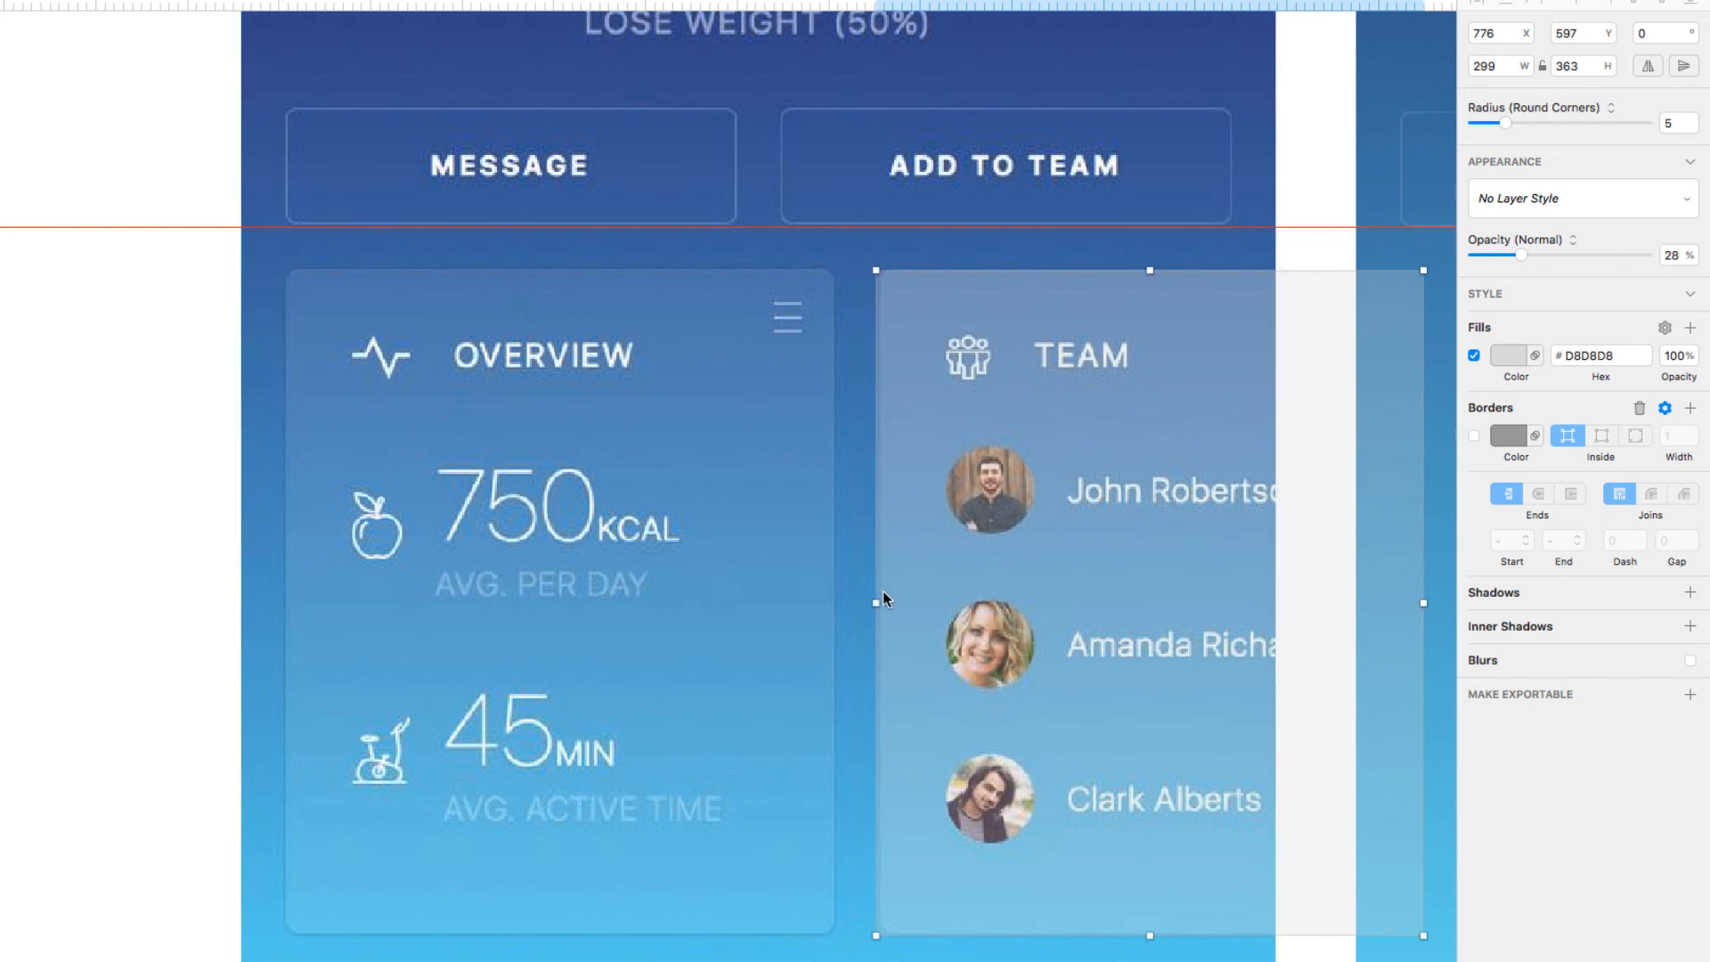
scroll(883, 591, up, 5)
click(856, 510)
mouse_move(932, 495)
mouse_down()
mouse_move(971, 492)
mouse_move(954, 499)
mouse_up()
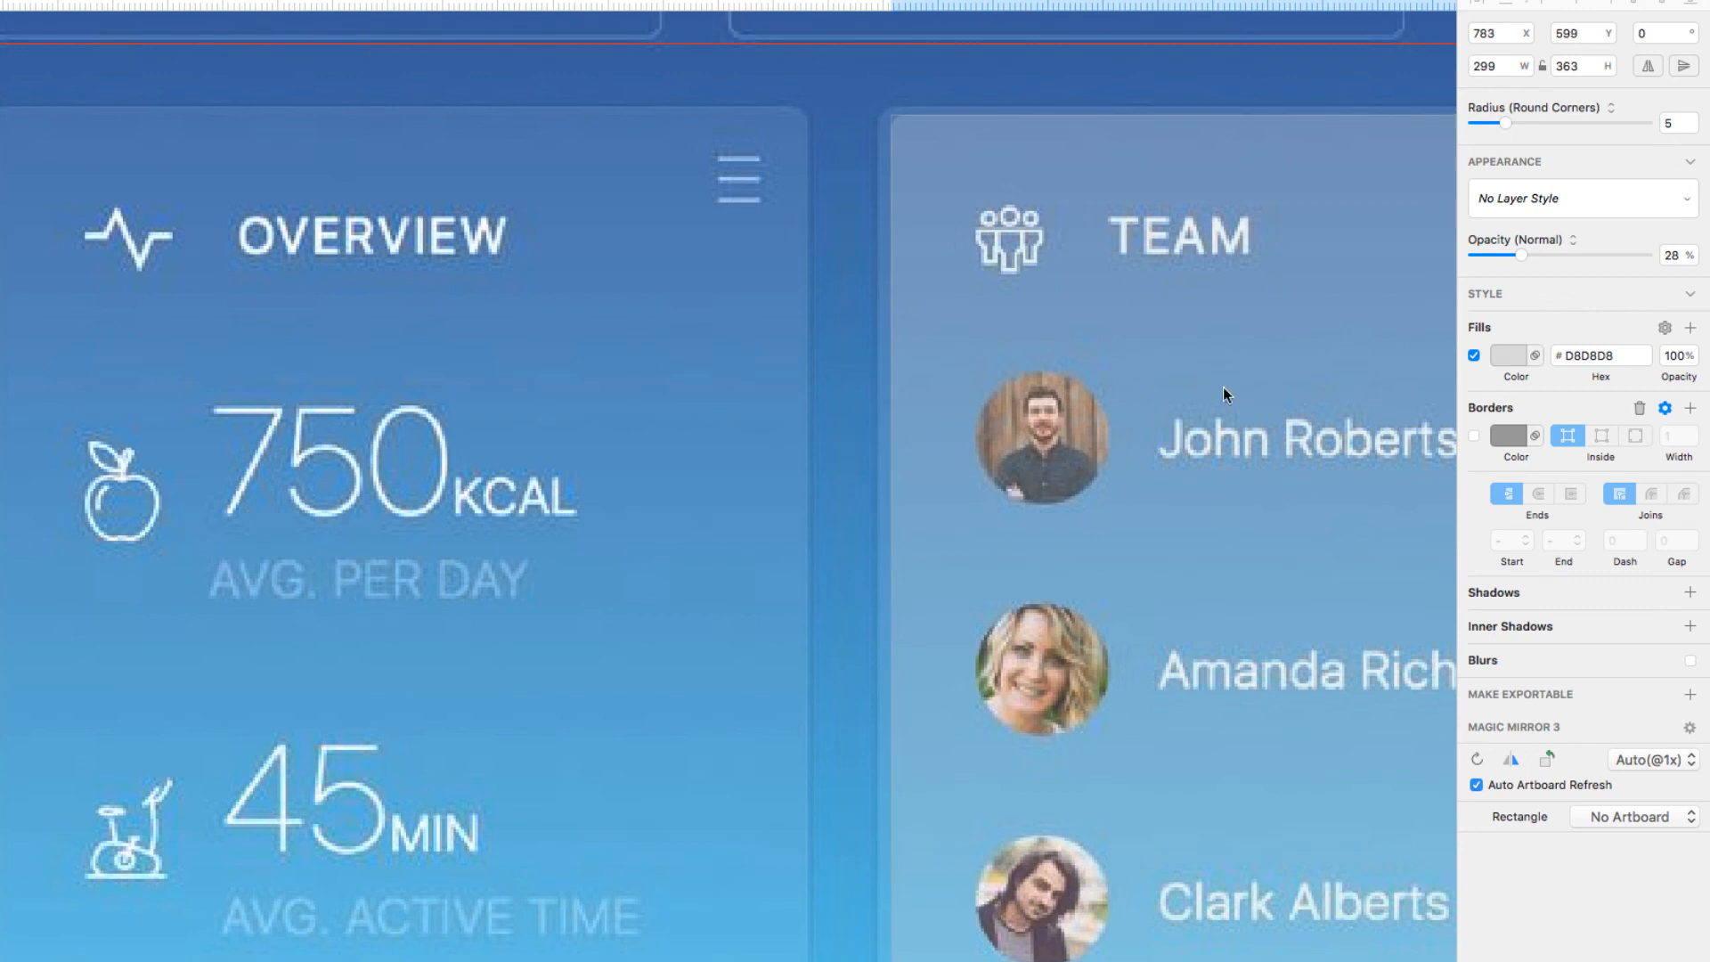
- Increase the card rectangle's corner radius to 7 and align it with the TEAM card's corner at X 777, Y 596
click(1693, 118)
click(1693, 119)
drag(1031, 164, 1017, 158)
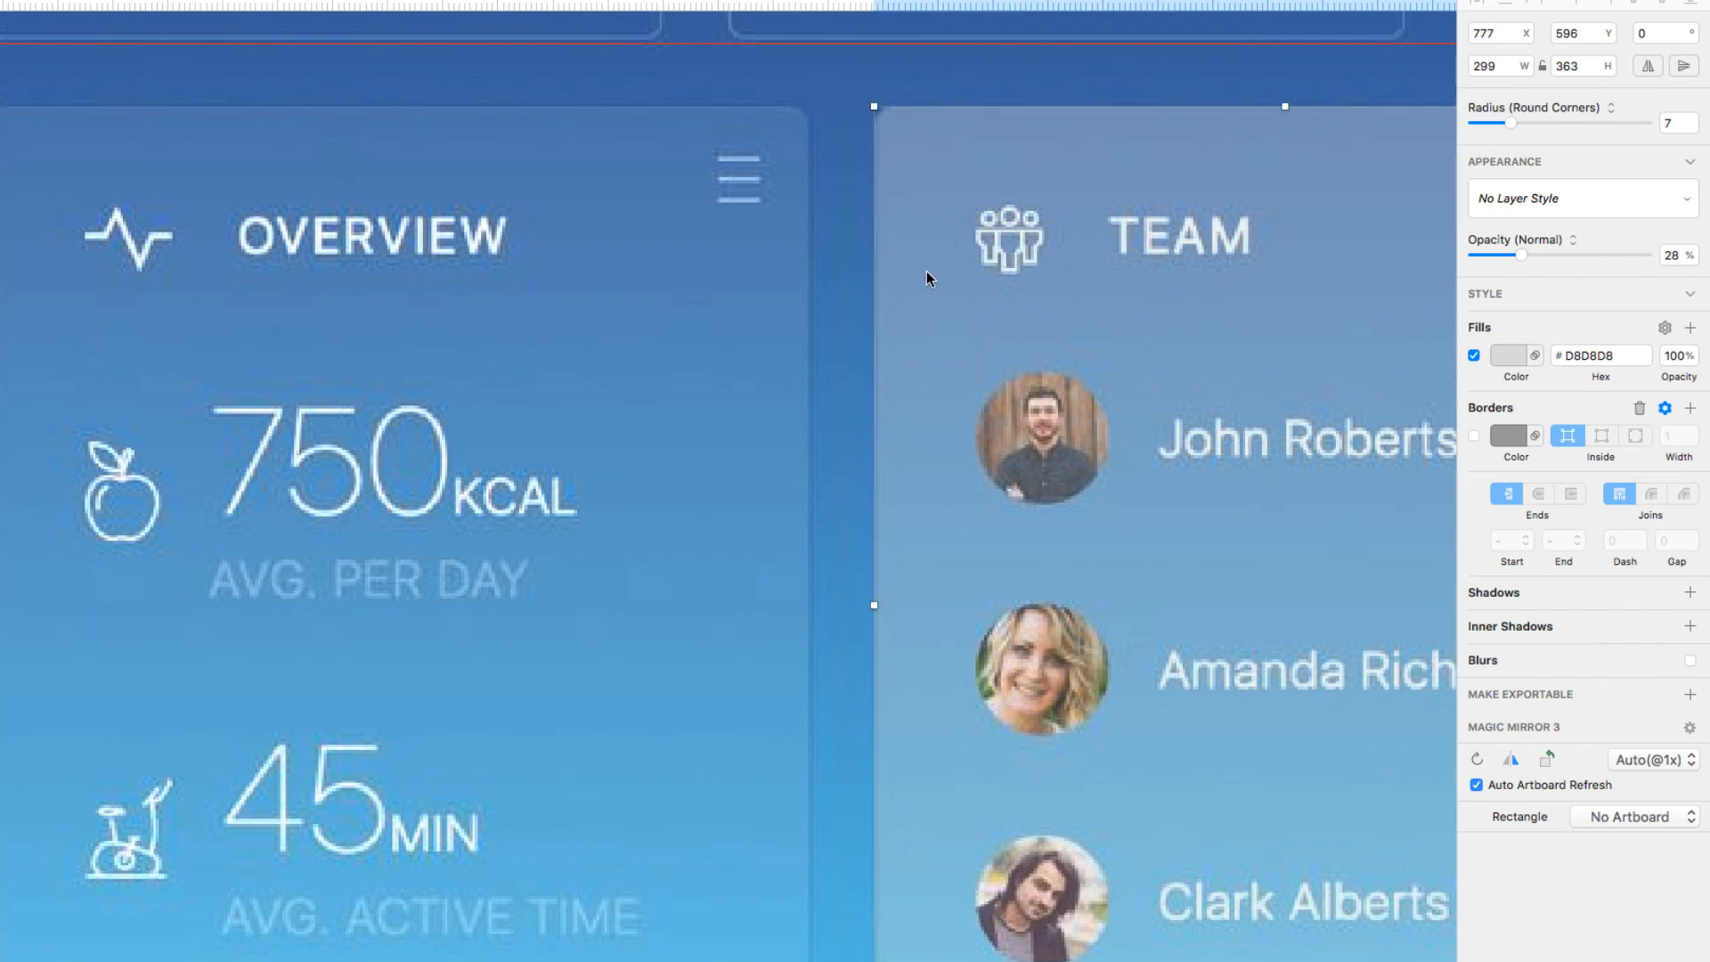
scroll(926, 271, down, 5)
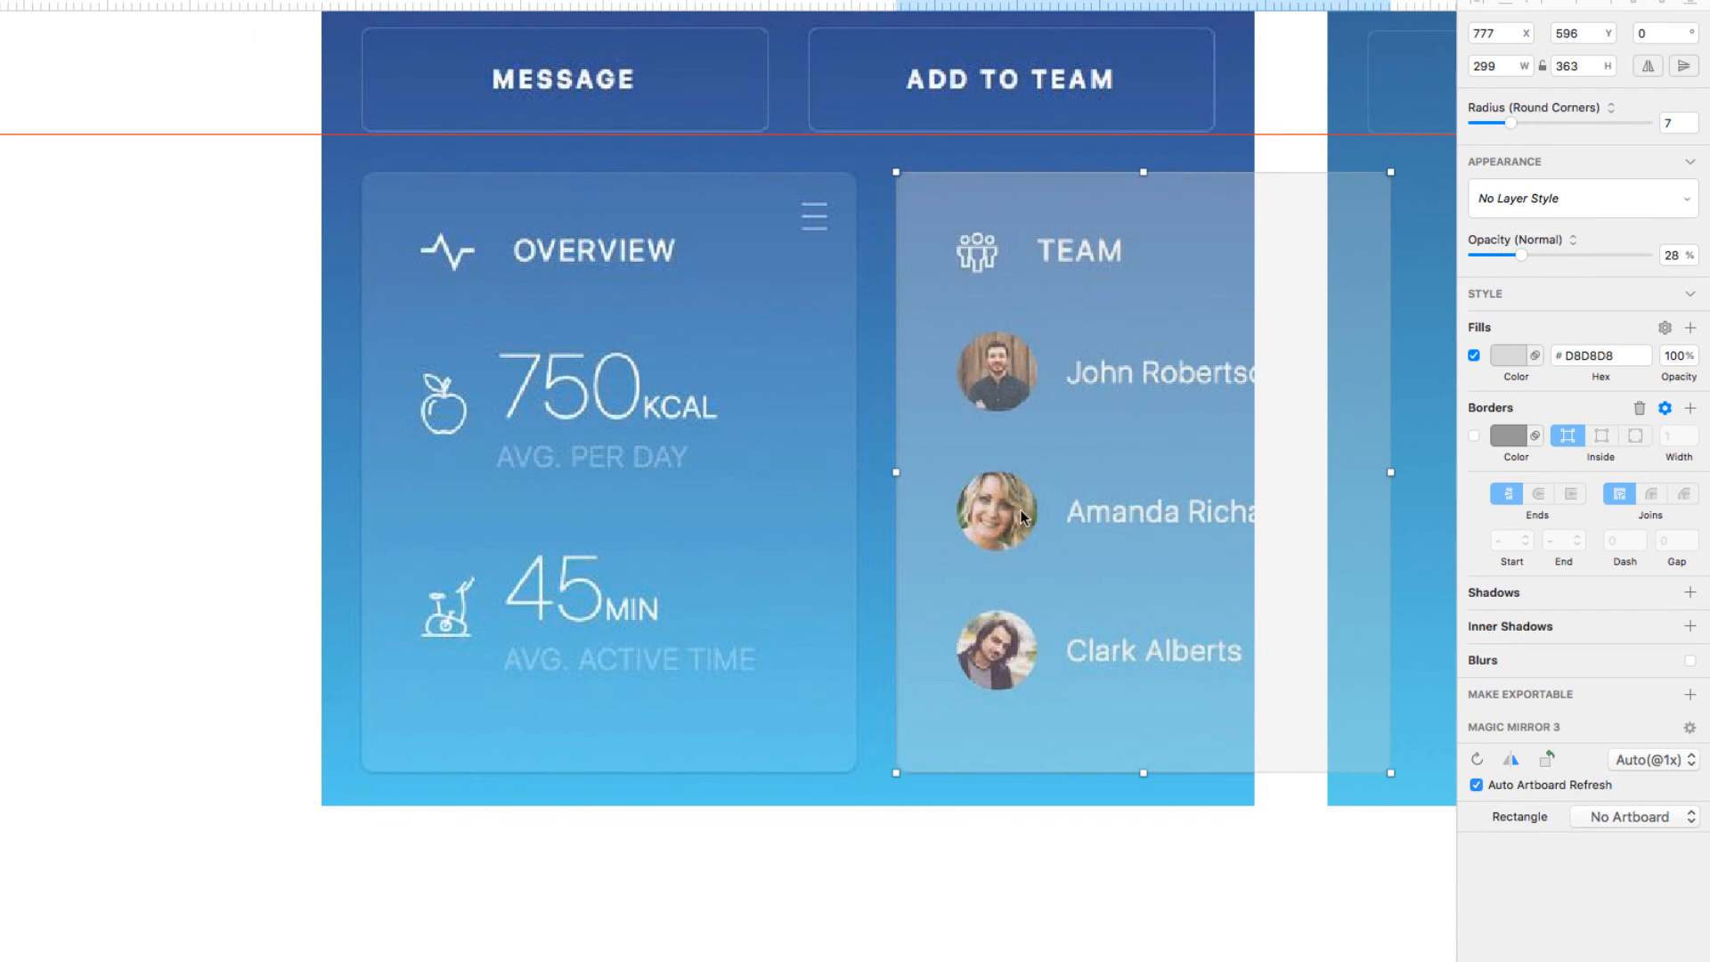
mouse_move(1050, 532)
mouse_down()
mouse_move(844, 537)
mouse_move(772, 483)
mouse_up()
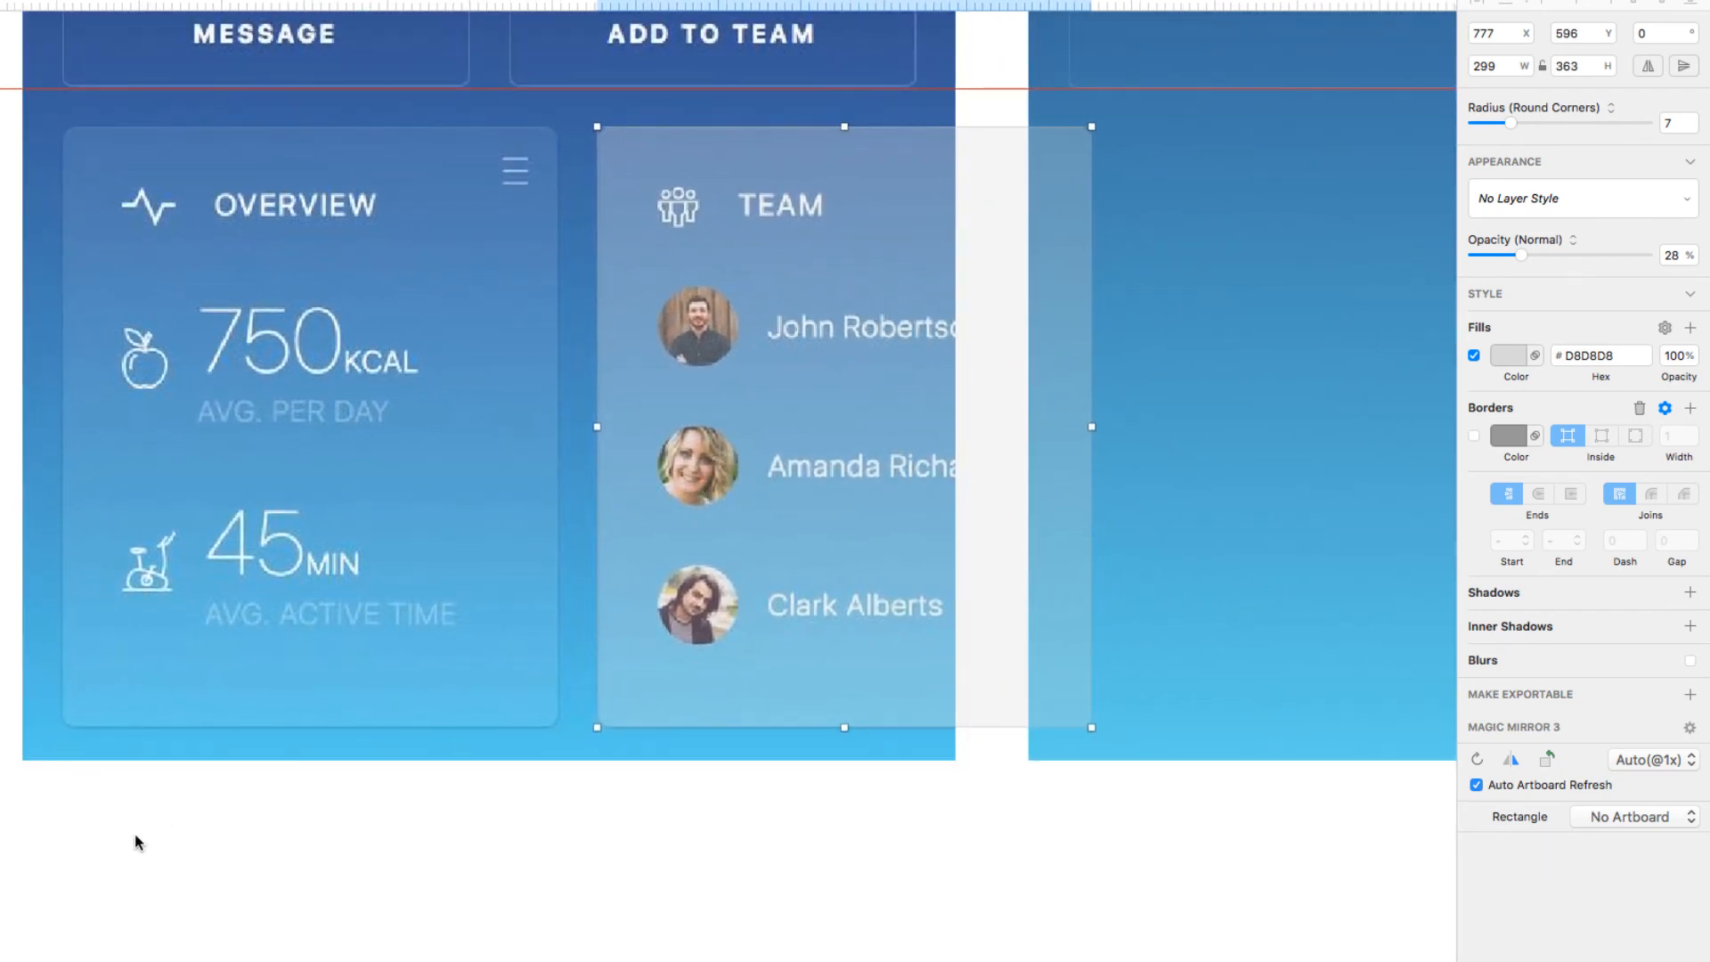